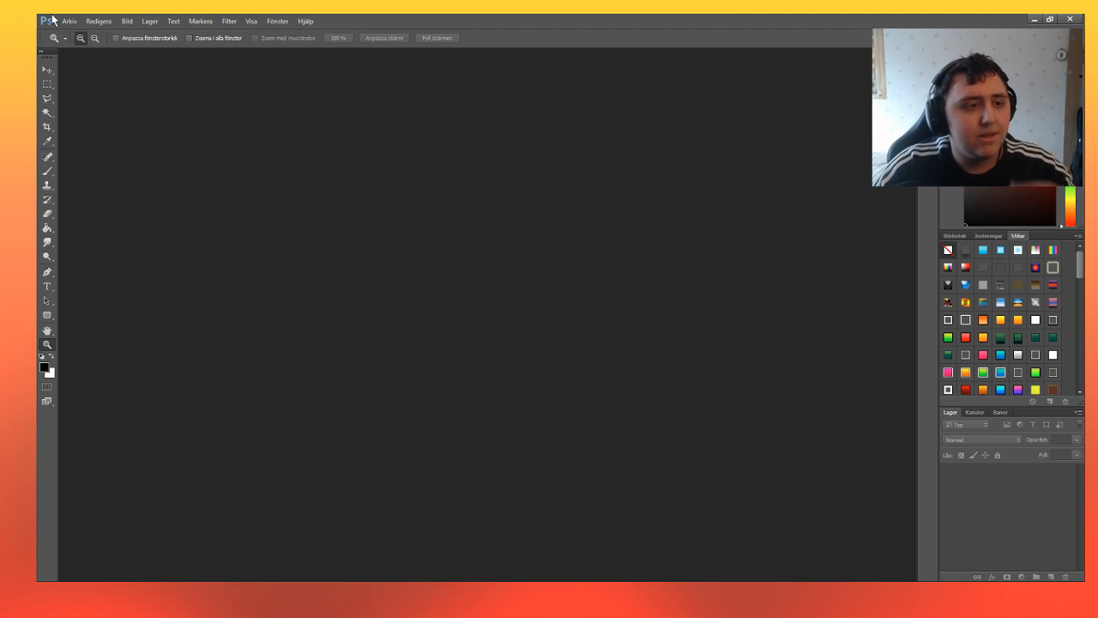
Create a blank document of 1280 × 720 pixels with a white background.
{"action": "left_click", "coordinate": [841, 158]}
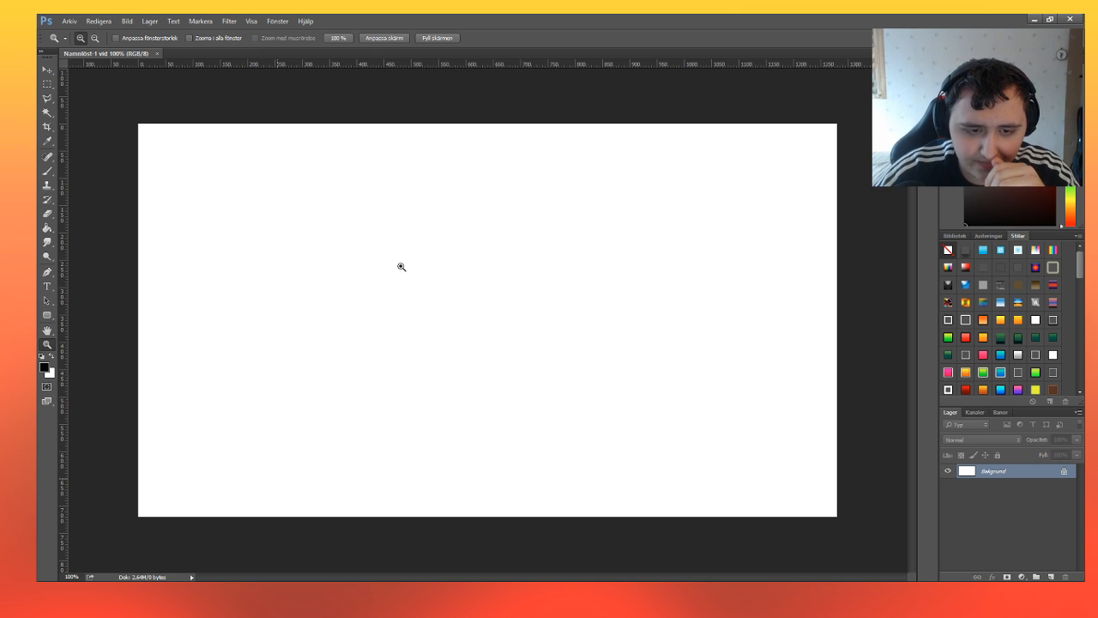
{"action": "left_click", "coordinate": [476, 320]}
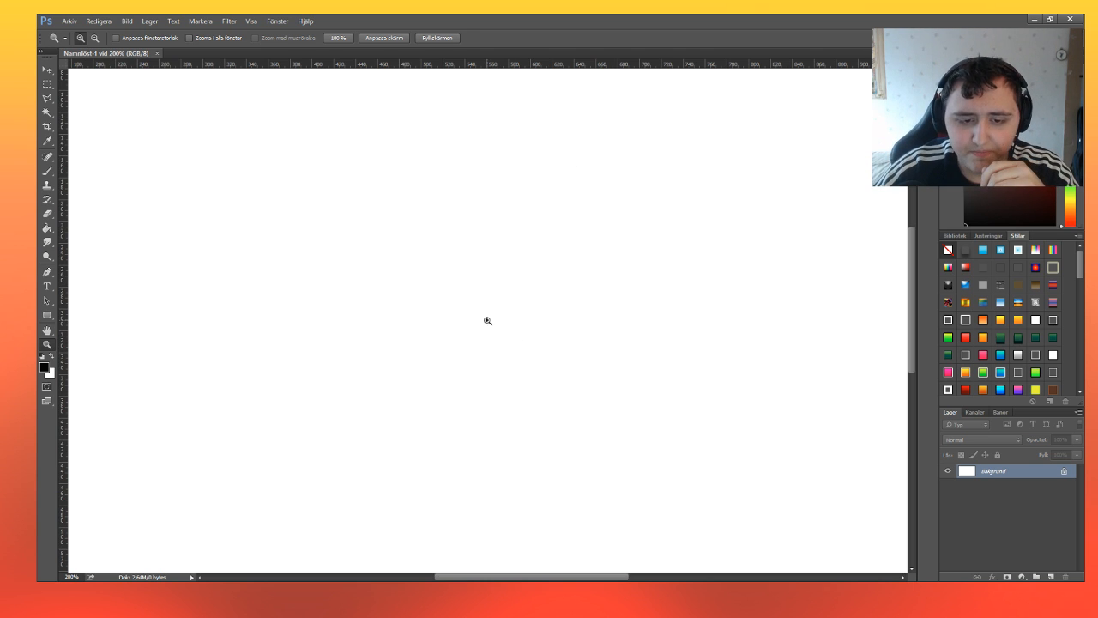
{"action": "left_click", "coordinate": [96, 39]}
{"action": "left_click", "coordinate": [427, 261]}
{"action": "left_click", "coordinate": [538, 277]}
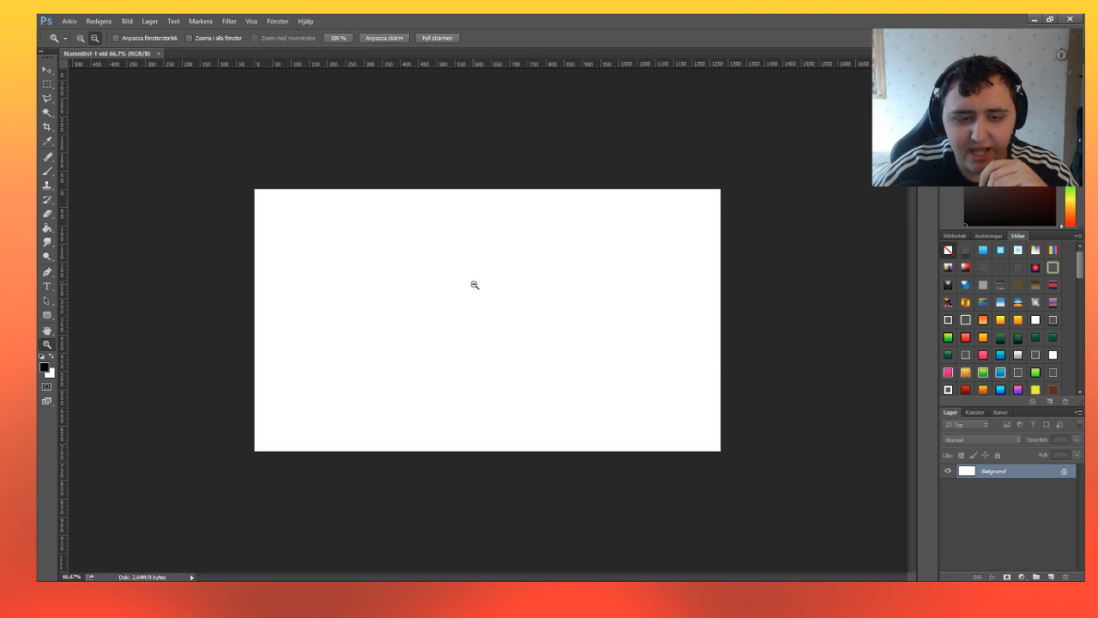
{"action": "left_click", "coordinate": [80, 38]}
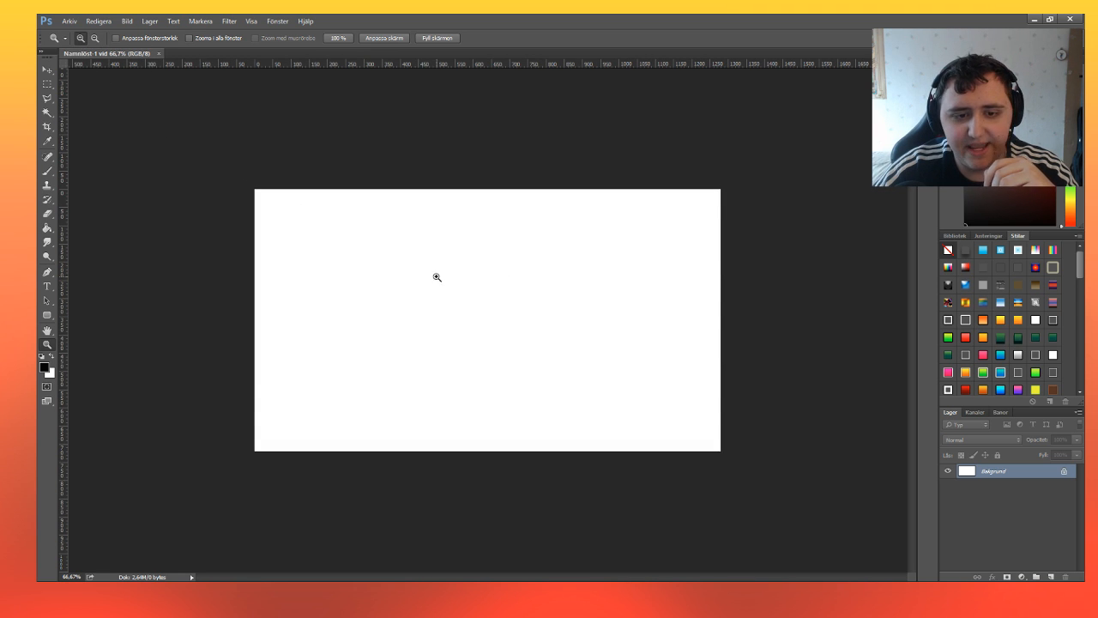
{"action": "left_click", "coordinate": [497, 326]}
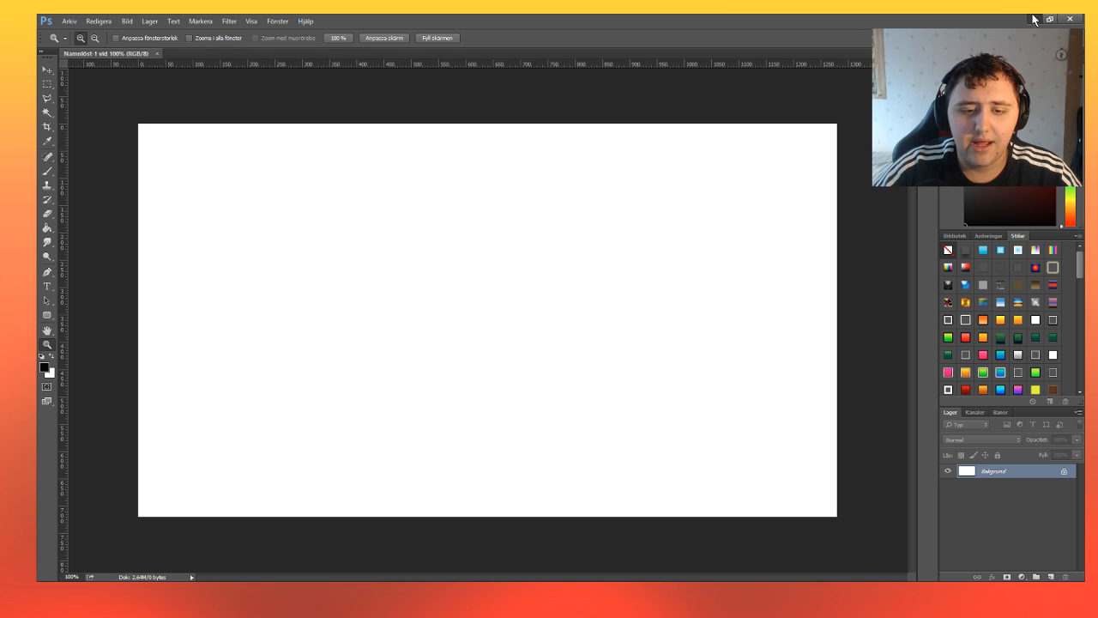
Place the salandit sprite image file in the centre of the blank canvas at 100% scale.
{"action": "key", "text": "alt+Tab"}
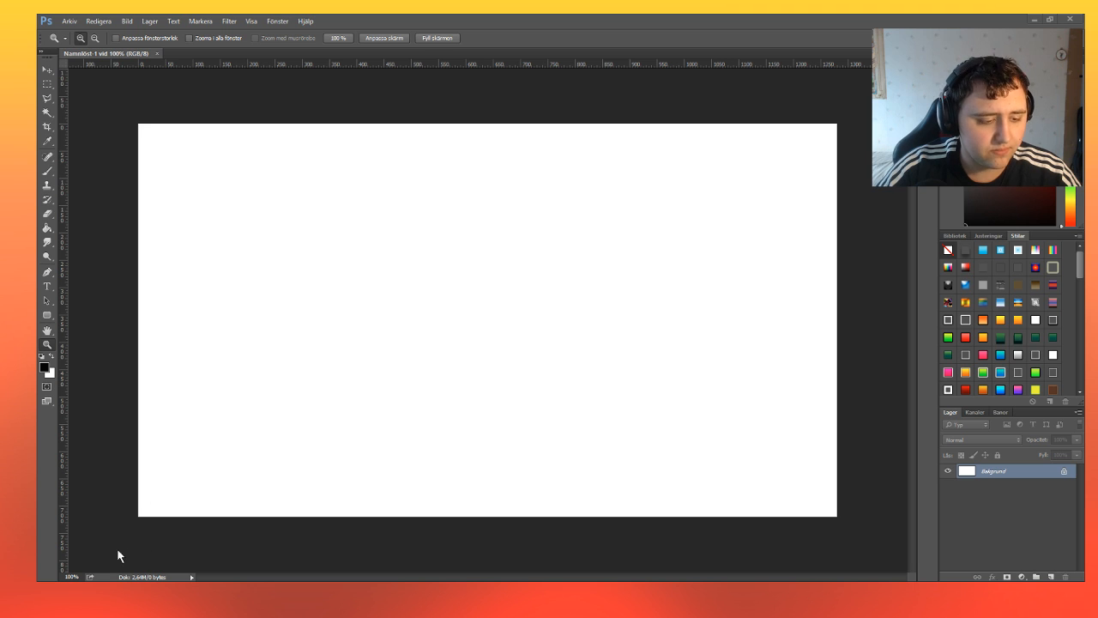
{"action": "left_click_drag", "start_coordinate": [106, 569], "coordinate": [471, 314]}
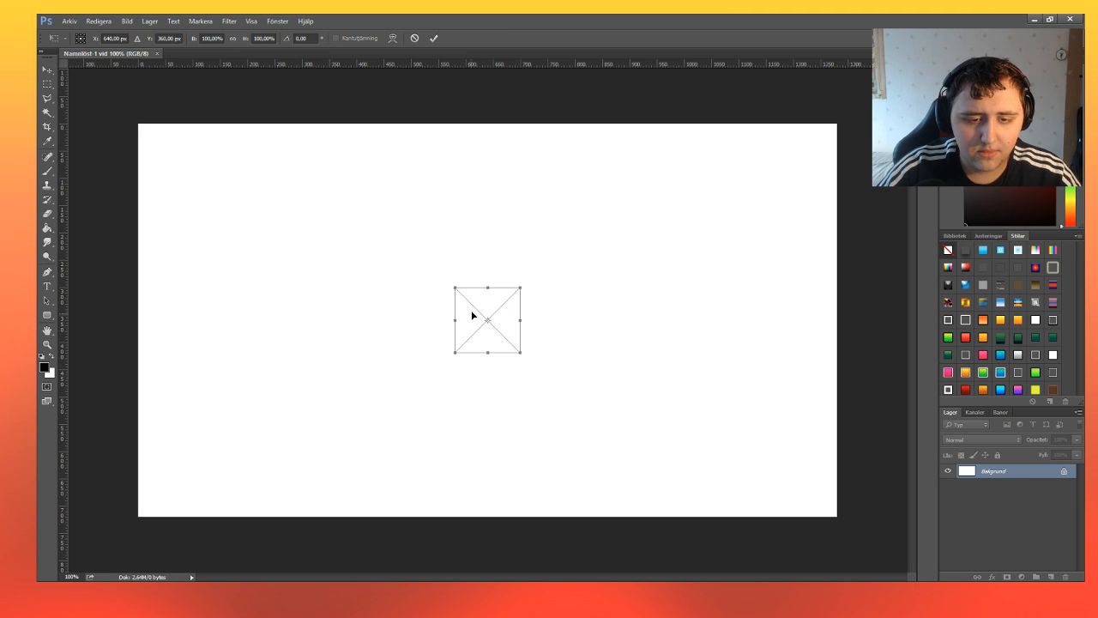
{"action": "left_click", "coordinate": [432, 38]}
Examine the pixels of the placed salandit sprite at up to 400% and its size relative to the whole canvas.
{"action": "key", "text": "z"}
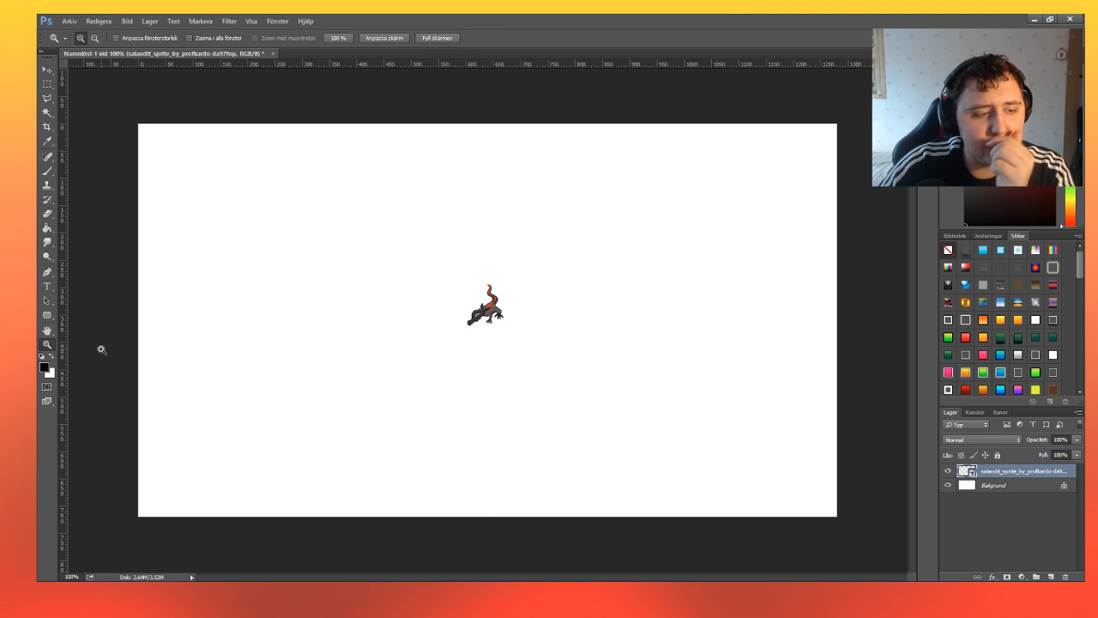
{"action": "left_click", "coordinate": [492, 370]}
{"action": "left_click", "coordinate": [492, 314]}
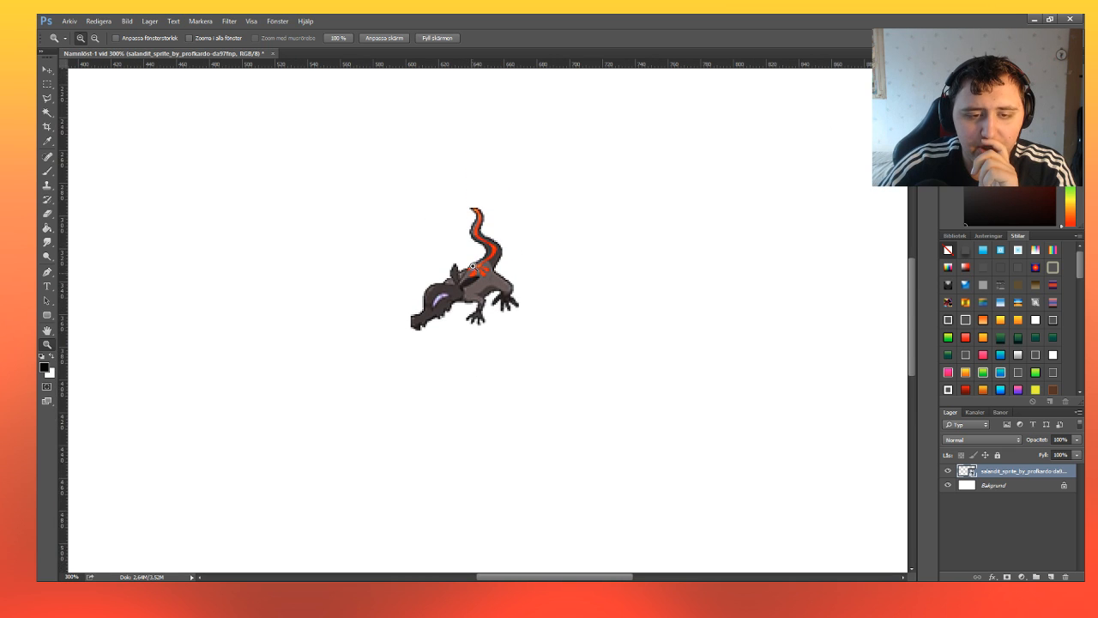
{"action": "left_click", "coordinate": [469, 353]}
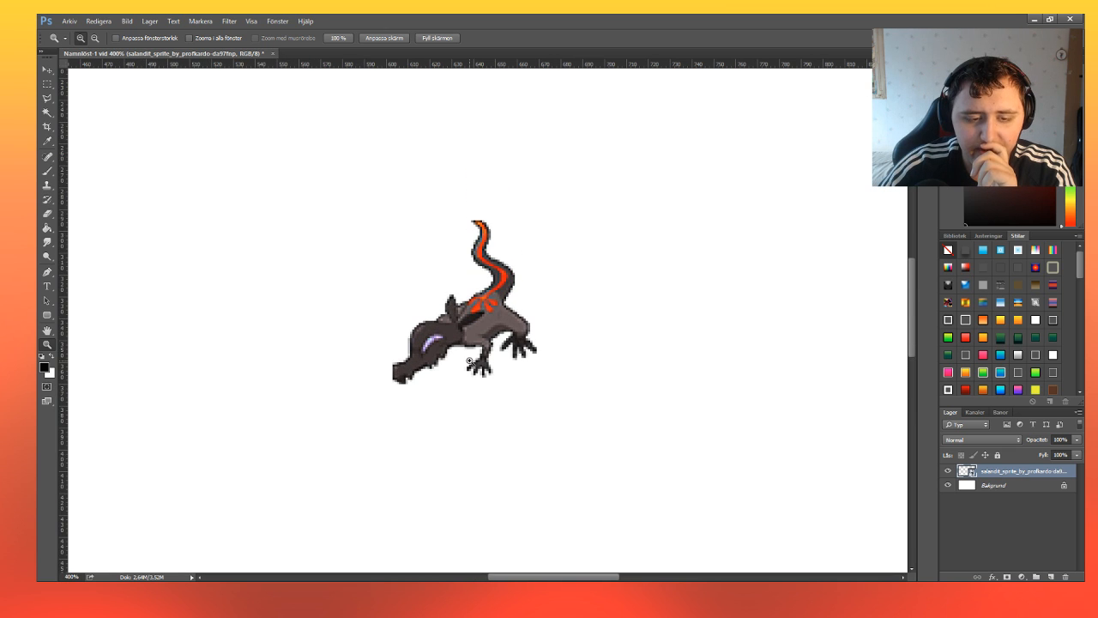
{"action": "left_click", "coordinate": [94, 37]}
{"action": "left_click", "coordinate": [419, 256]}
{"action": "left_click", "coordinate": [445, 284]}
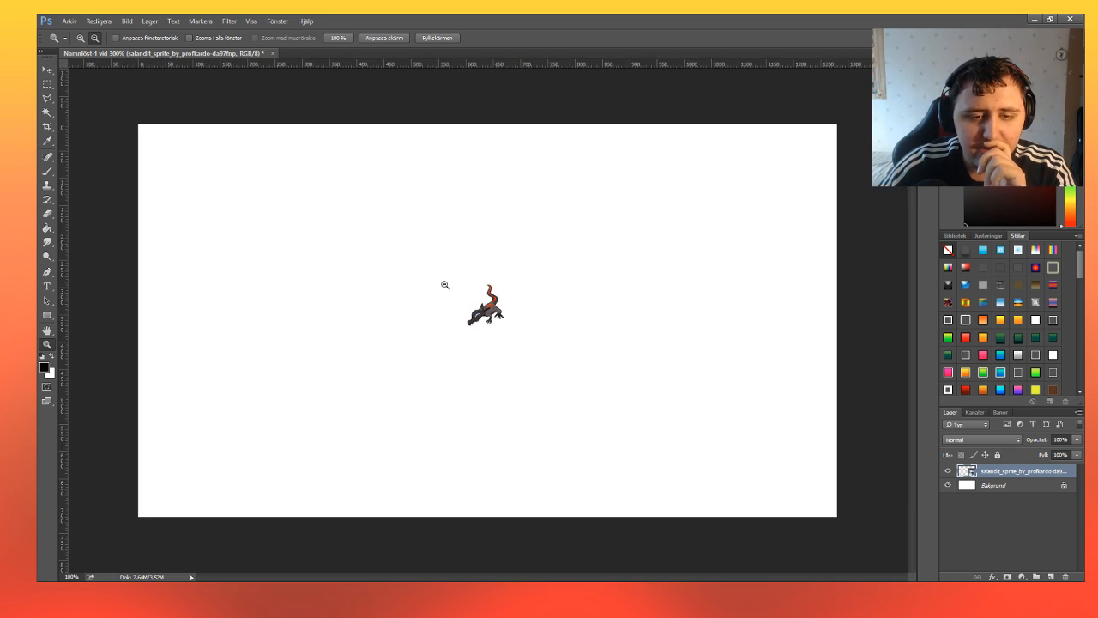
Create a second blank document of 64 × 64 pixels with a white background.
{"action": "left_click", "coordinate": [71, 23]}
{"action": "left_click", "coordinate": [85, 36]}
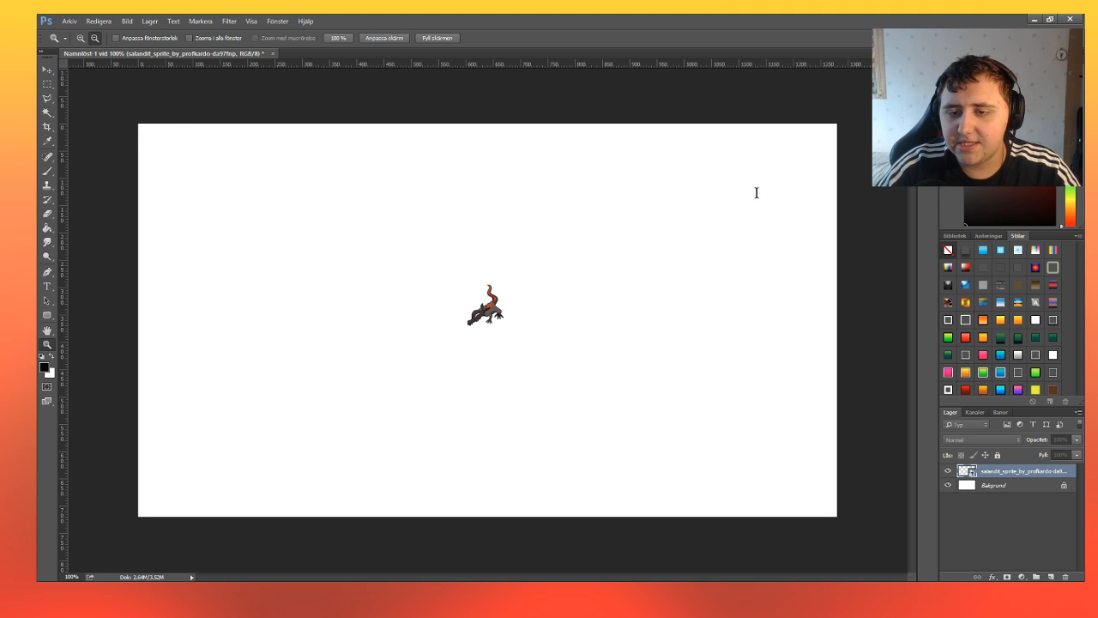
{"action": "key", "text": "Return"}
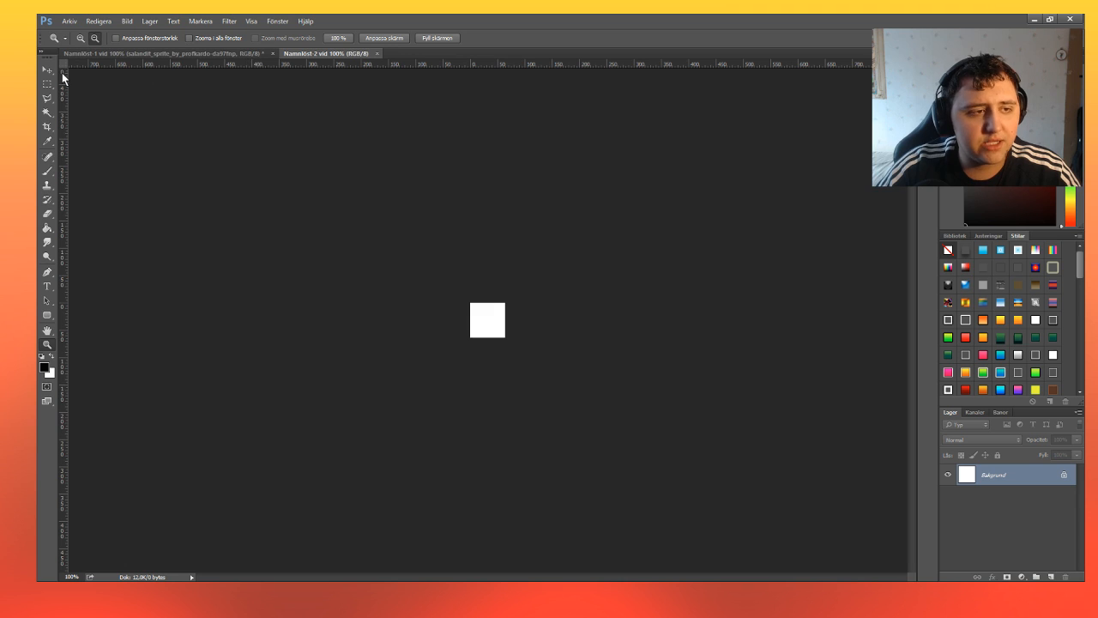
Place the salandit sprite image file in the centre of the small square document.
{"action": "left_click", "coordinate": [45, 72]}
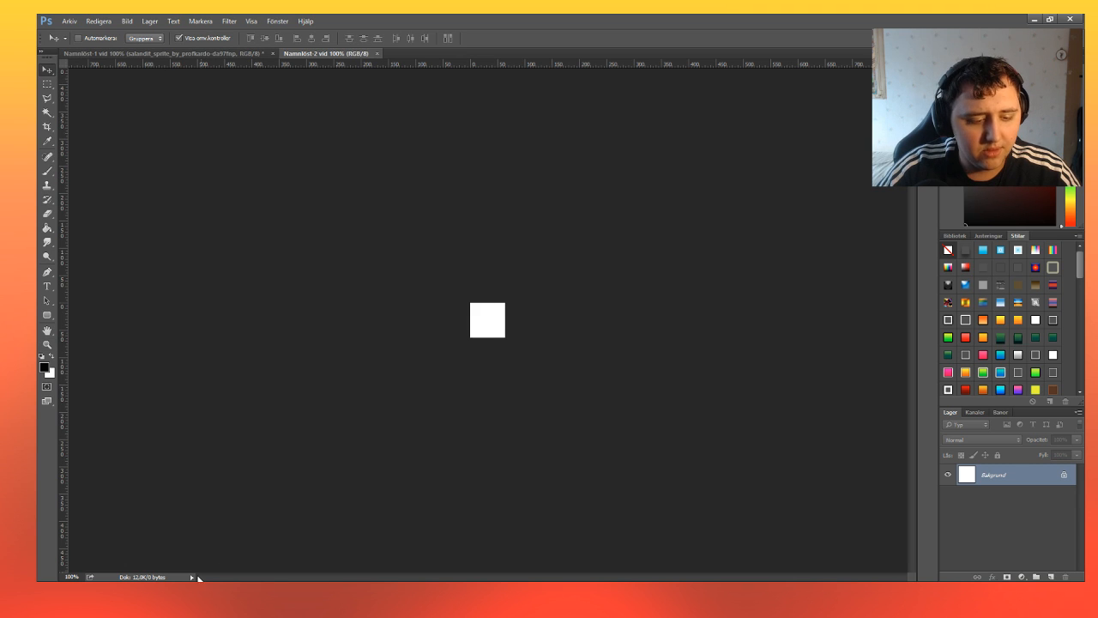
{"action": "left_click_drag", "start_coordinate": [194, 558], "coordinate": [485, 316]}
{"action": "left_click", "coordinate": [433, 38]}
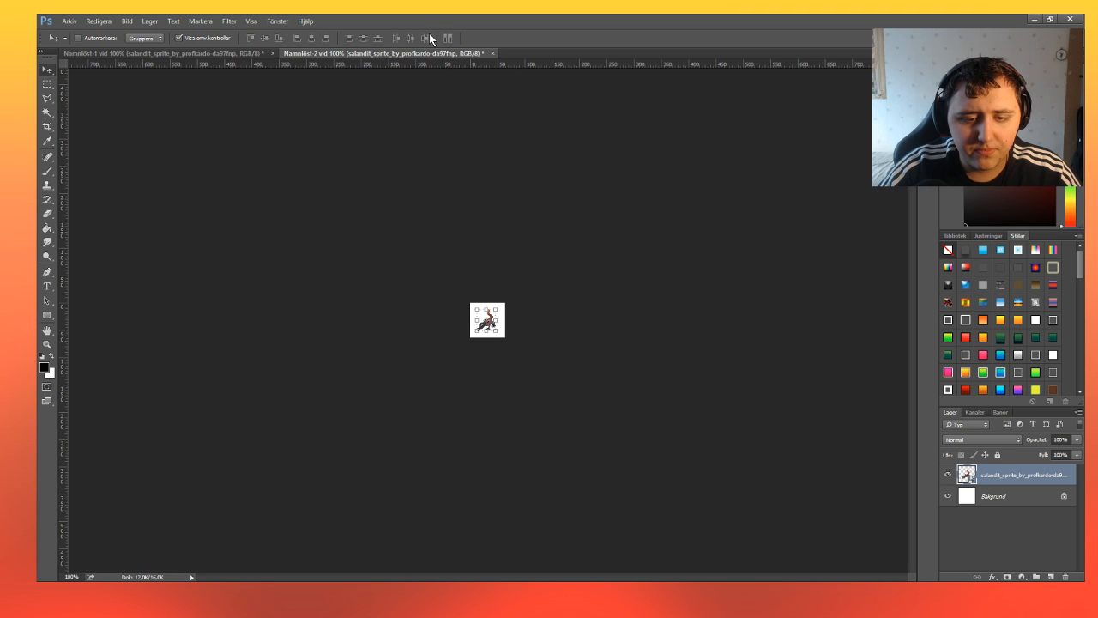
Examine how the salandit sprite fits the small canvas at 400% magnification.
{"action": "left_click", "coordinate": [47, 344]}
{"action": "left_click", "coordinate": [483, 335]}
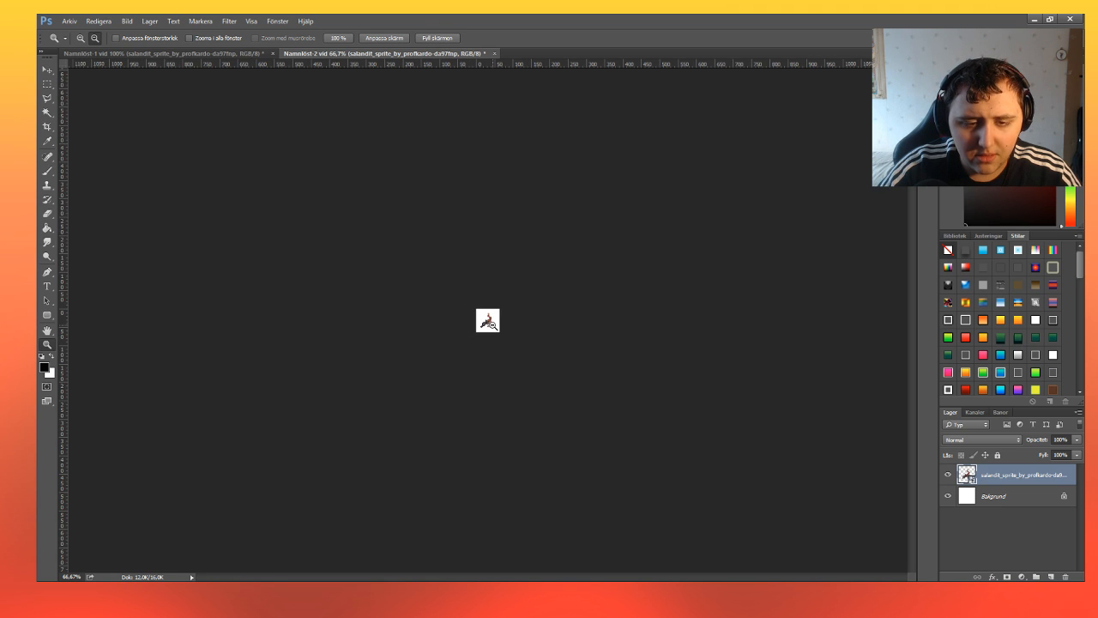
{"action": "left_click", "coordinate": [79, 37]}
{"action": "left_click", "coordinate": [489, 321]}
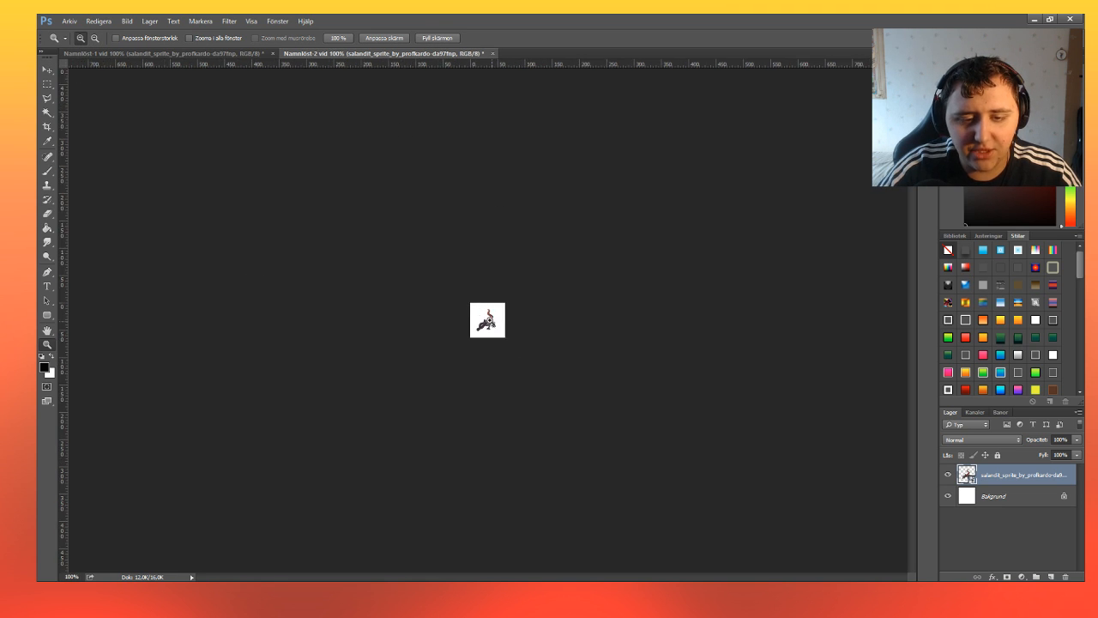
{"action": "left_click", "coordinate": [489, 322]}
{"action": "left_click", "coordinate": [488, 319]}
{"action": "left_click", "coordinate": [489, 321]}
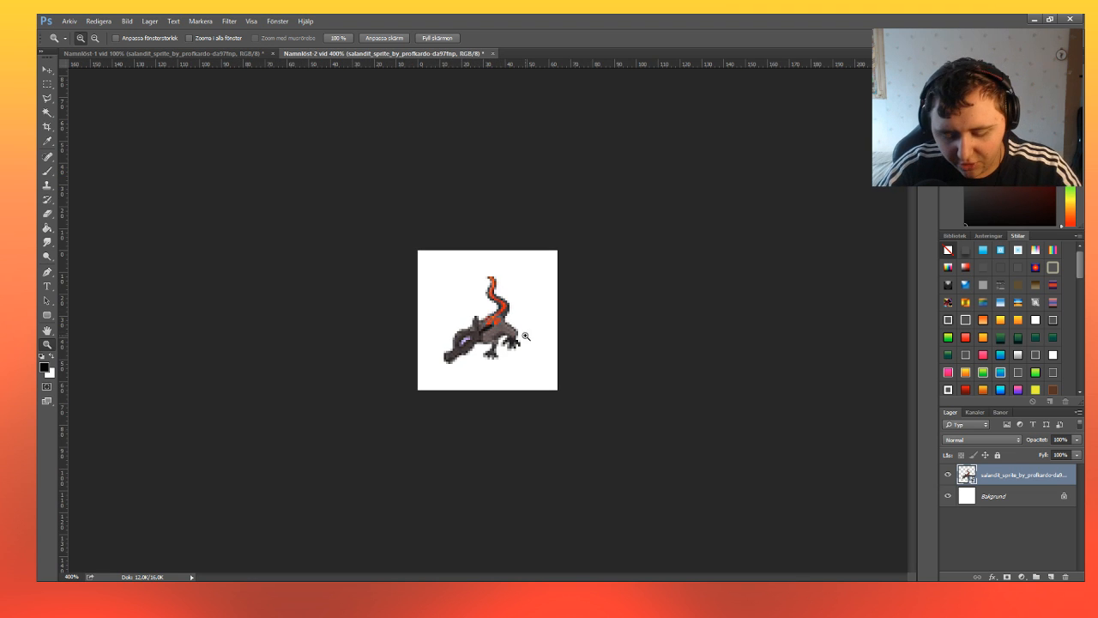
Replace the salandit sprite with the 093 sprite image, placed at 100% scale to fill the canvas.
{"action": "key", "text": "Delete"}
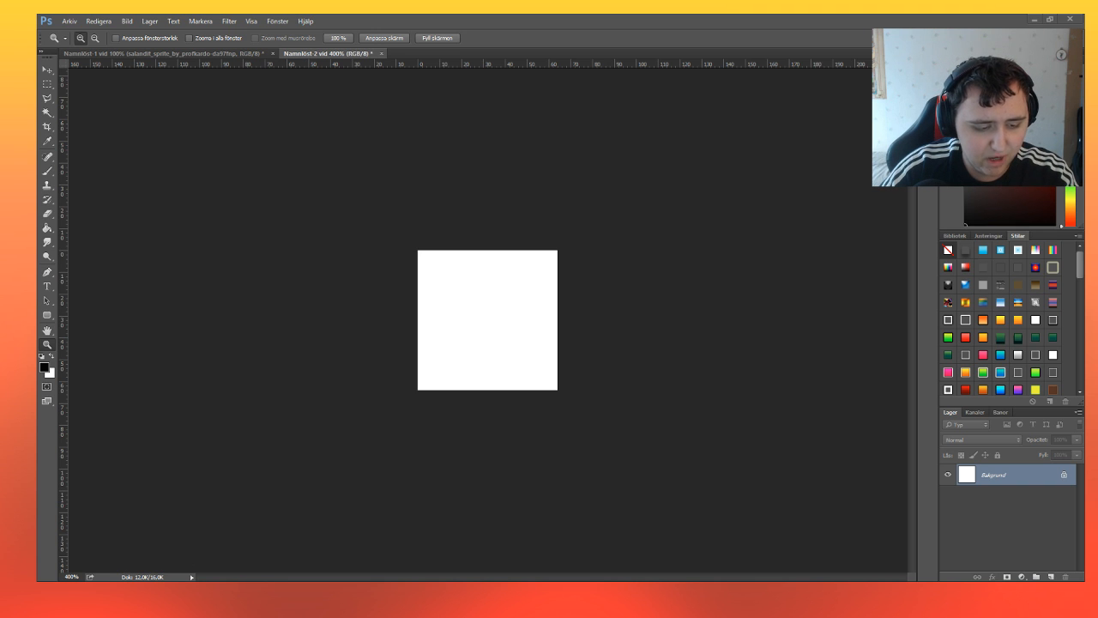
{"action": "left_click_drag", "start_coordinate": [37, 308], "coordinate": [483, 309]}
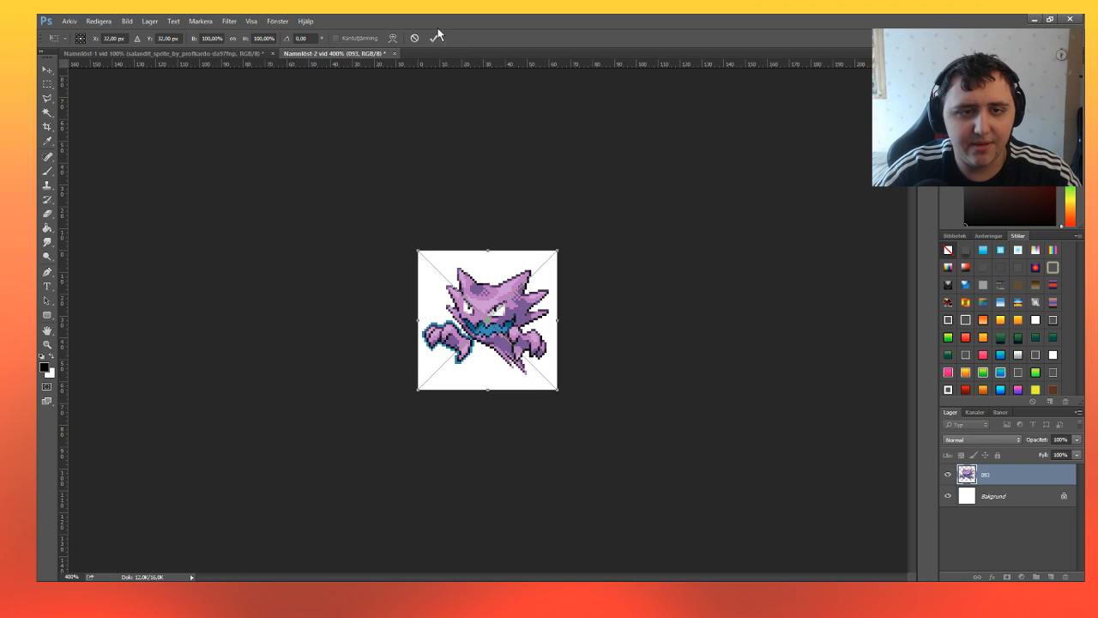
{"action": "left_click", "coordinate": [435, 38]}
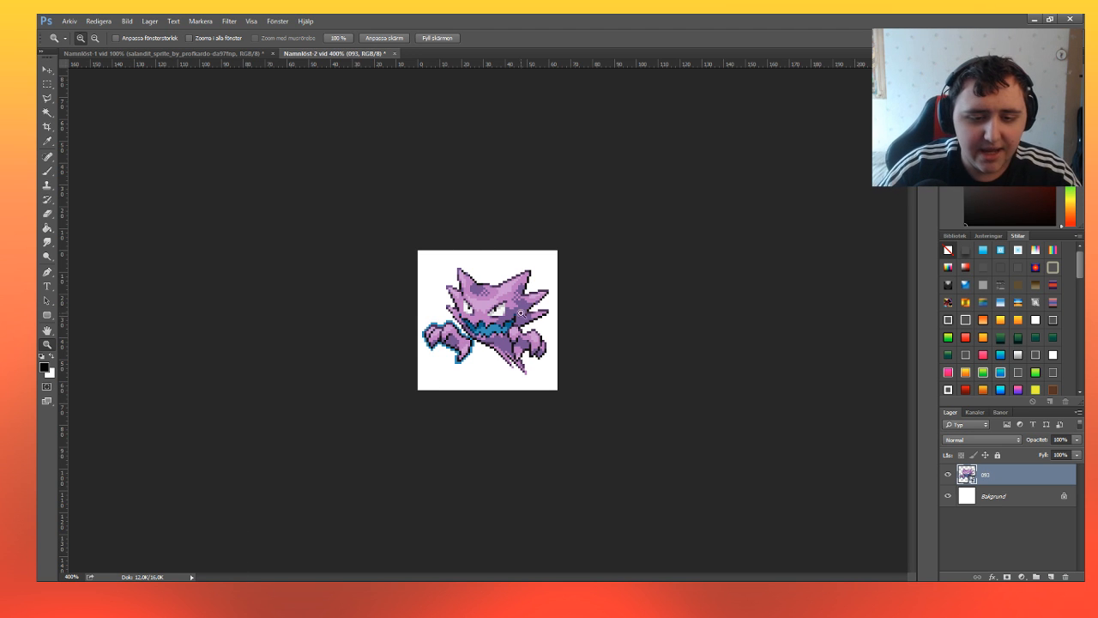
Inspect the pixels of the purple 093 sprite at 800% magnification.
{"action": "left_click", "coordinate": [504, 294]}
{"action": "left_click", "coordinate": [489, 310]}
{"action": "left_click", "coordinate": [473, 323]}
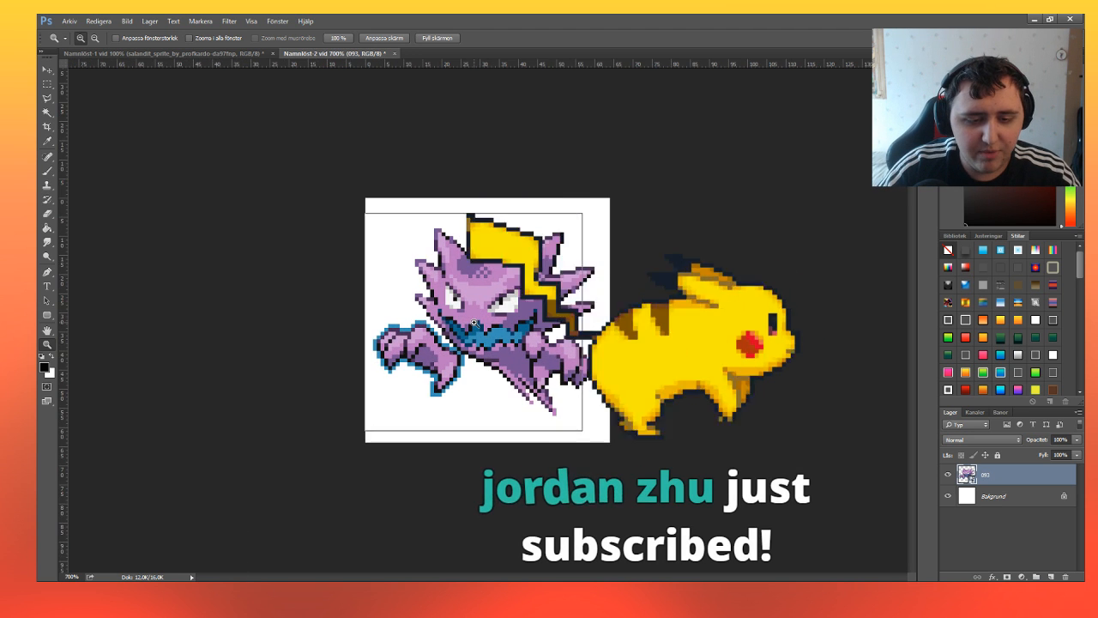
{"action": "left_click", "coordinate": [473, 322]}
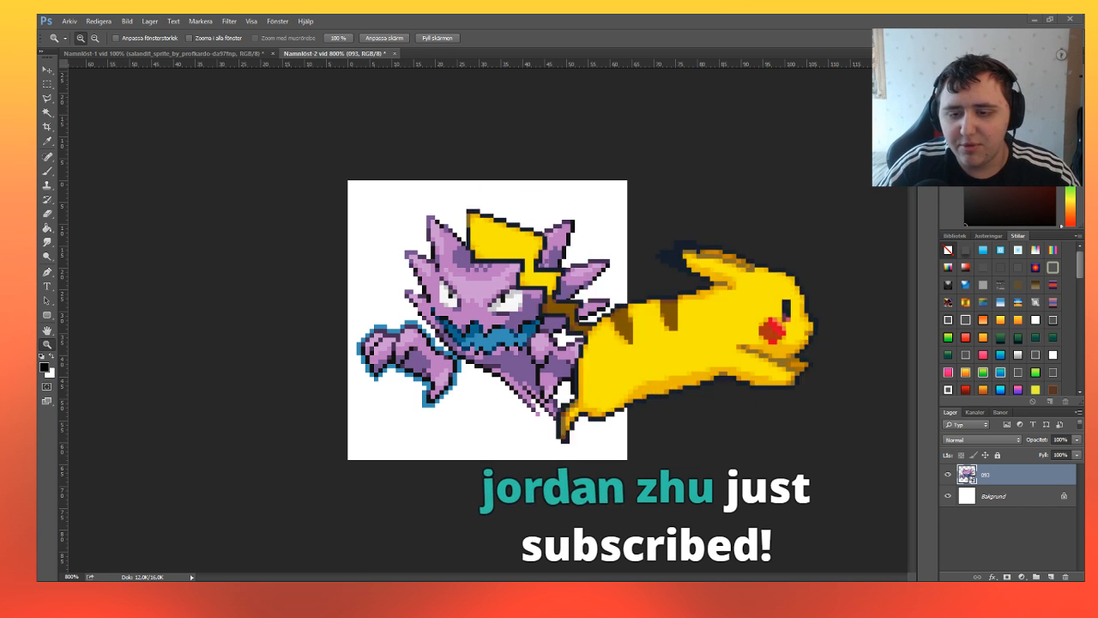
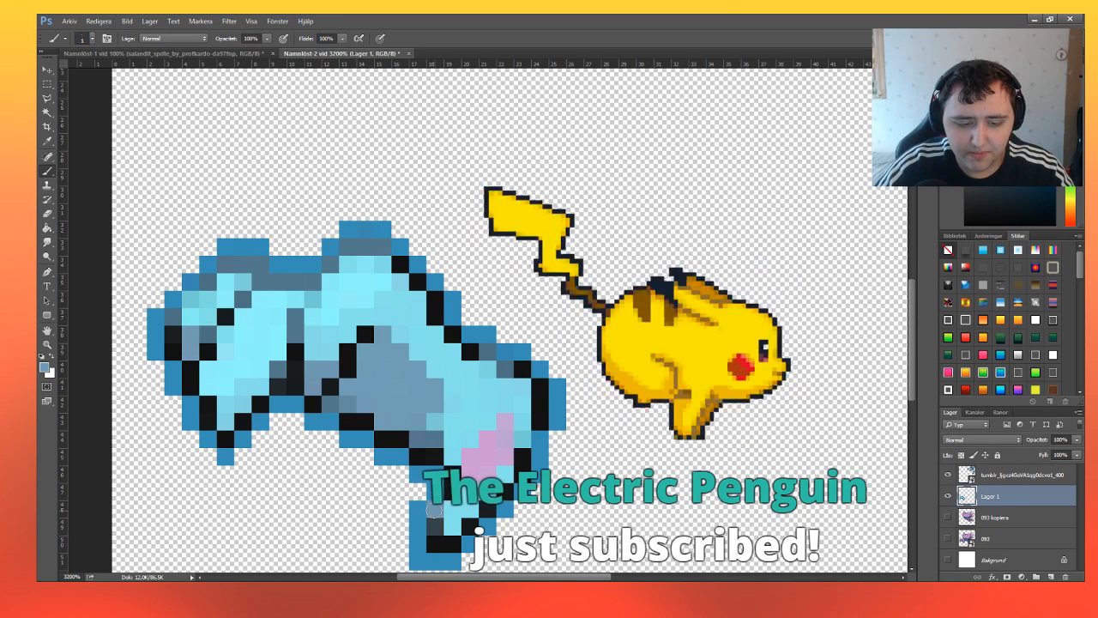
Paint over the pink pixels at the lower end of the blue limb with the grey-blue shading colour.
{"action": "key", "text": "i"}
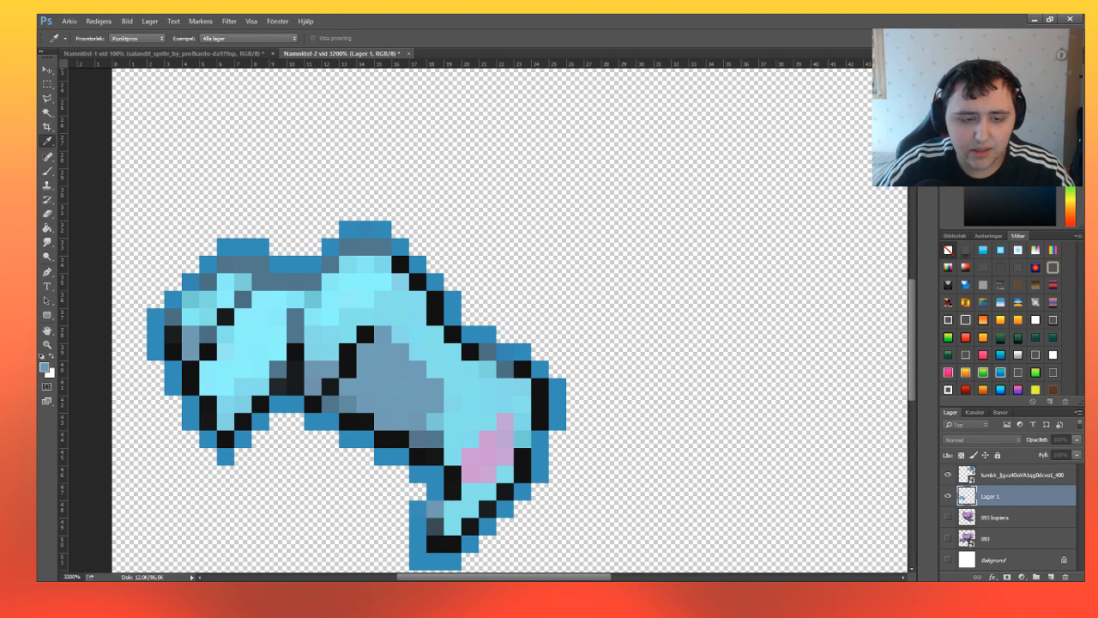
{"action": "key", "text": "b"}
{"action": "mouse_move", "coordinate": [477, 463]}
{"action": "left_mouse_down"}
{"action": "mouse_move", "coordinate": [504, 439]}
{"action": "mouse_move", "coordinate": [505, 422]}
{"action": "left_mouse_up"}
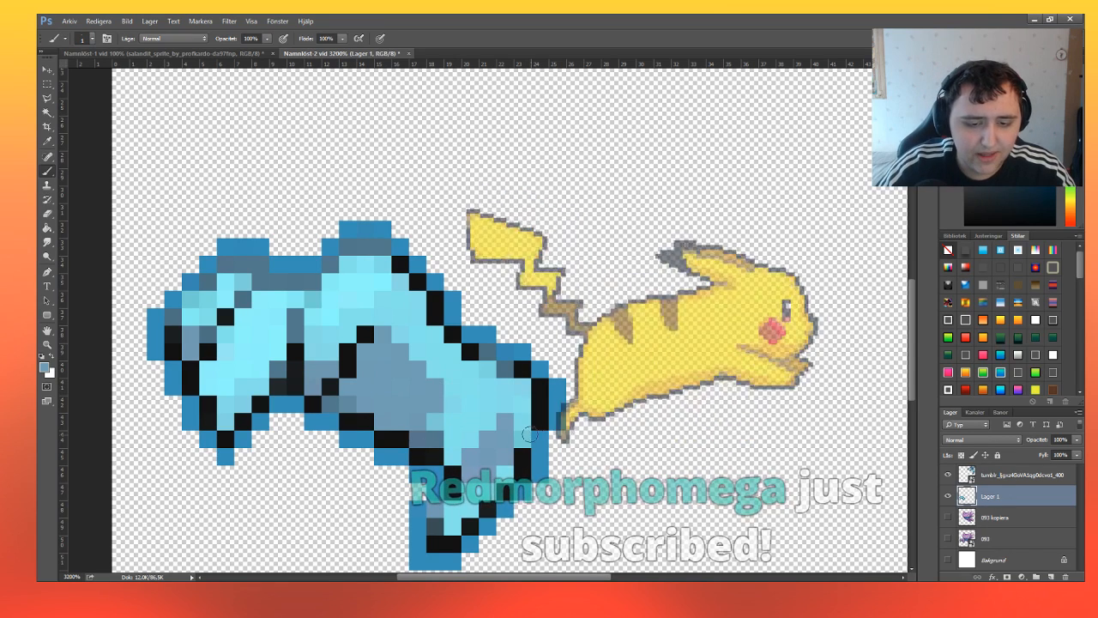
Delete the blue reference sprite layer and move the drawn blue limb slightly up and to the right on the canvas.
{"action": "left_click", "coordinate": [48, 344]}
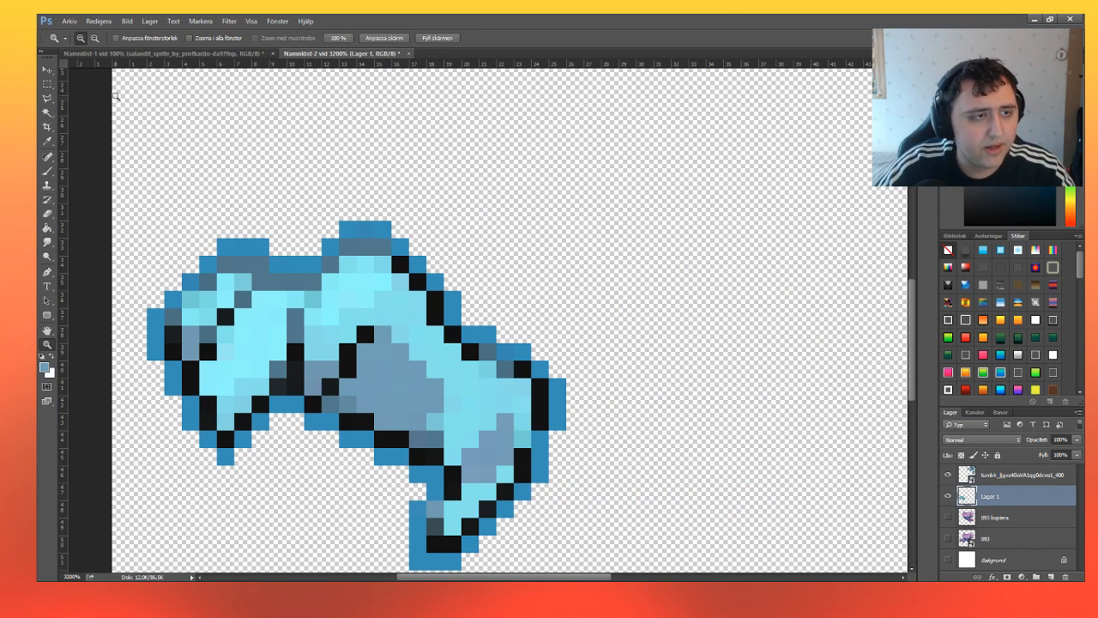
{"action": "scroll", "coordinate": [383, 377], "scroll_direction": "down", "scroll_amount": 2}
{"action": "left_click", "coordinate": [96, 38]}
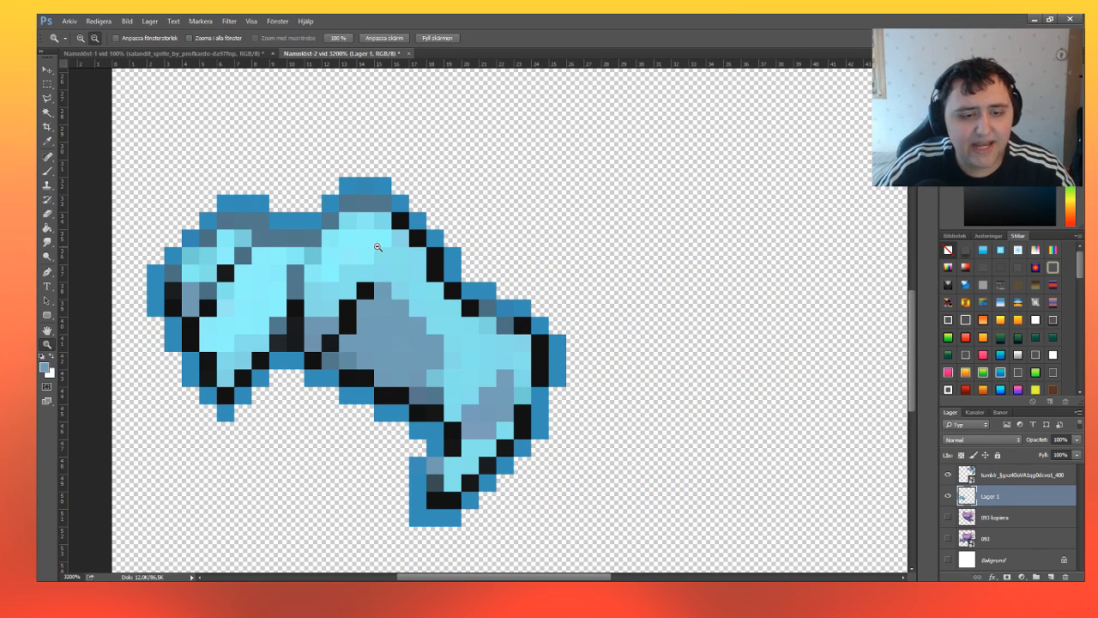
{"action": "left_click", "coordinate": [378, 247]}
{"action": "left_click", "coordinate": [352, 486]}
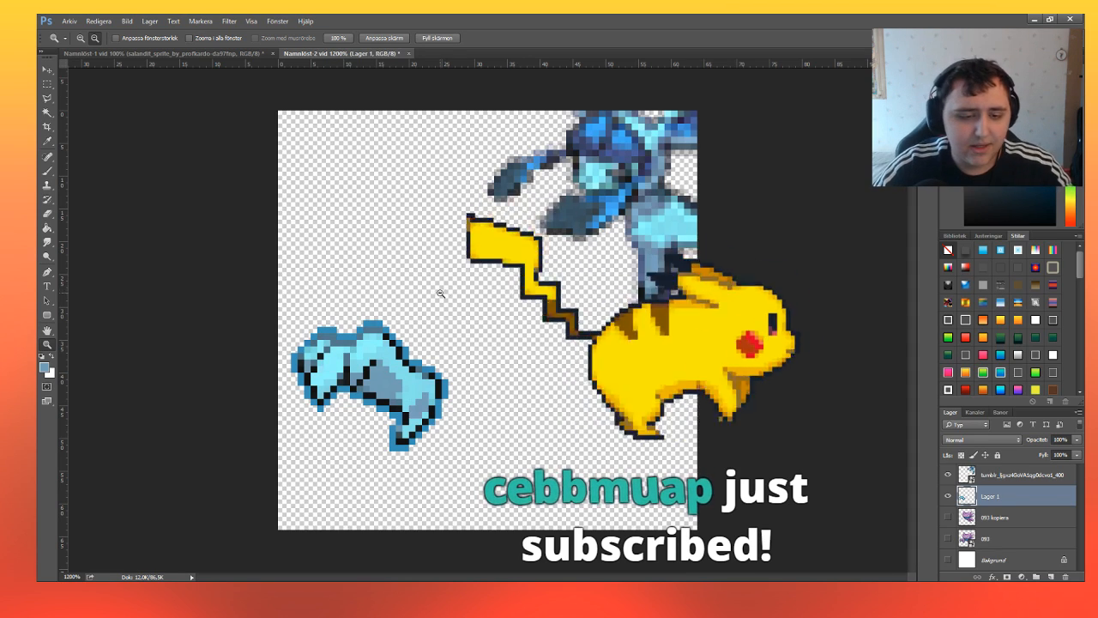
{"action": "key", "text": "v"}
{"action": "left_click", "coordinate": [600, 171]}
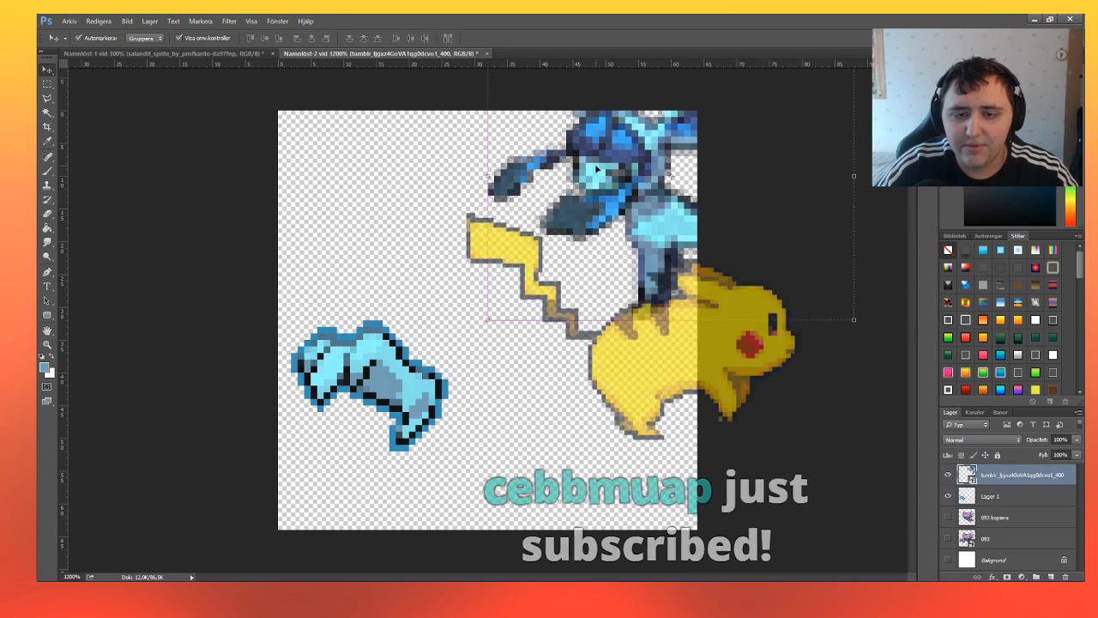
{"action": "key", "text": "Delete"}
{"action": "mouse_move", "coordinate": [398, 351]}
{"action": "left_mouse_down"}
{"action": "mouse_move", "coordinate": [509, 277]}
{"action": "mouse_move", "coordinate": [380, 309]}
{"action": "mouse_move", "coordinate": [408, 340]}
{"action": "left_mouse_up"}
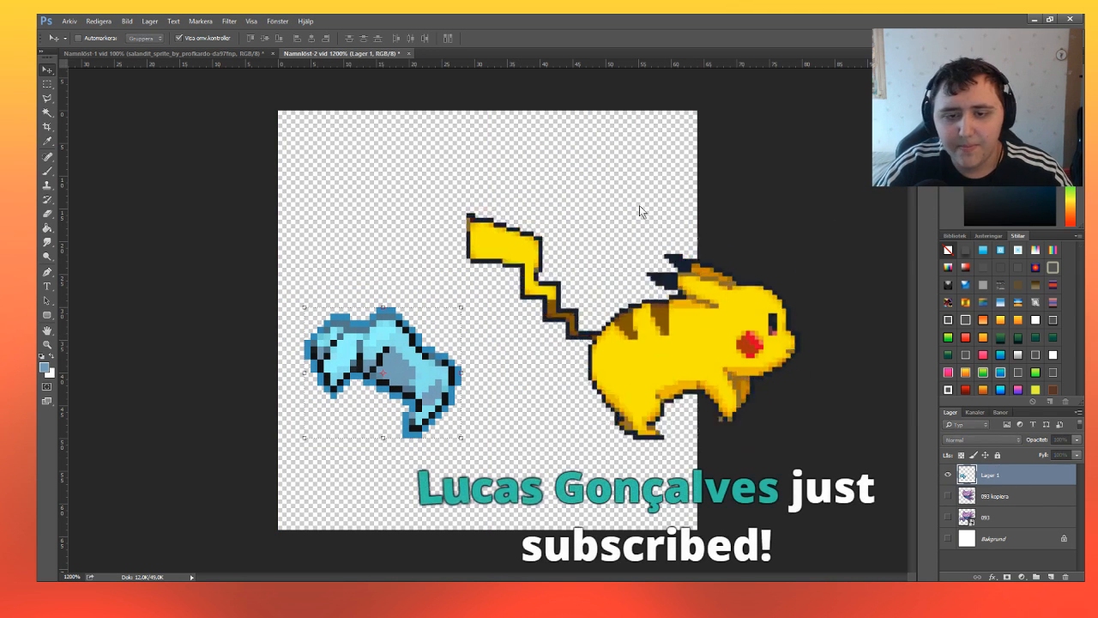
{"action": "key", "text": "ctrl+j"}
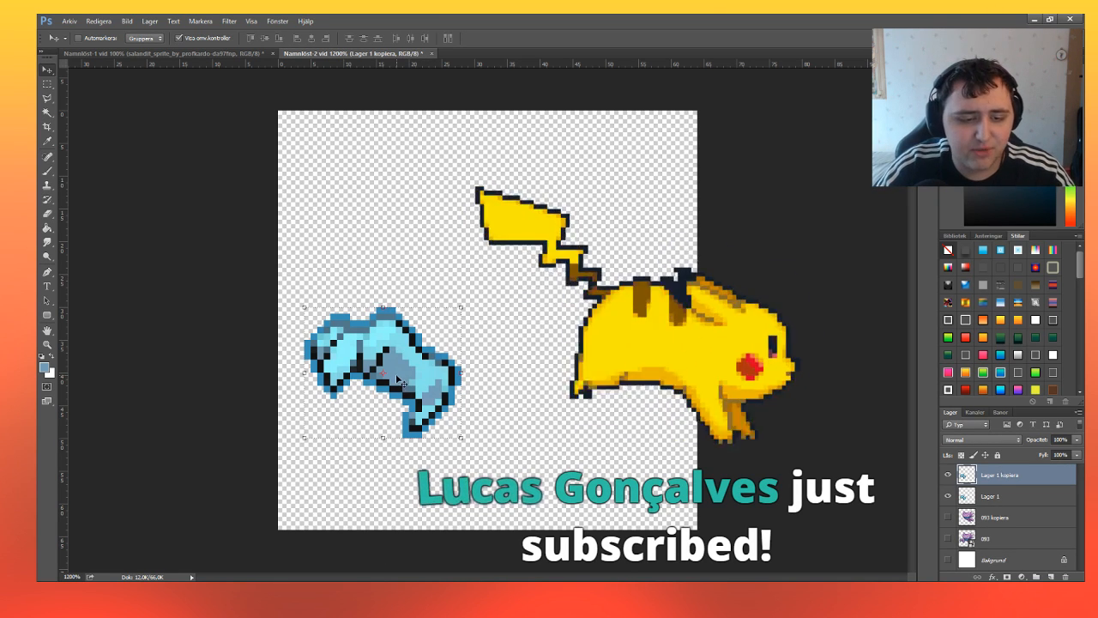
{"action": "left_click_drag", "start_coordinate": [398, 378], "coordinate": [565, 350]}
{"action": "key", "text": "ctrl+t"}
{"action": "left_click_drag", "start_coordinate": [619, 307], "coordinate": [584, 326]}
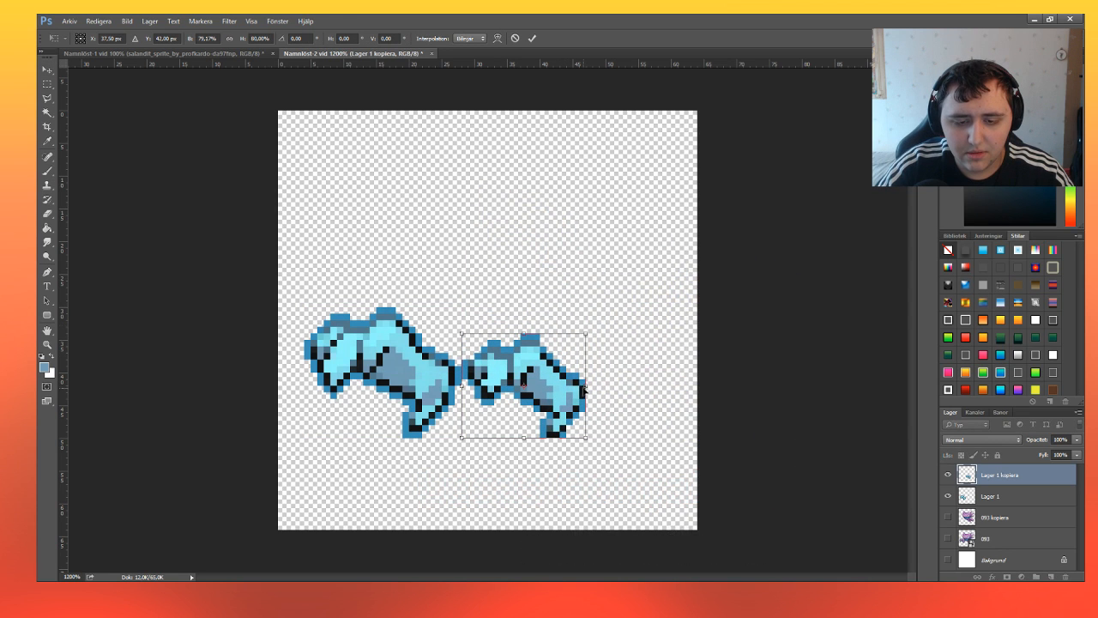
{"action": "left_click_drag", "start_coordinate": [585, 389], "coordinate": [336, 389]}
{"action": "left_click_drag", "start_coordinate": [402, 371], "coordinate": [573, 358]}
{"action": "left_click", "coordinate": [533, 39]}
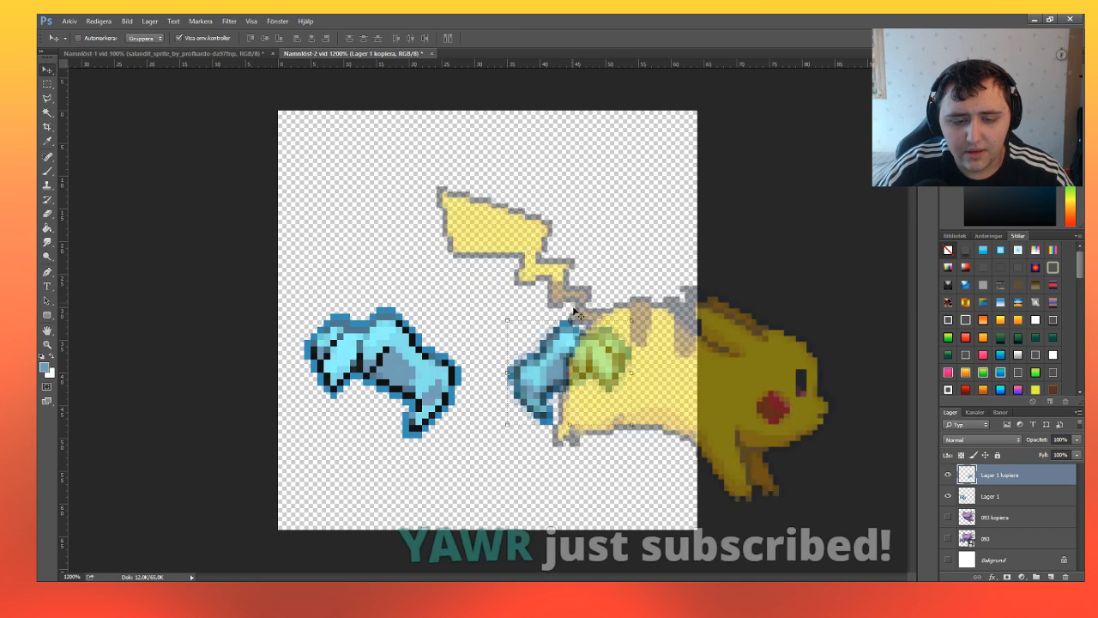
{"action": "key", "text": "Delete"}
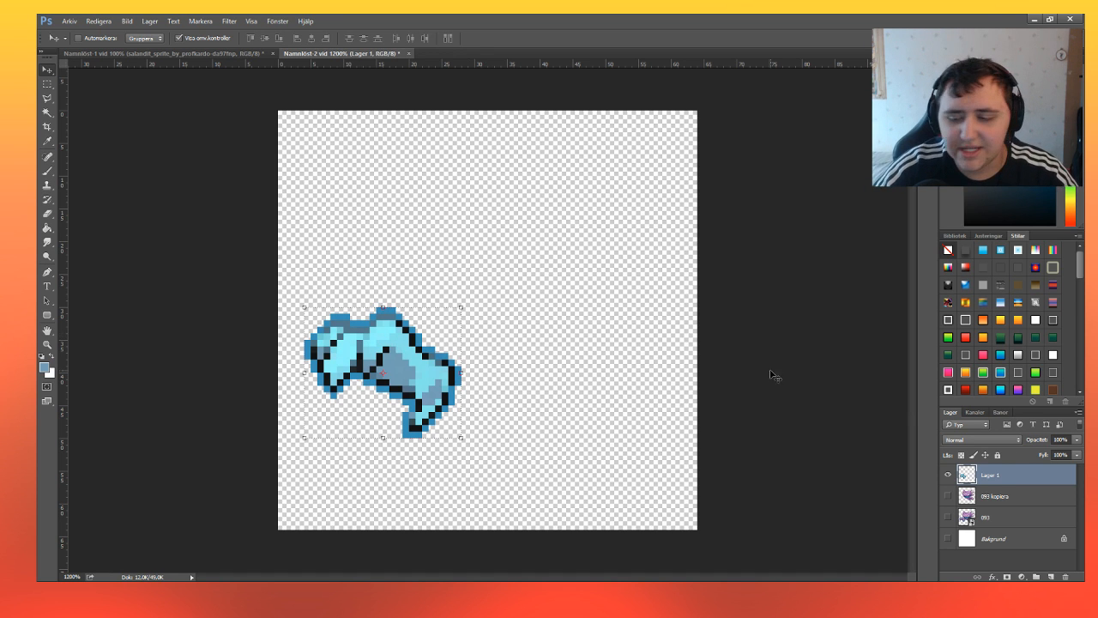
Create a full-size, horizontally mirrored copy of the blue limb opposite the original and shift both limbs slightly left to centre them.
{"action": "key", "text": "ctrl+j"}
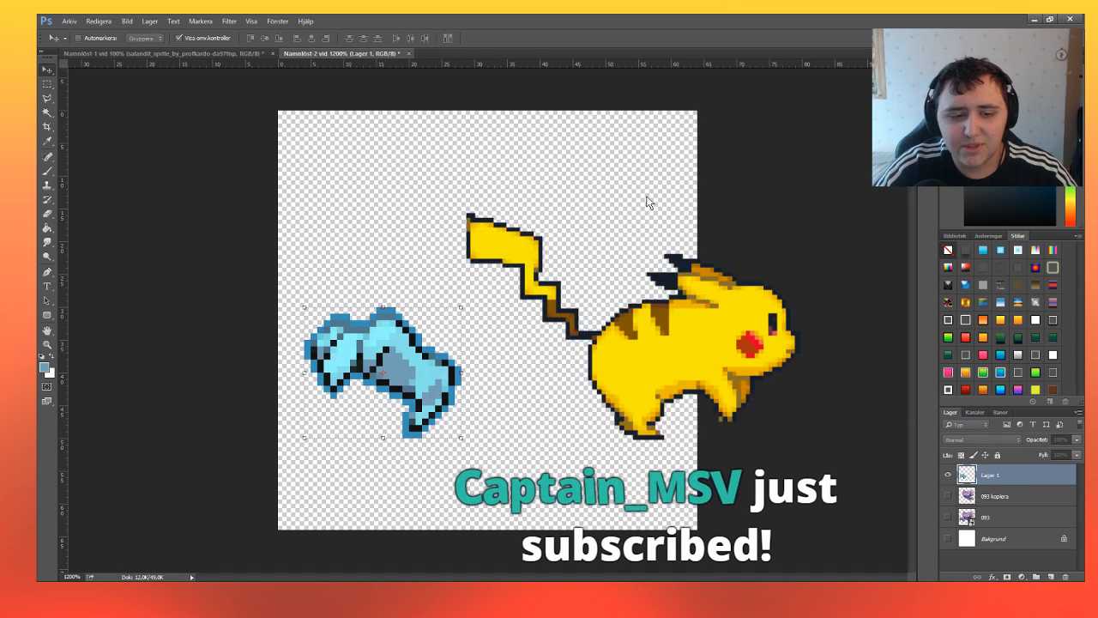
{"action": "left_click_drag", "start_coordinate": [429, 347], "coordinate": [305, 373]}
{"action": "key", "text": "ctrl+t"}
{"action": "left_click_drag", "start_coordinate": [360, 349], "coordinate": [579, 354]}
{"action": "left_click", "coordinate": [531, 38]}
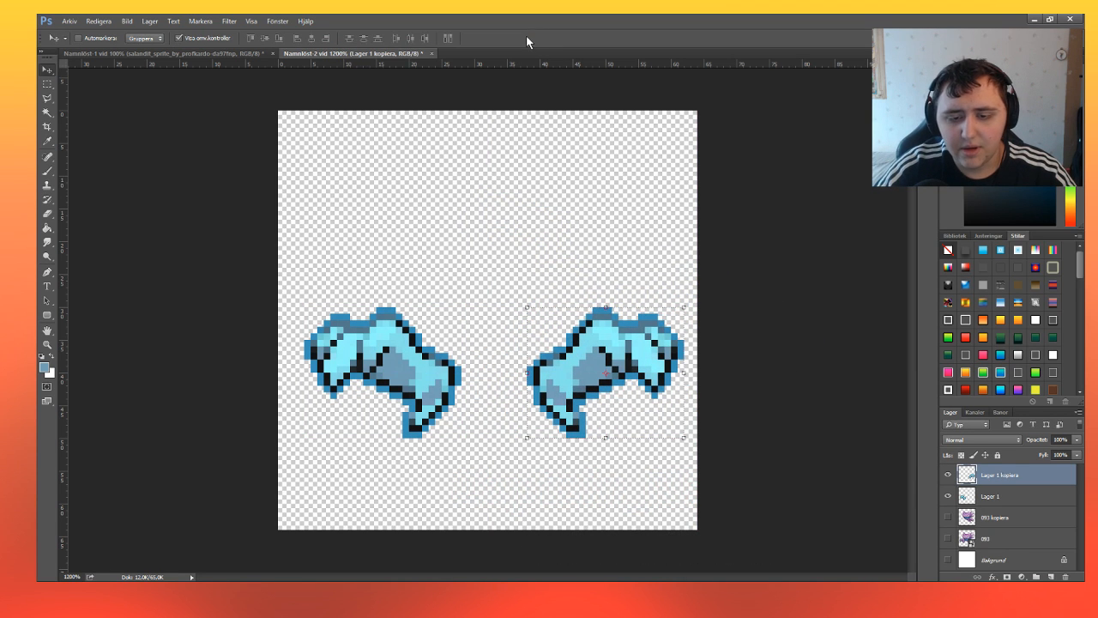
{"action": "left_click", "coordinate": [992, 498], "text": "shift"}
{"action": "mouse_move", "coordinate": [635, 383]}
{"action": "left_mouse_down"}
{"action": "mouse_move", "coordinate": [610, 384]}
{"action": "mouse_move", "coordinate": [626, 383]}
{"action": "left_mouse_up"}
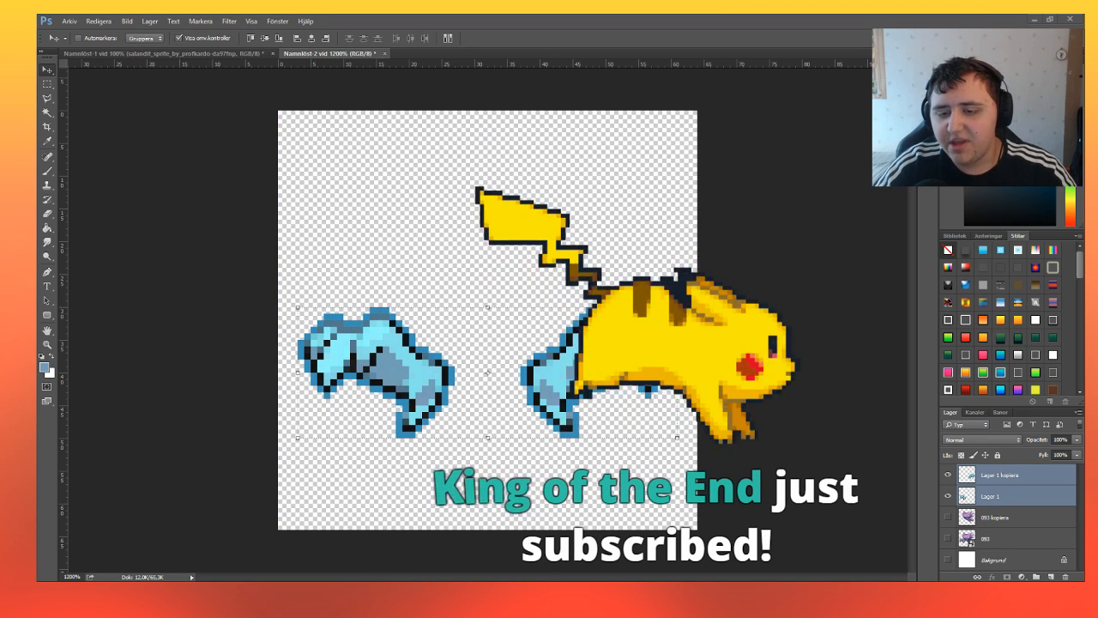
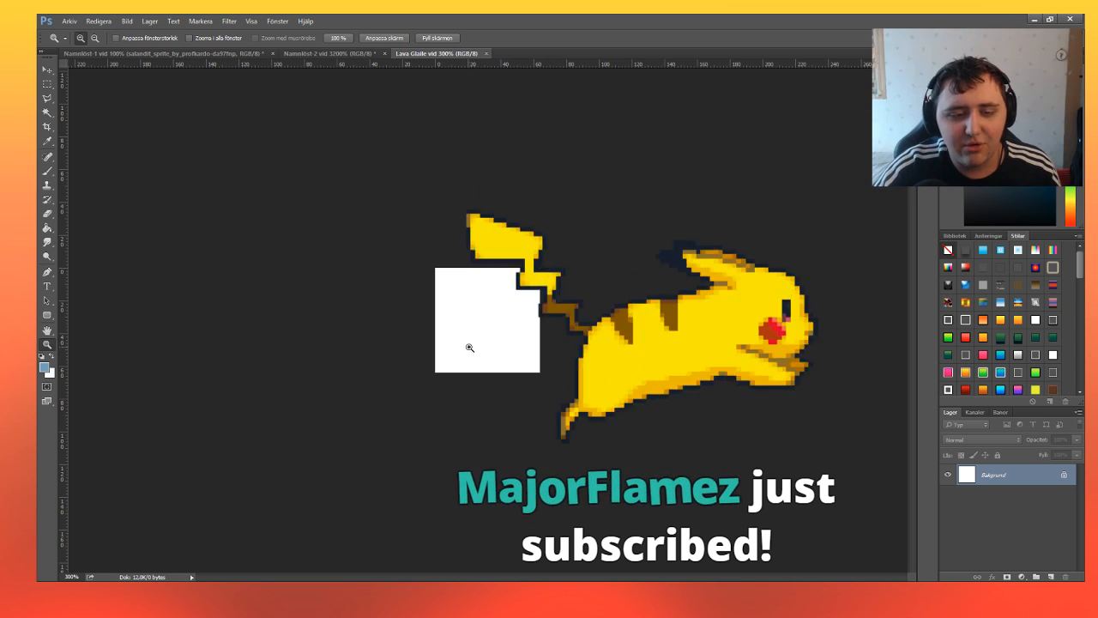
Paste the lava rock texture into the Lava Glalie document and move it to the canvas's upper-left corner.
{"action": "left_click", "coordinate": [486, 308]}
{"action": "left_click", "coordinate": [486, 309]}
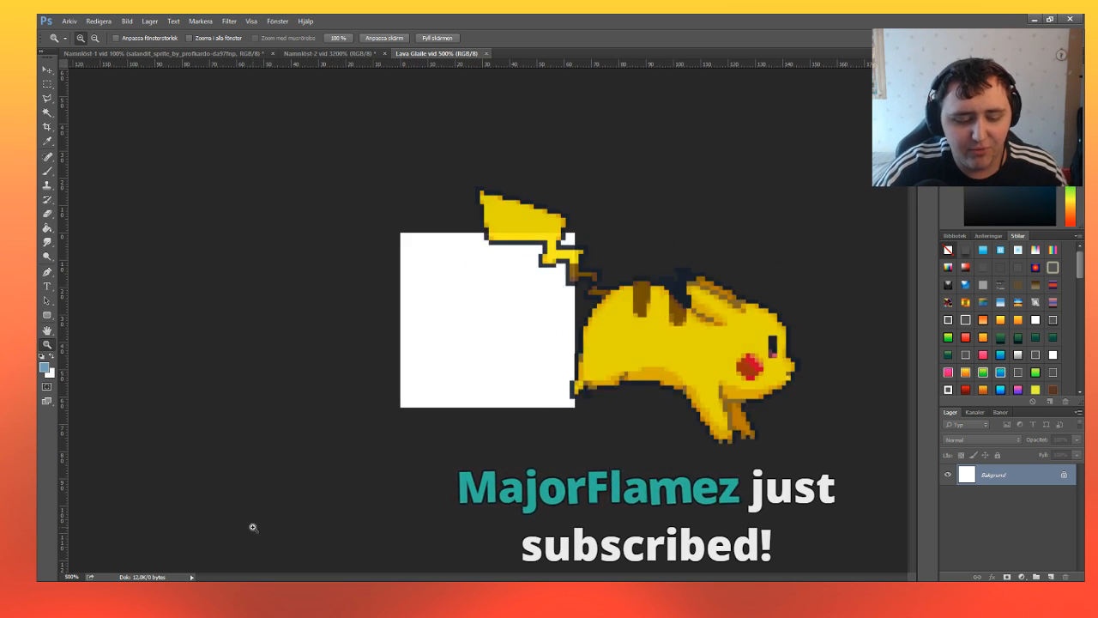
{"action": "key", "text": "ctrl+v"}
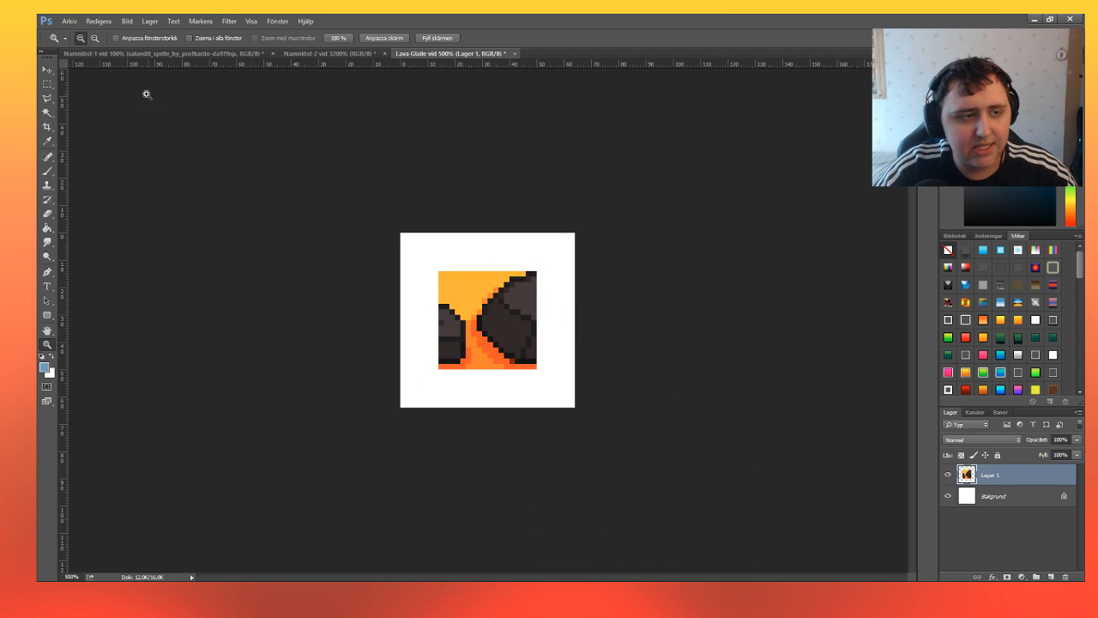
{"action": "left_click", "coordinate": [48, 72]}
{"action": "left_click_drag", "start_coordinate": [494, 312], "coordinate": [452, 241]}
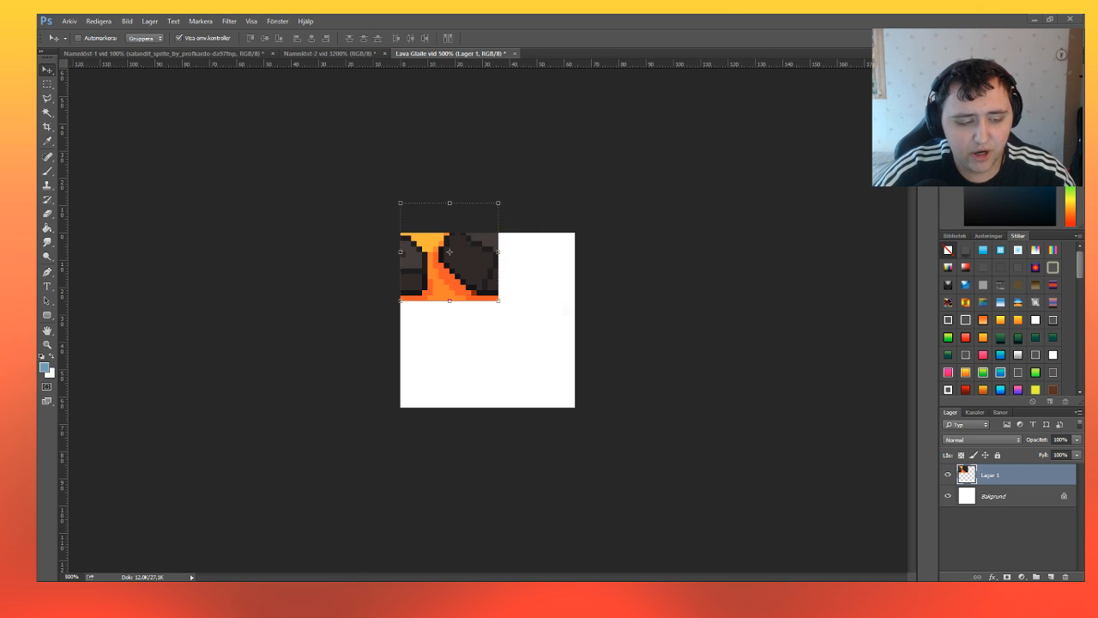
Place the Glalie sprite in the document with the two blue limbs, centred between them.
{"action": "left_click", "coordinate": [333, 53]}
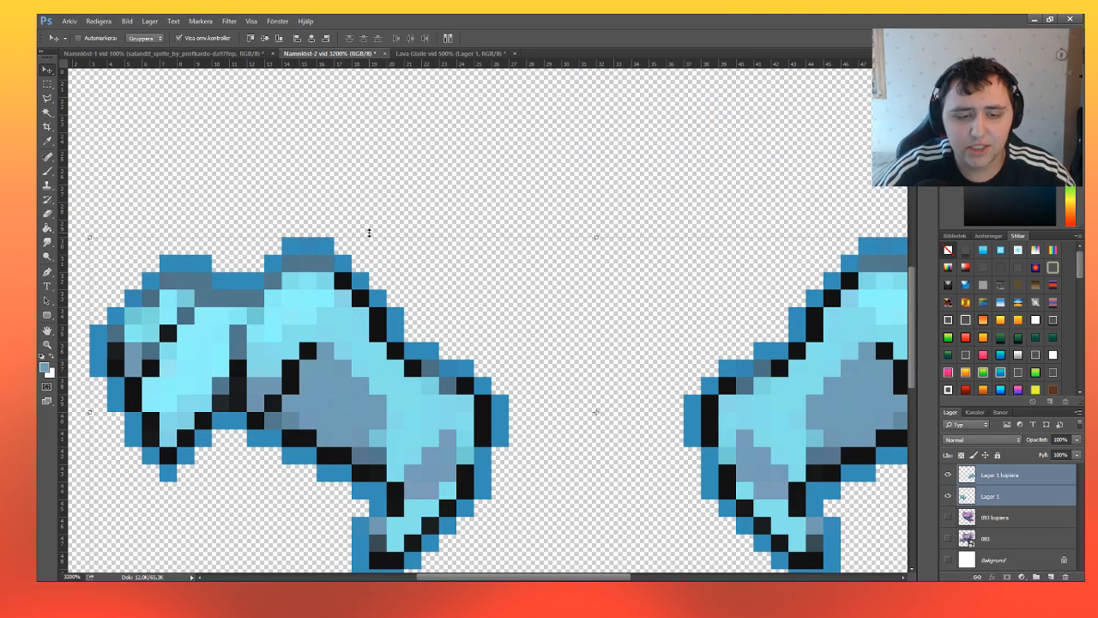
{"action": "left_click", "coordinate": [47, 343]}
{"action": "left_click", "coordinate": [94, 39]}
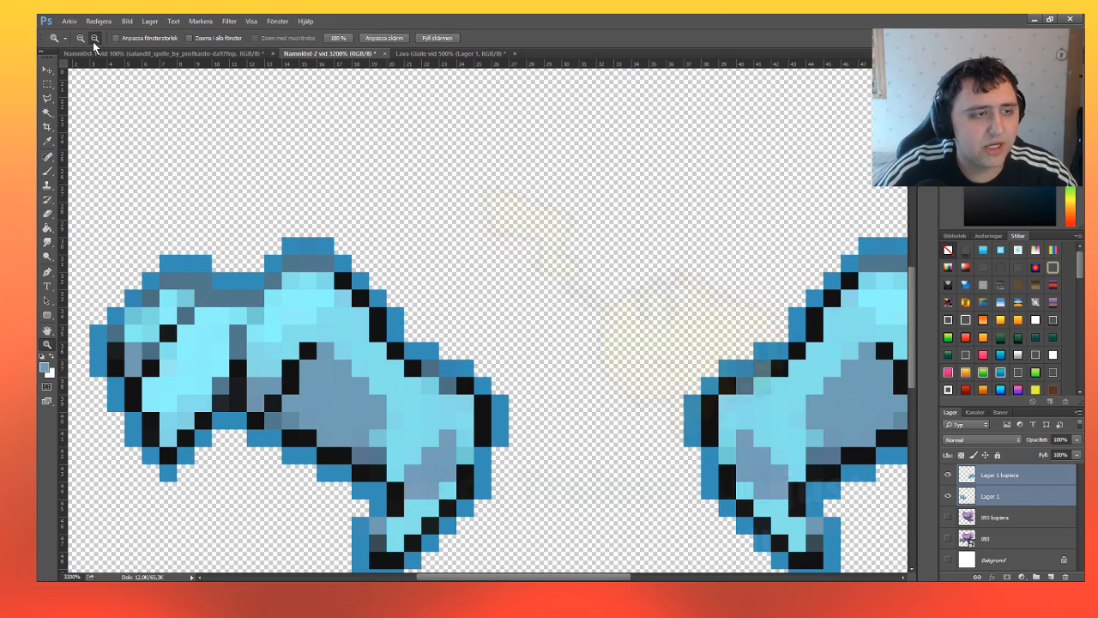
{"action": "left_click", "coordinate": [547, 248]}
{"action": "left_click", "coordinate": [547, 248]}
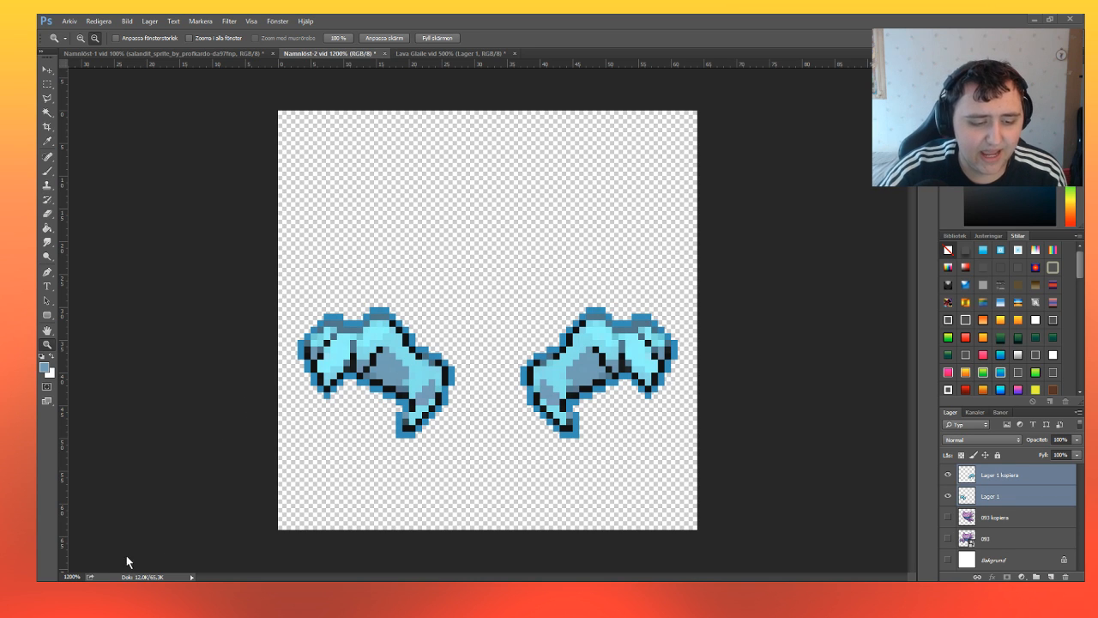
{"action": "left_click_drag", "start_coordinate": [480, 365], "coordinate": [494, 243]}
{"action": "left_click", "coordinate": [434, 38]}
{"action": "key", "text": "z"}
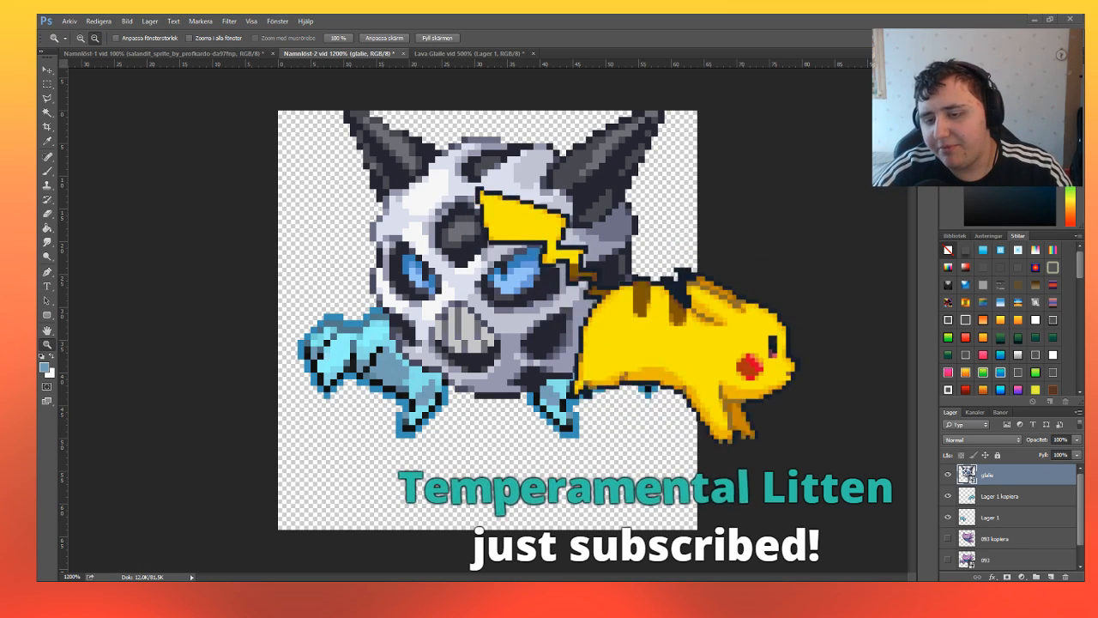
Add the Glalie sprite to the Lava Glalie document, place it toward the canvas's lower right, and hide the white background.
{"action": "key", "text": "v"}
{"action": "left_click_drag", "start_coordinate": [503, 258], "coordinate": [515, 343]}
{"action": "left_click", "coordinate": [948, 517]}
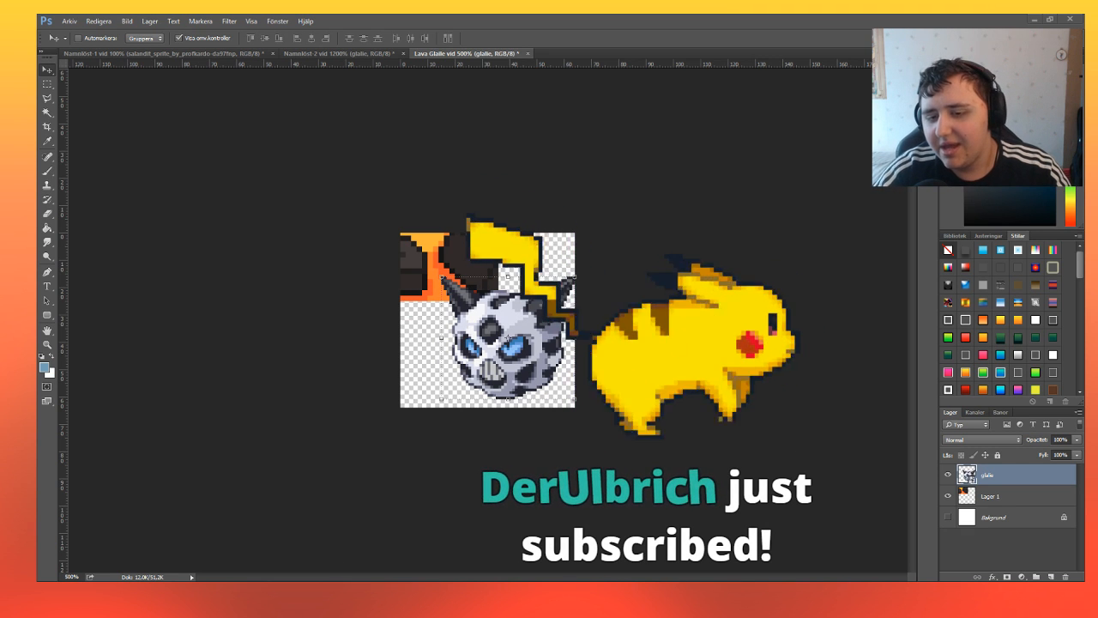
Sample the orange of the lava texture as the foreground colour.
{"action": "left_click", "coordinate": [47, 344]}
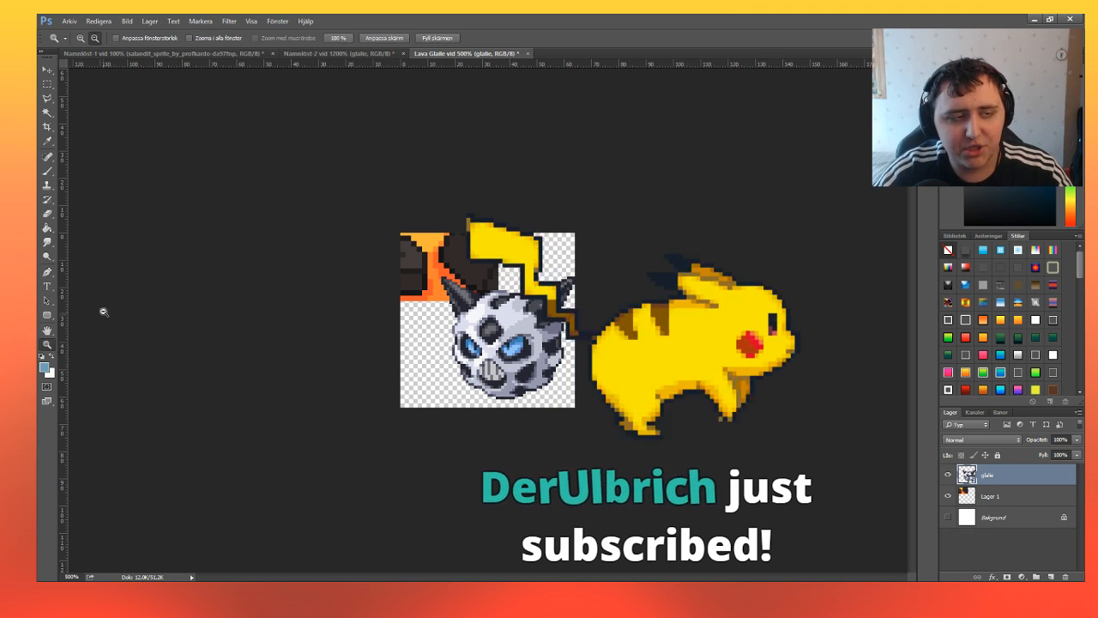
{"action": "left_click", "coordinate": [492, 328]}
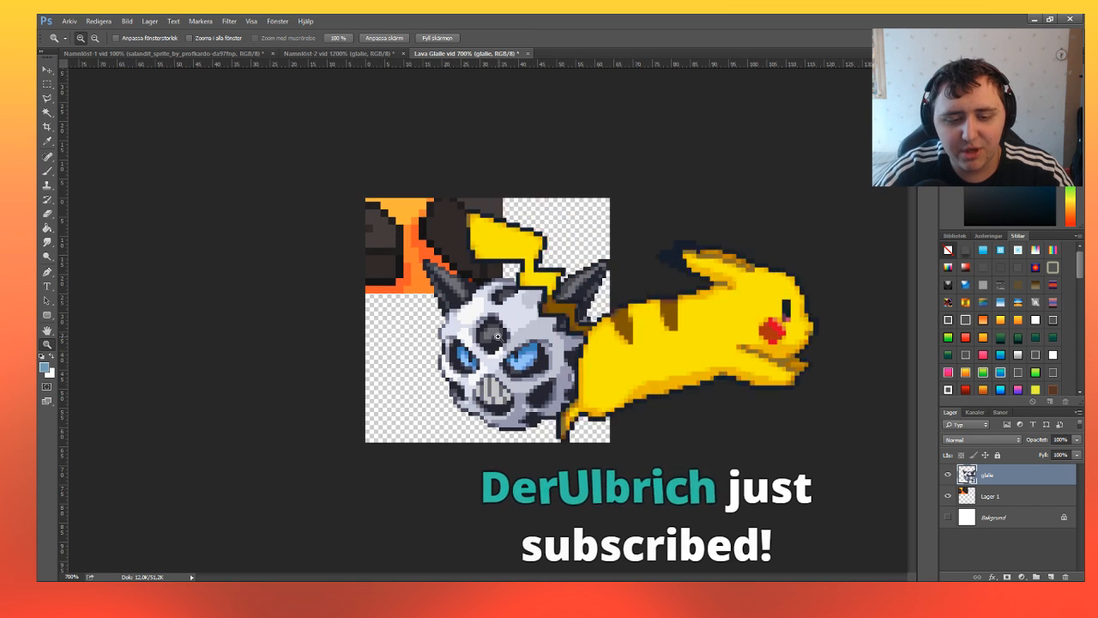
{"action": "left_click", "coordinate": [494, 334]}
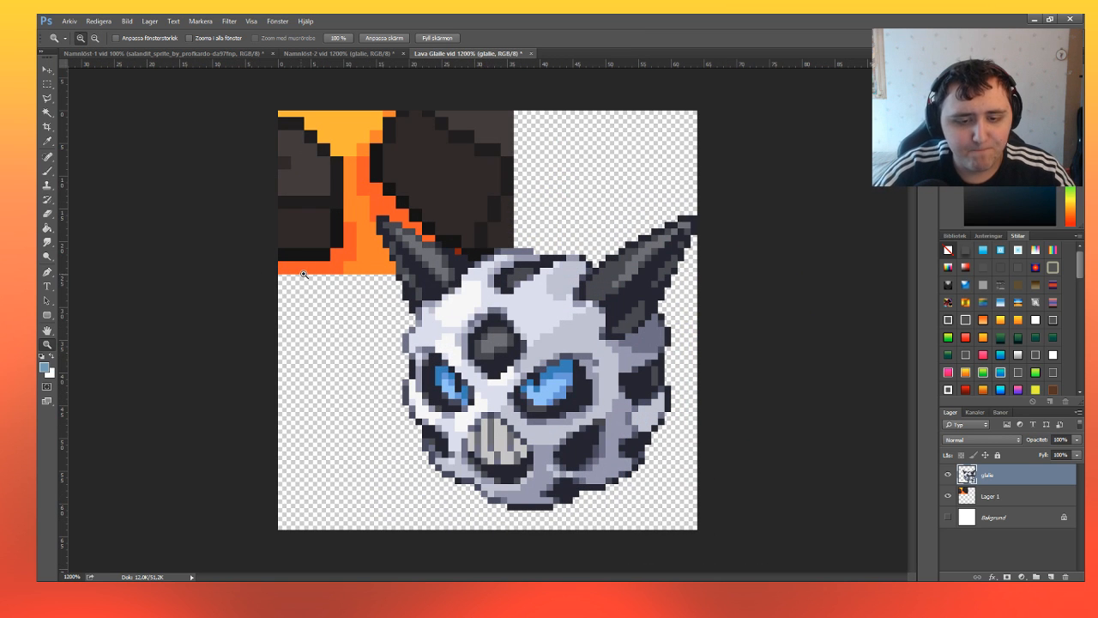
{"action": "key", "text": "i"}
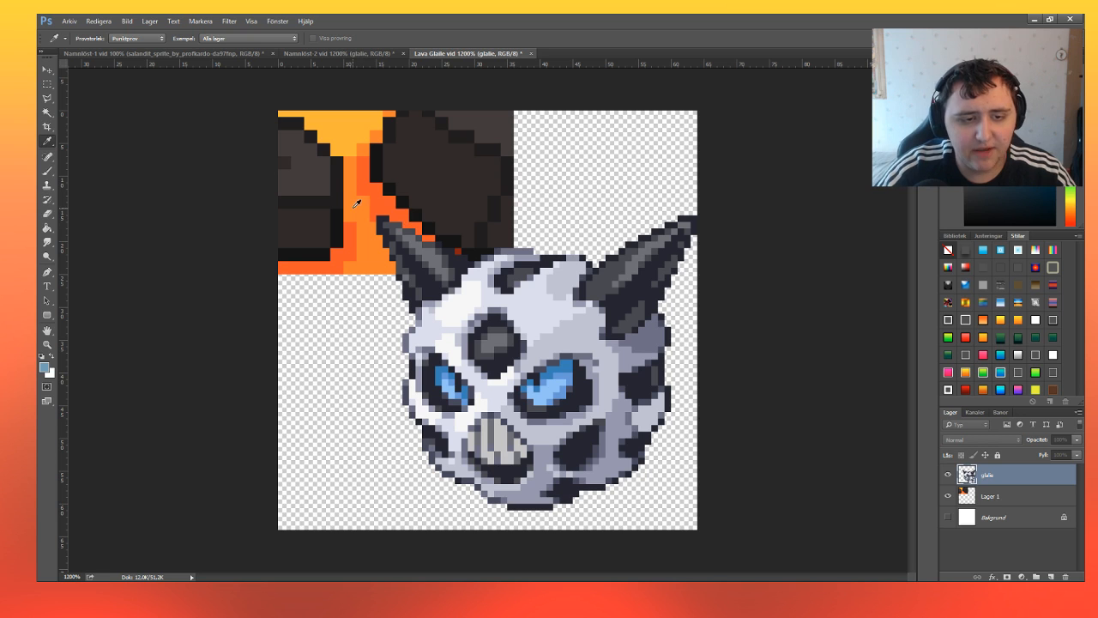
{"action": "left_click", "coordinate": [364, 244]}
{"action": "key", "text": "z"}
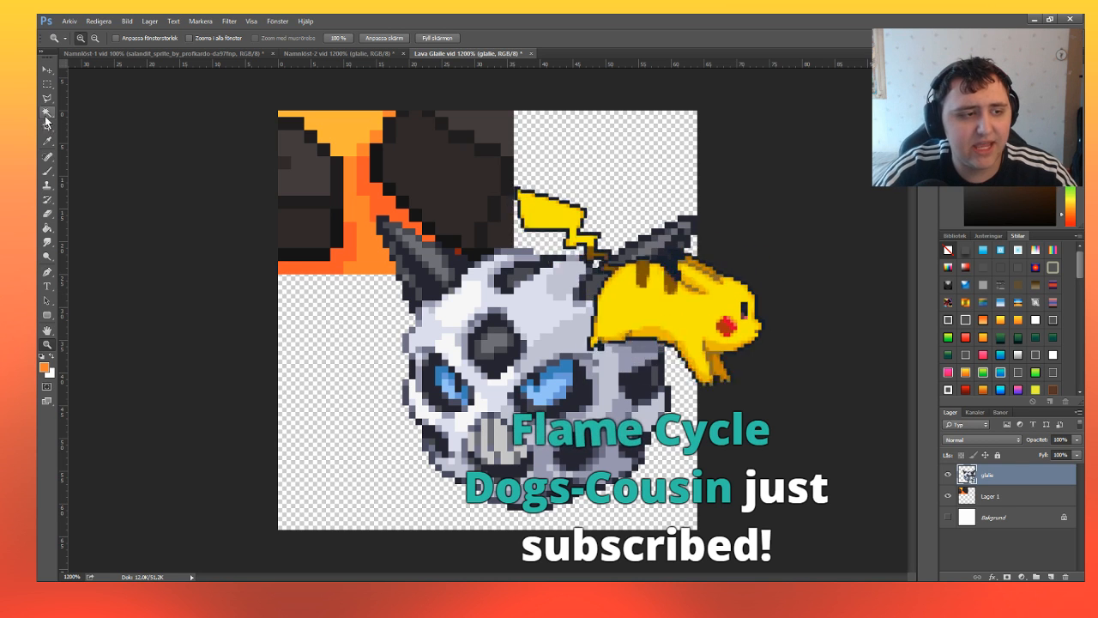
Duplicate the Glalie sprite layer and hide the original.
{"action": "key", "text": "b"}
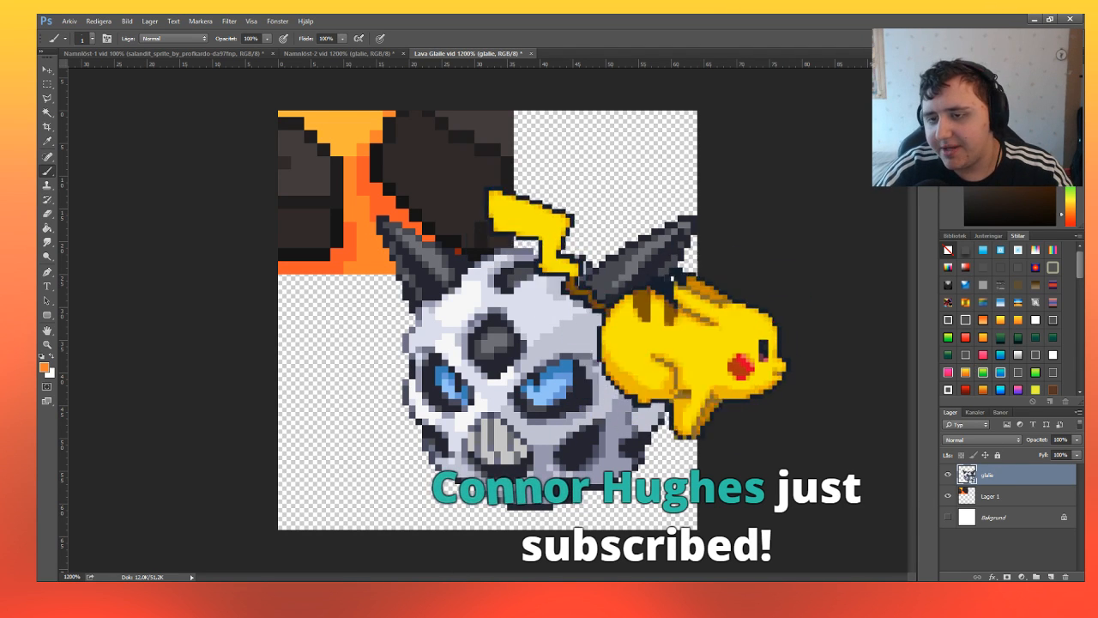
{"action": "key", "text": "ctrl+j"}
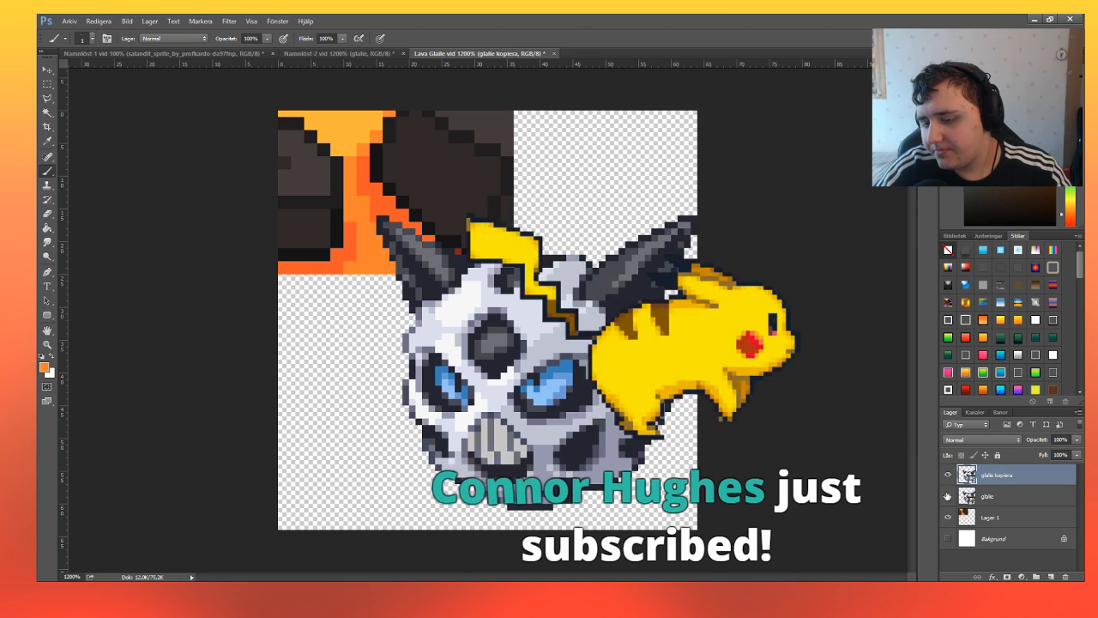
{"action": "left_click", "coordinate": [948, 495]}
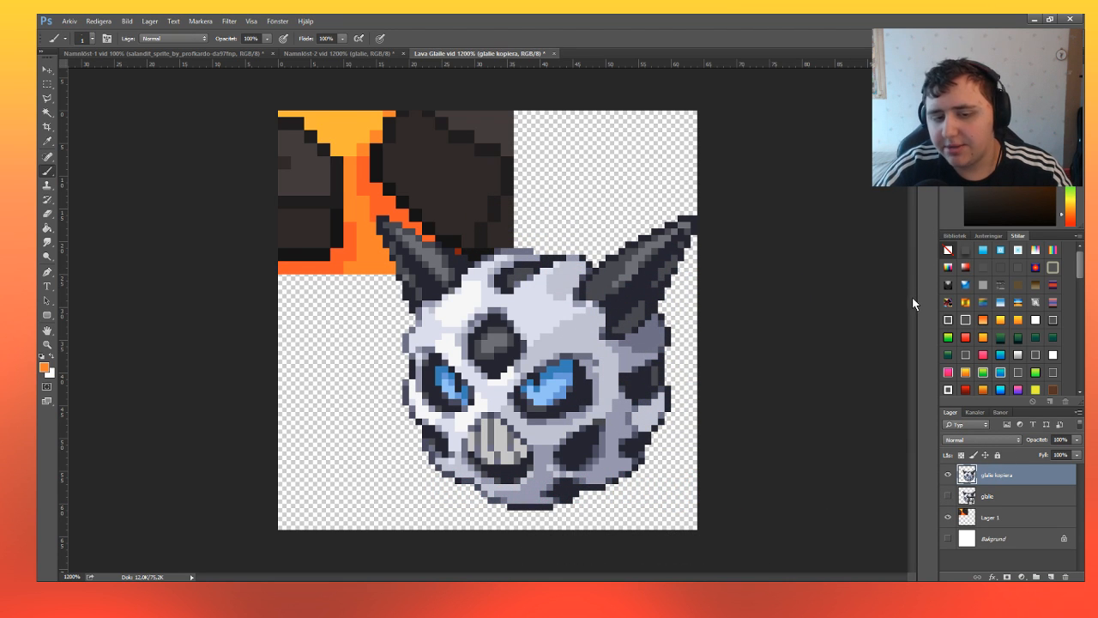
Paint a small block of orange pixels on the light grey forehead shading above Glalie's larger eye.
{"action": "left_click", "coordinate": [48, 343]}
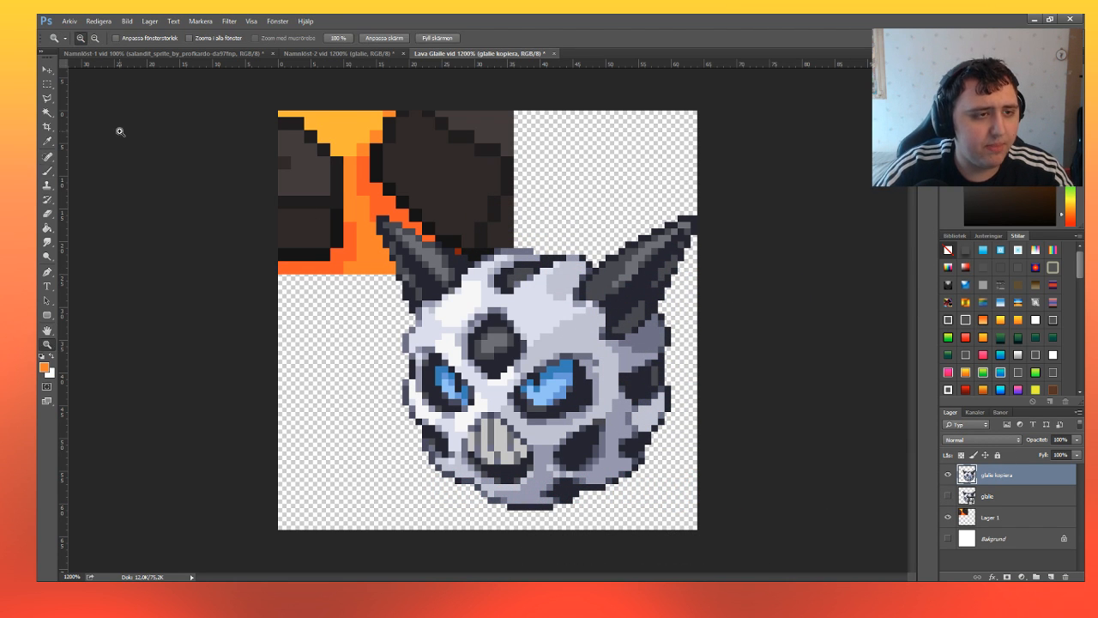
{"action": "left_click", "coordinate": [499, 356]}
{"action": "left_click", "coordinate": [499, 357]}
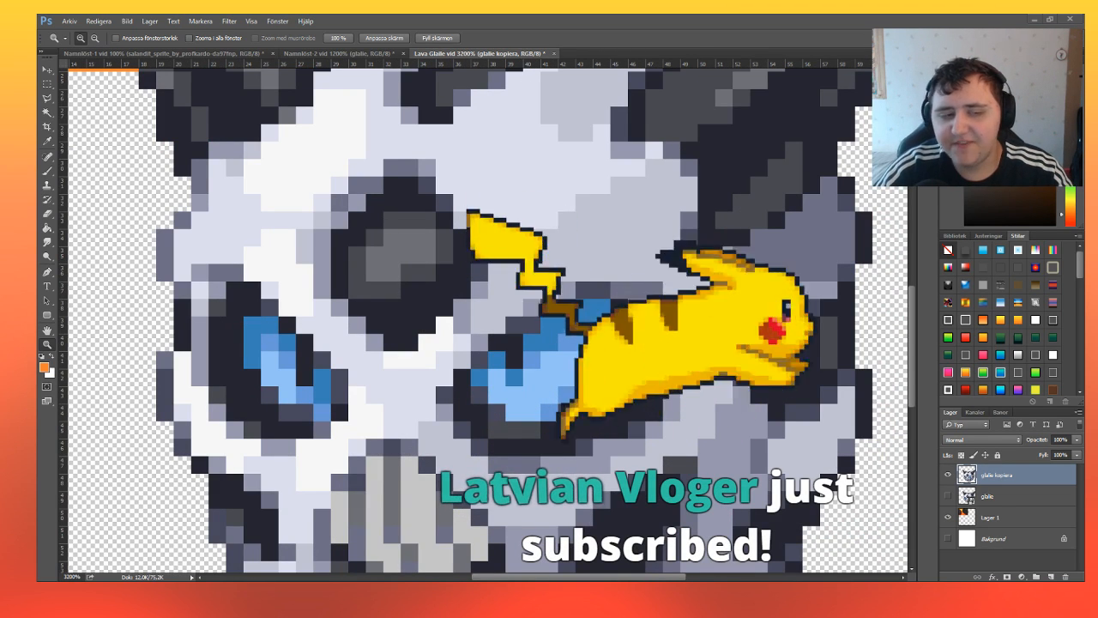
{"action": "left_click", "coordinate": [47, 173]}
{"action": "left_click", "coordinate": [610, 237]}
{"action": "left_click", "coordinate": [602, 231]}
{"action": "left_click", "coordinate": [613, 226]}
{"action": "left_click", "coordinate": [611, 227]}
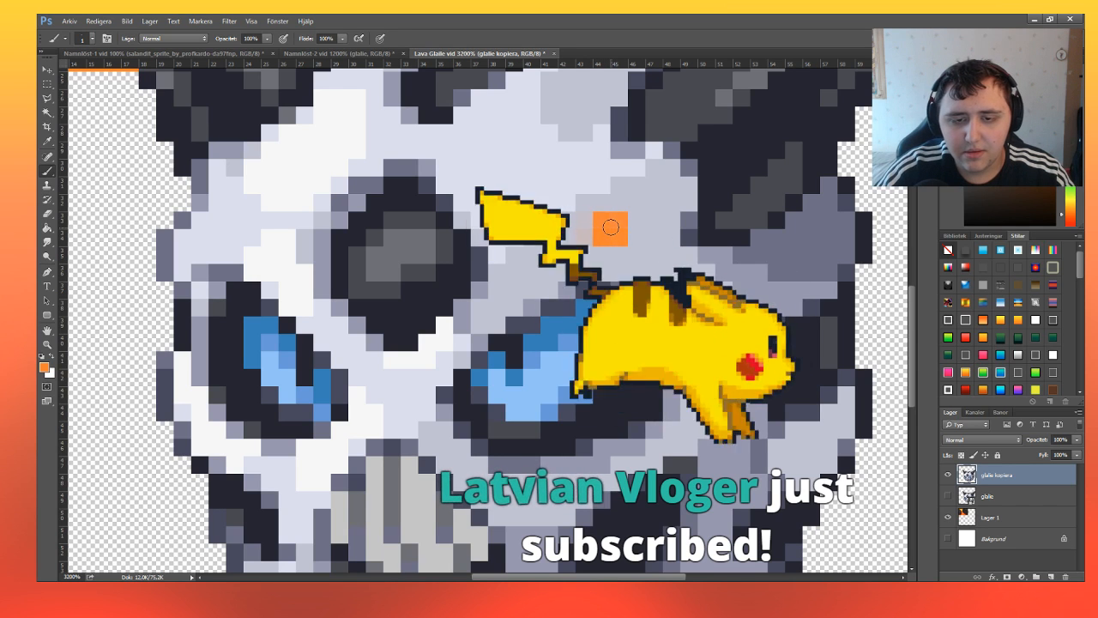
{"action": "left_click", "coordinate": [579, 229]}
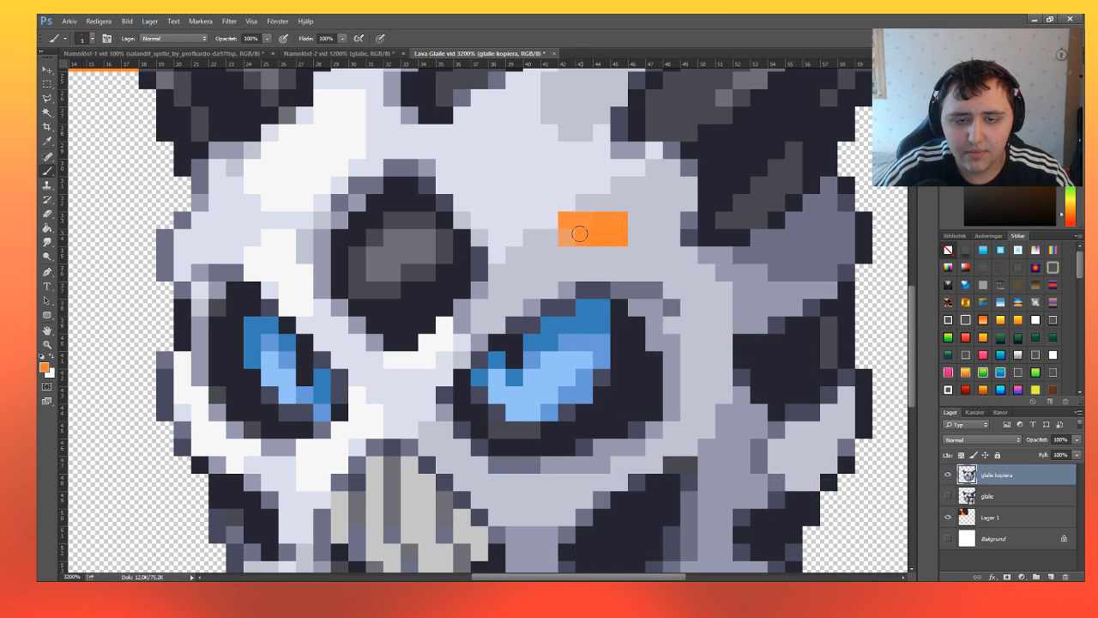
Select the light grey shading on Glalie's forehead and around the larger eye, pixel block by pixel block down to the cheek.
{"action": "left_click", "coordinate": [48, 84]}
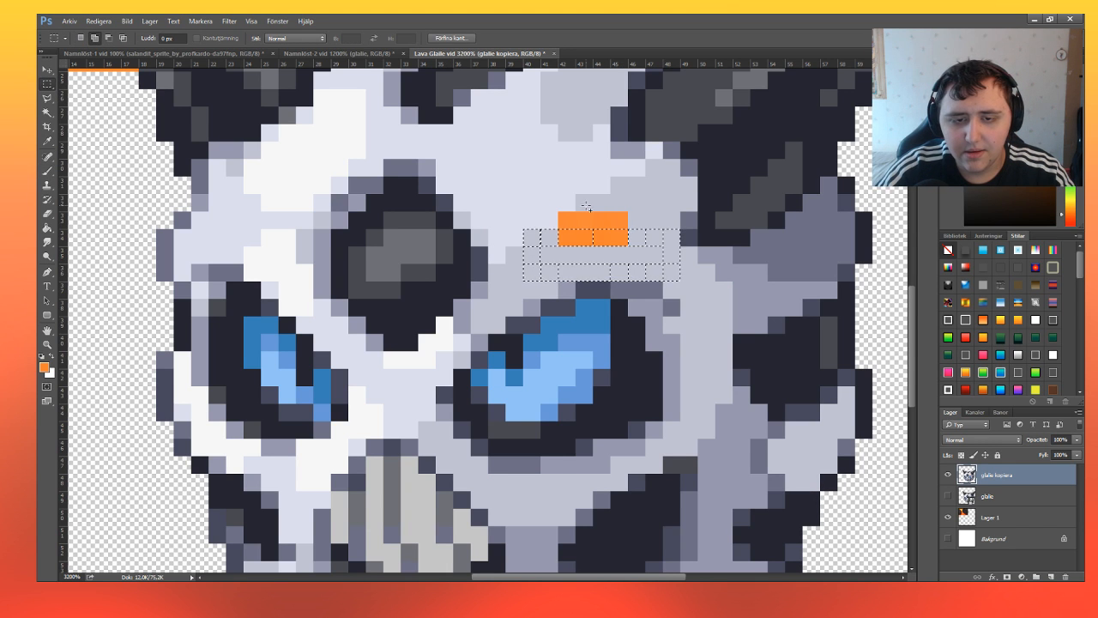
{"action": "left_click_drag", "start_coordinate": [613, 178], "coordinate": [697, 211]}
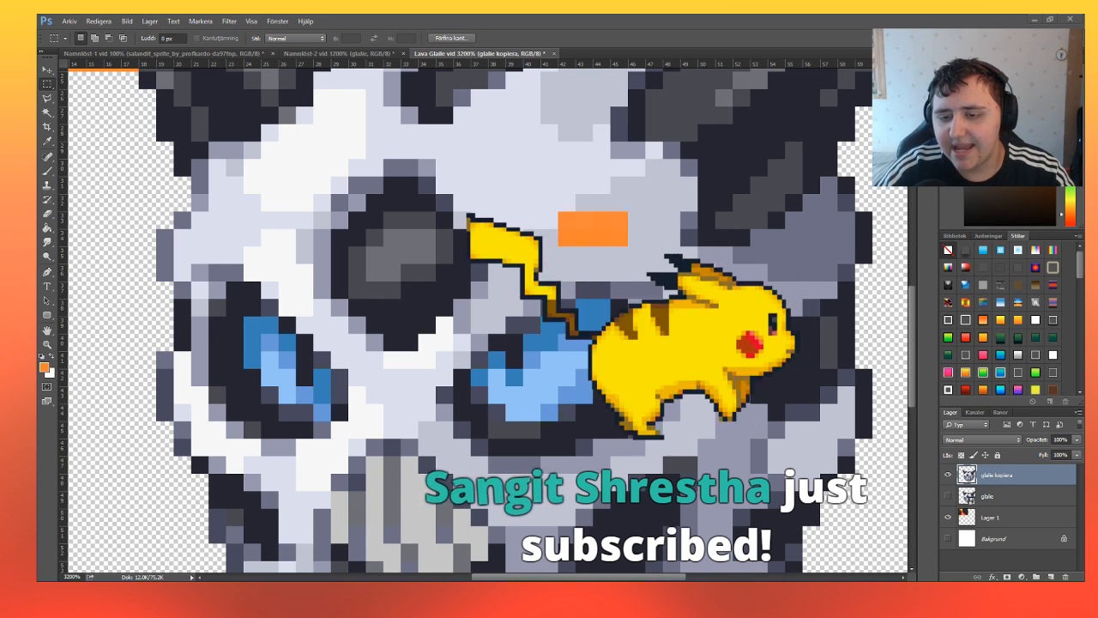
{"action": "left_click", "coordinate": [636, 171]}
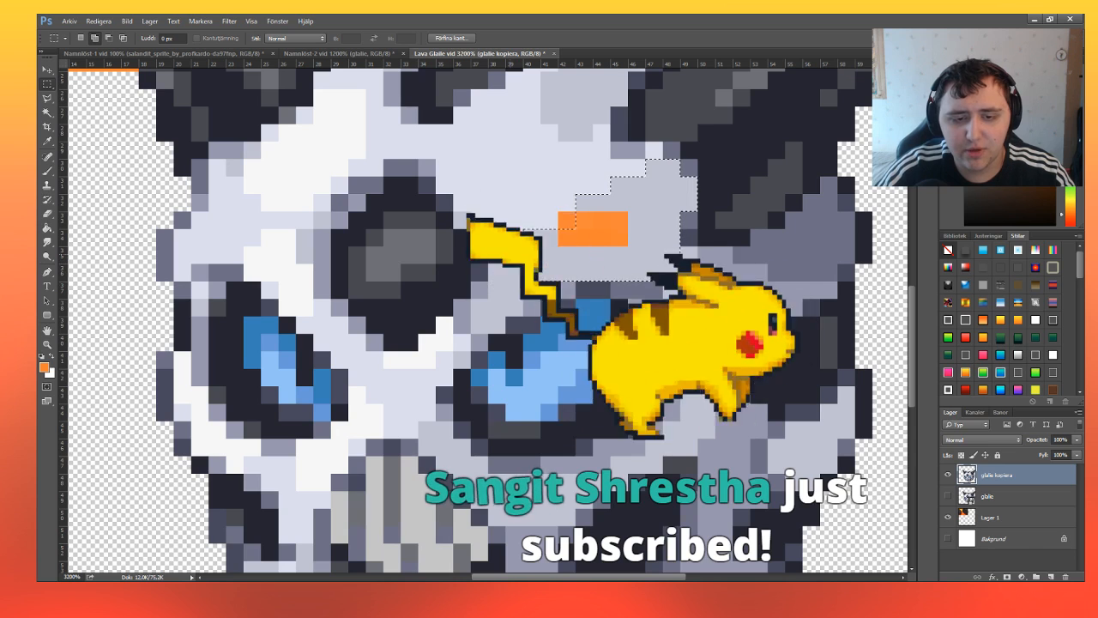
{"action": "left_click_drag", "start_coordinate": [512, 255], "coordinate": [555, 296]}
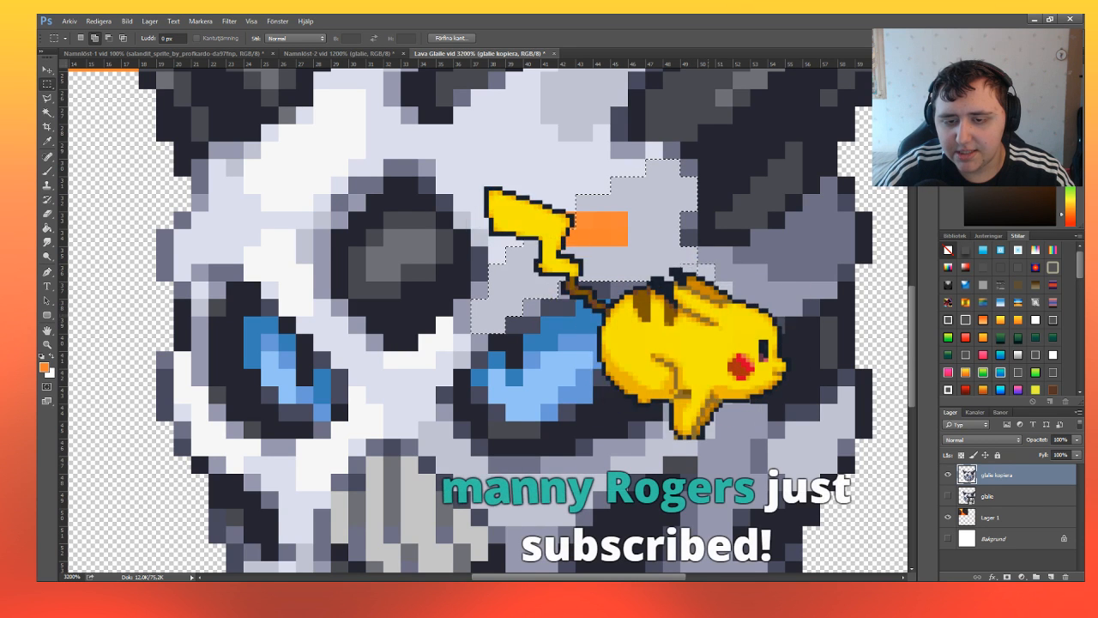
{"action": "key", "text": "ctrl+d"}
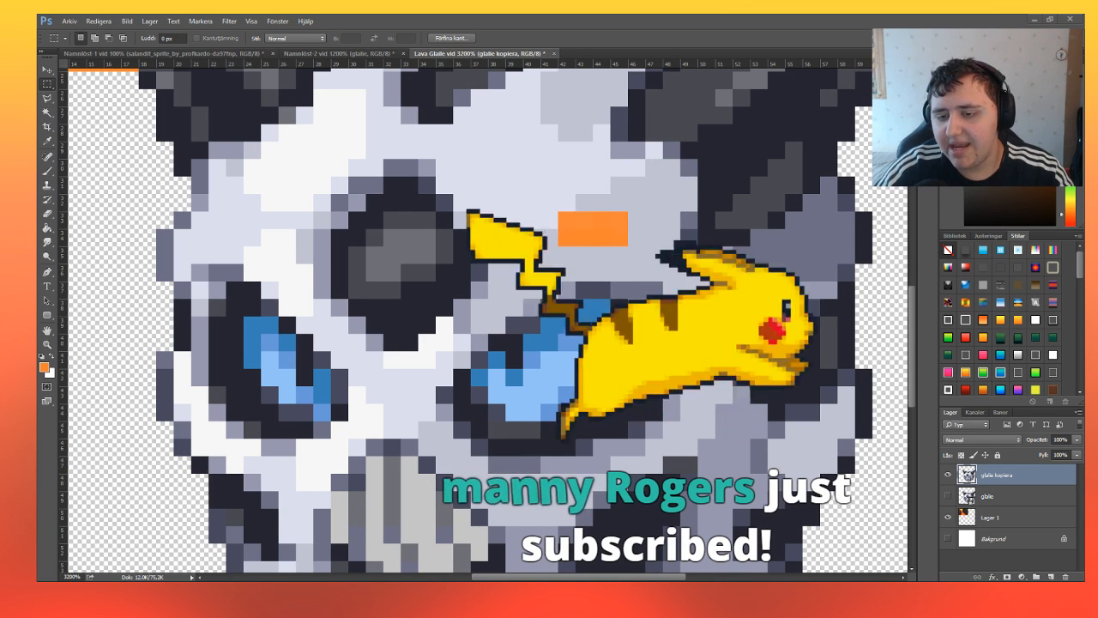
{"action": "key", "text": "ctrl+z"}
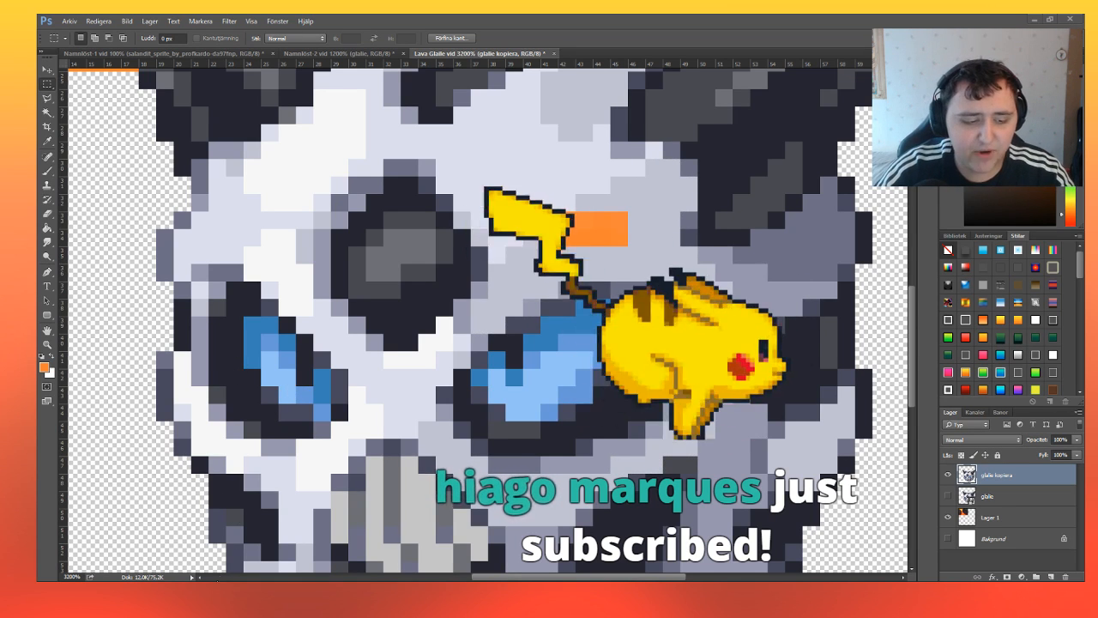
{"action": "scroll", "coordinate": [430, 413], "scroll_direction": "down", "scroll_amount": 1}
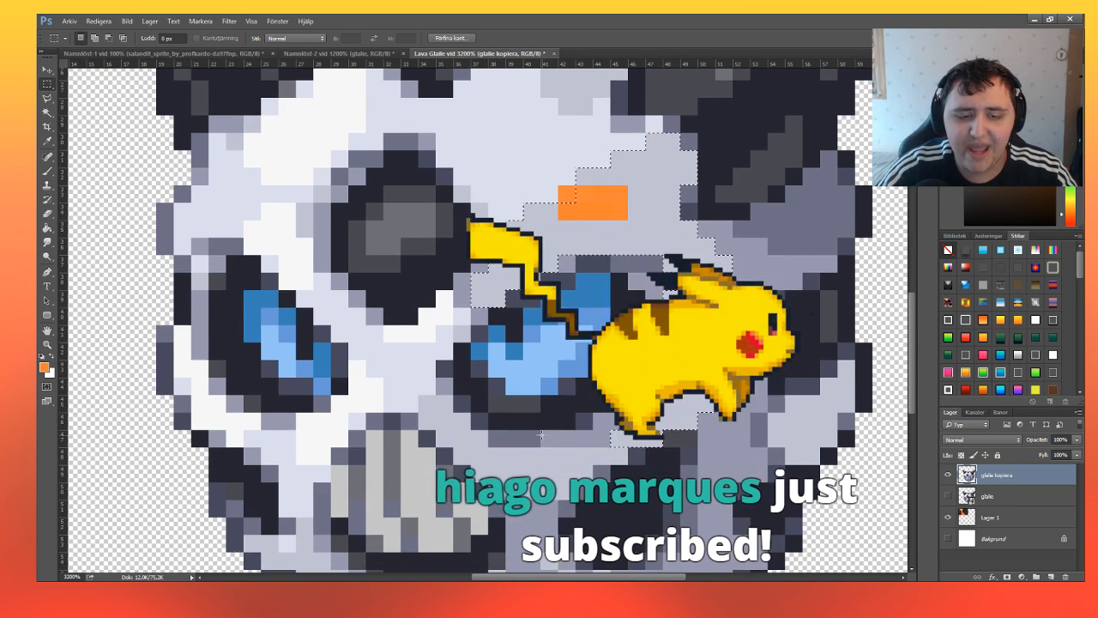
{"action": "left_click_drag", "start_coordinate": [419, 396], "coordinate": [441, 424]}
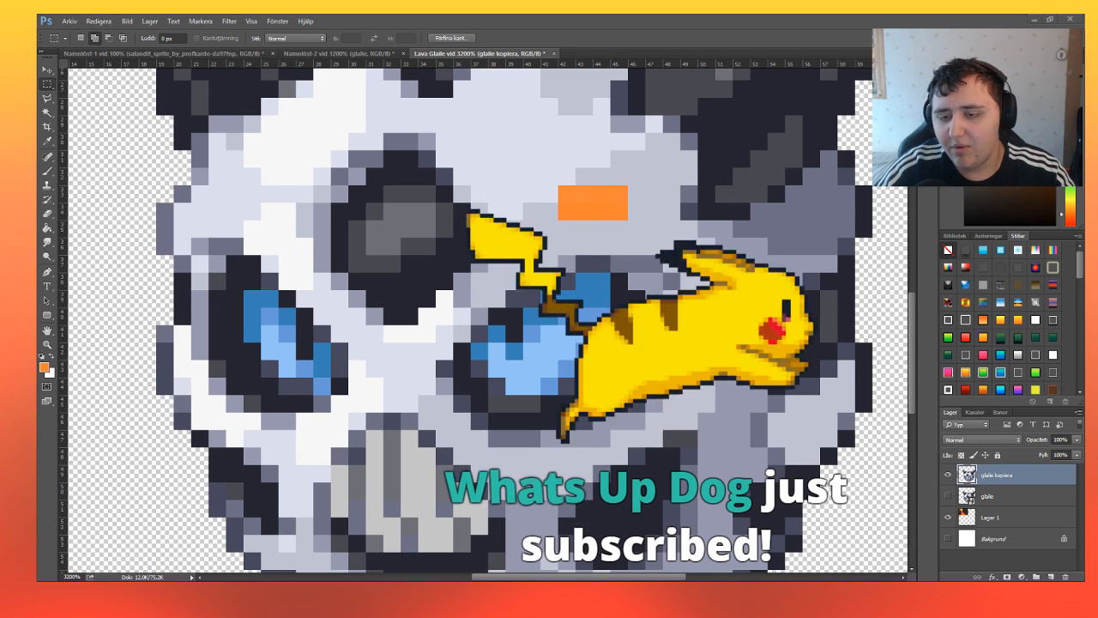
{"action": "scroll", "coordinate": [386, 340], "scroll_direction": "down", "scroll_amount": 1}
{"action": "scroll", "coordinate": [386, 340], "scroll_direction": "down", "scroll_amount": 2}
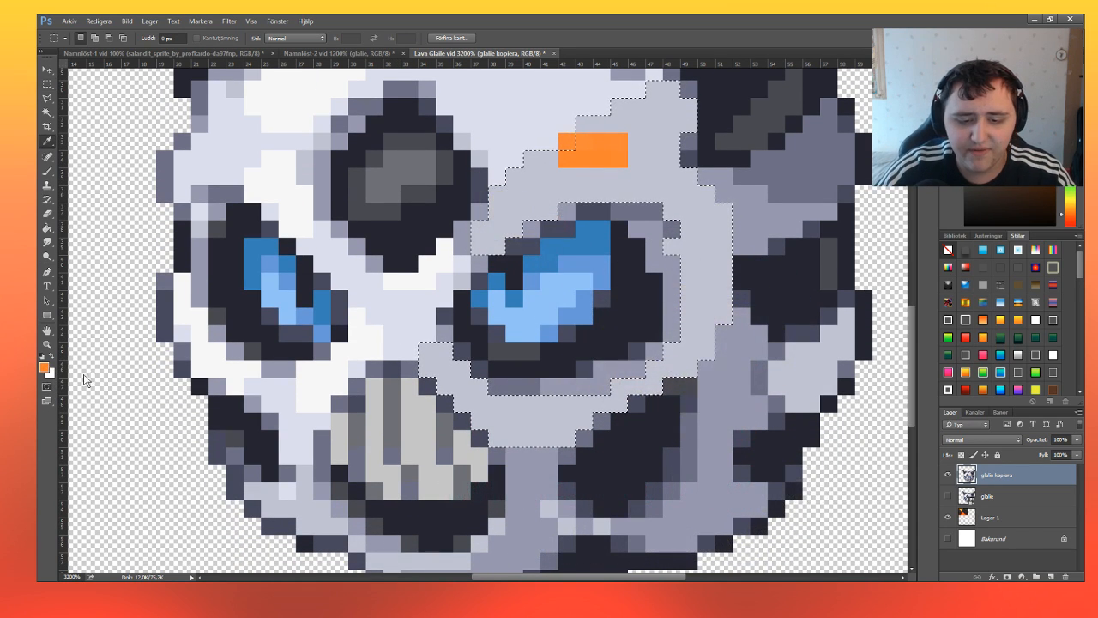
{"action": "key", "text": "i"}
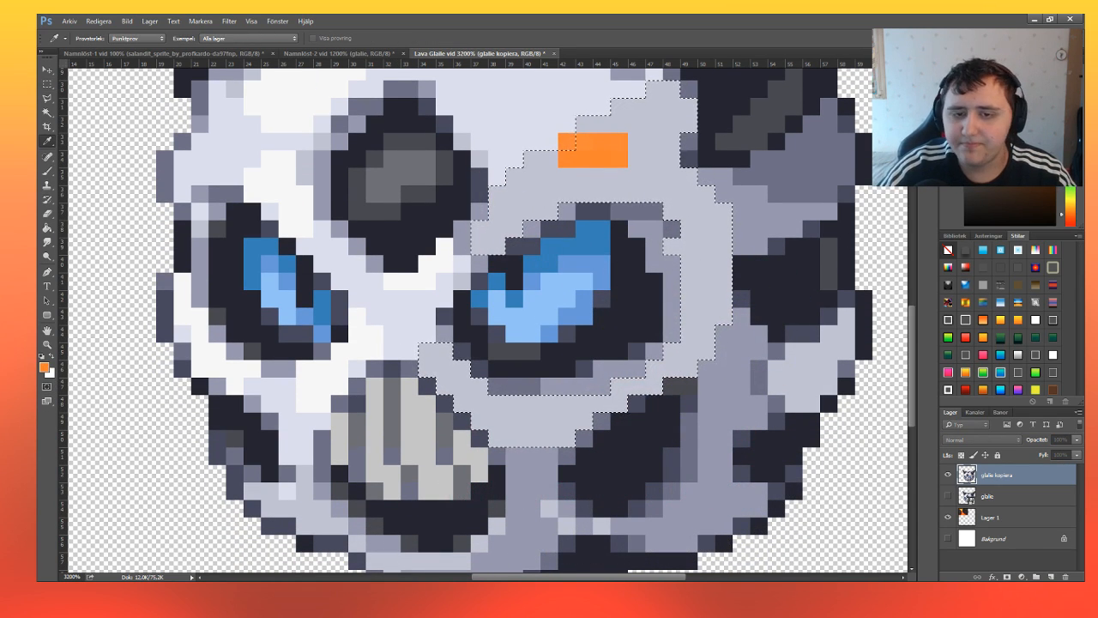
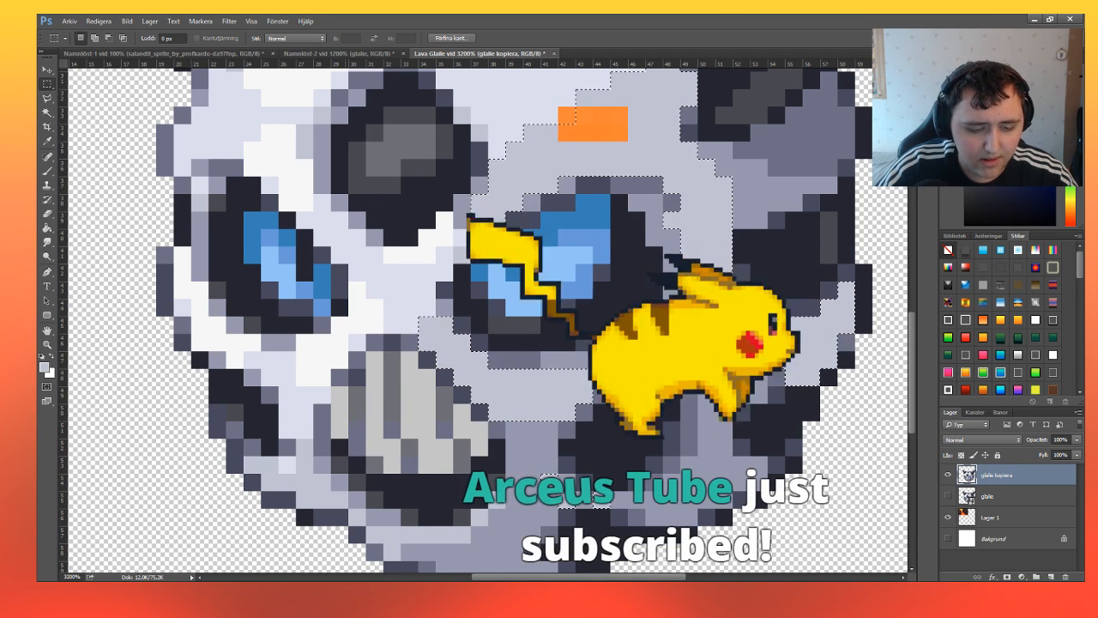
Fill the selected light grey shading around Glalie's larger eye with the orange of the painted block, then clear the selection.
{"action": "left_click", "coordinate": [48, 171]}
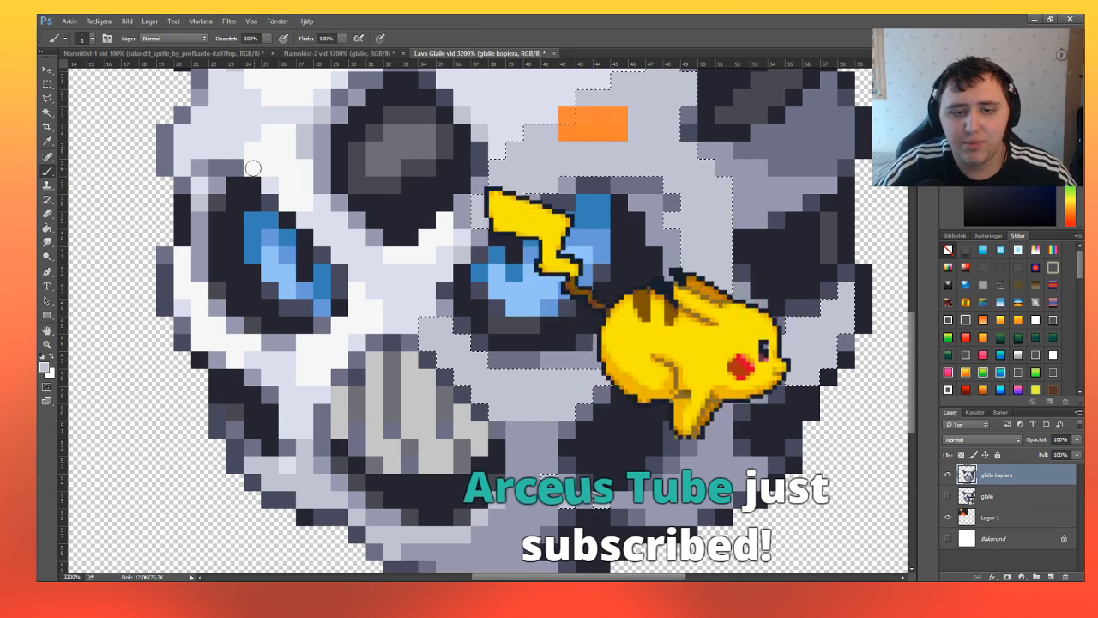
{"action": "left_click", "coordinate": [91, 39]}
{"action": "left_click", "coordinate": [110, 69]}
{"action": "left_click", "coordinate": [549, 137]}
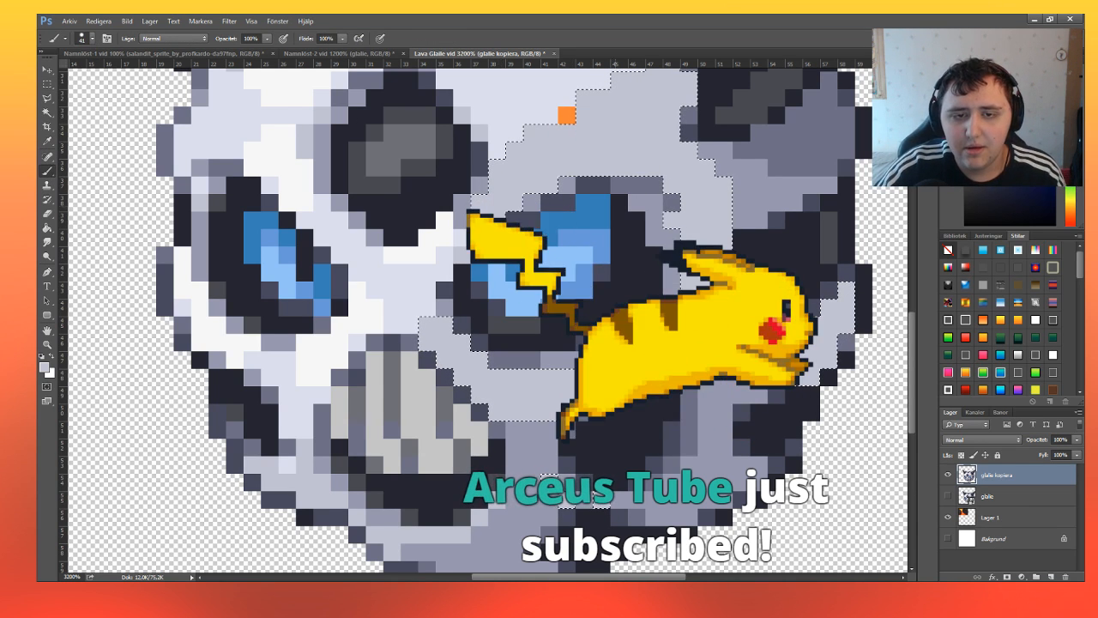
{"action": "key", "text": "ctrl+z"}
{"action": "left_click", "coordinate": [45, 368]}
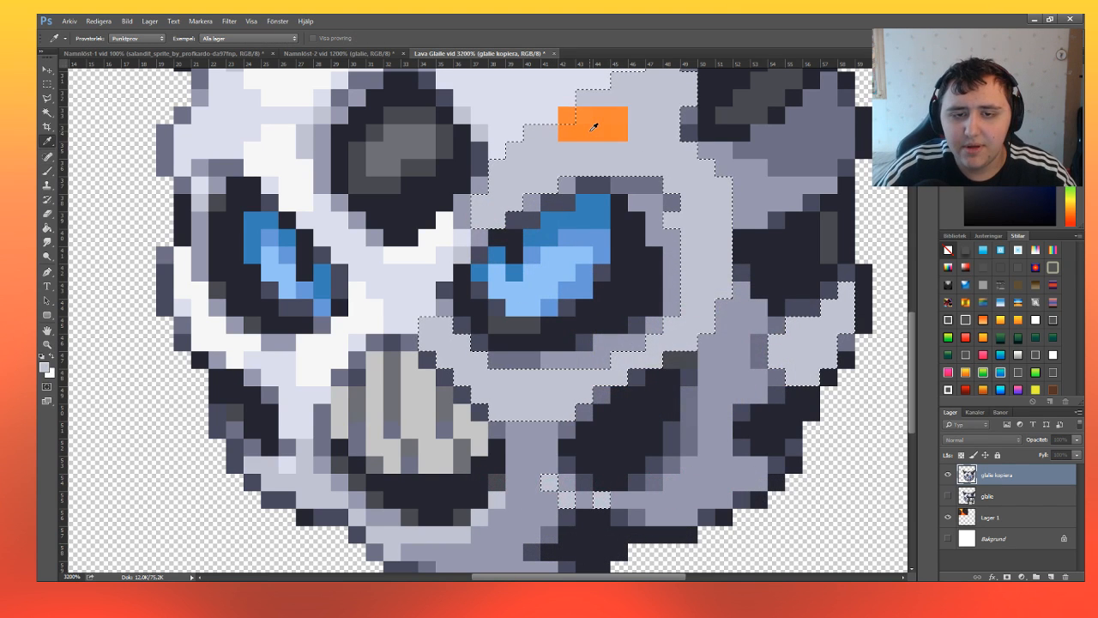
{"action": "key", "text": "Return"}
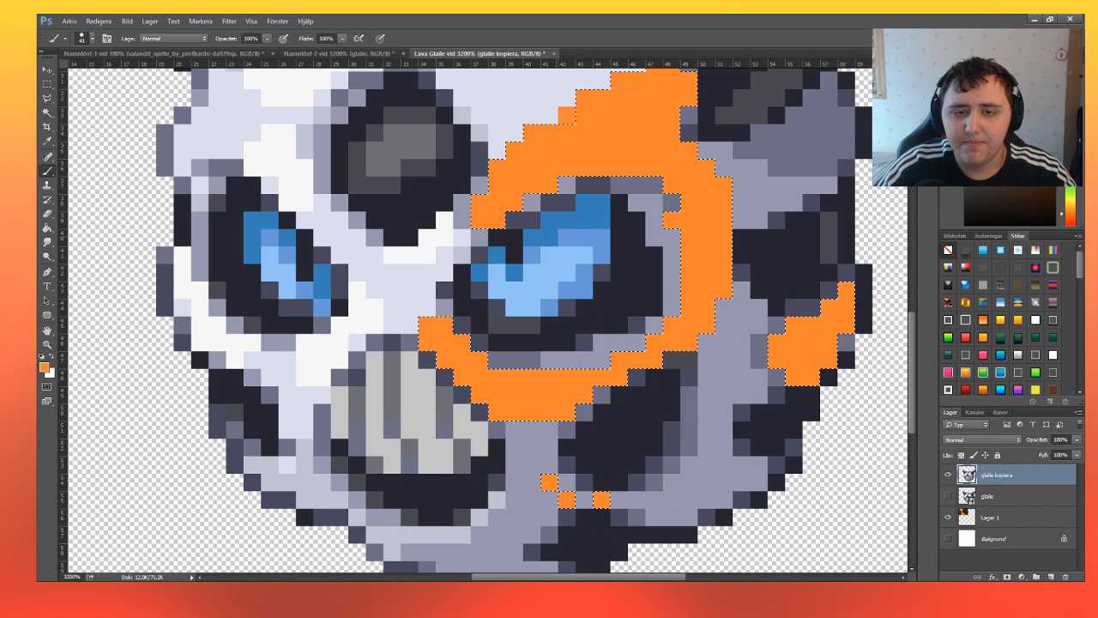
{"action": "left_click", "coordinate": [47, 84]}
{"action": "key", "text": "ctrl+d"}
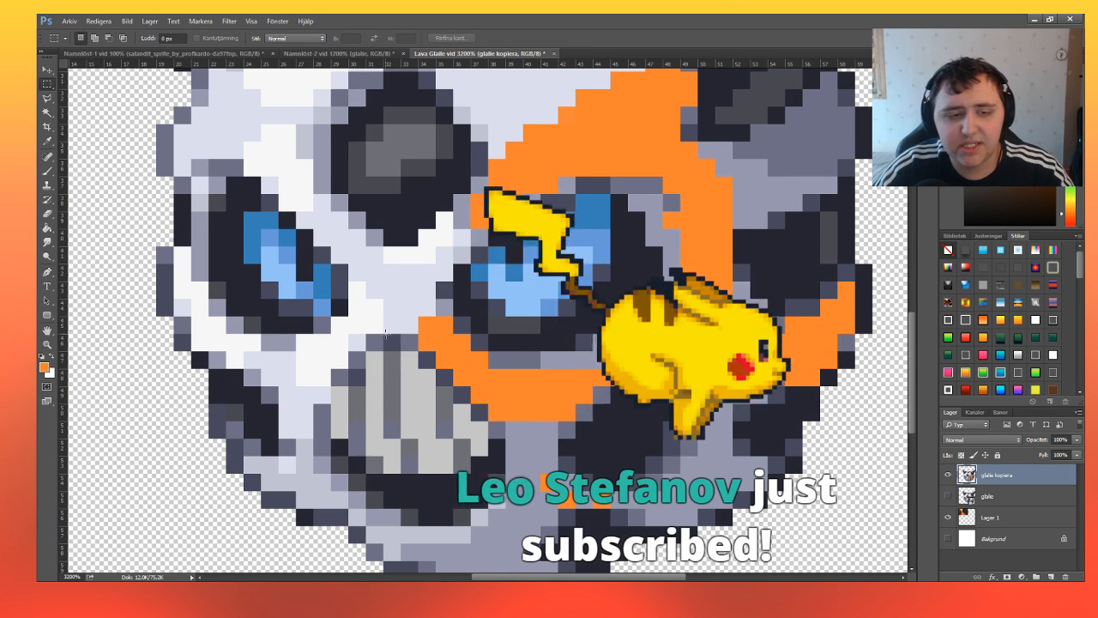
Sample the darker red-orange of the lava texture as the foreground colour.
{"action": "scroll", "coordinate": [385, 333], "scroll_direction": "up", "scroll_amount": 5}
{"action": "key", "text": "z"}
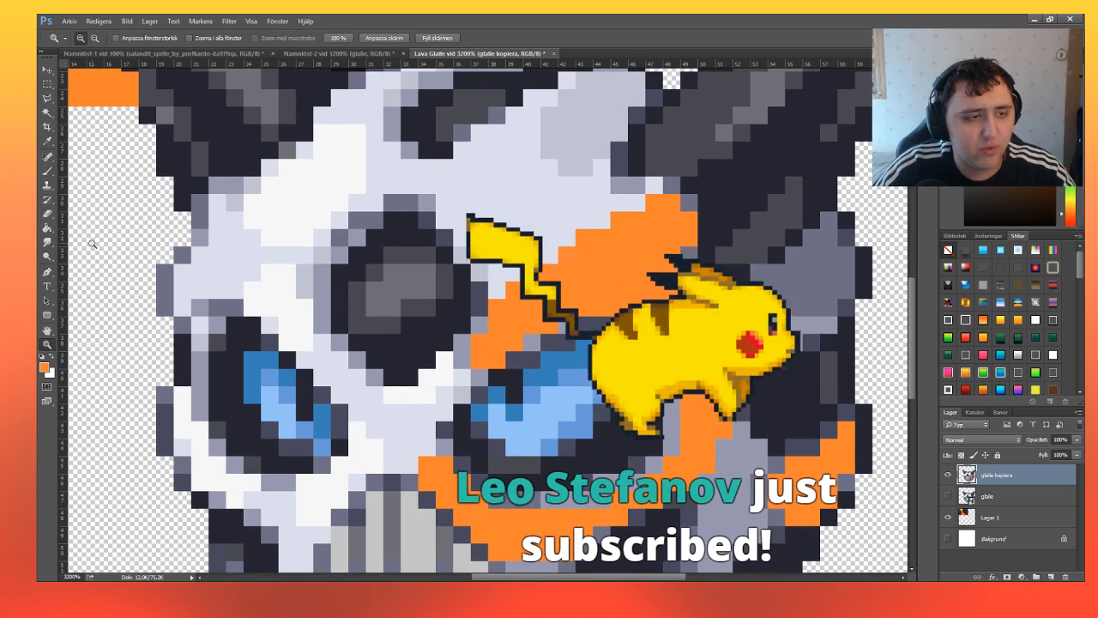
{"action": "left_click", "coordinate": [95, 38]}
{"action": "left_click", "coordinate": [333, 216]}
{"action": "left_click", "coordinate": [339, 217]}
{"action": "left_click", "coordinate": [340, 218]}
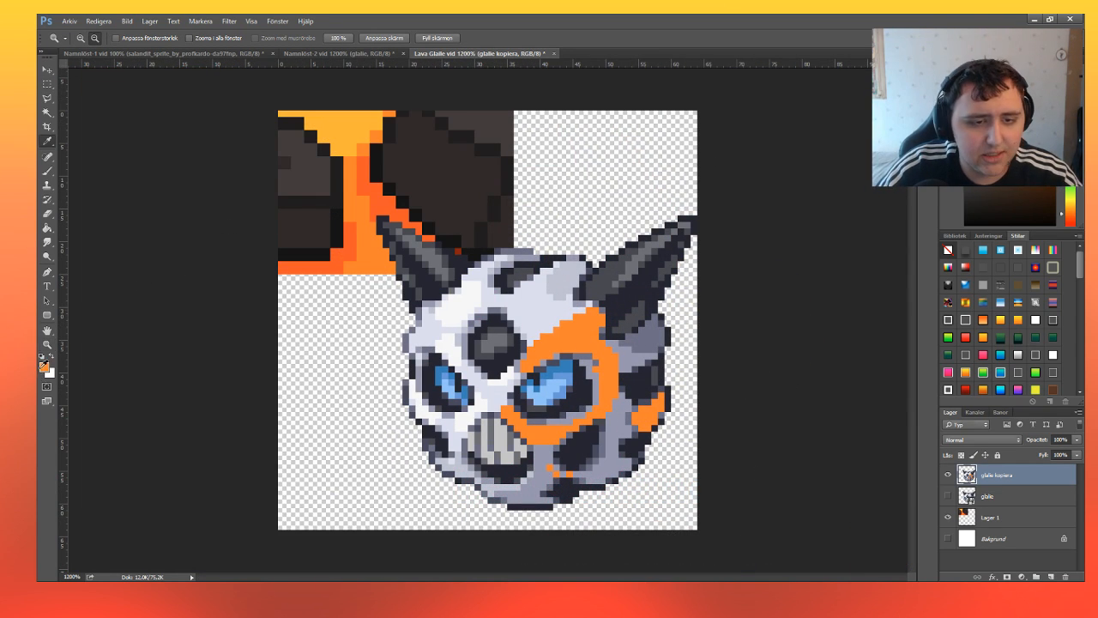
{"action": "key", "text": "i"}
{"action": "key", "text": "z"}
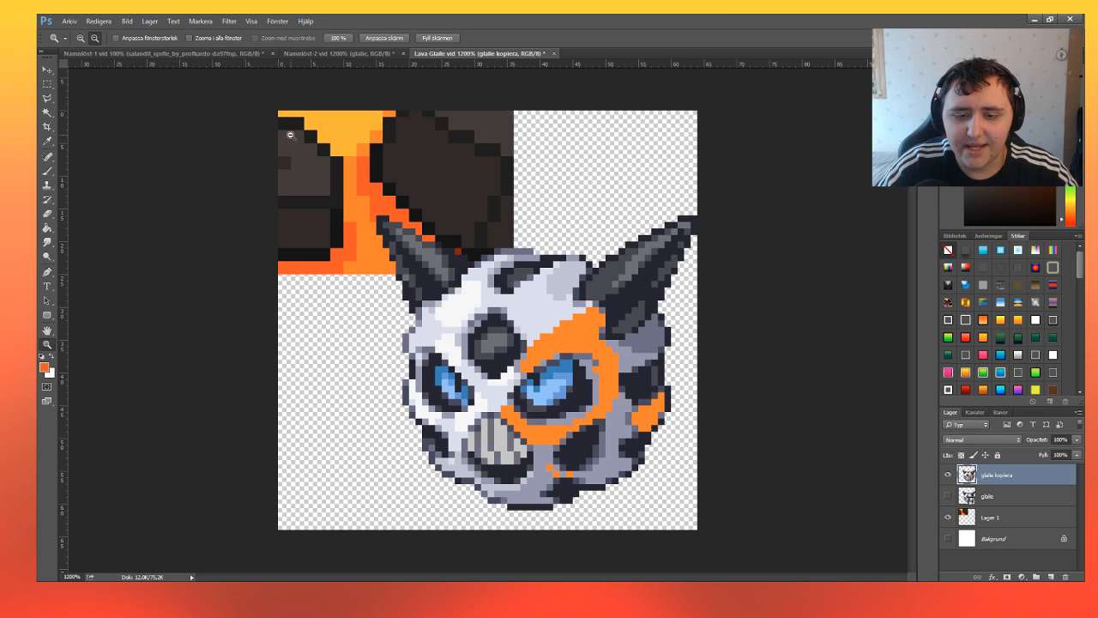
{"action": "left_click", "coordinate": [543, 366]}
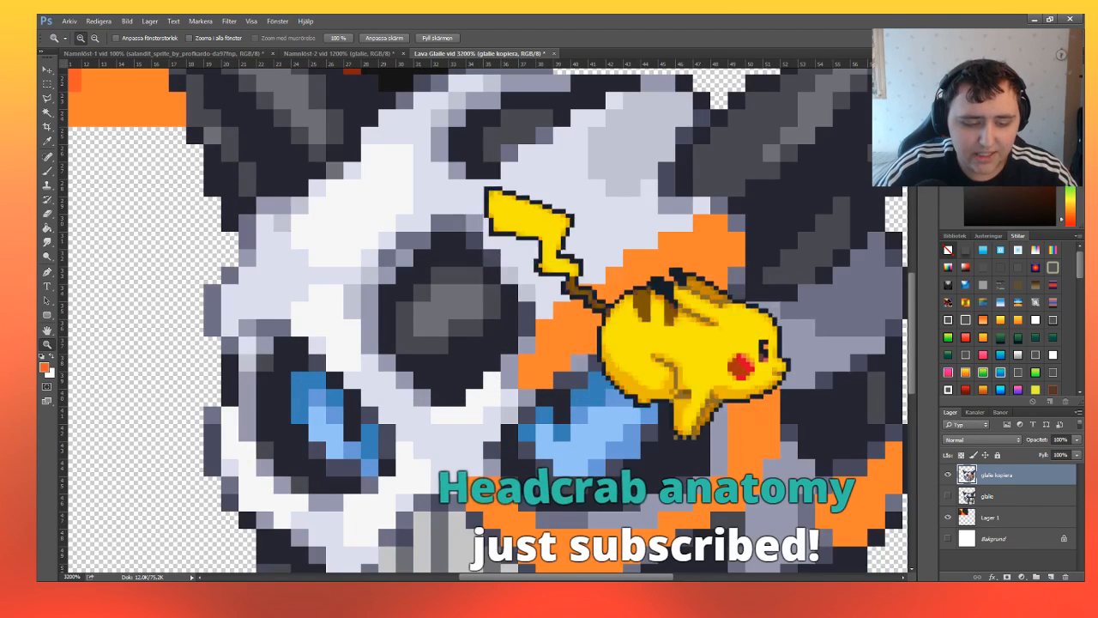
{"action": "left_click", "coordinate": [543, 366]}
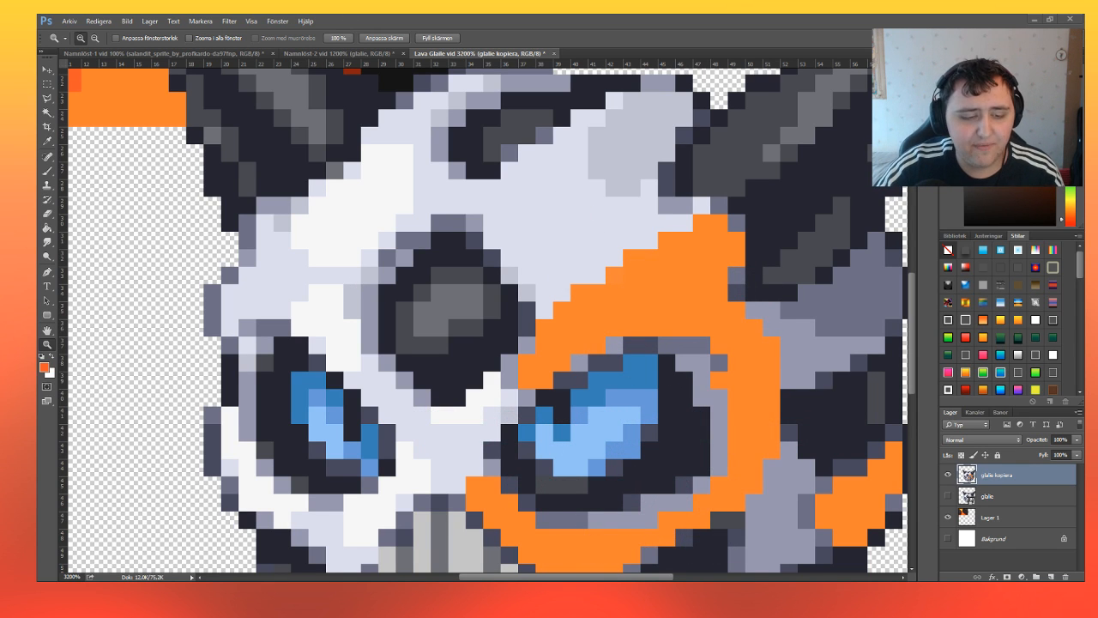
Select the edge pixels between the dark forehead hole and the orange area above the larger eye, and paint them red-orange.
{"action": "scroll", "coordinate": [524, 388], "scroll_direction": "down", "scroll_amount": 3}
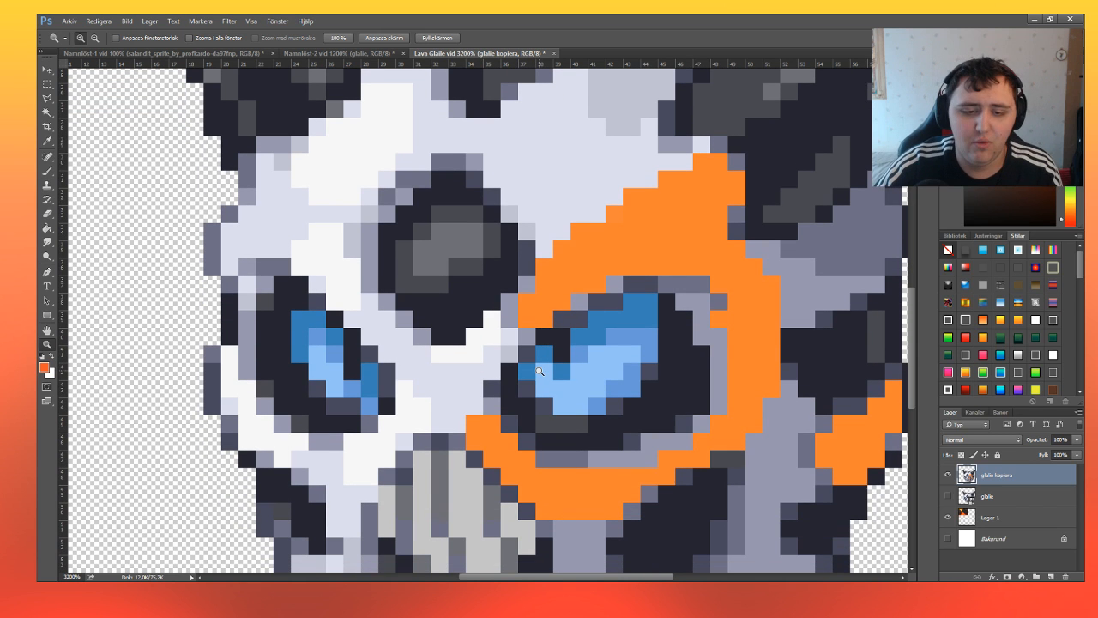
{"action": "key", "text": "m"}
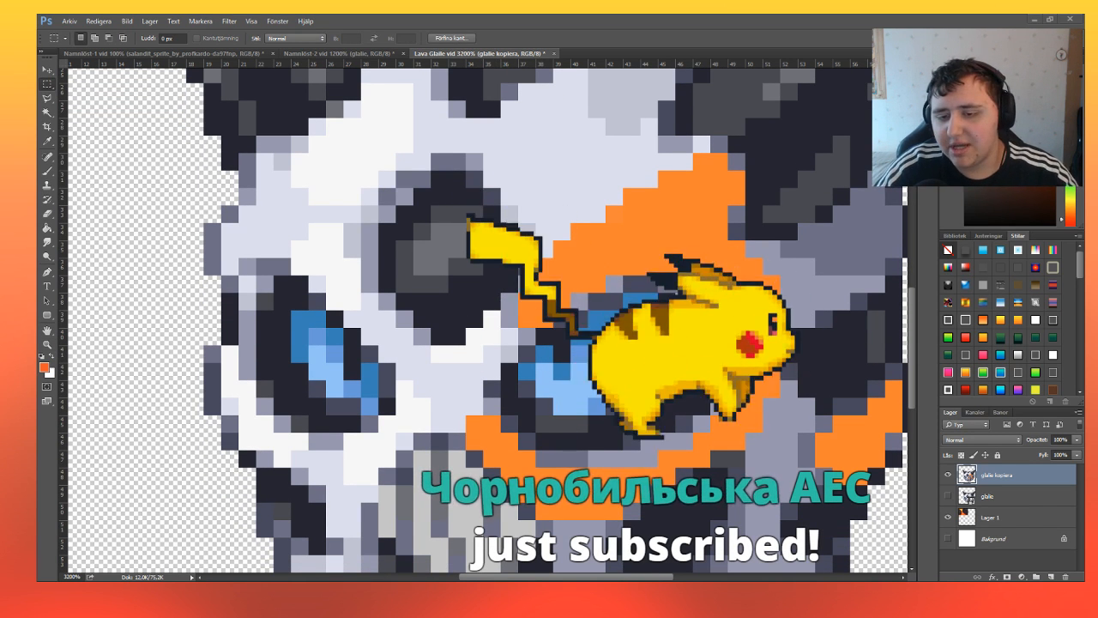
{"action": "left_click_drag", "start_coordinate": [502, 327], "coordinate": [535, 259]}
{"action": "left_click", "coordinate": [48, 171]}
{"action": "left_click_drag", "start_coordinate": [509, 319], "coordinate": [525, 277]}
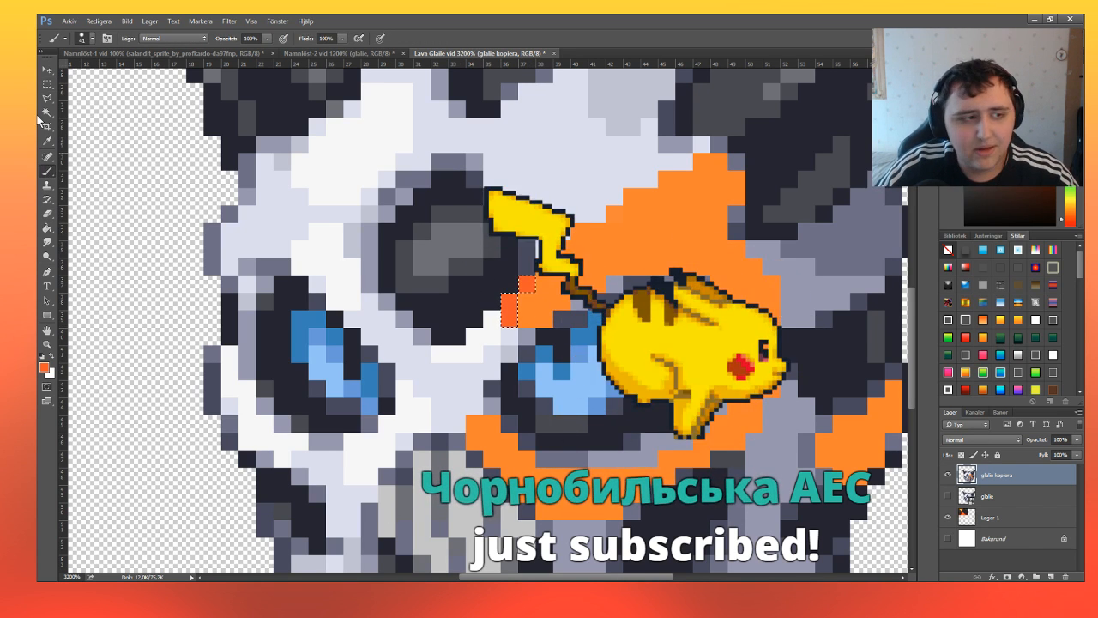
Select the grey edge pixels along the forehead hole's upper-left rim and beside the right horn's base, and paint them red-orange.
{"action": "left_click", "coordinate": [47, 85]}
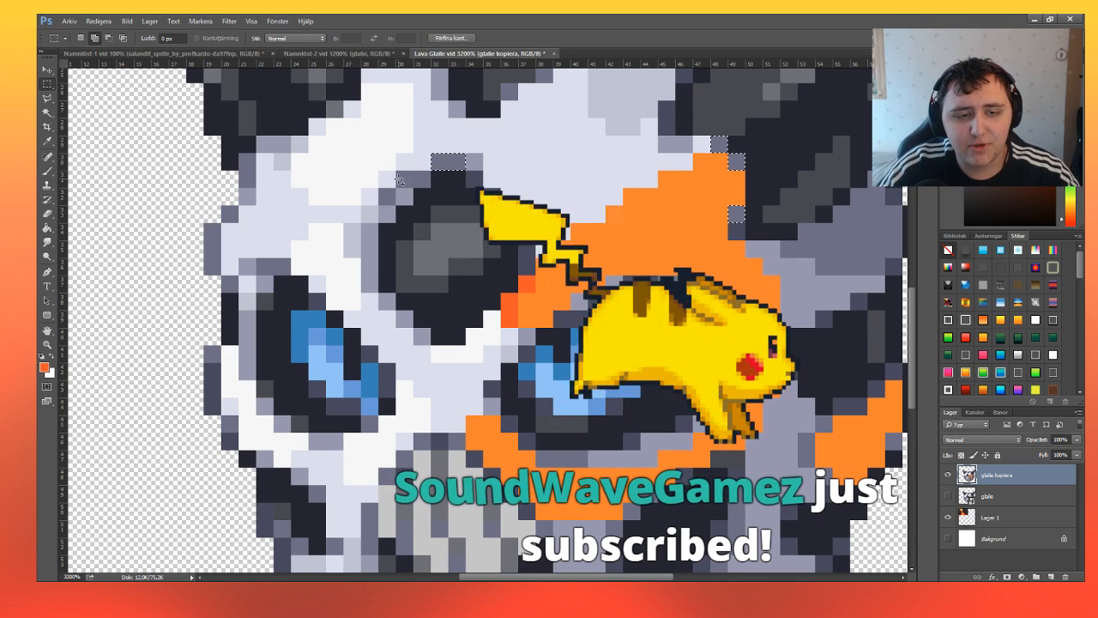
{"action": "mouse_move", "coordinate": [429, 172]}
{"action": "left_mouse_down"}
{"action": "mouse_move", "coordinate": [380, 204]}
{"action": "mouse_move", "coordinate": [377, 290]}
{"action": "left_mouse_up"}
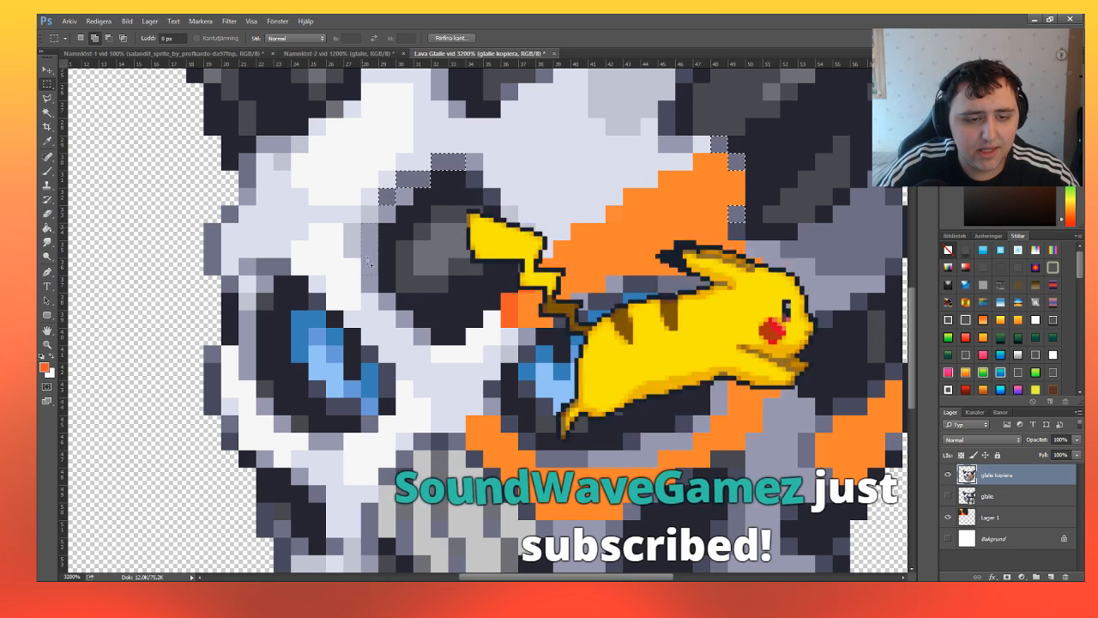
{"action": "left_click", "coordinate": [48, 172]}
{"action": "left_click", "coordinate": [429, 197]}
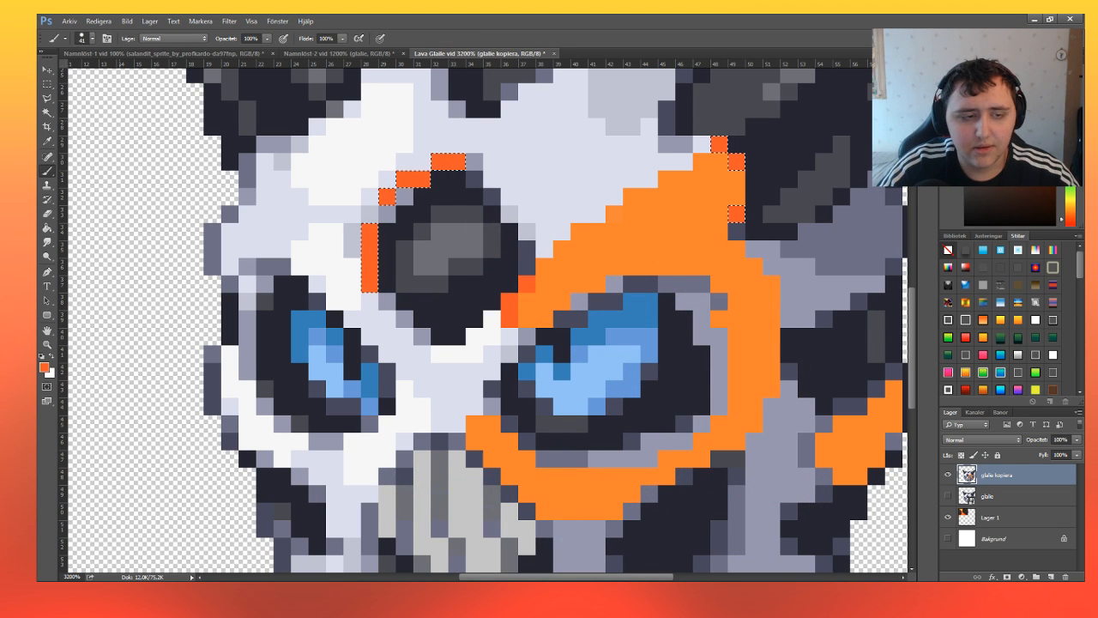
Select the three diagonal grey pixels on the forehead hole's lower-left rim and paint them red-orange.
{"action": "left_click", "coordinate": [47, 84]}
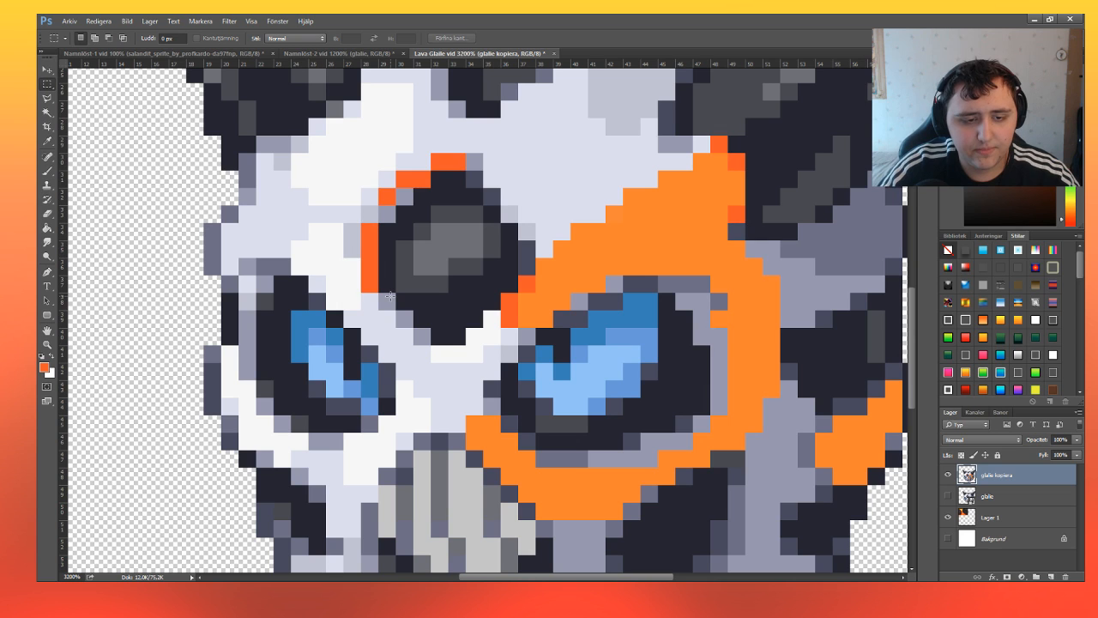
{"action": "left_click_drag", "start_coordinate": [397, 312], "coordinate": [428, 343]}
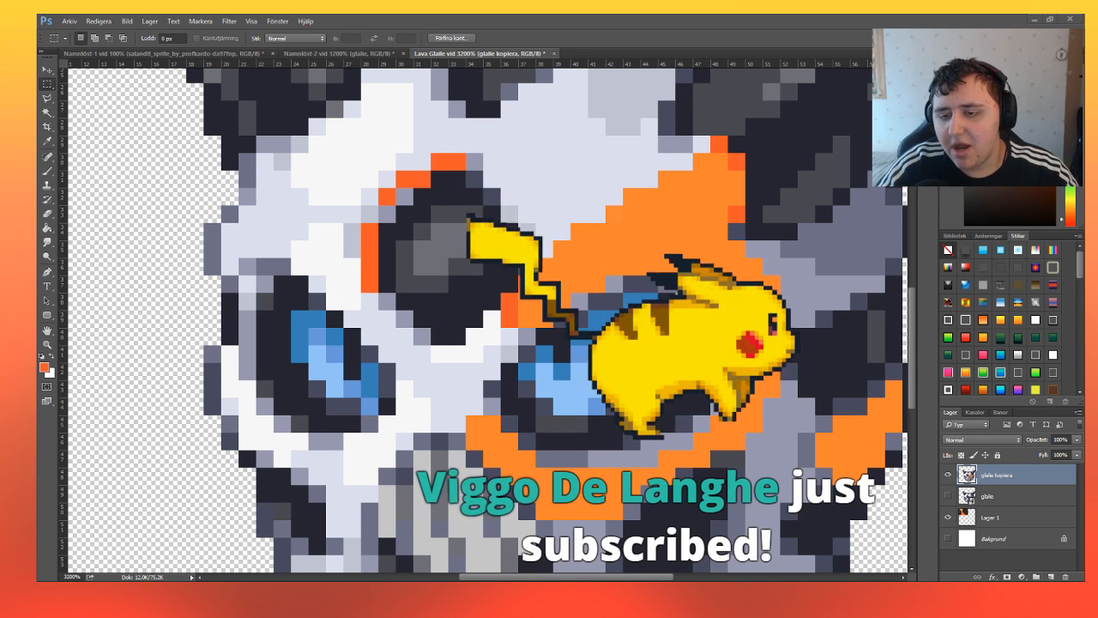
{"action": "left_click", "coordinate": [49, 169]}
{"action": "left_click", "coordinate": [48, 83]}
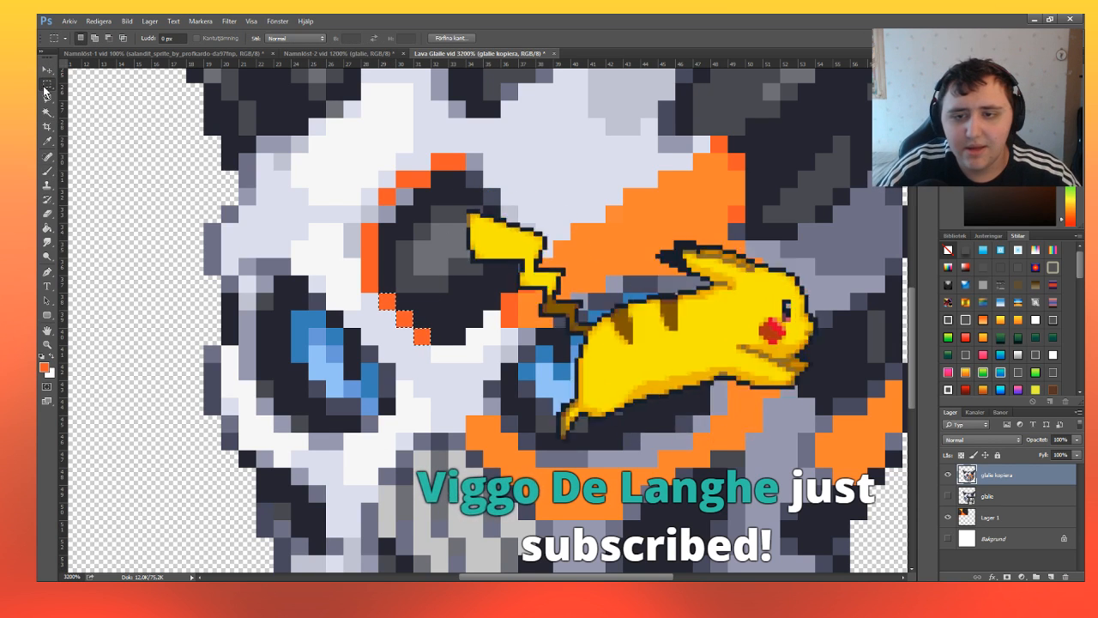
Recolour the dark grey edge pixels along the right horn's base and around the dark patch on Glalie's right side red-orange.
{"action": "scroll", "coordinate": [662, 181], "scroll_direction": "up", "scroll_amount": 3}
{"action": "scroll", "coordinate": [662, 182], "scroll_direction": "up", "scroll_amount": 3}
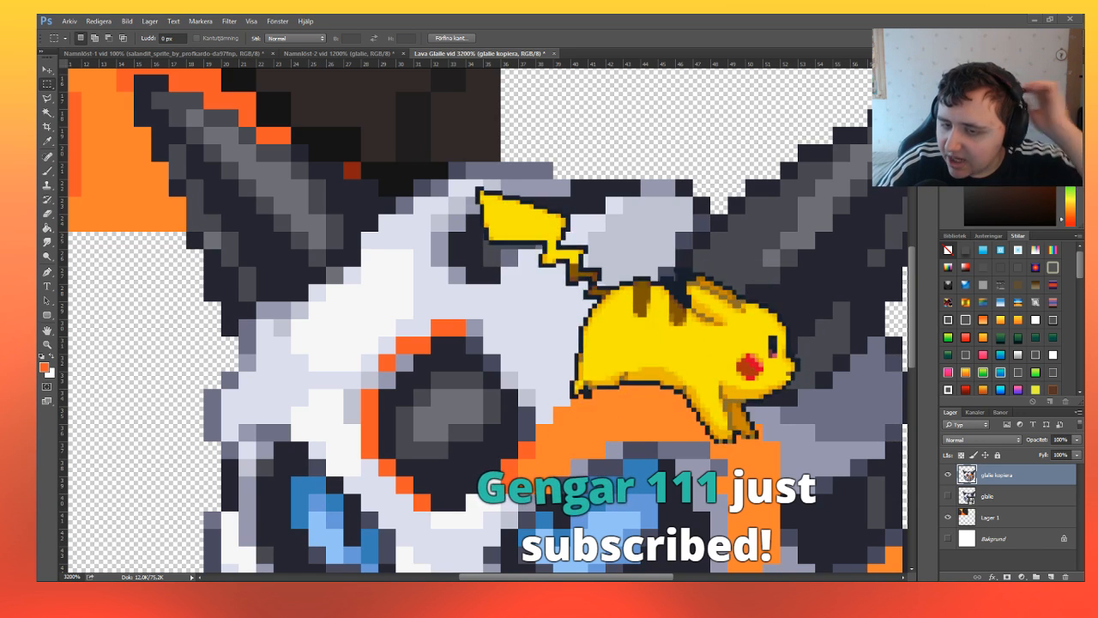
{"action": "scroll", "coordinate": [823, 426], "scroll_direction": "down", "scroll_amount": 2}
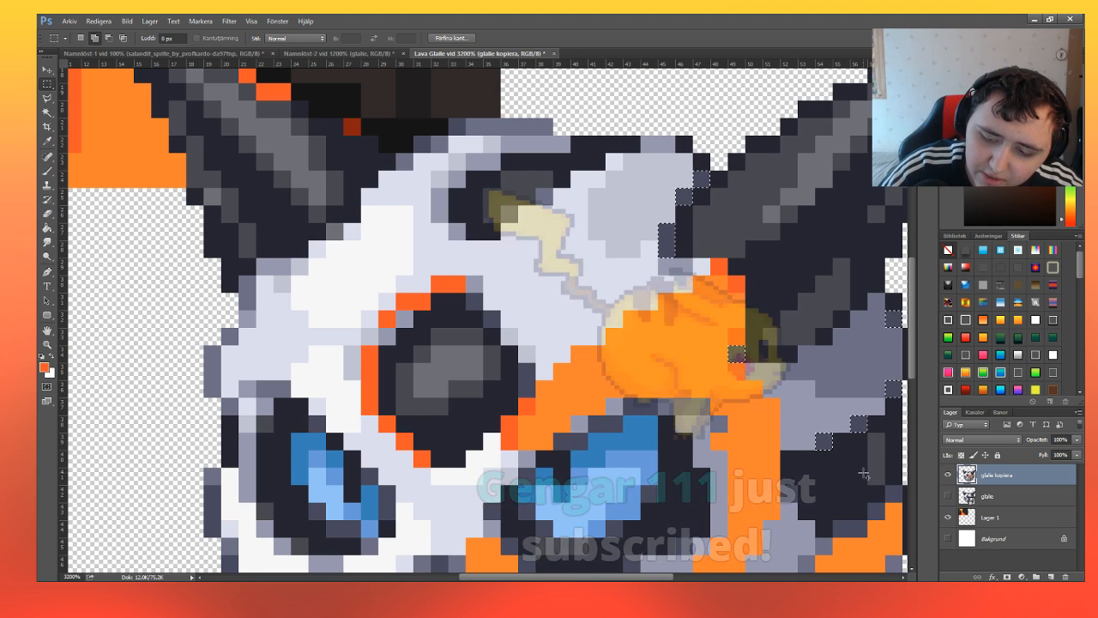
{"action": "scroll", "coordinate": [824, 403], "scroll_direction": "down", "scroll_amount": 3}
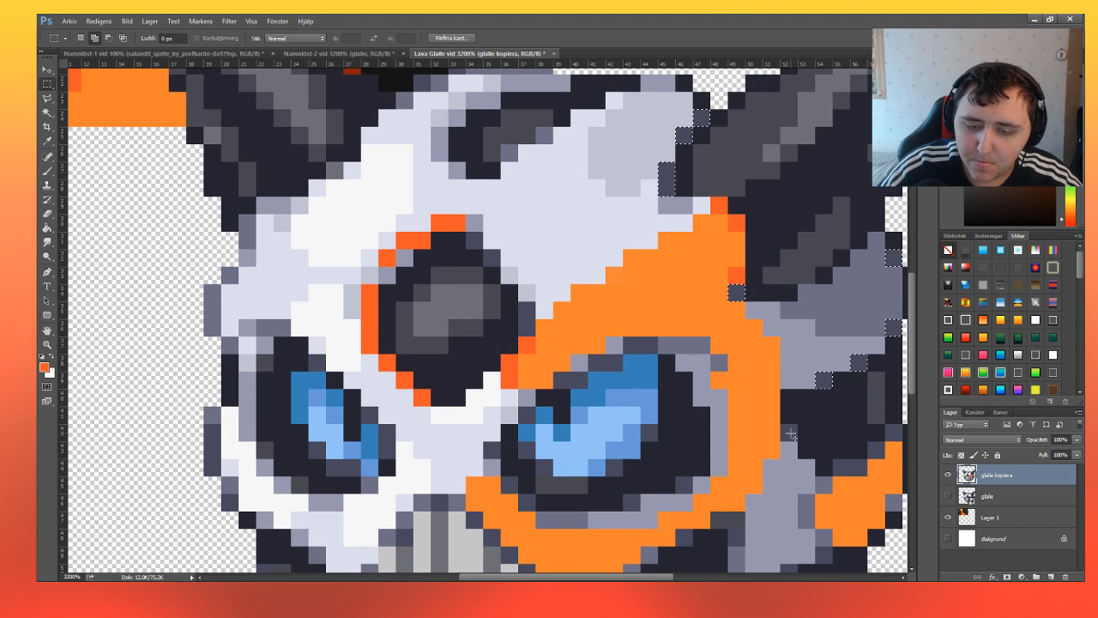
{"action": "left_click", "coordinate": [48, 172]}
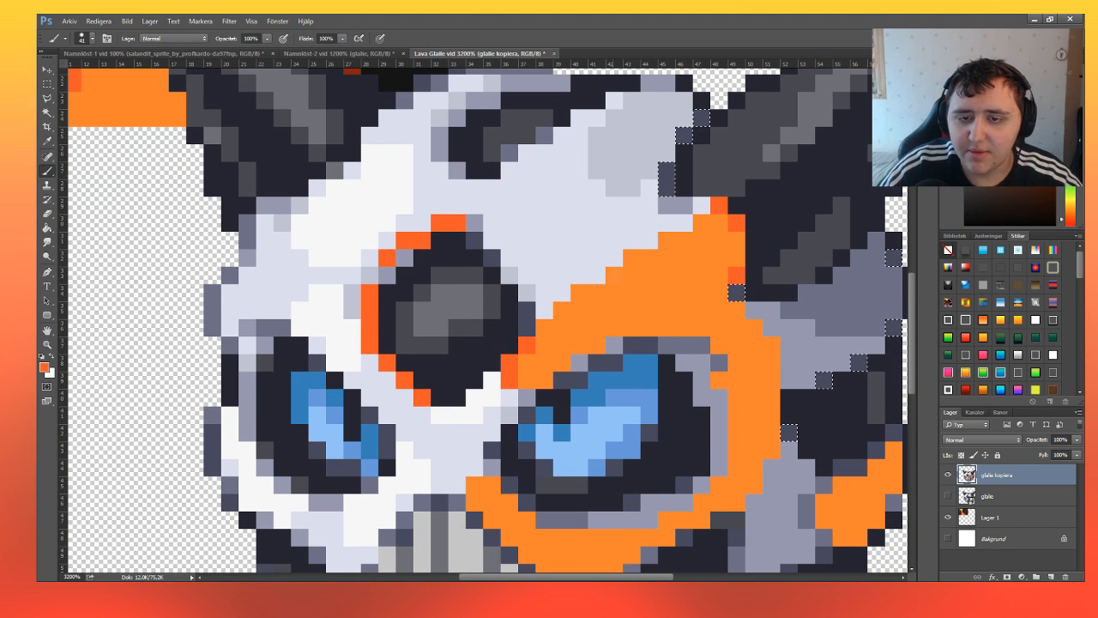
{"action": "left_click", "coordinate": [755, 274]}
{"action": "key", "text": "m"}
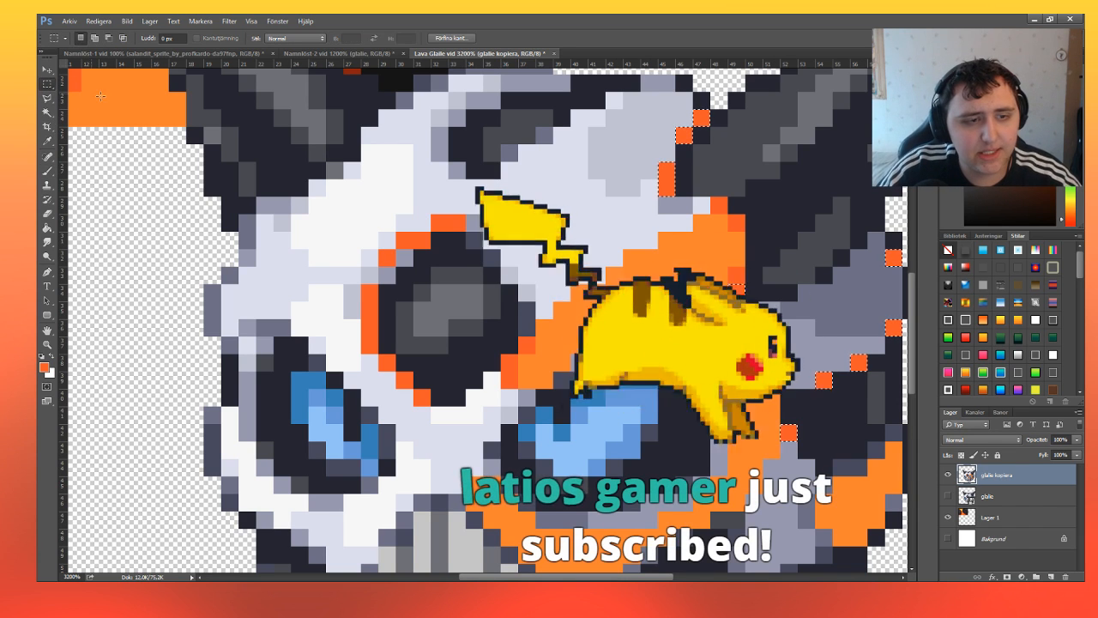
Select the dark grey edge pixels above the orange patch on Glalie's right side and paint them red-orange.
{"action": "scroll", "coordinate": [351, 281], "scroll_direction": "down", "scroll_amount": 3}
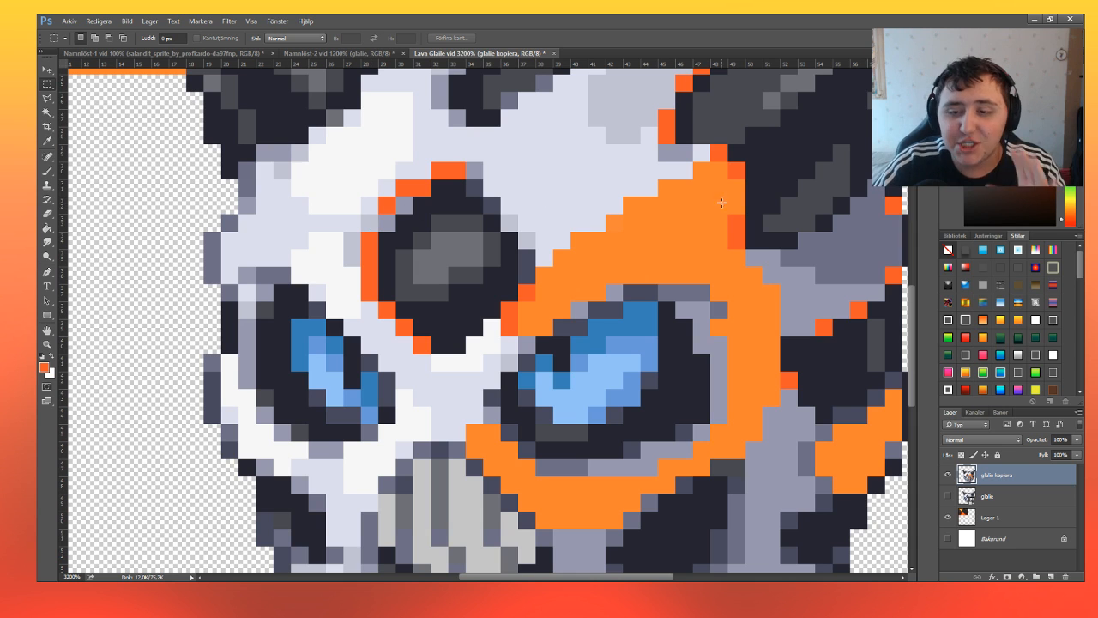
{"action": "scroll", "coordinate": [798, 214], "scroll_direction": "down", "scroll_amount": 1}
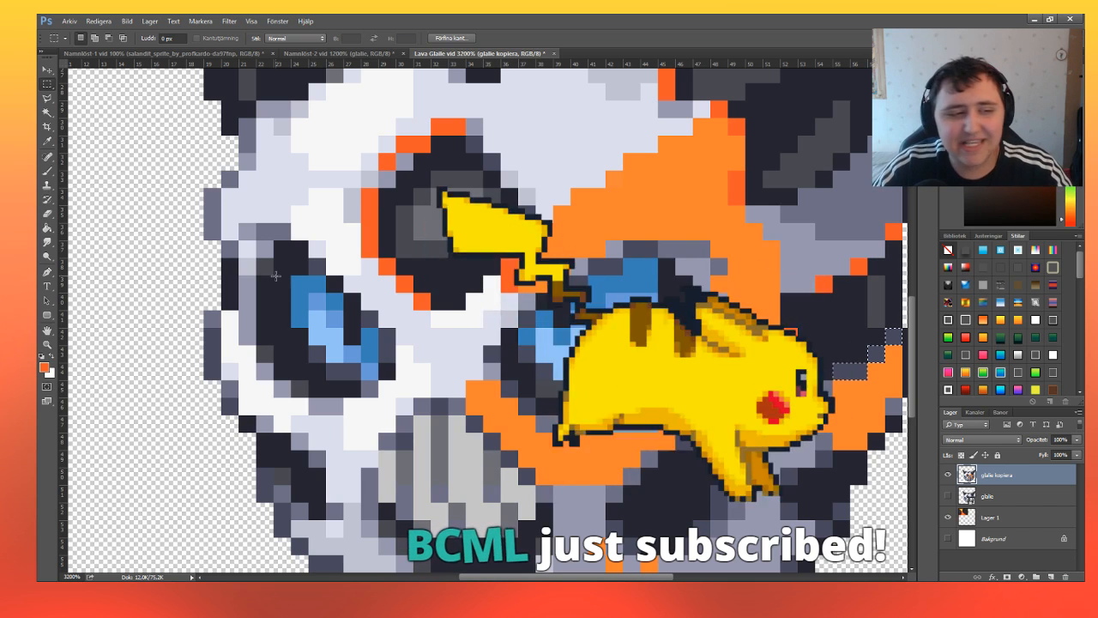
{"action": "key", "text": "b"}
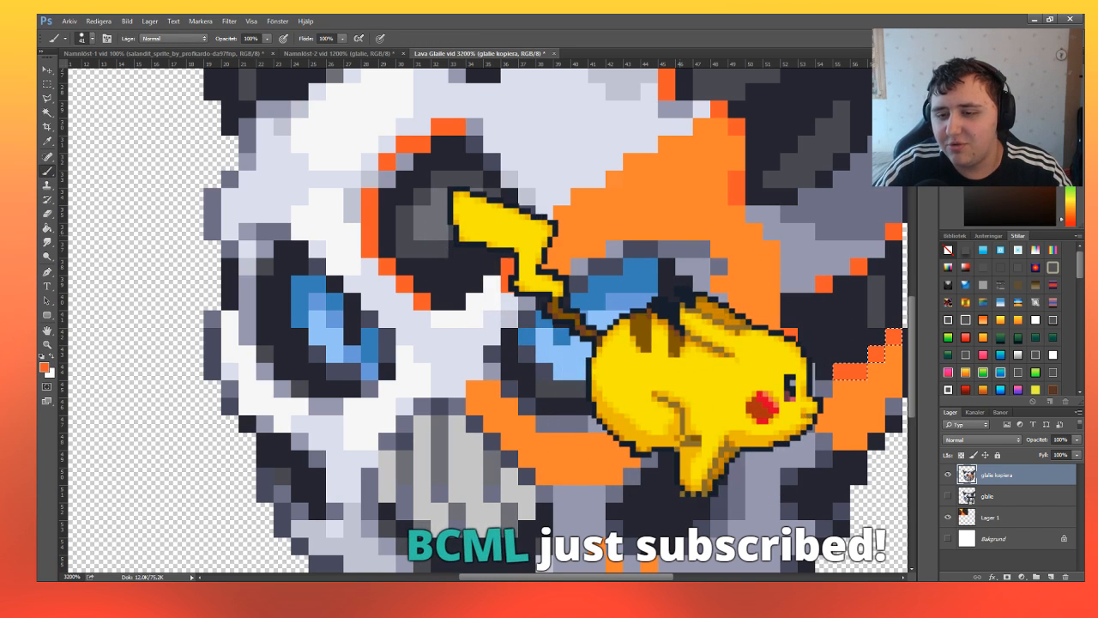
{"action": "key", "text": "m"}
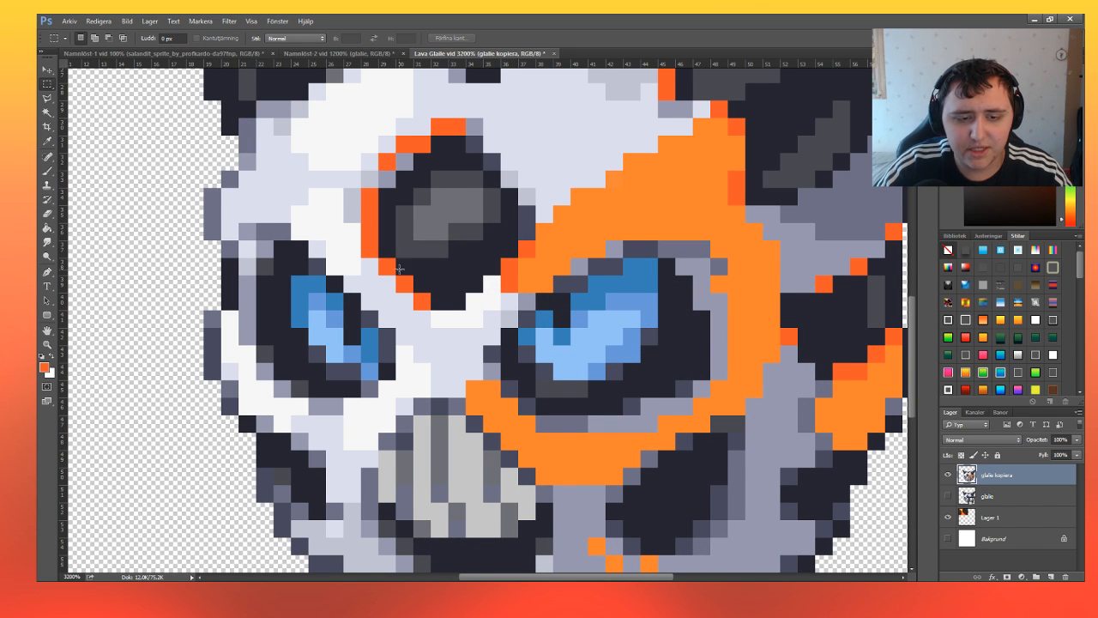
Select the dark grey edge pixels along the forehead hole's upper-right and right rim, and paint them red-orange.
{"action": "scroll", "coordinate": [399, 268], "scroll_direction": "down", "scroll_amount": 1}
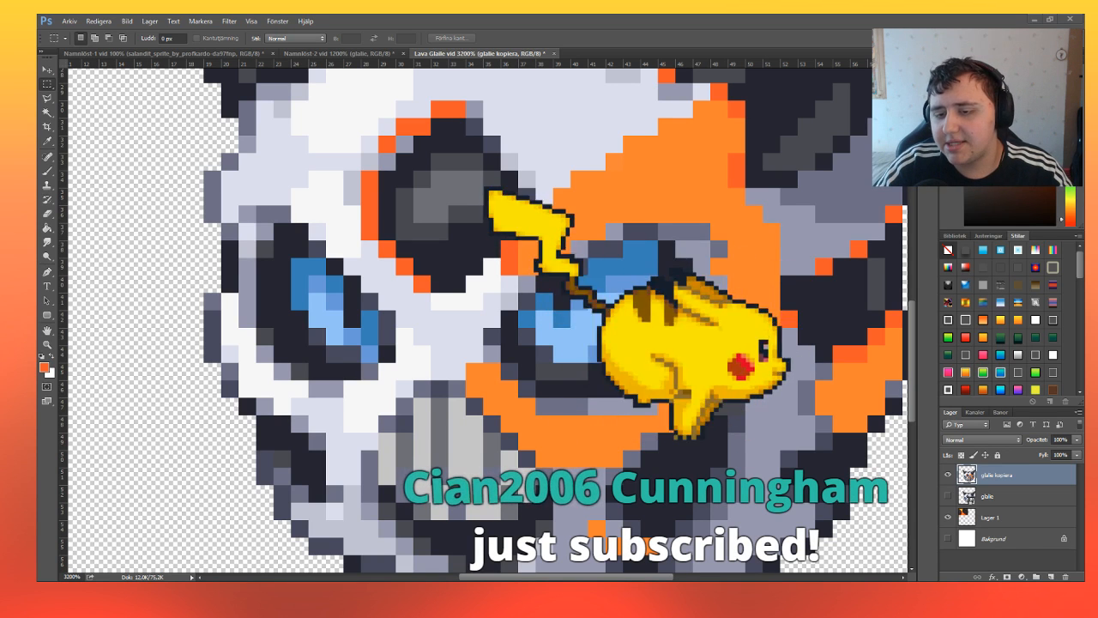
{"action": "scroll", "coordinate": [367, 510], "scroll_direction": "up", "scroll_amount": 2}
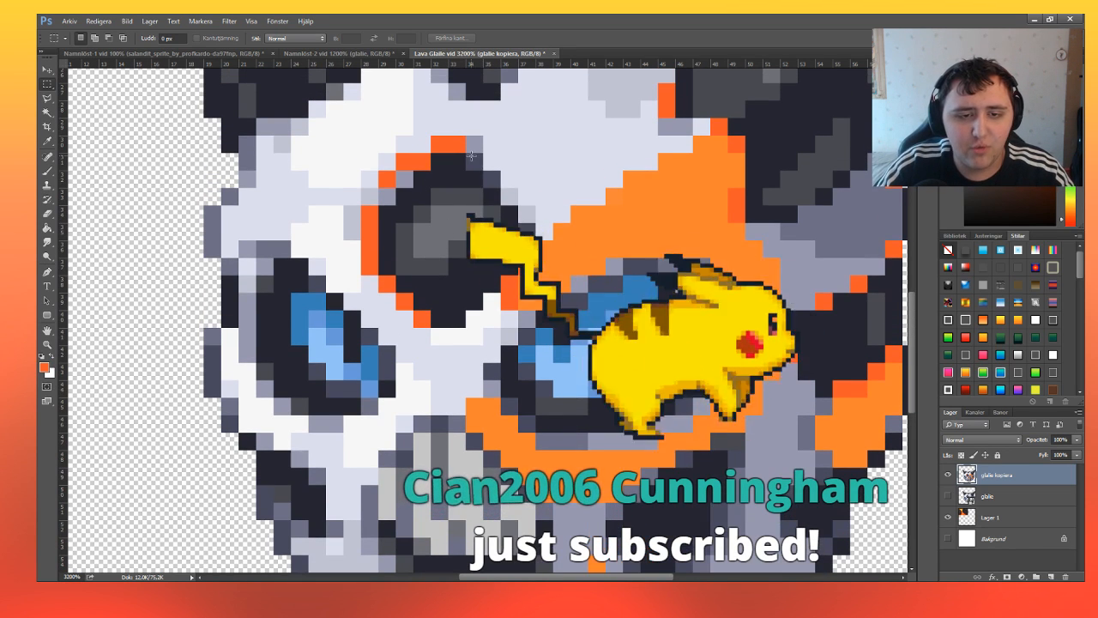
{"action": "left_click_drag", "start_coordinate": [466, 152], "coordinate": [500, 187]}
{"action": "left_click_drag", "start_coordinate": [519, 224], "coordinate": [535, 241]}
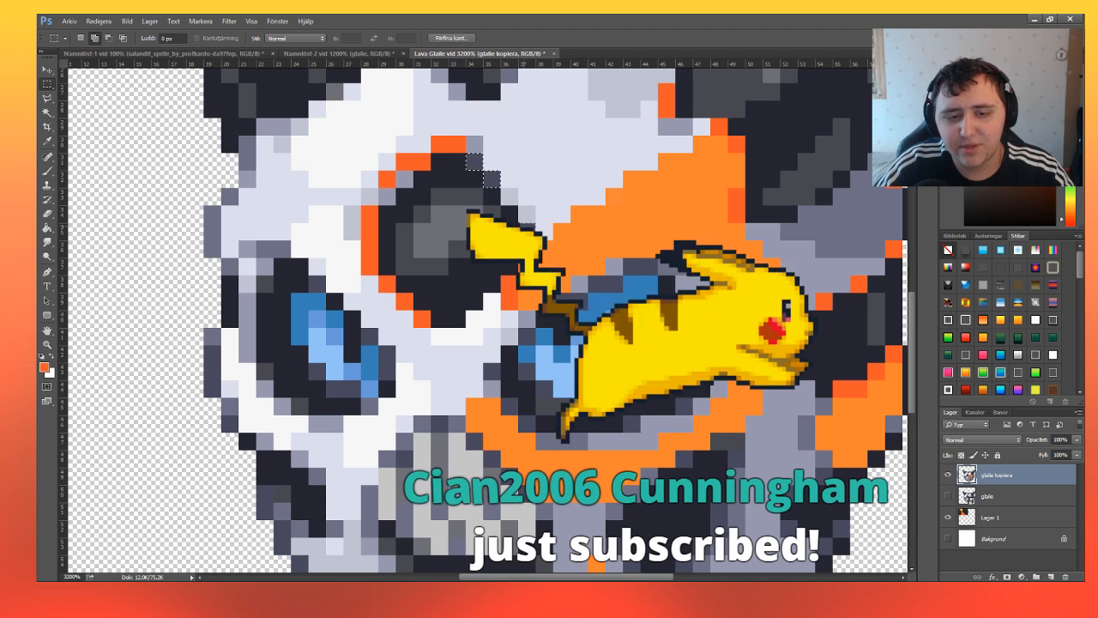
{"action": "scroll", "coordinate": [509, 302], "scroll_direction": "up", "scroll_amount": 3}
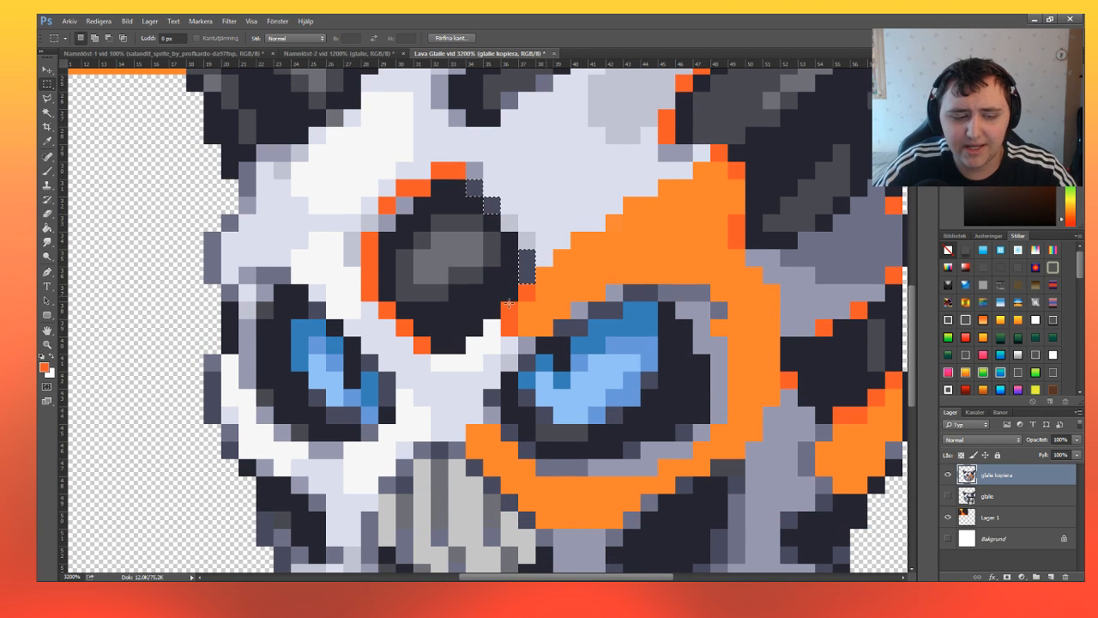
{"action": "left_click", "coordinate": [47, 171]}
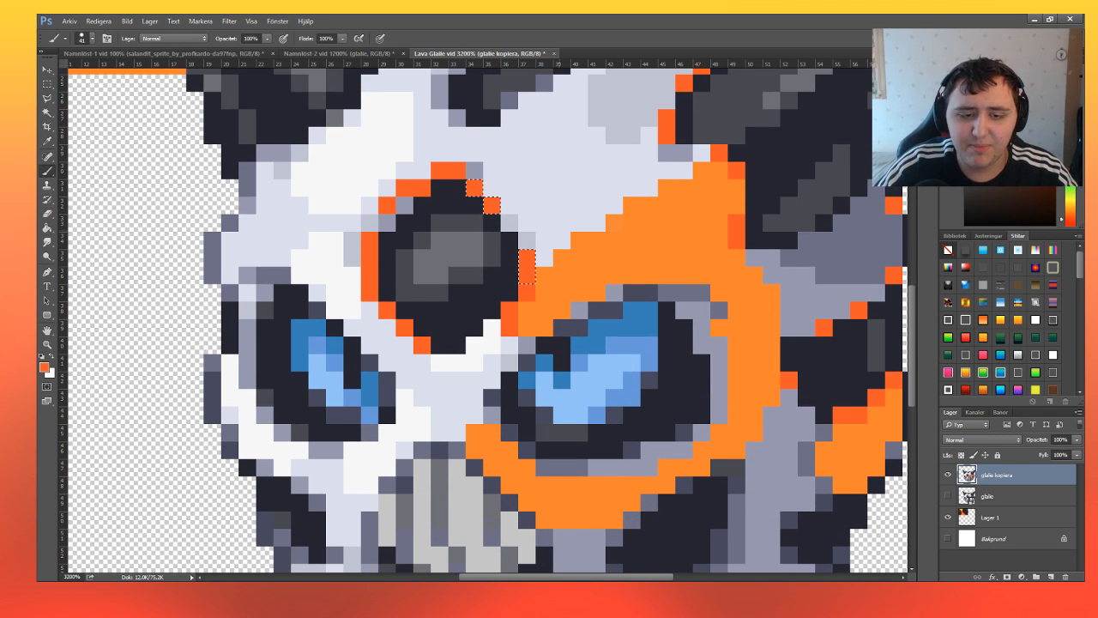
{"action": "left_click", "coordinate": [47, 83]}
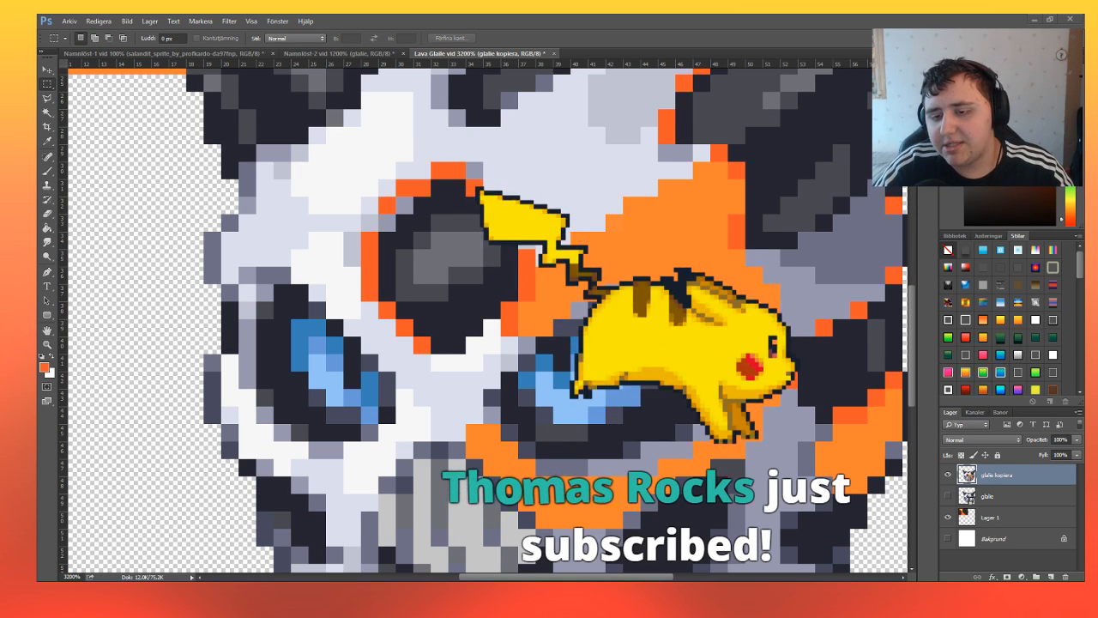
{"action": "scroll", "coordinate": [355, 340], "scroll_direction": "up", "scroll_amount": 3}
{"action": "scroll", "coordinate": [355, 341], "scroll_direction": "up", "scroll_amount": 5}
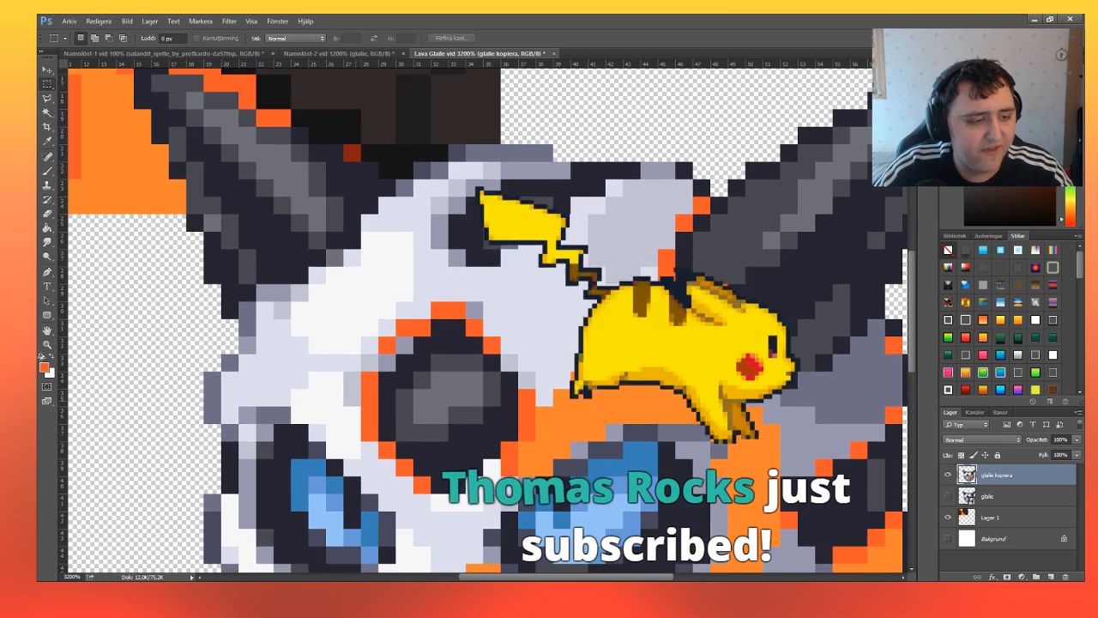
Sample the light yellow-orange from the lava rock texture as the new foreground colour.
{"action": "key", "text": "z"}
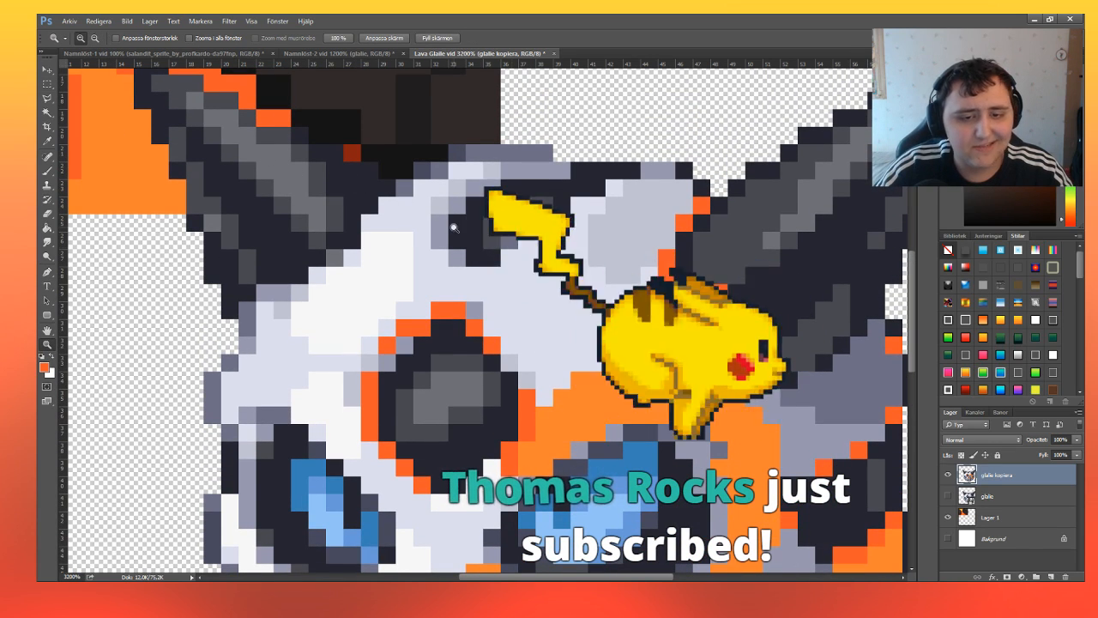
{"action": "scroll", "coordinate": [560, 267], "scroll_direction": "up", "scroll_amount": 2}
{"action": "scroll", "coordinate": [560, 268], "scroll_direction": "up", "scroll_amount": 3}
{"action": "left_click", "coordinate": [96, 41]}
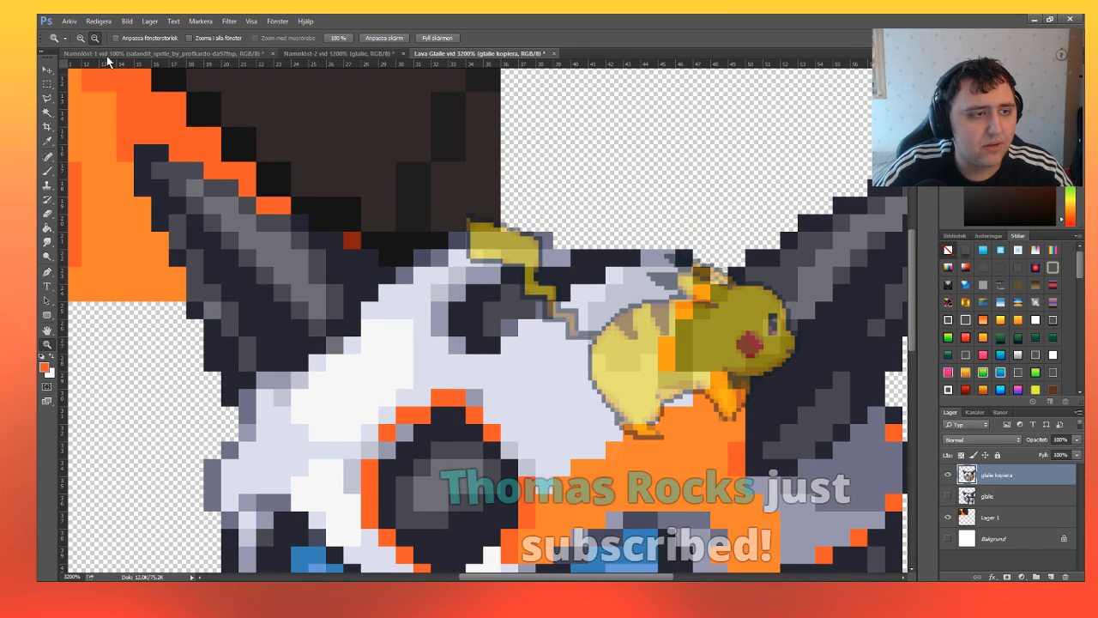
{"action": "left_click", "coordinate": [241, 232]}
{"action": "scroll", "coordinate": [241, 233], "scroll_direction": "up", "scroll_amount": 1}
{"action": "scroll", "coordinate": [241, 233], "scroll_direction": "up", "scroll_amount": 2}
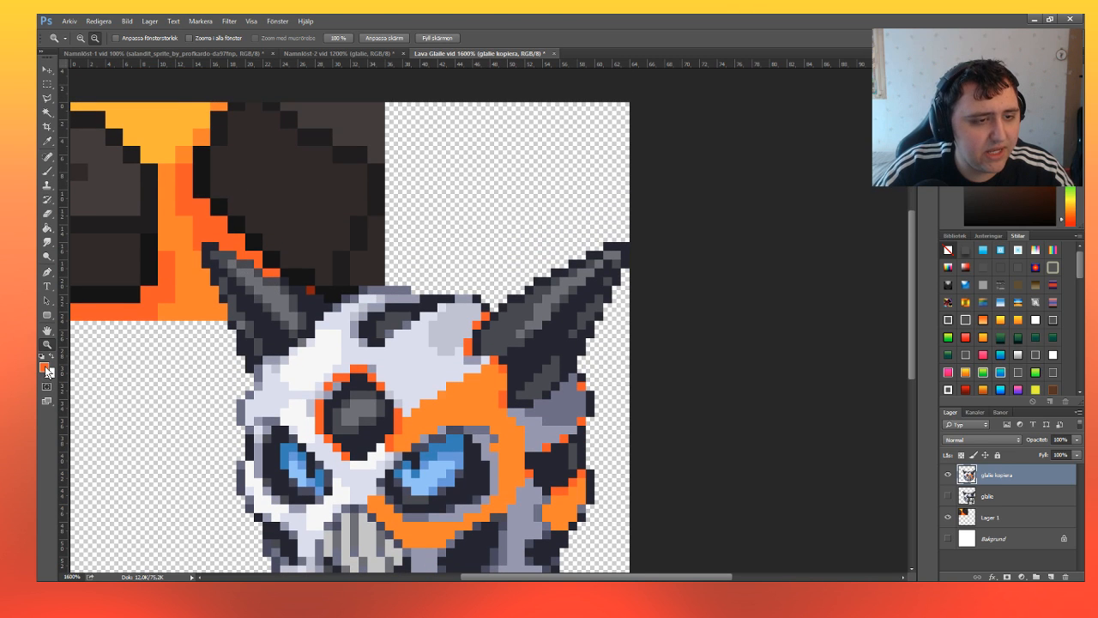
{"action": "key", "text": "i"}
{"action": "key", "text": "z"}
{"action": "scroll", "coordinate": [343, 325], "scroll_direction": "down", "scroll_amount": 4}
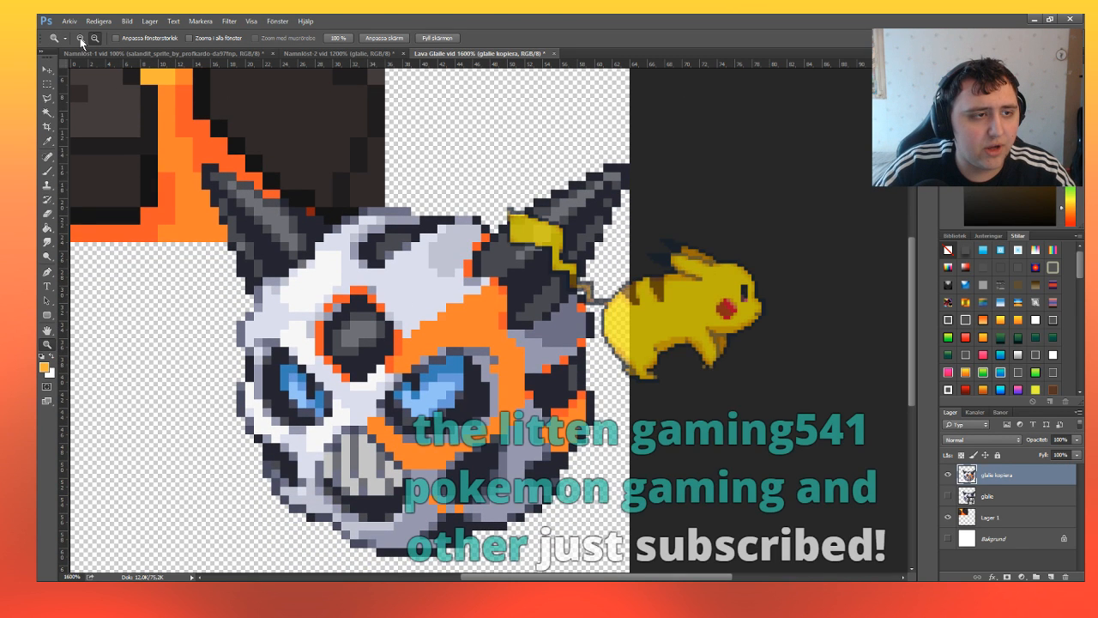
{"action": "left_click", "coordinate": [80, 40]}
{"action": "left_click", "coordinate": [337, 314]}
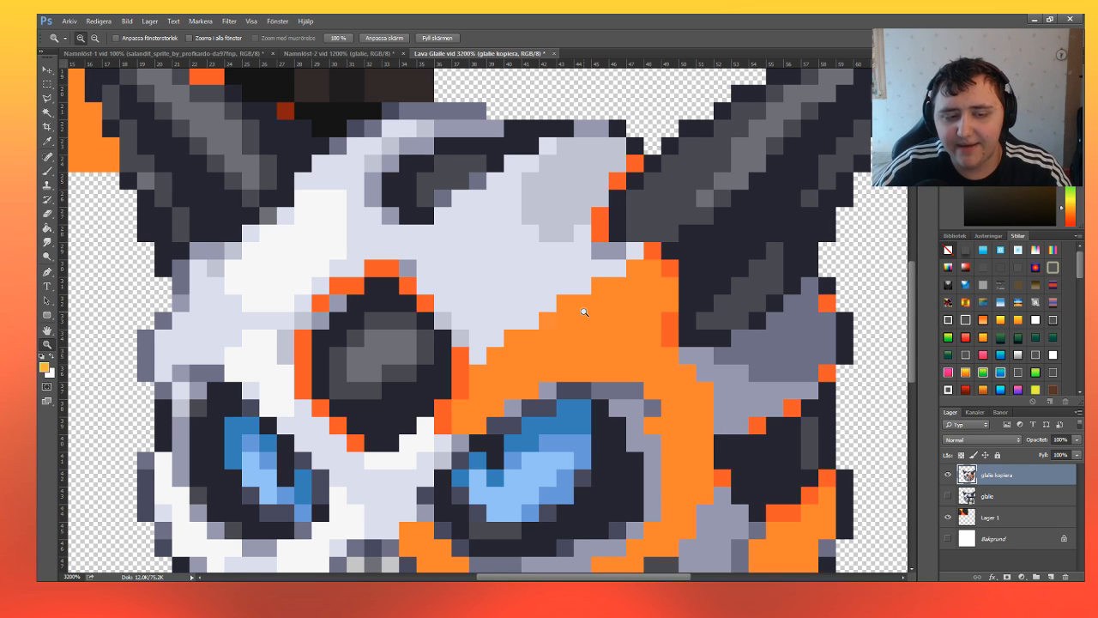
Select the pale lavender forehead pixels above and to the right of the forehead hole, down to the orange patch.
{"action": "key", "text": "m"}
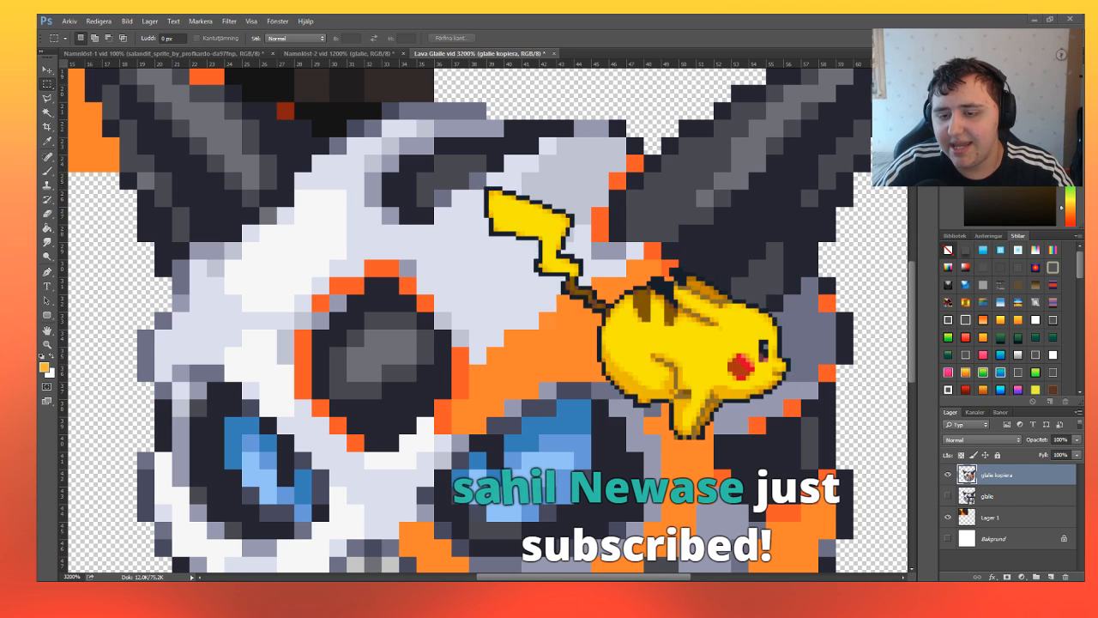
{"action": "left_click_drag", "start_coordinate": [425, 234], "coordinate": [613, 268]}
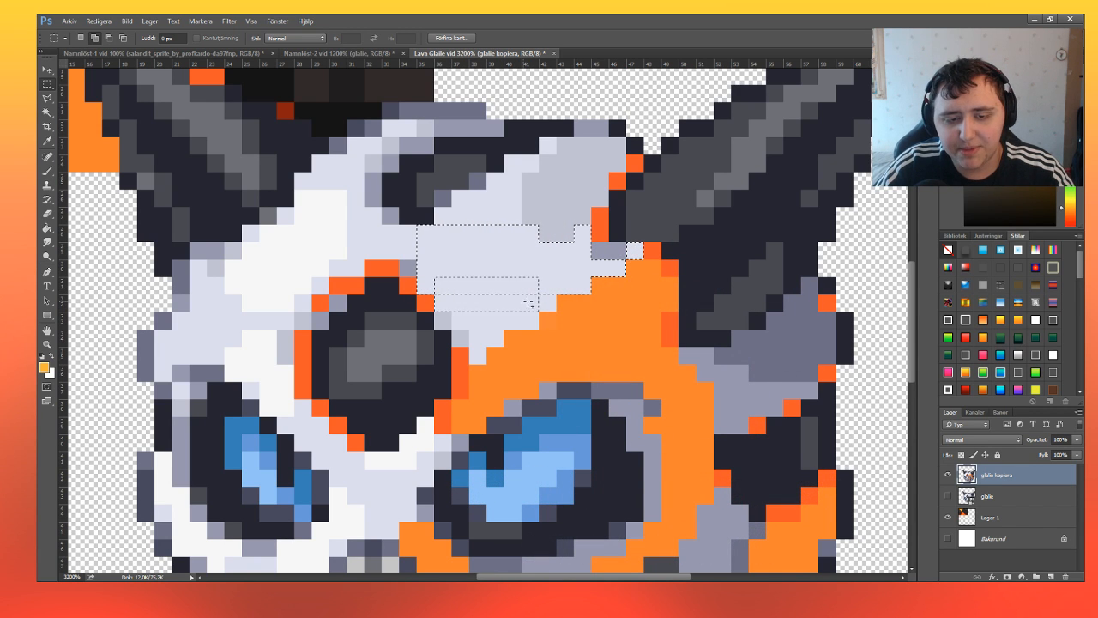
{"action": "left_click_drag", "start_coordinate": [525, 312], "coordinate": [526, 319]}
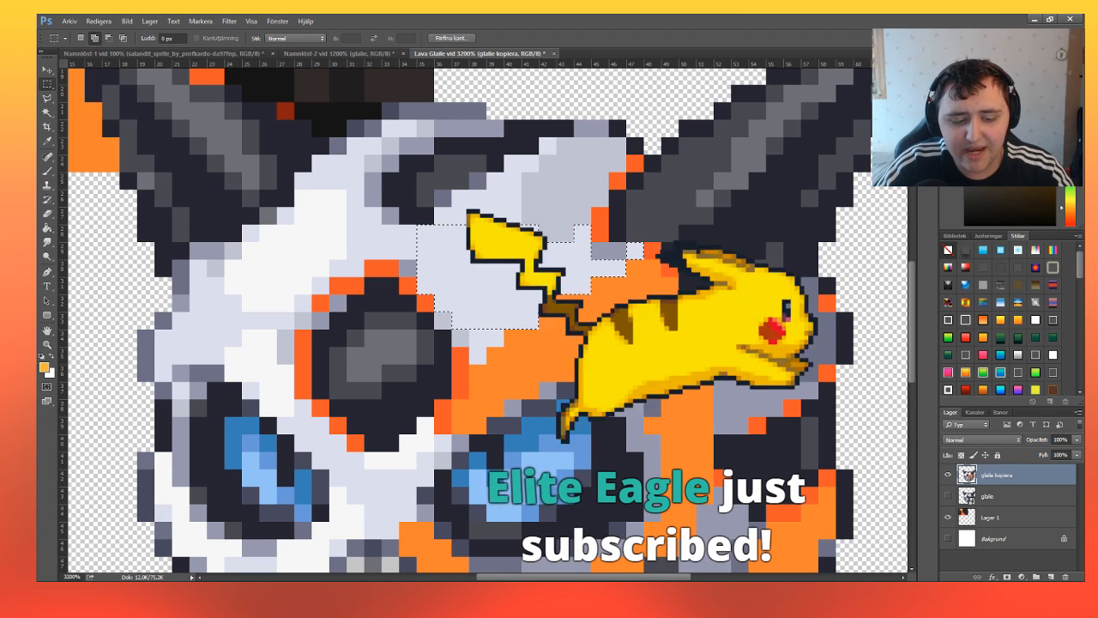
{"action": "key", "text": "ctrl+u"}
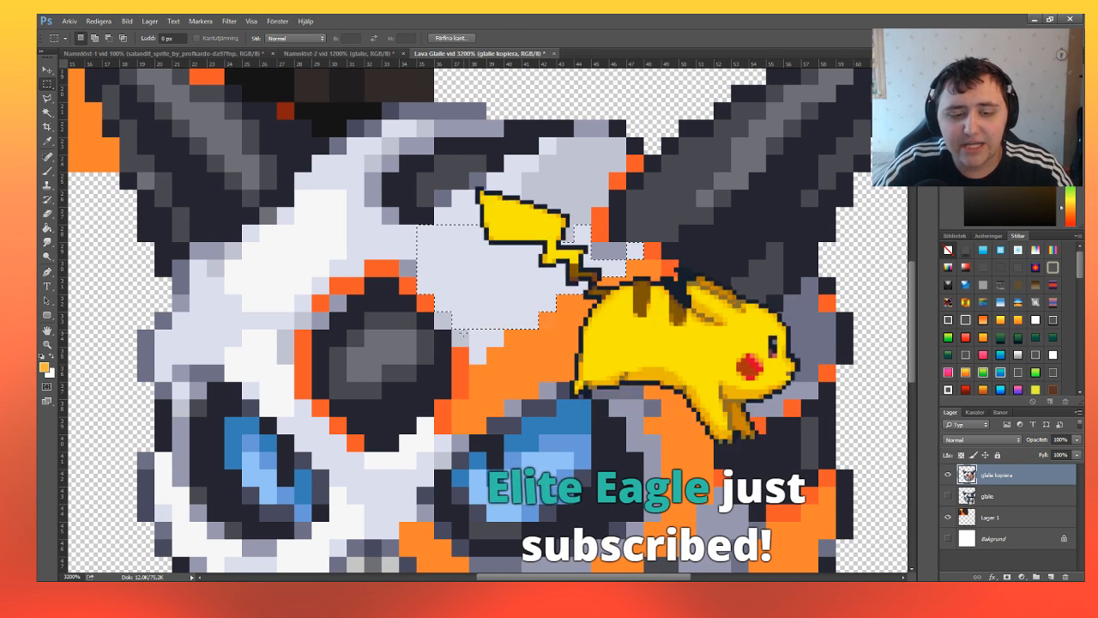
{"action": "mouse_move", "coordinate": [478, 323]}
{"action": "left_mouse_down"}
{"action": "mouse_move", "coordinate": [492, 337]}
{"action": "mouse_move", "coordinate": [478, 345]}
{"action": "left_mouse_up"}
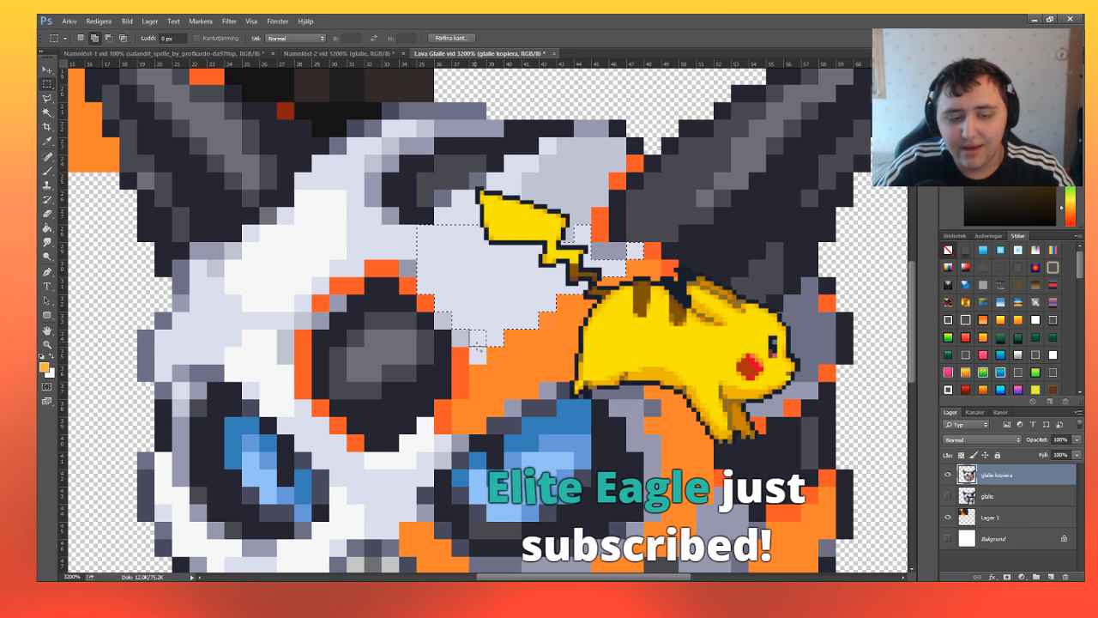
{"action": "key", "text": "ctrl+u"}
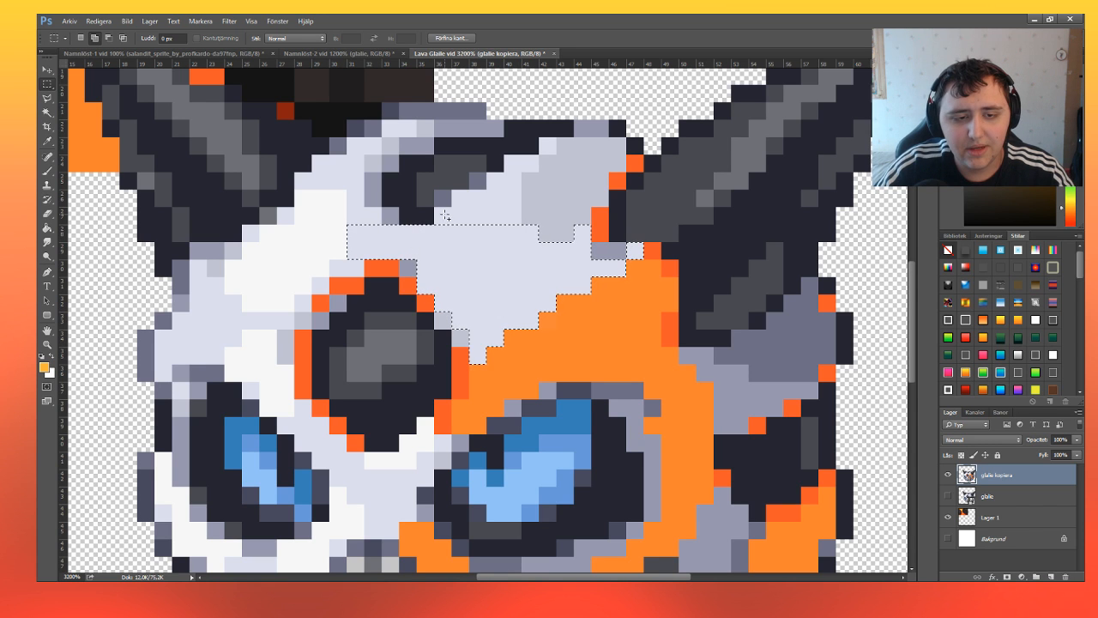
Extend the selection over the pale lavender pixels around the dark patch on top of the head, reaching the left horn's base.
{"action": "left_click_drag", "start_coordinate": [476, 221], "coordinate": [514, 200]}
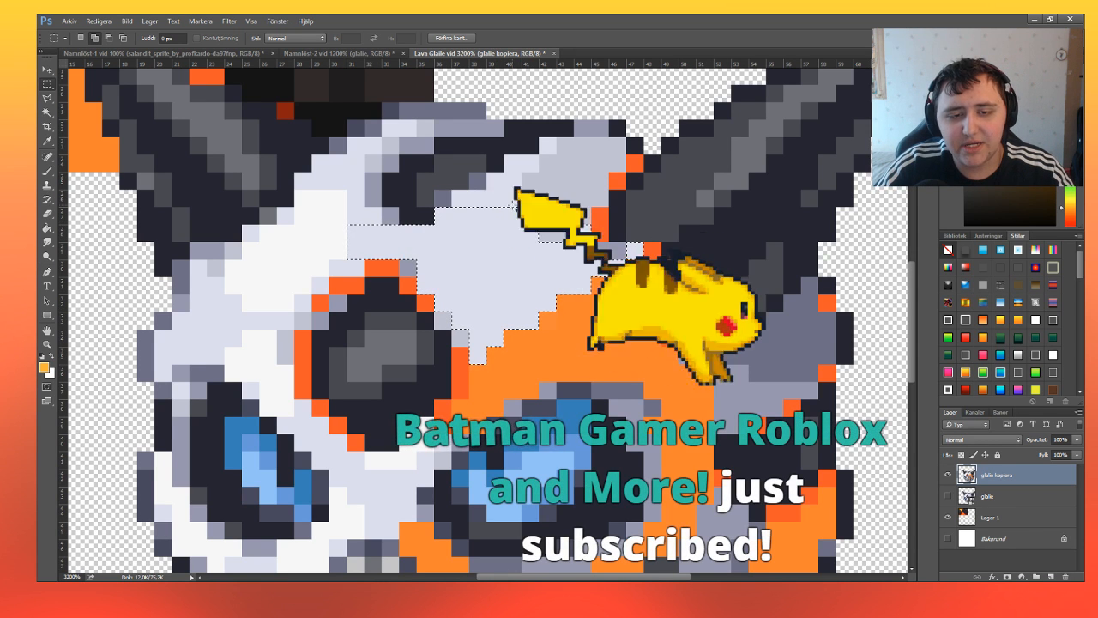
{"action": "key", "text": "ctrl+u"}
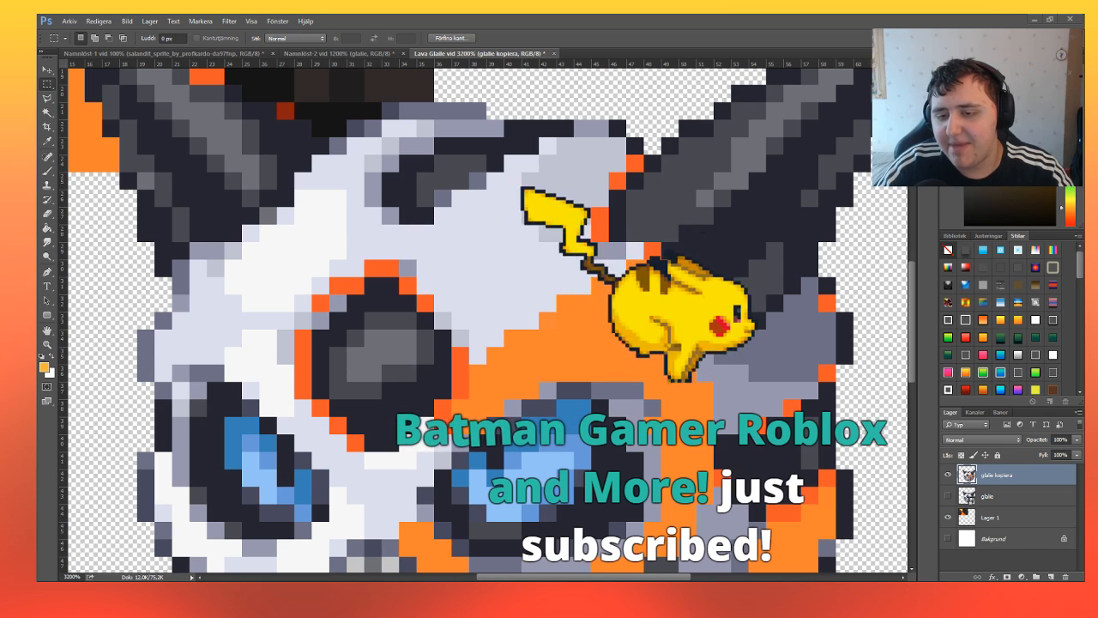
{"action": "key", "text": "Escape"}
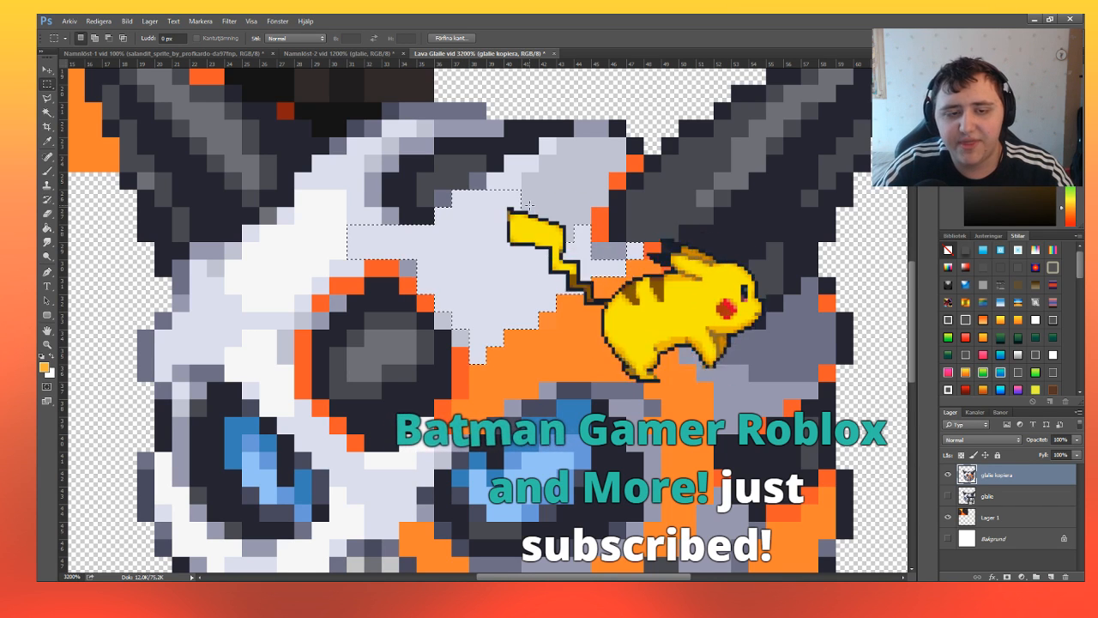
{"action": "left_click_drag", "start_coordinate": [492, 180], "coordinate": [552, 149]}
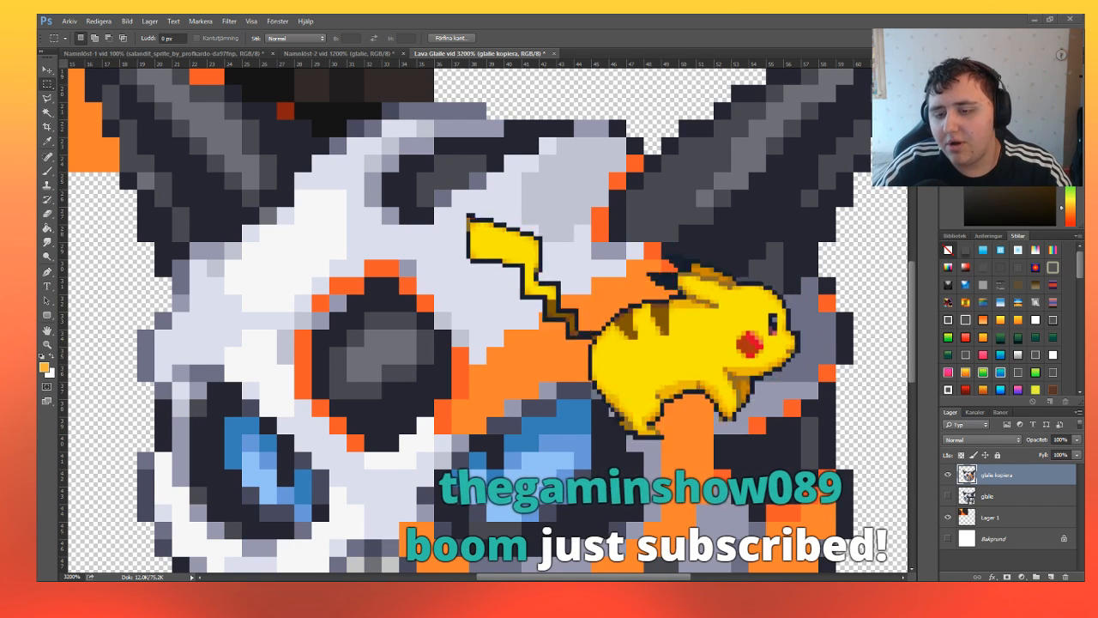
{"action": "left_click", "coordinate": [311, 229]}
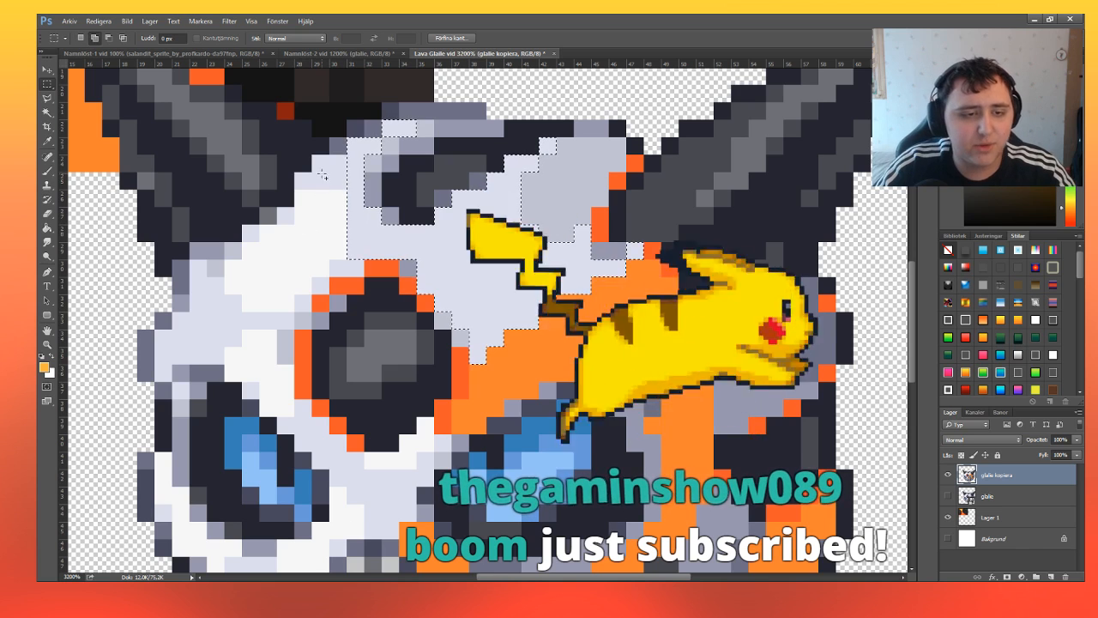
{"action": "left_click_drag", "start_coordinate": [346, 172], "coordinate": [324, 167], "text": "shift"}
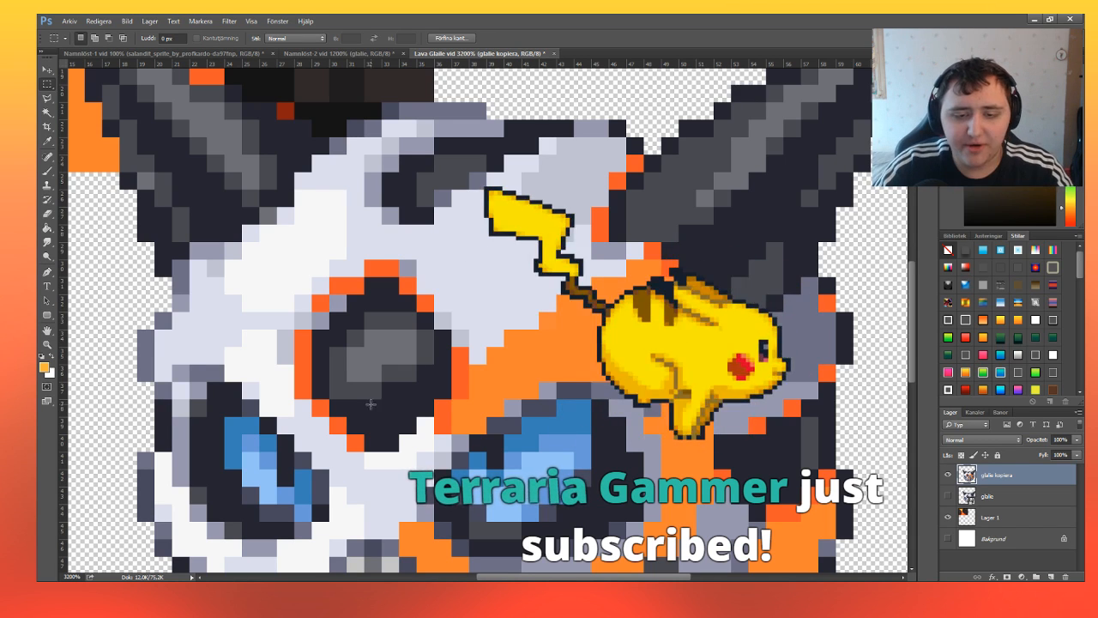
Try to paint the single pale pixel at the forehead hole's upper-left rim yellow-orange.
{"action": "left_click", "coordinate": [337, 289]}
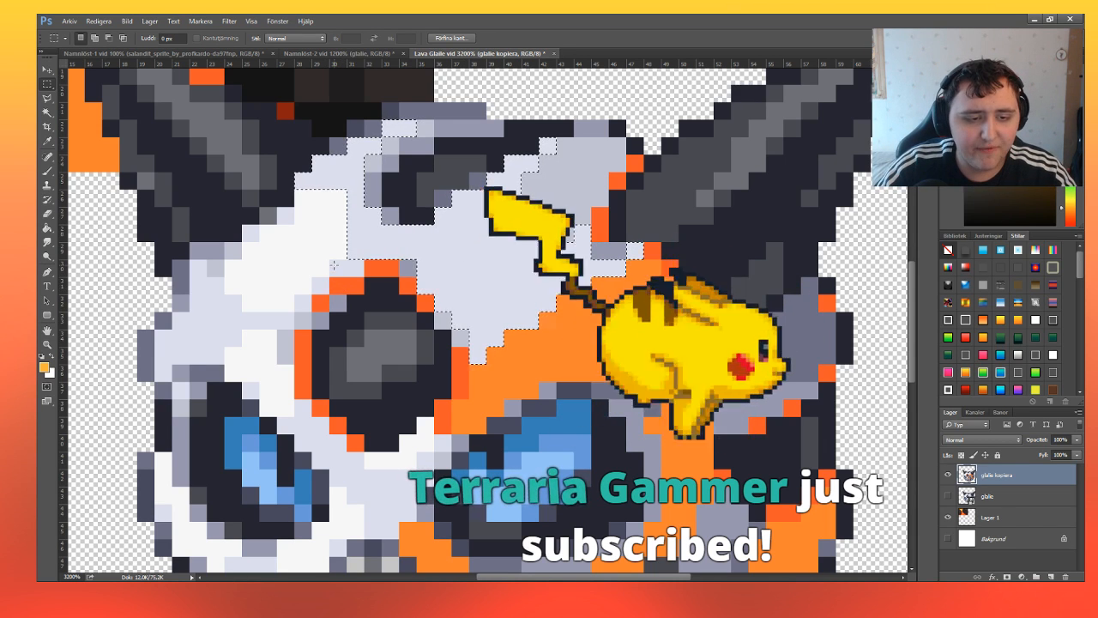
{"action": "left_click_drag", "start_coordinate": [362, 261], "coordinate": [314, 297]}
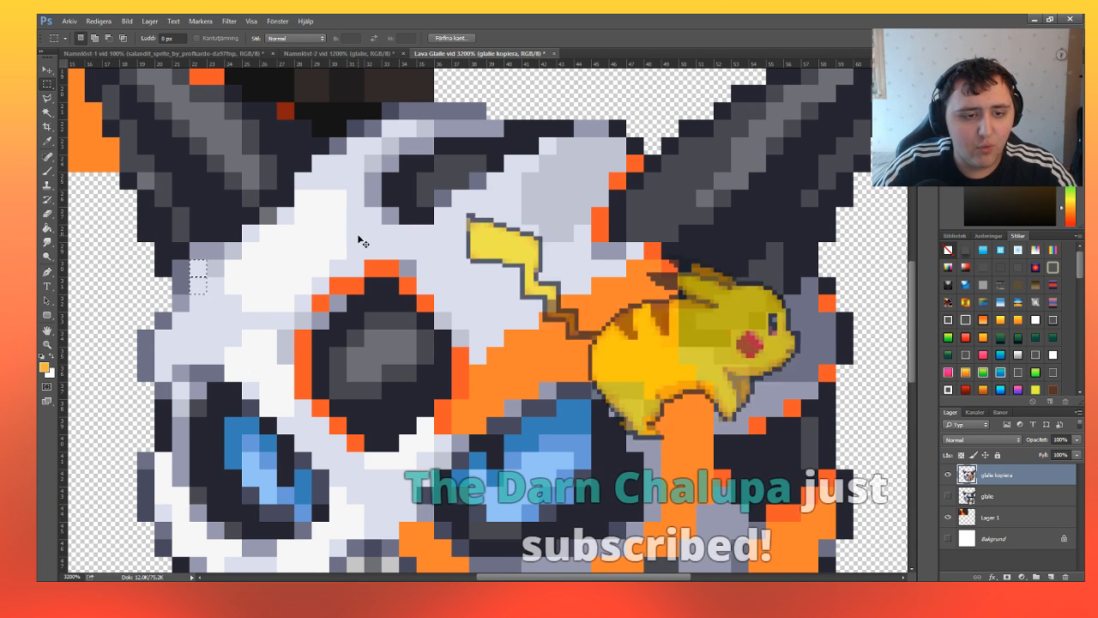
{"action": "key", "text": "ctrl+z"}
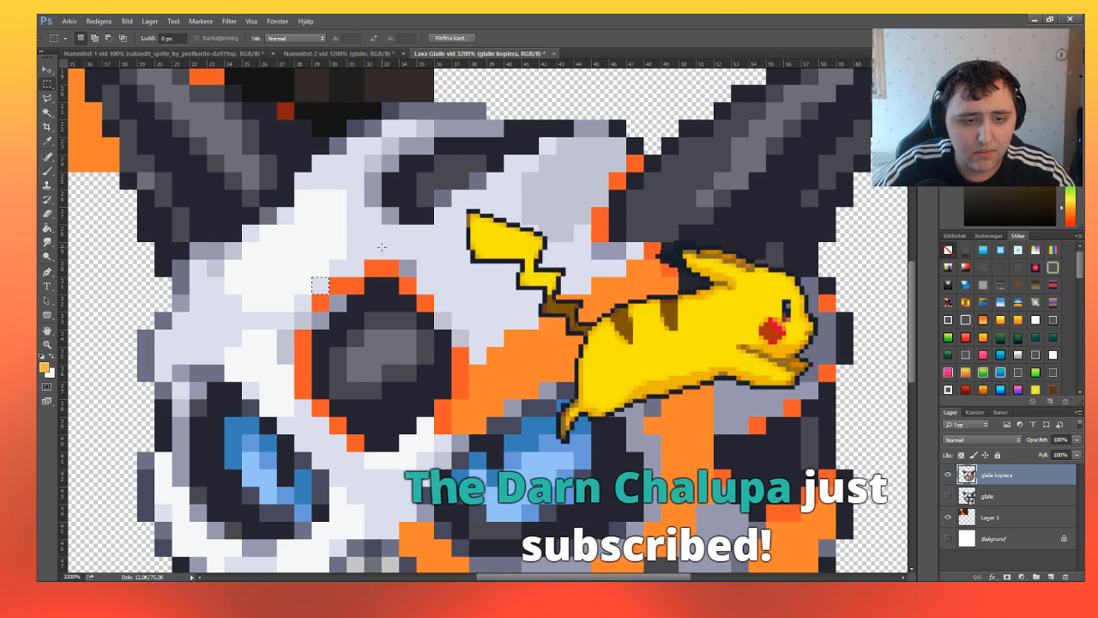
{"action": "key", "text": "b"}
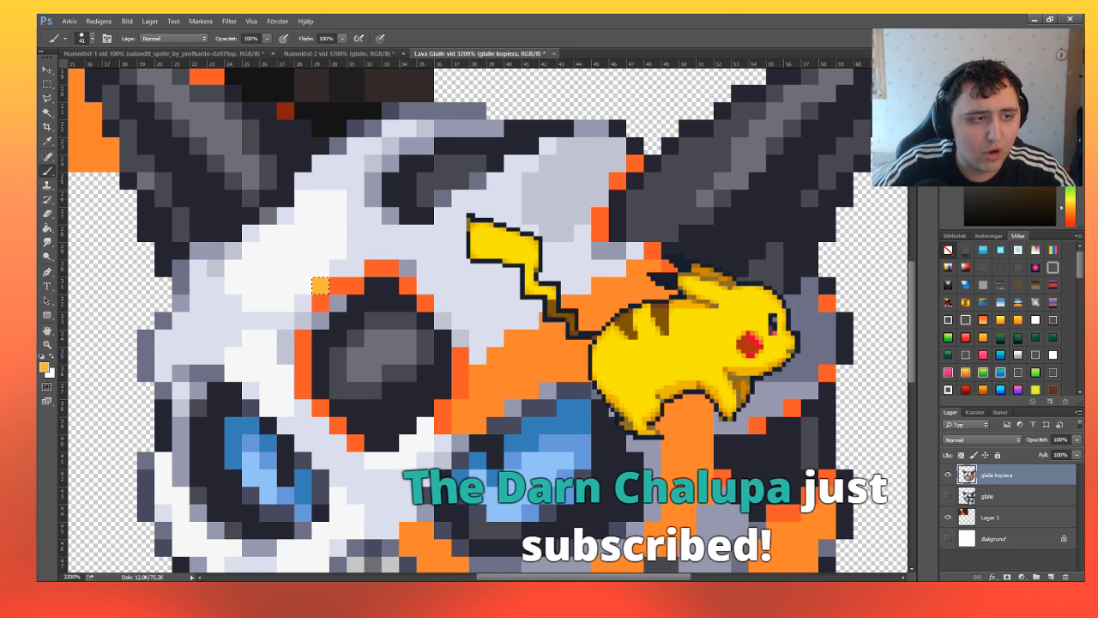
Paint the selected pale lavender forehead area yellow-orange and clear the selection.
{"action": "key", "text": "w"}
{"action": "left_click", "coordinate": [393, 238]}
{"action": "key", "text": "b"}
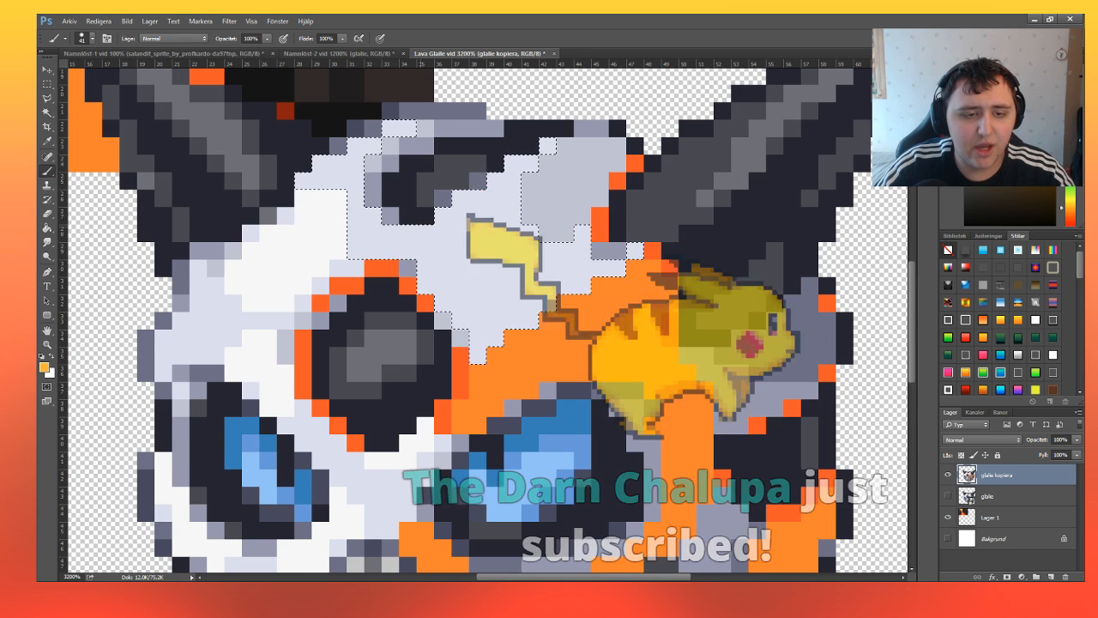
{"action": "left_click", "coordinate": [393, 238]}
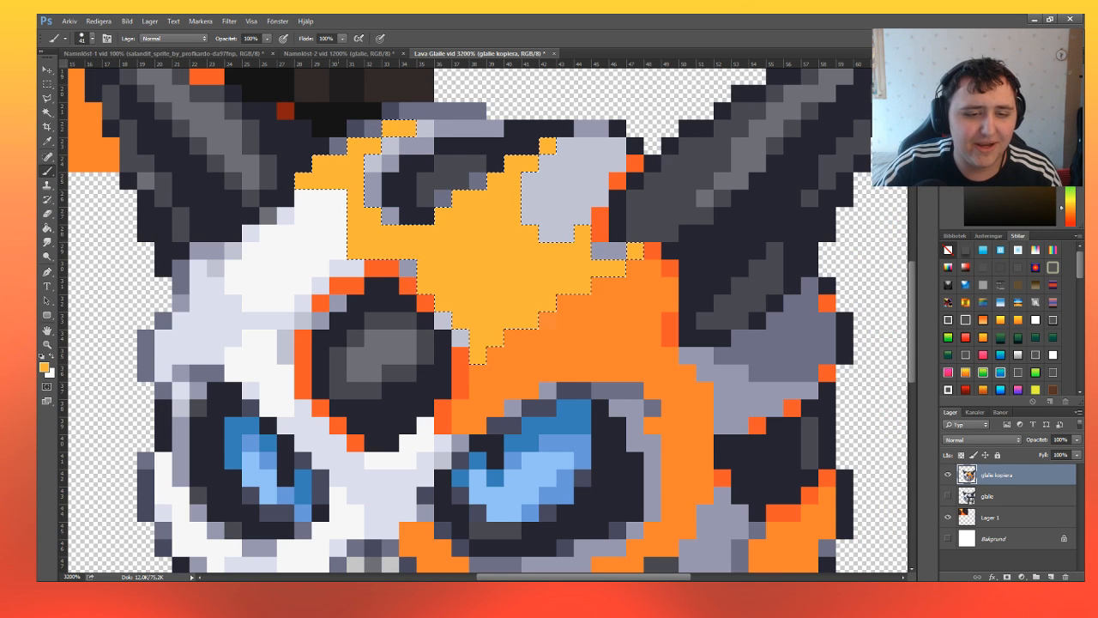
{"action": "left_click", "coordinate": [46, 83]}
{"action": "key", "text": "ctrl+d"}
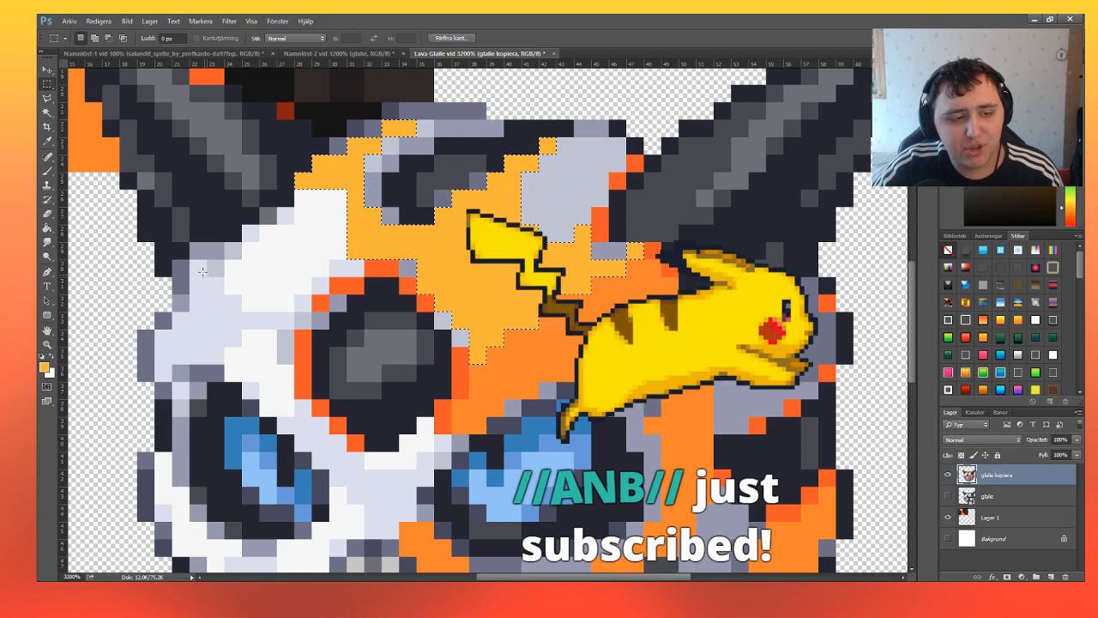
Select the pale lavender pixels above the left eye and along the forehead hole's upper-left rim, and paint them yellow-orange.
{"action": "left_click_drag", "start_coordinate": [189, 260], "coordinate": [206, 357]}
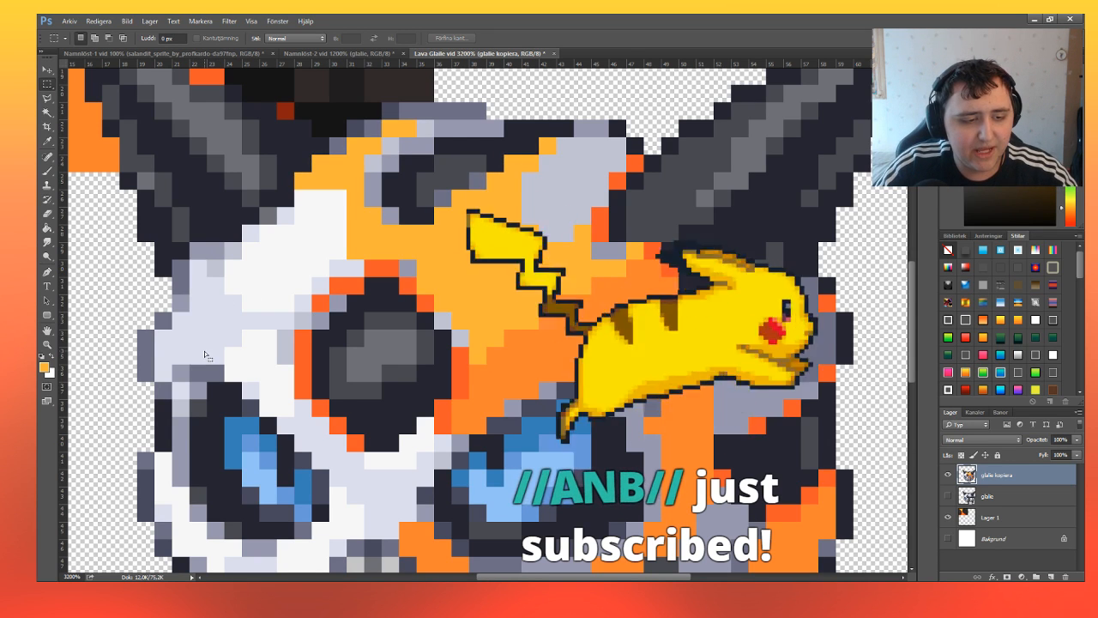
{"action": "left_click_drag", "start_coordinate": [209, 279], "coordinate": [213, 353]}
{"action": "left_click_drag", "start_coordinate": [211, 297], "coordinate": [232, 337]}
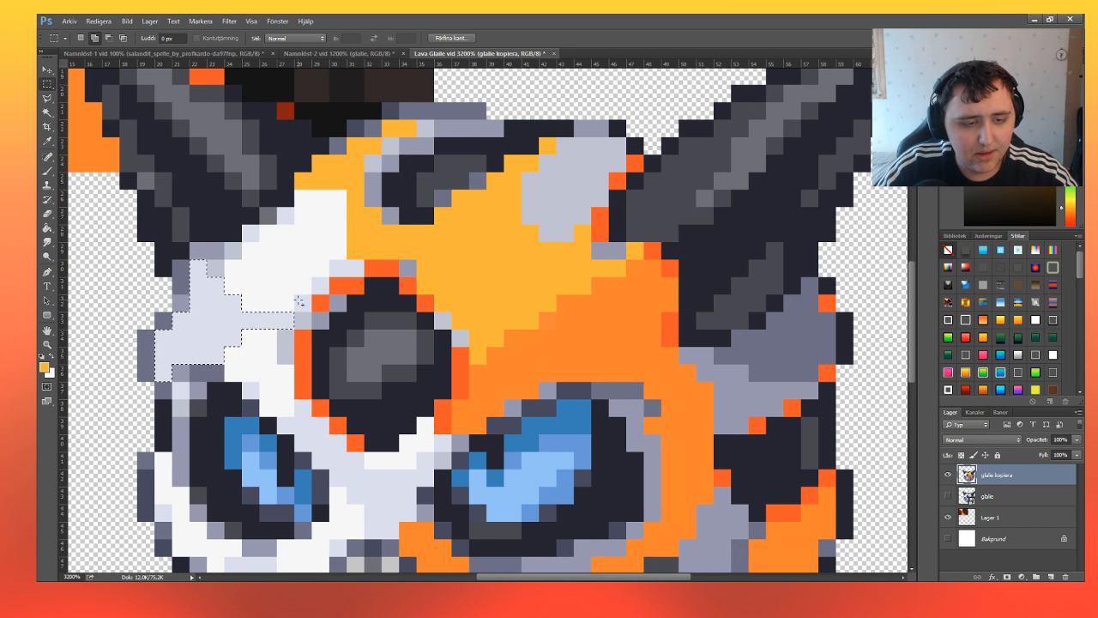
{"action": "left_click_drag", "start_coordinate": [317, 284], "coordinate": [360, 274]}
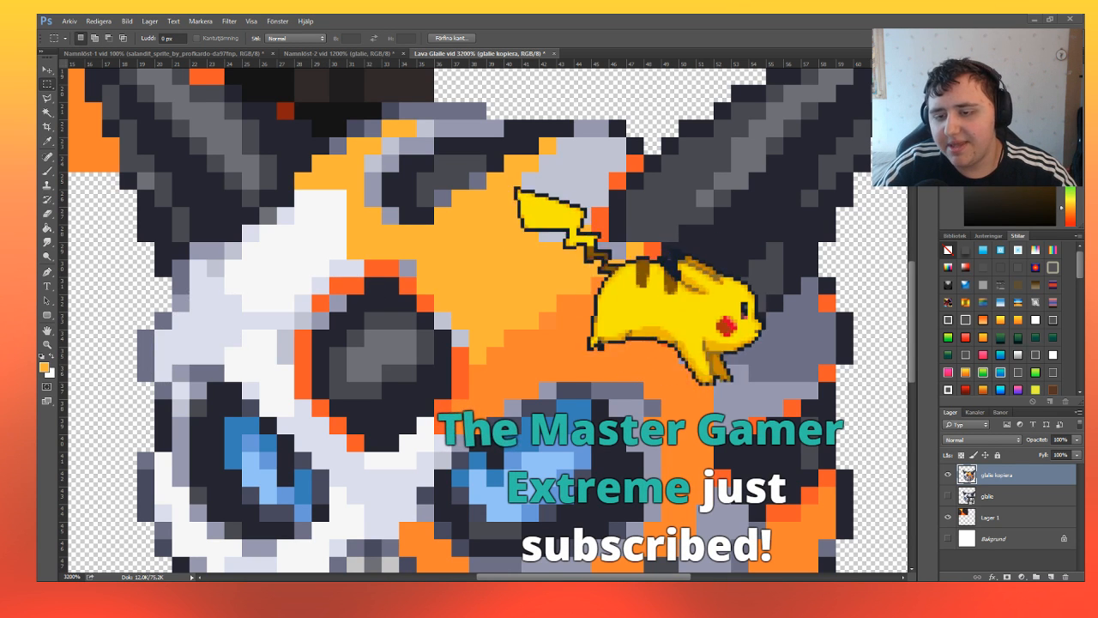
{"action": "left_click", "coordinate": [48, 171]}
{"action": "left_click", "coordinate": [206, 300]}
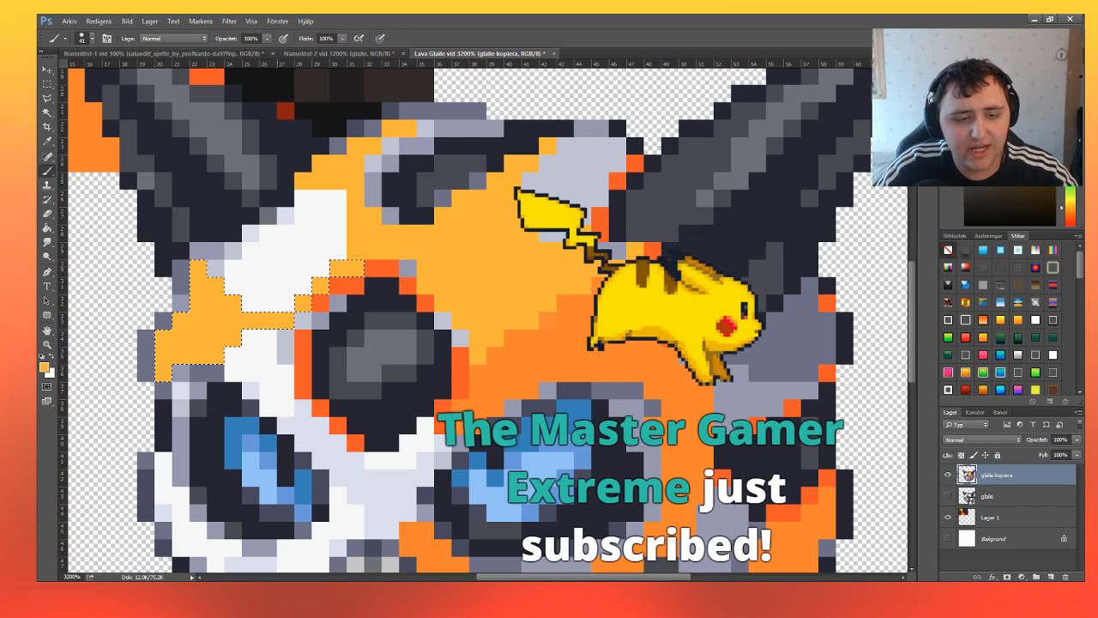
Select the single grey pixel at the forehead hole's upper-right rim.
{"action": "left_click", "coordinate": [48, 84]}
{"action": "left_click_drag", "start_coordinate": [403, 263], "coordinate": [411, 267]}
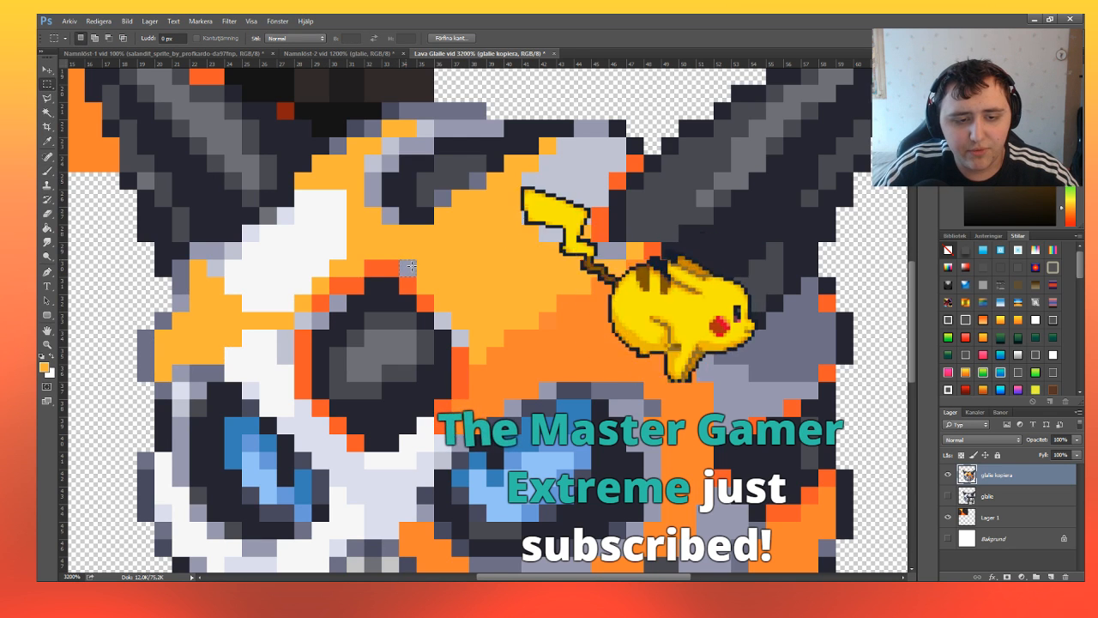
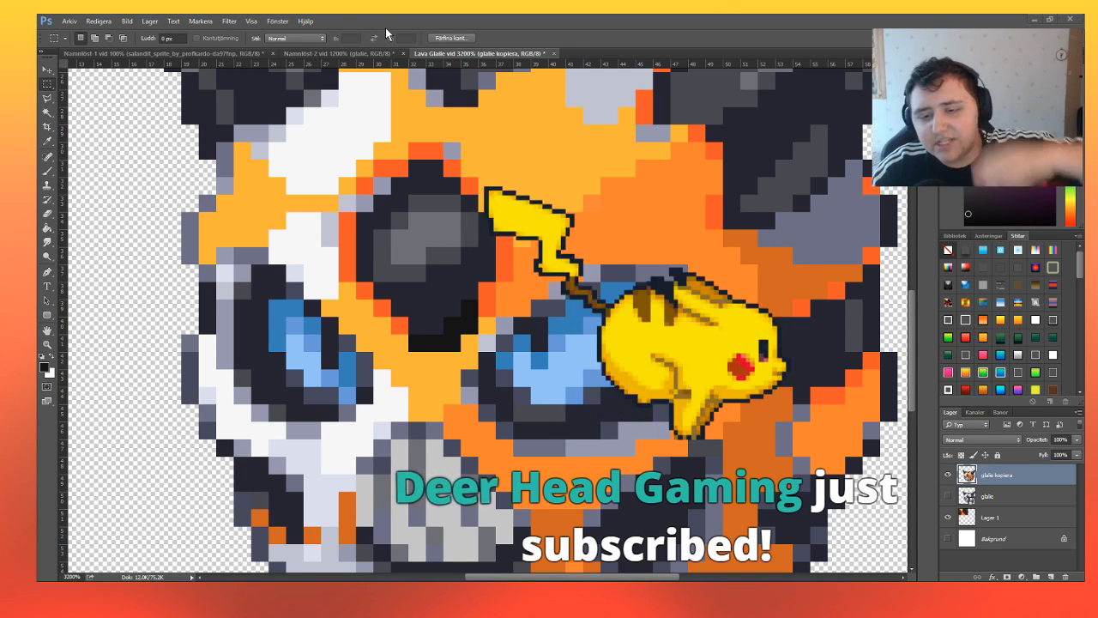
Paint the selected navy ring inside the forehead hole with the dark brown sampled from the lava rock texture, and clear the selection.
{"action": "left_click", "coordinate": [194, 384]}
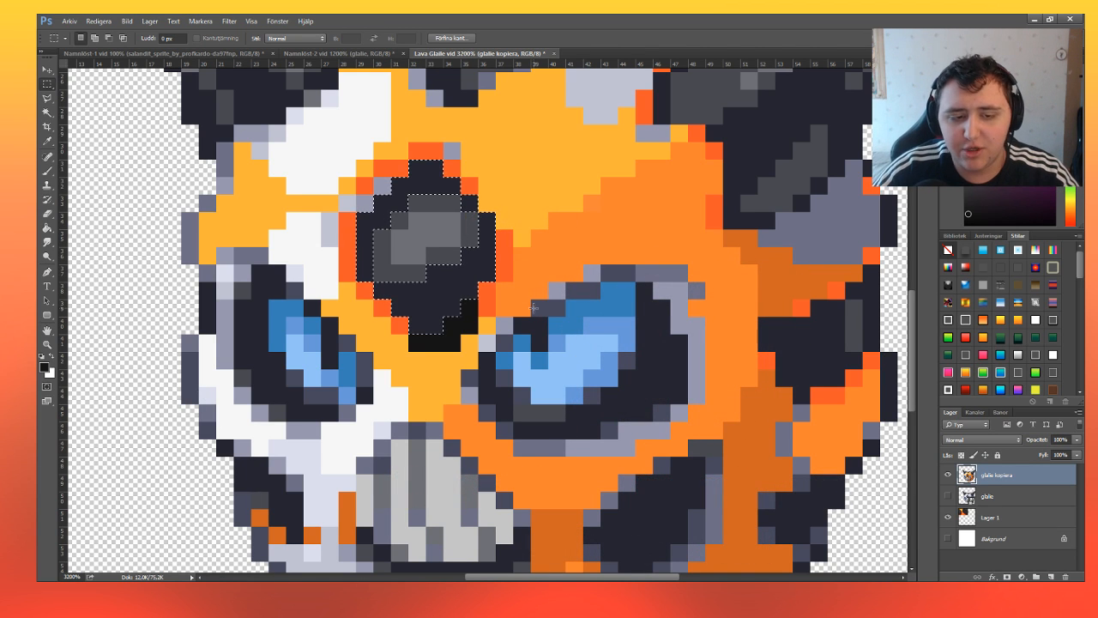
{"action": "scroll", "coordinate": [80, 177], "scroll_direction": "up", "scroll_amount": 3}
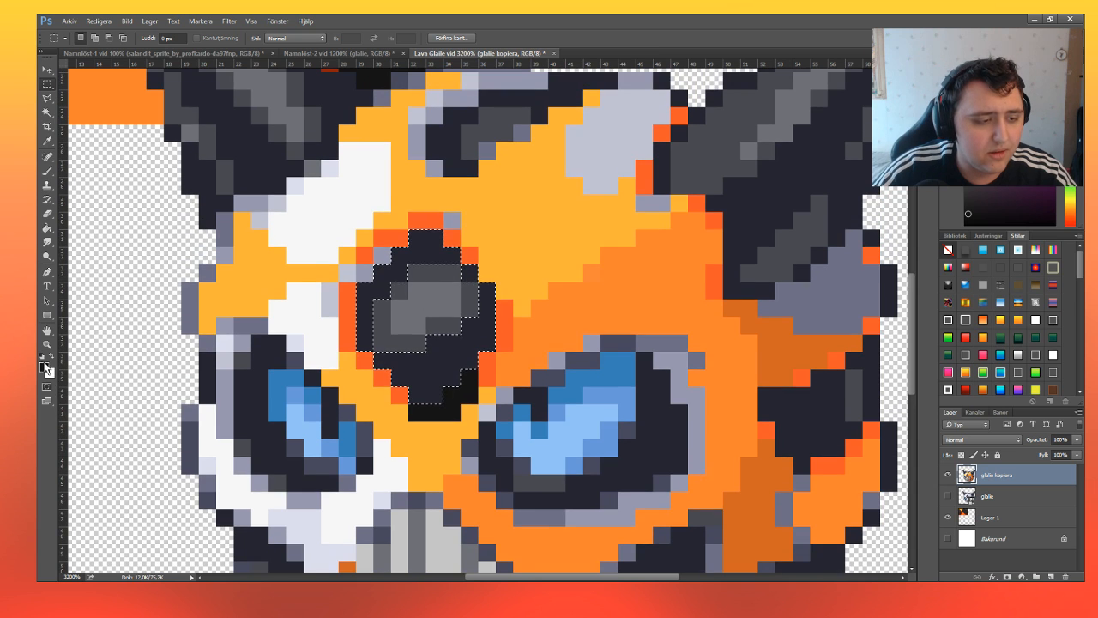
{"action": "scroll", "coordinate": [217, 266], "scroll_direction": "up", "scroll_amount": 10}
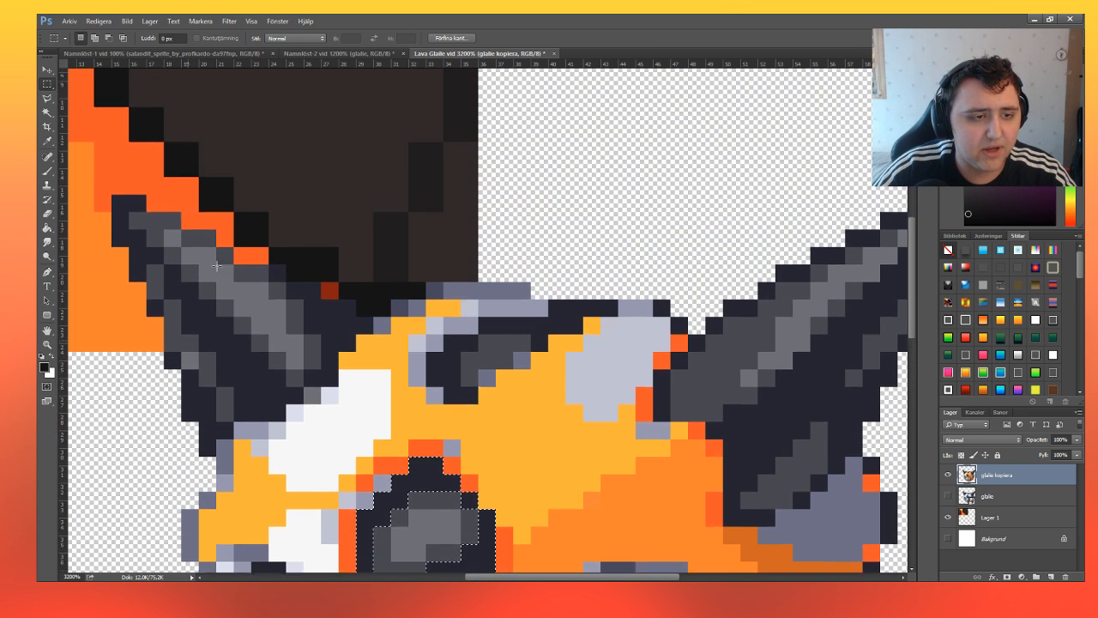
{"action": "scroll", "coordinate": [217, 266], "scroll_direction": "up", "scroll_amount": 3}
{"action": "key", "text": "i"}
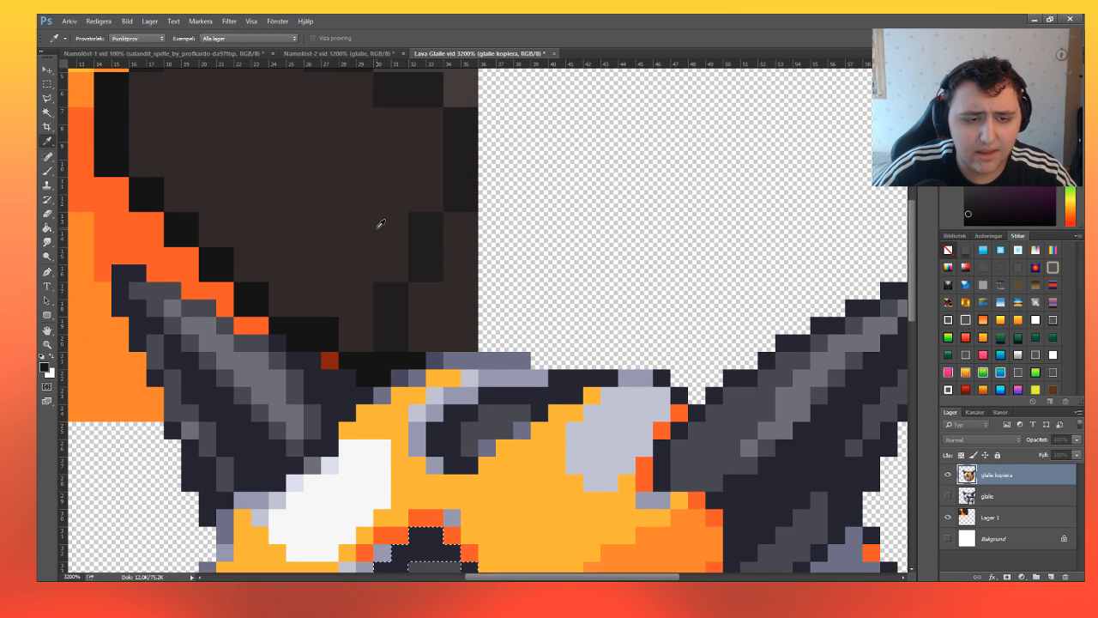
{"action": "key", "text": "m"}
{"action": "scroll", "coordinate": [481, 318], "scroll_direction": "down", "scroll_amount": 8}
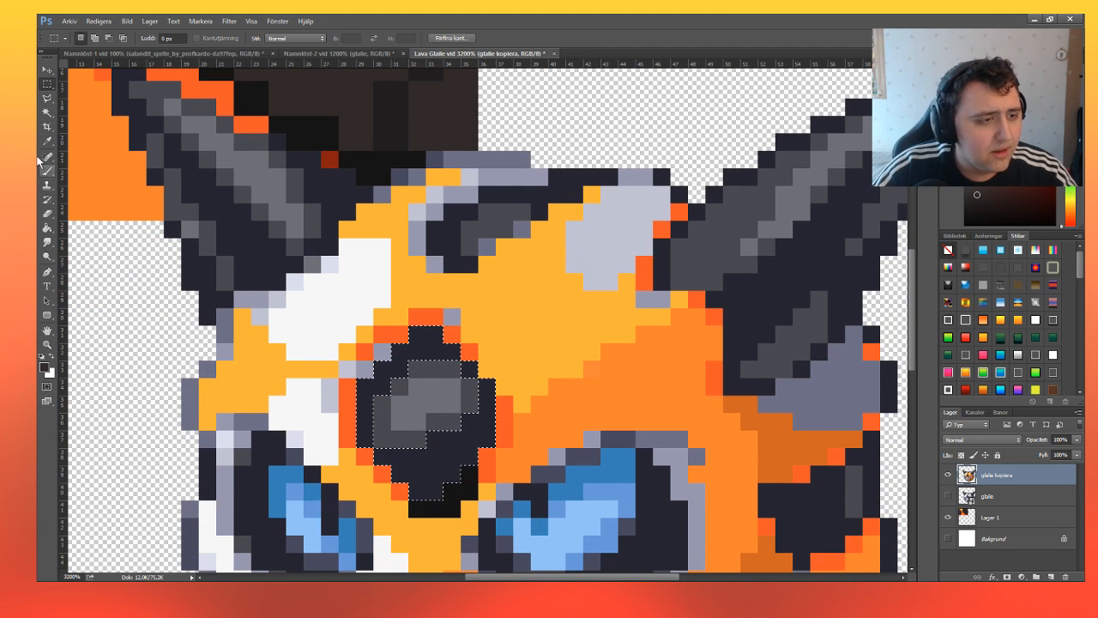
{"action": "left_click", "coordinate": [50, 171]}
{"action": "left_click", "coordinate": [412, 386]}
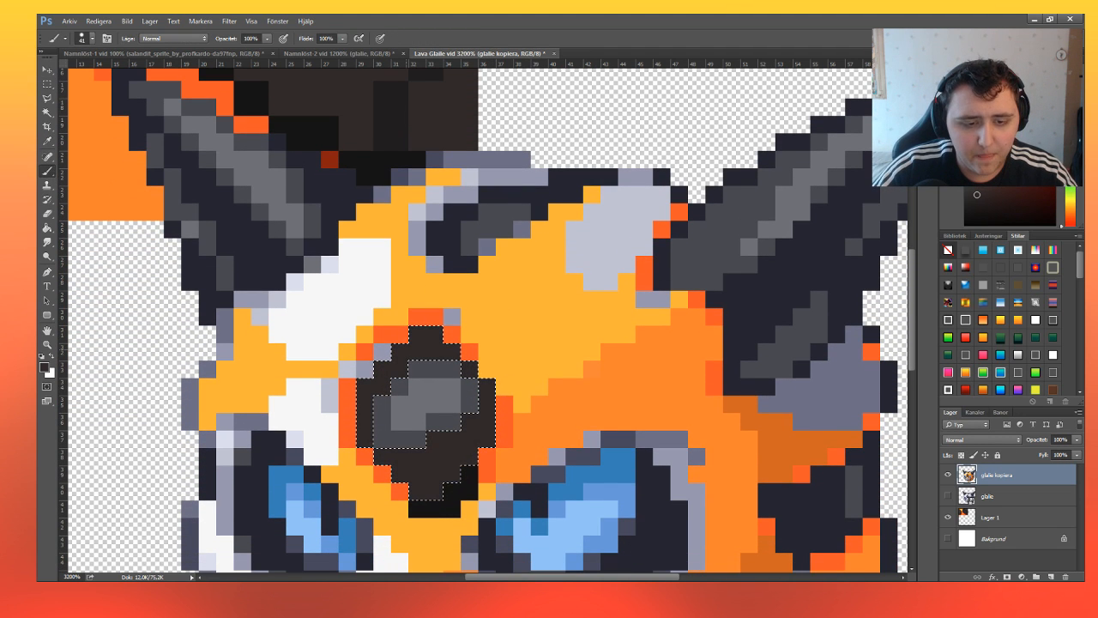
{"action": "left_click", "coordinate": [48, 85]}
{"action": "left_click", "coordinate": [381, 249]}
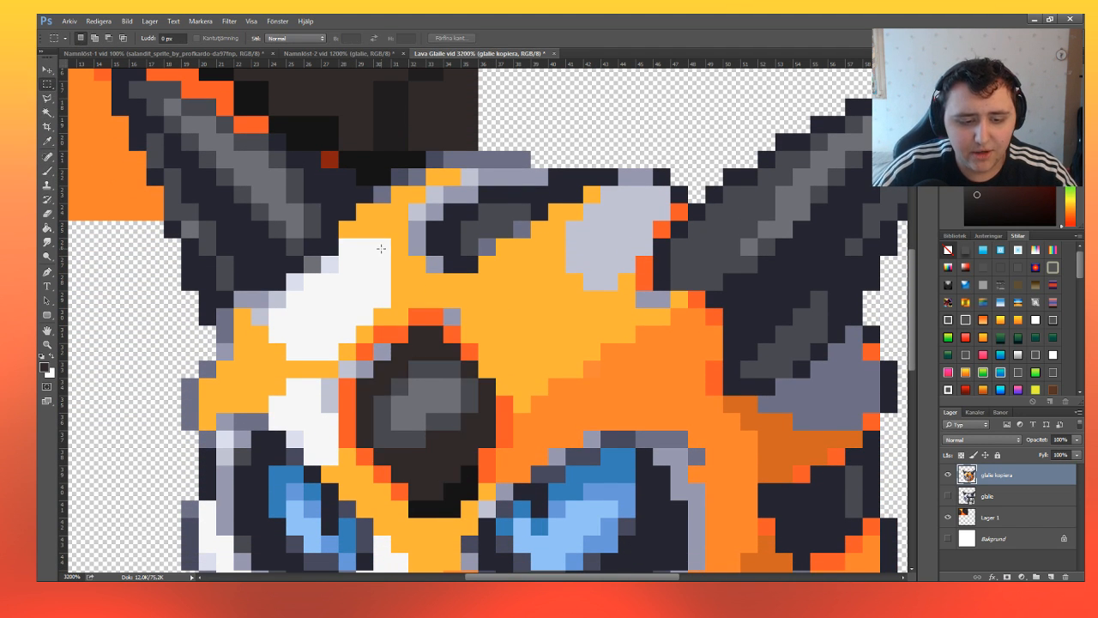
Select the pale lavender pixels along the jaw beneath the mouth, leaving out the single lighter pixel near the jaw's left end.
{"action": "left_click", "coordinate": [48, 344]}
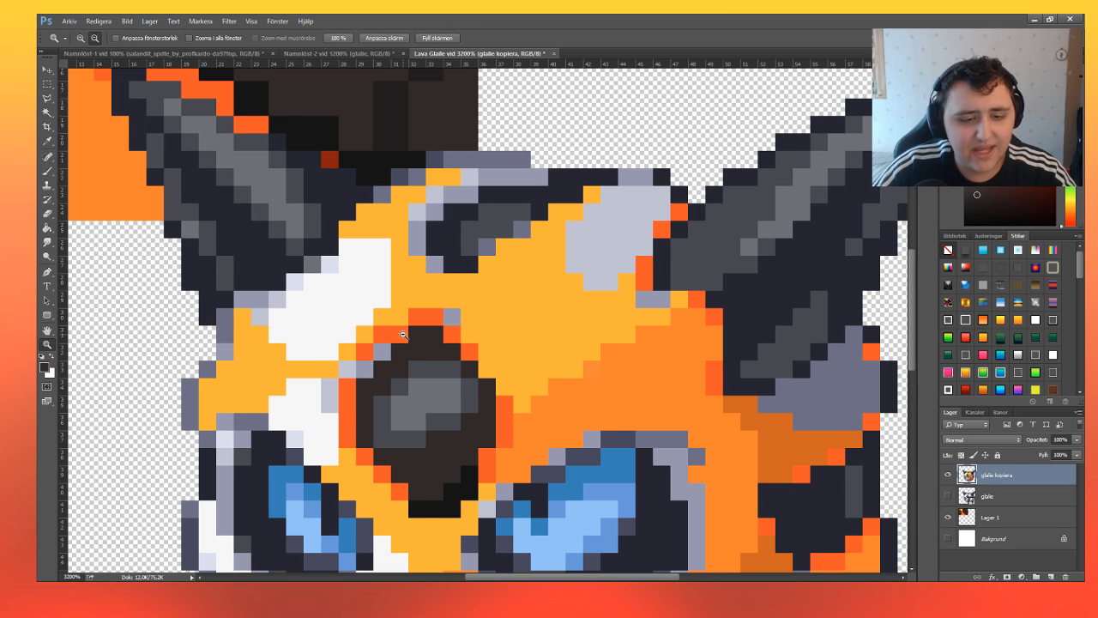
{"action": "left_click", "coordinate": [402, 333], "text": "alt"}
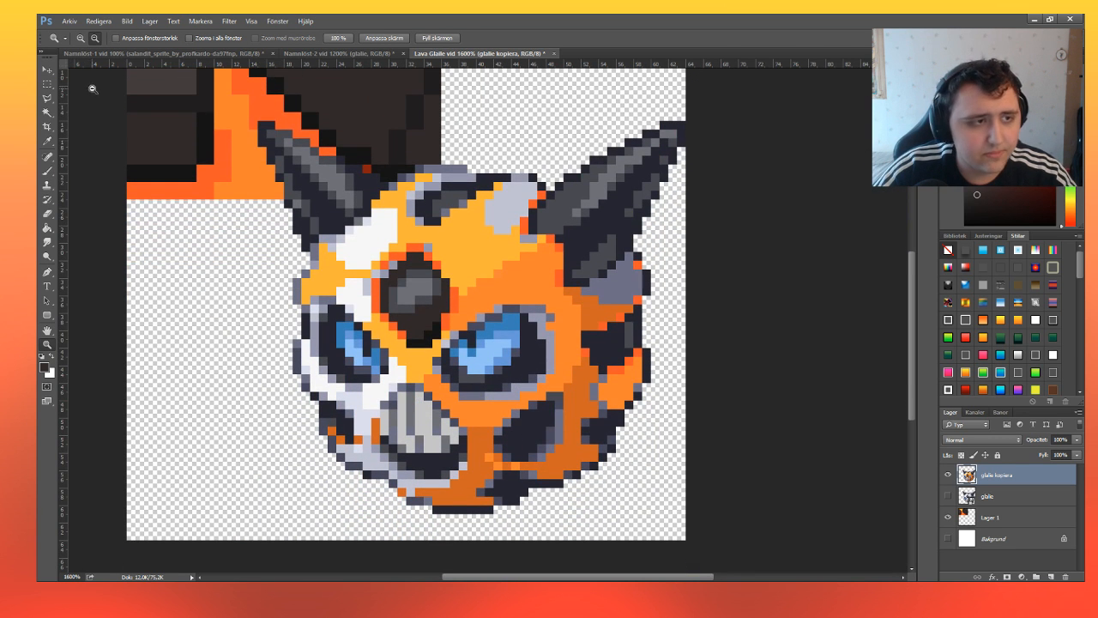
{"action": "left_click", "coordinate": [461, 391]}
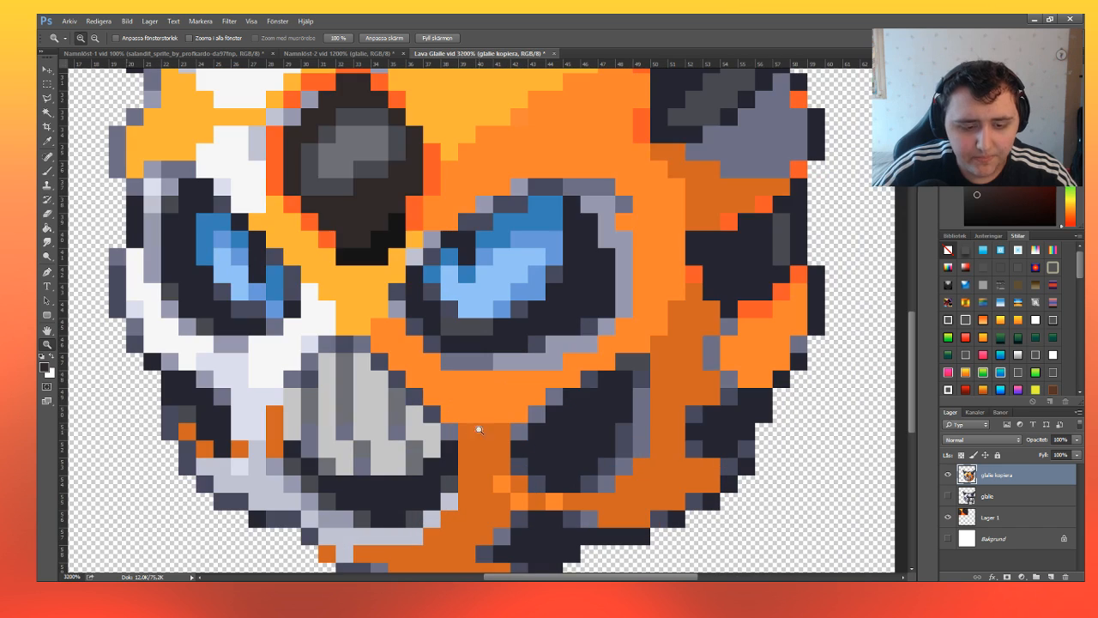
{"action": "scroll", "coordinate": [456, 386], "scroll_direction": "down", "scroll_amount": 3}
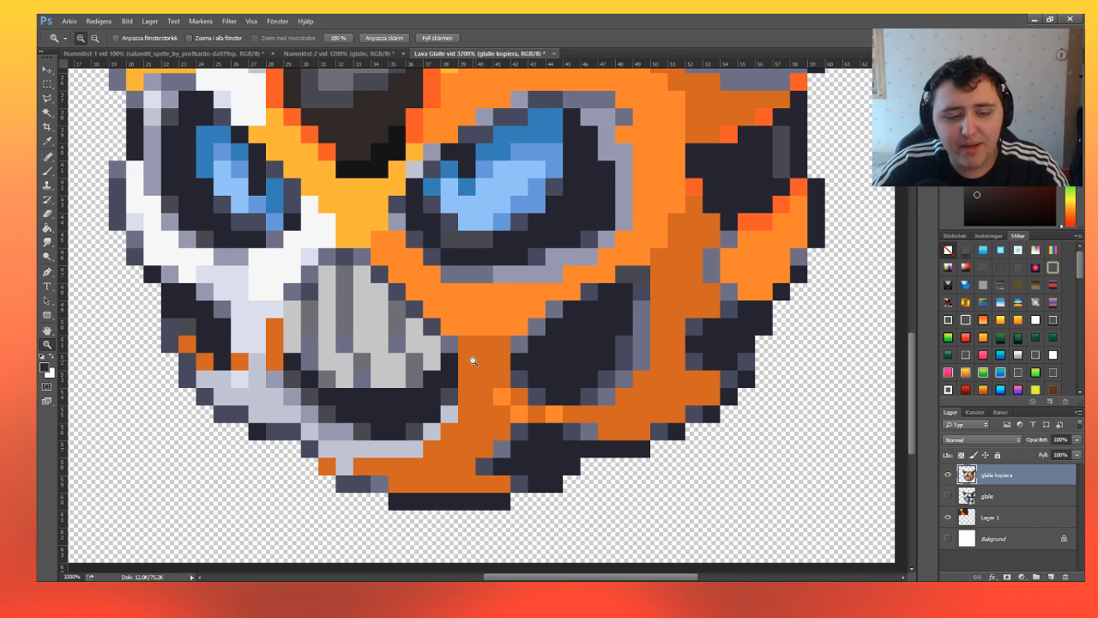
{"action": "left_click", "coordinate": [47, 83]}
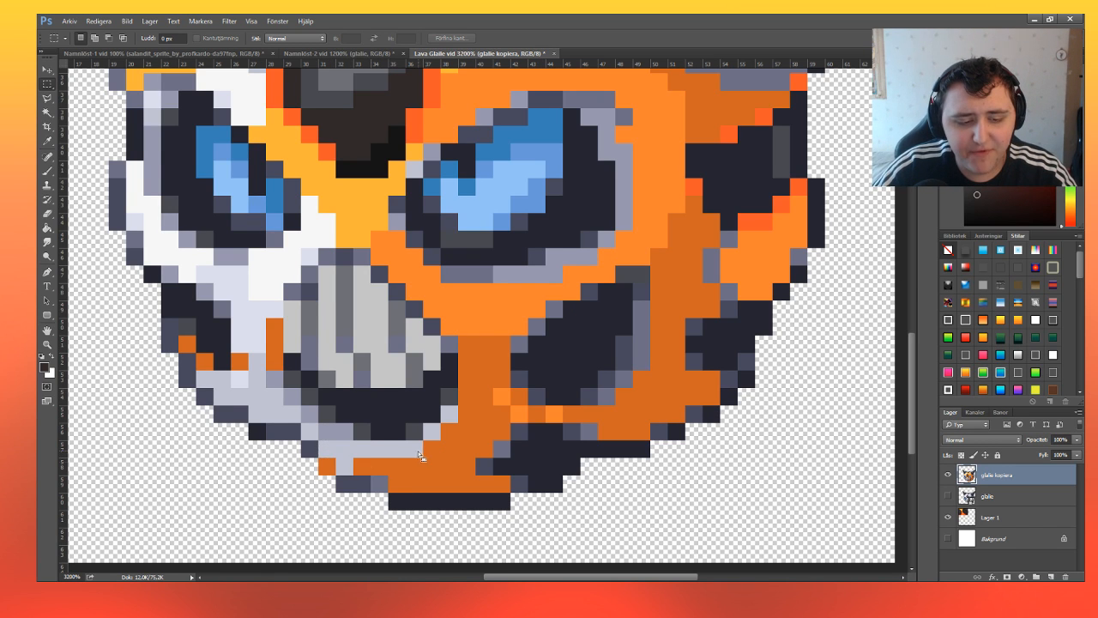
{"action": "left_click_drag", "start_coordinate": [337, 458], "coordinate": [351, 473]}
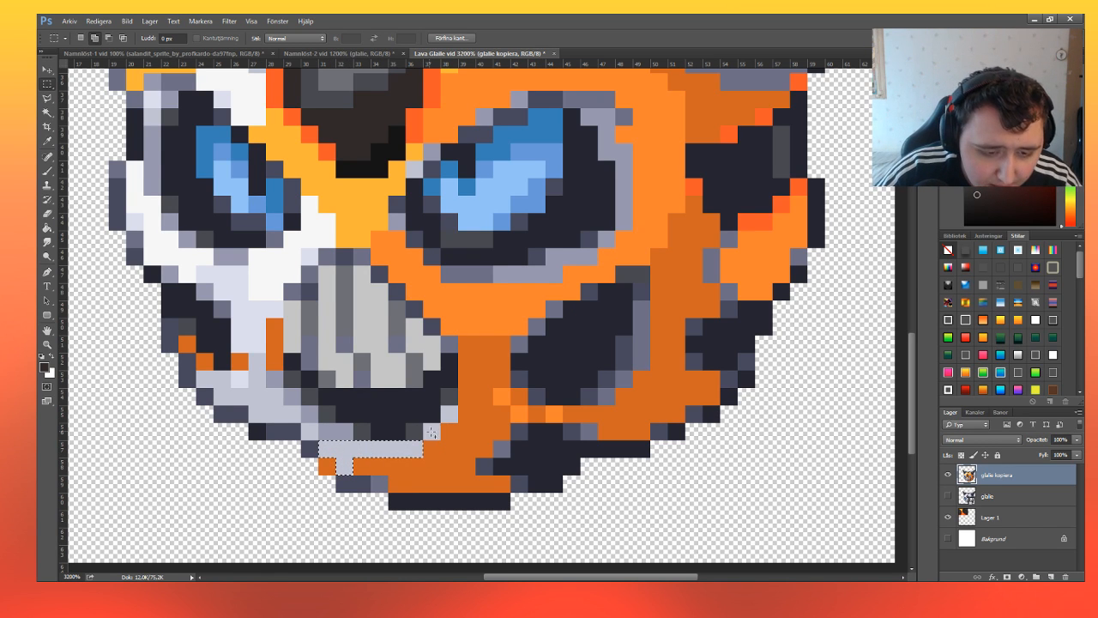
{"action": "left_click_drag", "start_coordinate": [425, 427], "coordinate": [454, 420]}
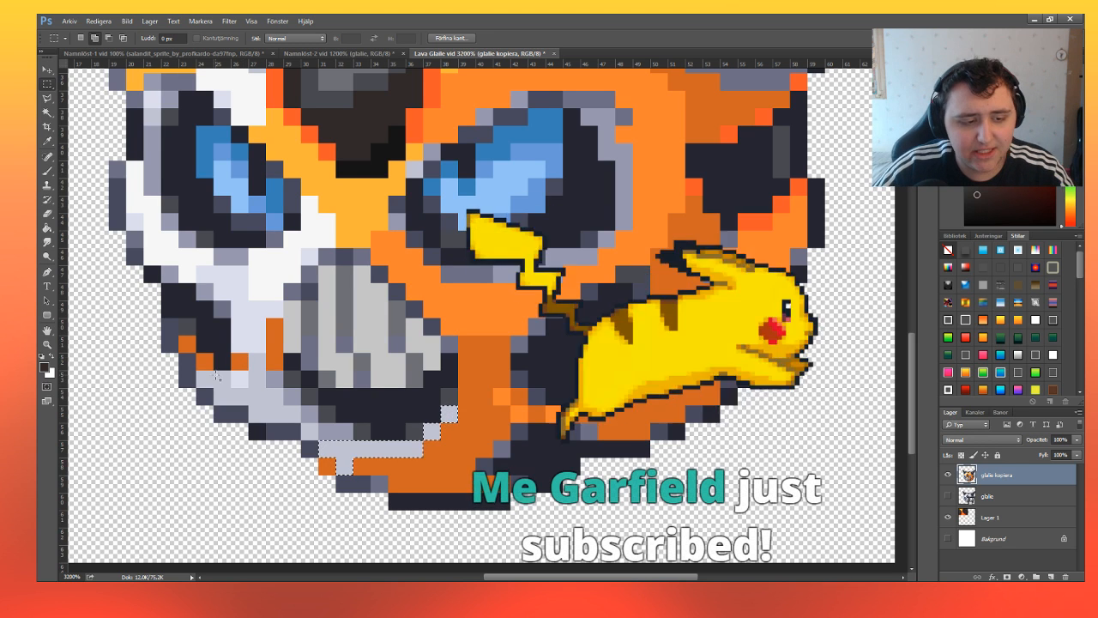
{"action": "left_click_drag", "start_coordinate": [201, 375], "coordinate": [279, 401]}
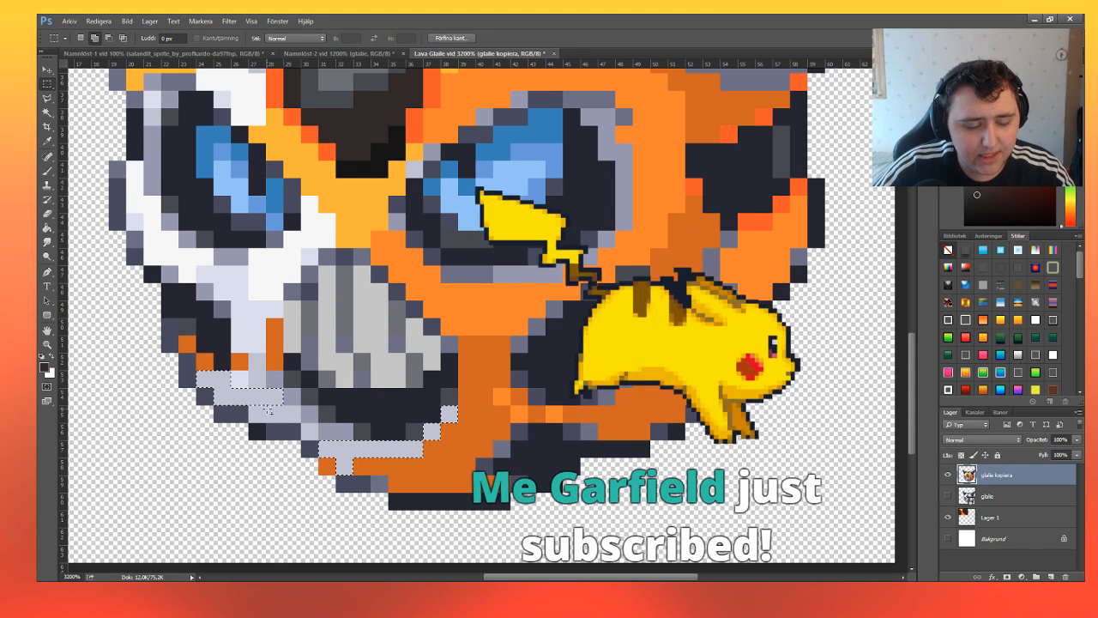
{"action": "key", "text": "ctrl+d"}
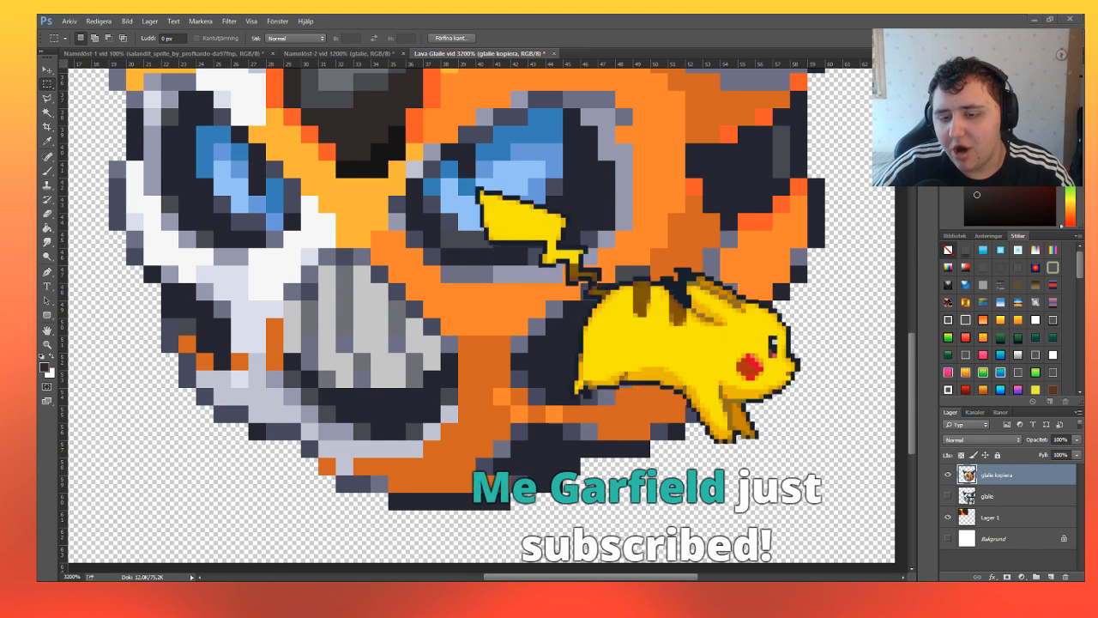
{"action": "key", "text": "ctrl+shift+d"}
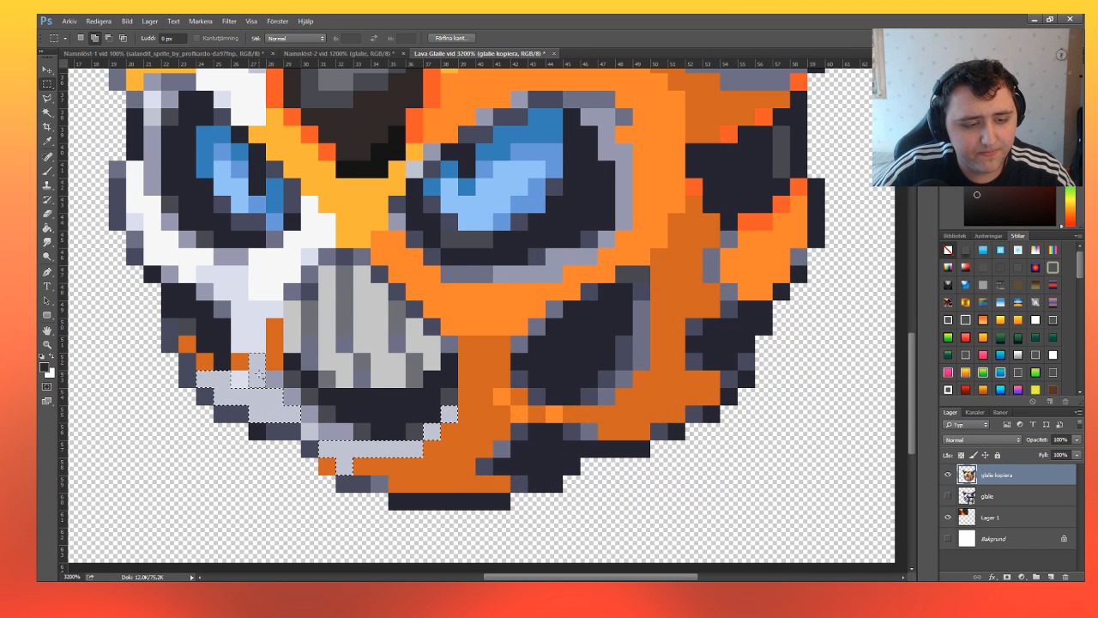
{"action": "key", "text": "ctrl+d"}
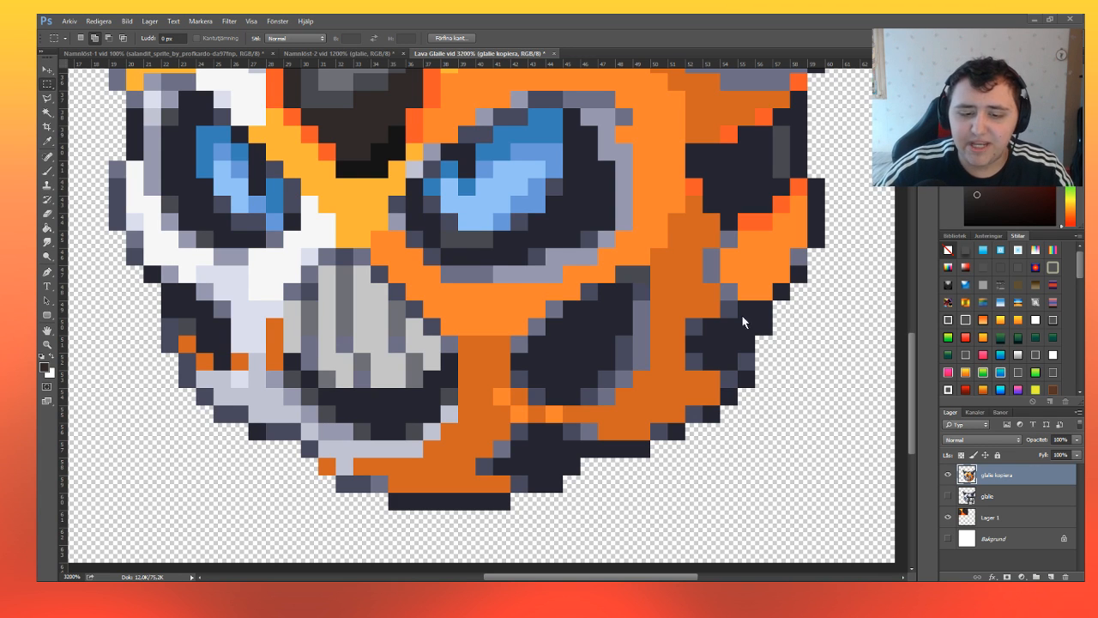
{"action": "key", "text": "Return"}
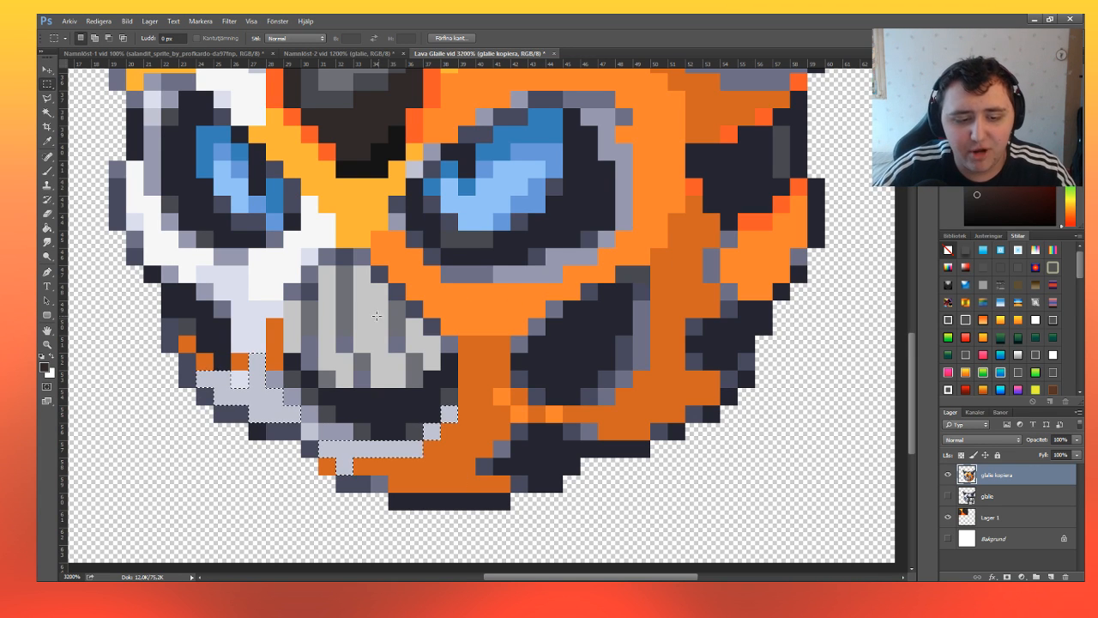
Sample the orange from the face, fill the selected lavender jaw pixels with it, and clear the selection.
{"action": "left_click", "coordinate": [51, 172]}
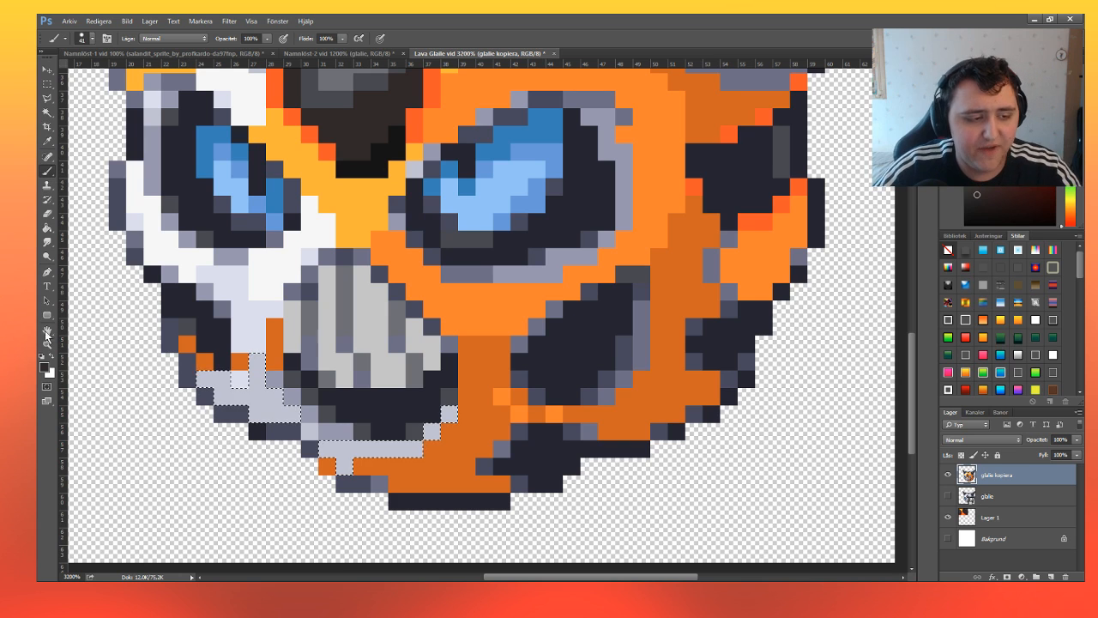
{"action": "left_click", "coordinate": [47, 369]}
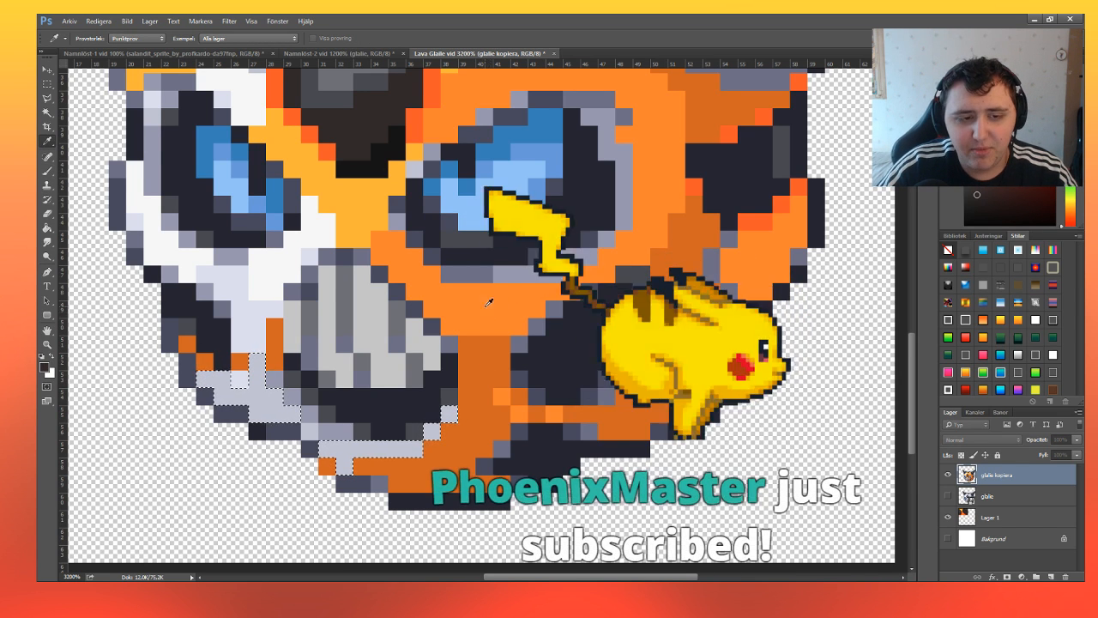
{"action": "left_click", "coordinate": [450, 111]}
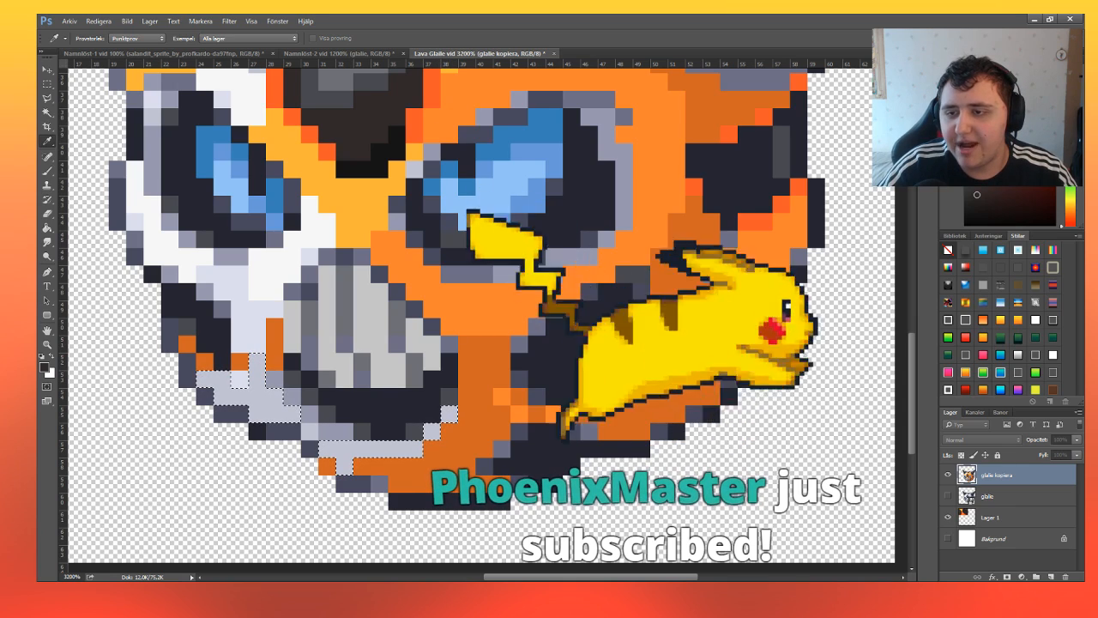
{"action": "left_click", "coordinate": [413, 465]}
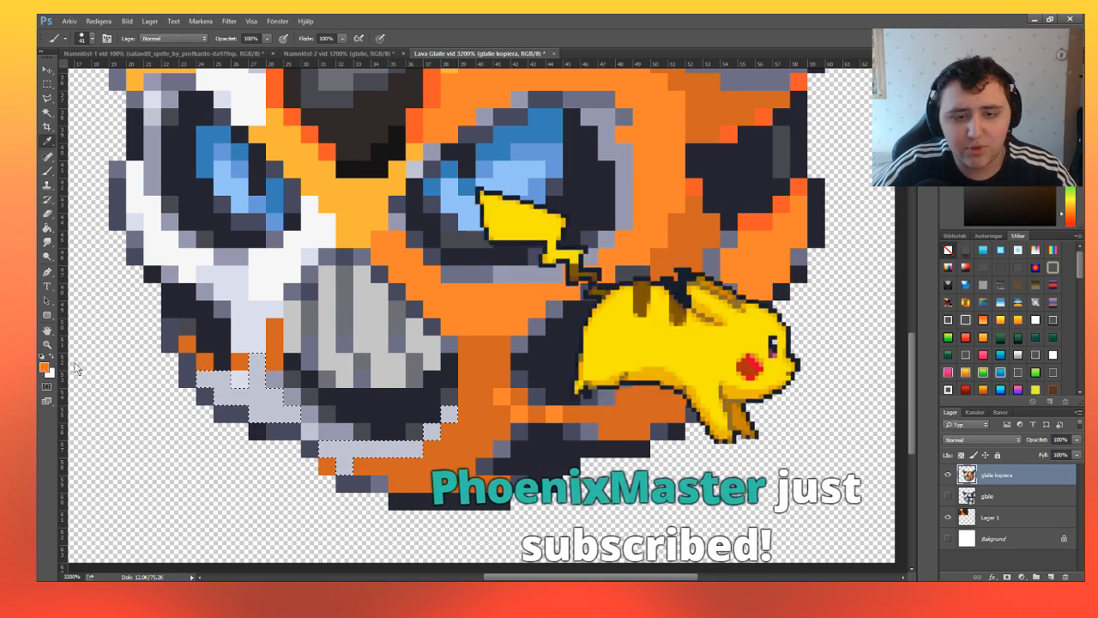
{"action": "key", "text": "i"}
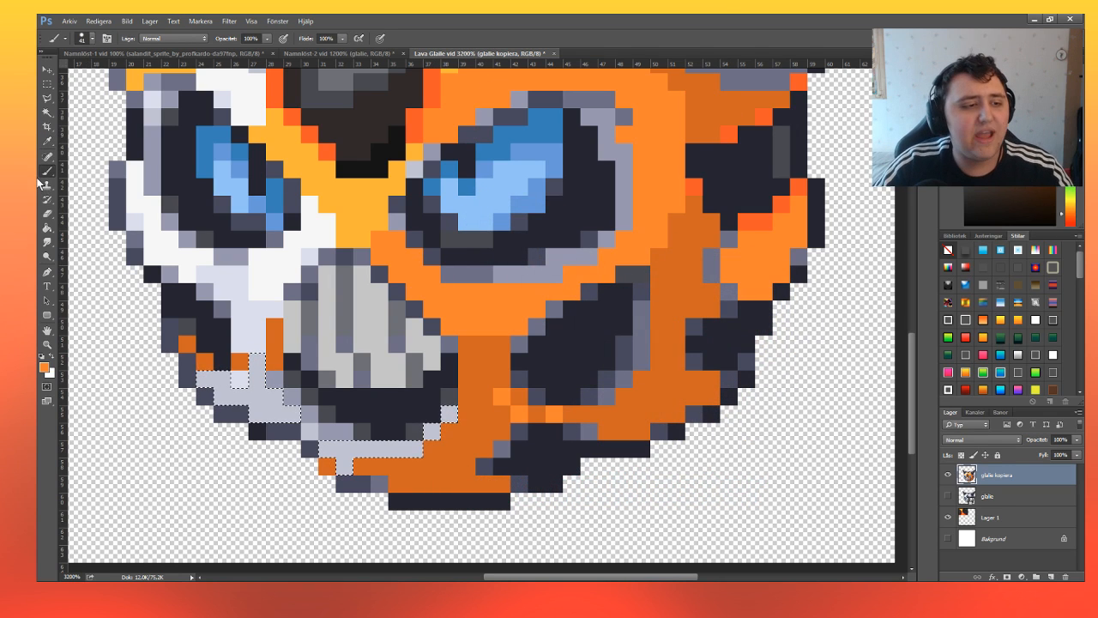
{"action": "key", "text": "b"}
{"action": "key", "text": "alt+BackSpace"}
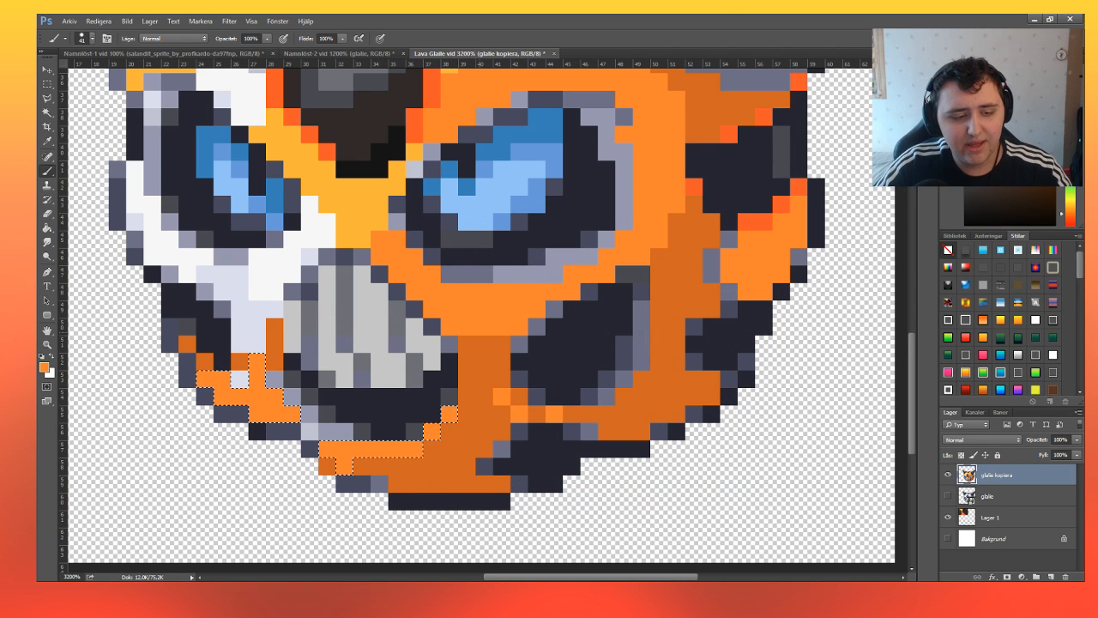
{"action": "key", "text": "m"}
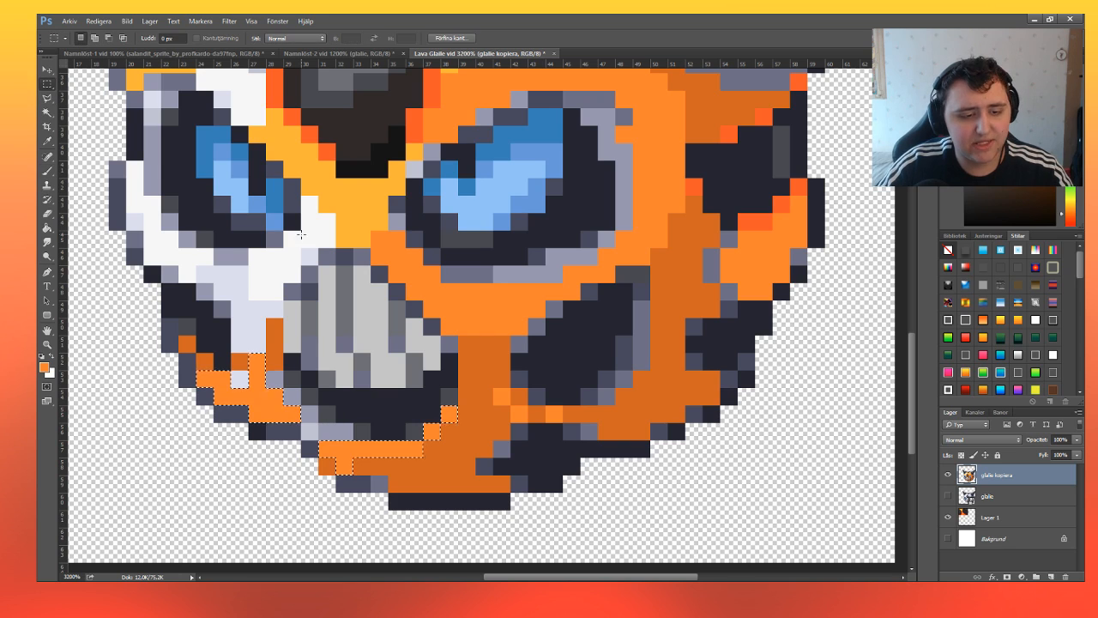
{"action": "key", "text": "ctrl+d"}
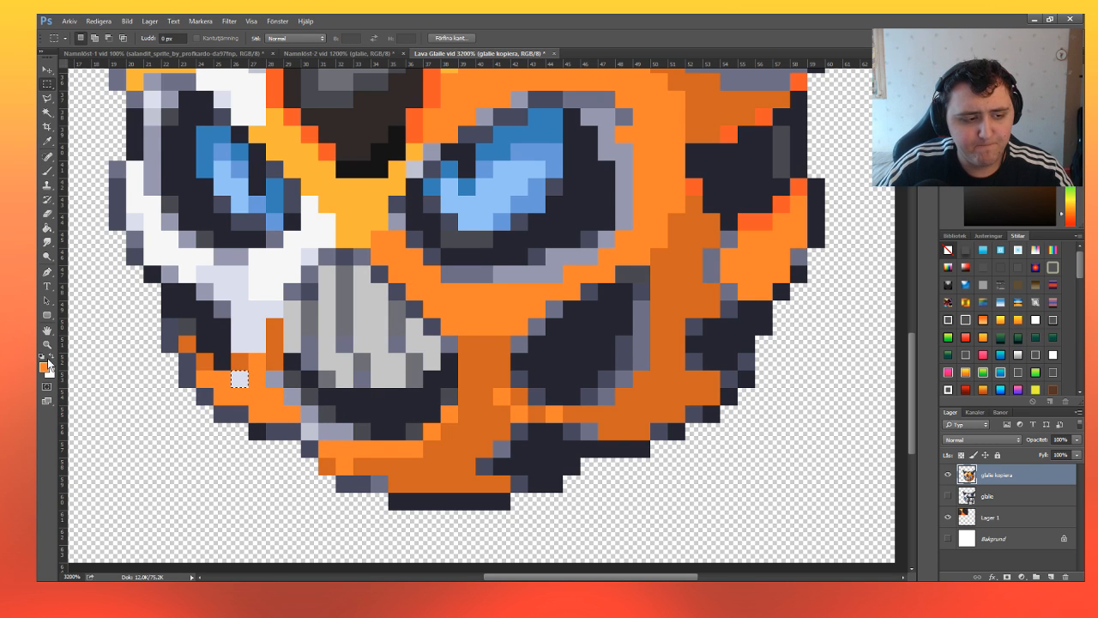
Paint the single remaining pale pixel on the jaw's left side with the sampled yellow-orange, and clear the selection.
{"action": "left_click", "coordinate": [47, 139]}
{"action": "key", "text": "m"}
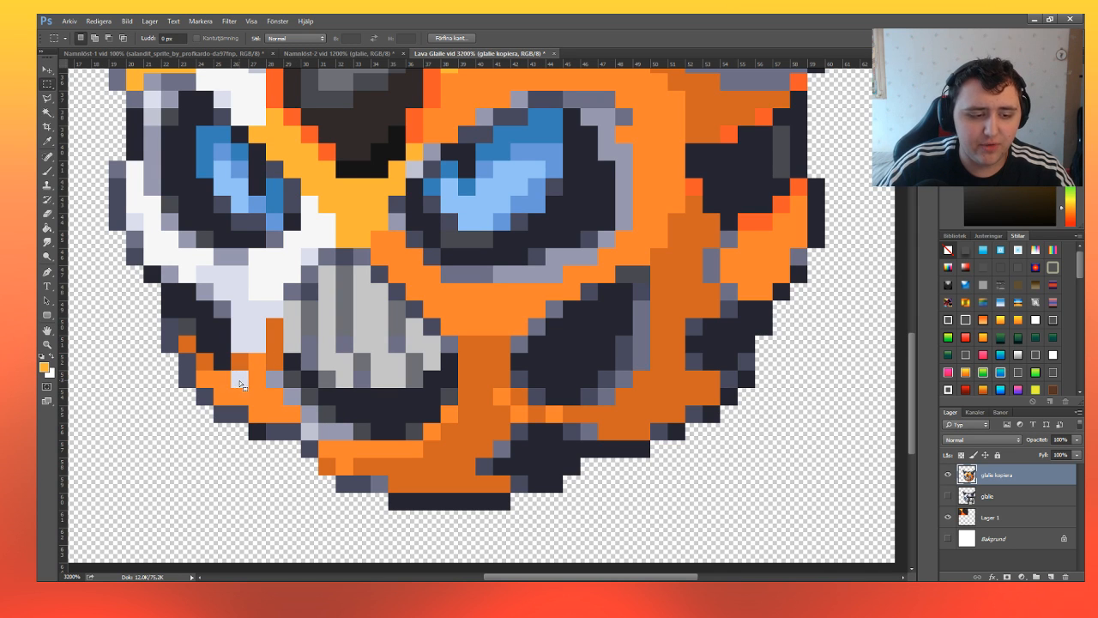
{"action": "left_click", "coordinate": [47, 170]}
{"action": "left_click", "coordinate": [239, 379]}
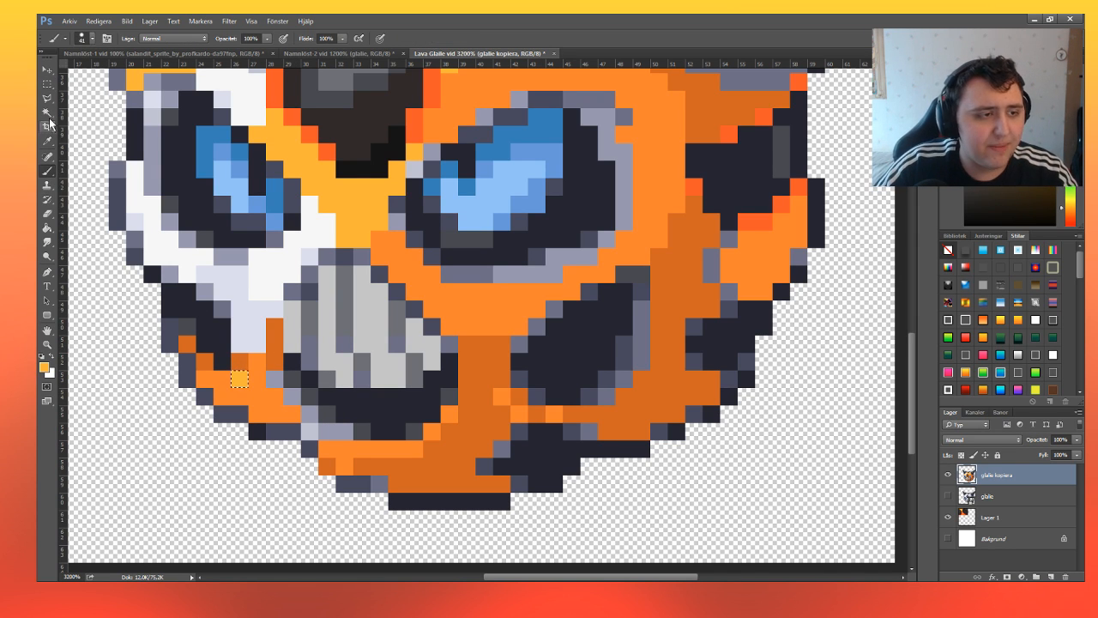
{"action": "left_click", "coordinate": [48, 86]}
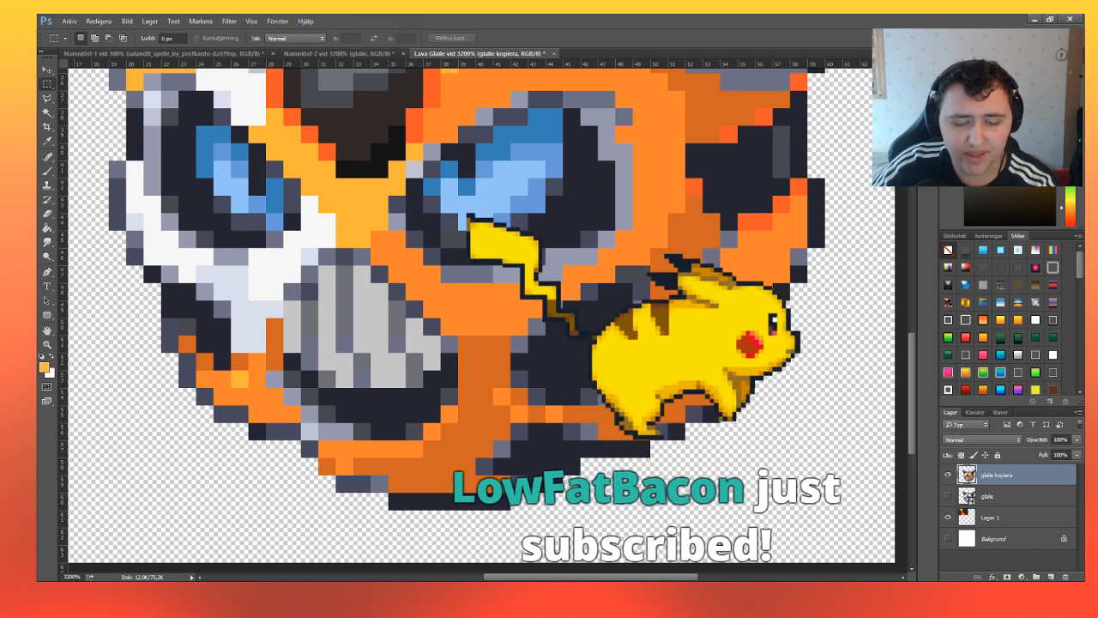
Select the pale lavender patch on the cheek beside the teeth and fill it with the orange sampled from the face.
{"action": "scroll", "coordinate": [274, 336], "scroll_direction": "up", "scroll_amount": 1}
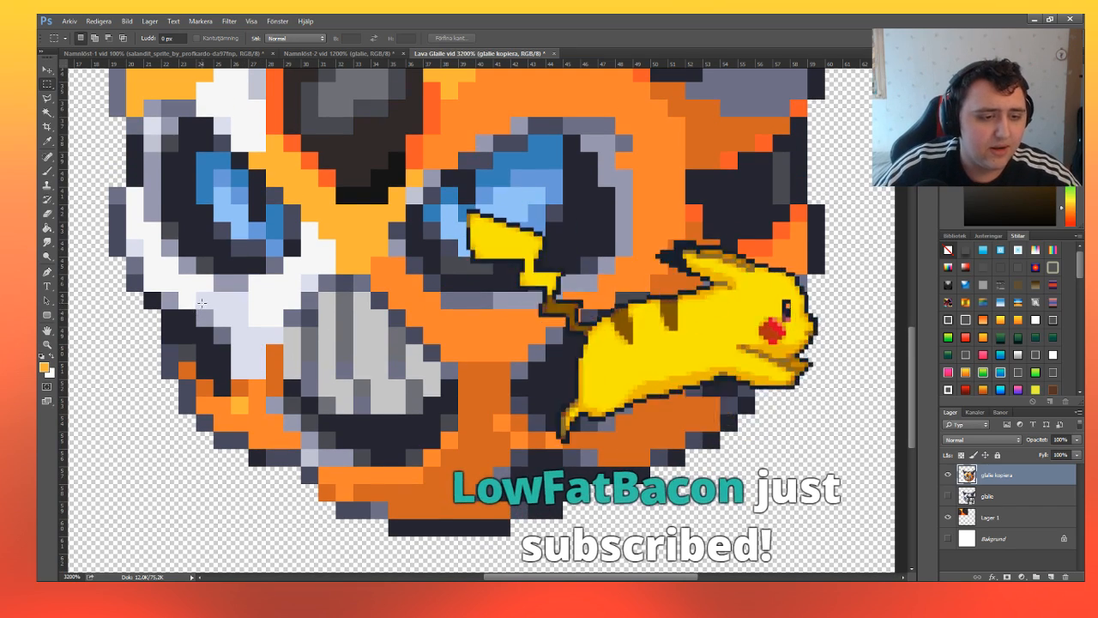
{"action": "left_click_drag", "start_coordinate": [197, 292], "coordinate": [265, 377]}
{"action": "left_click_drag", "start_coordinate": [249, 327], "coordinate": [283, 344]}
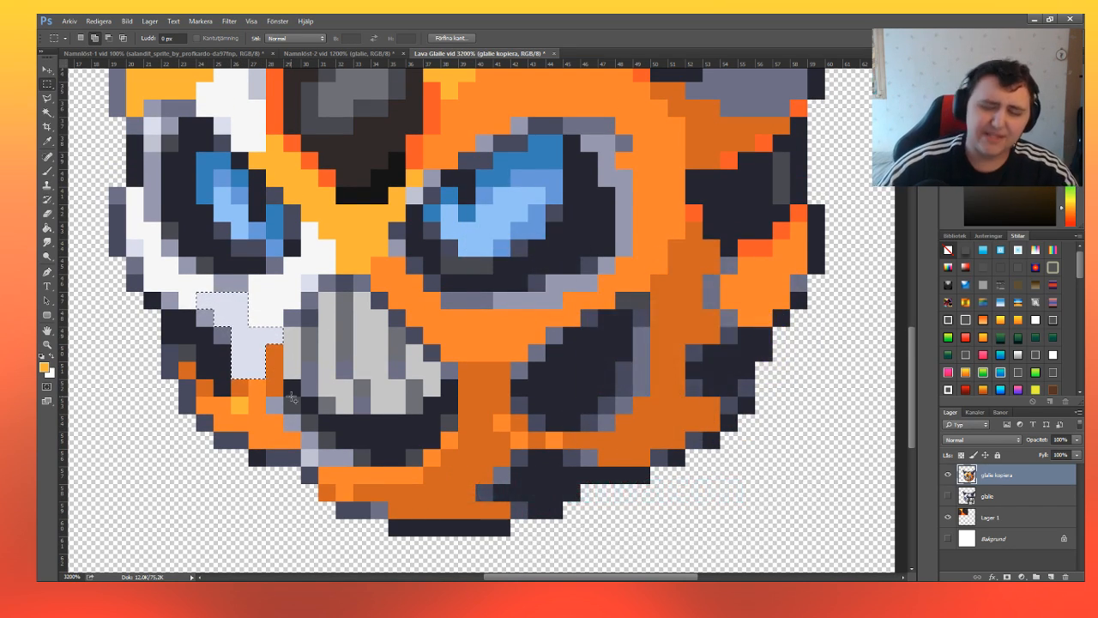
{"action": "left_click", "coordinate": [47, 170]}
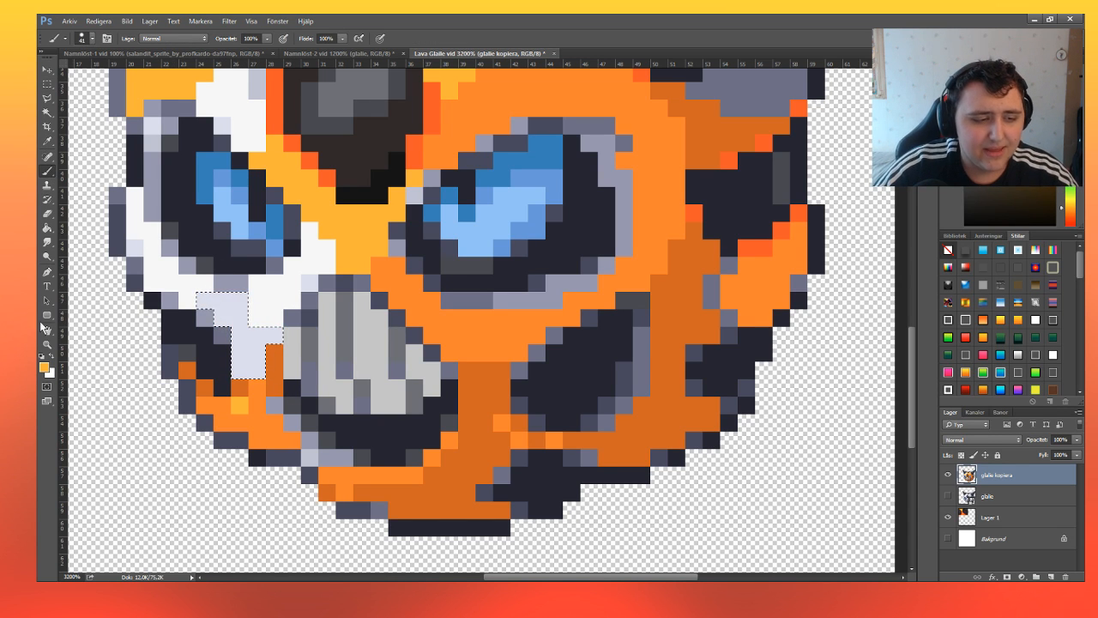
{"action": "key", "text": "i"}
{"action": "left_click", "coordinate": [500, 334]}
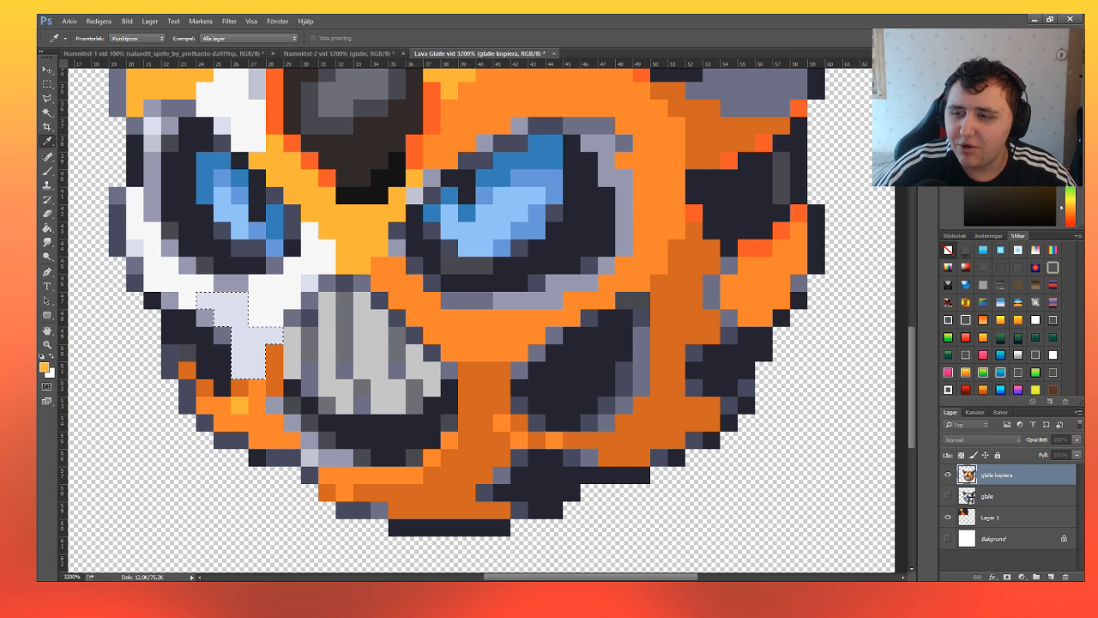
{"action": "key", "text": "b"}
{"action": "key", "text": "alt+BackSpace"}
{"action": "key", "text": "ctrl+d"}
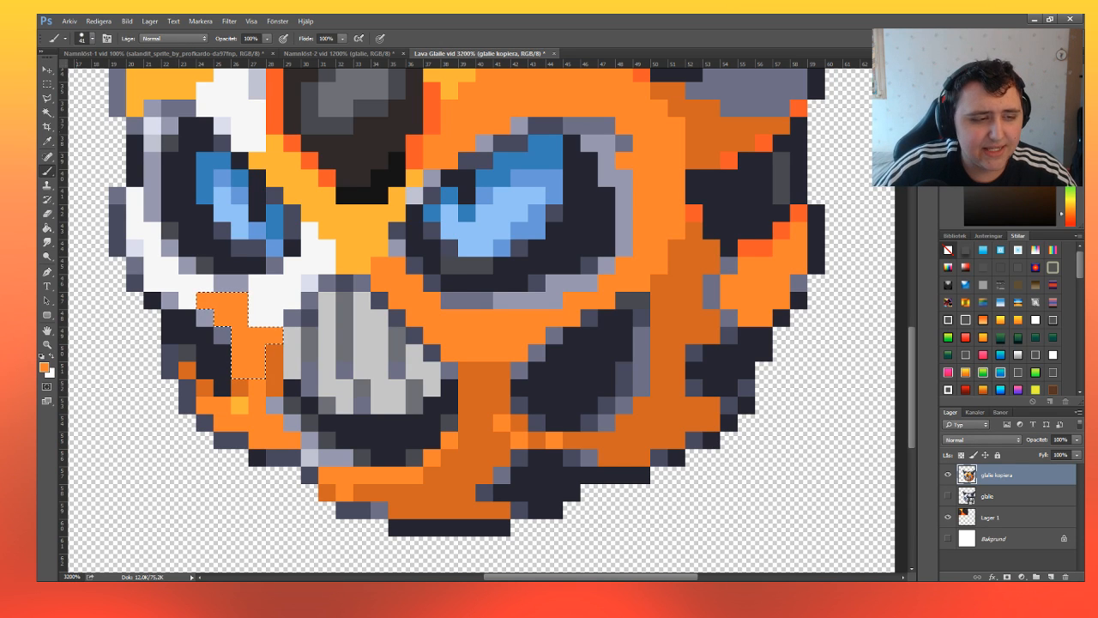
Select the white pixels curving around the outer and lower edge of the left eye and fill them with the yellow-orange sampled from the face.
{"action": "left_click", "coordinate": [47, 83]}
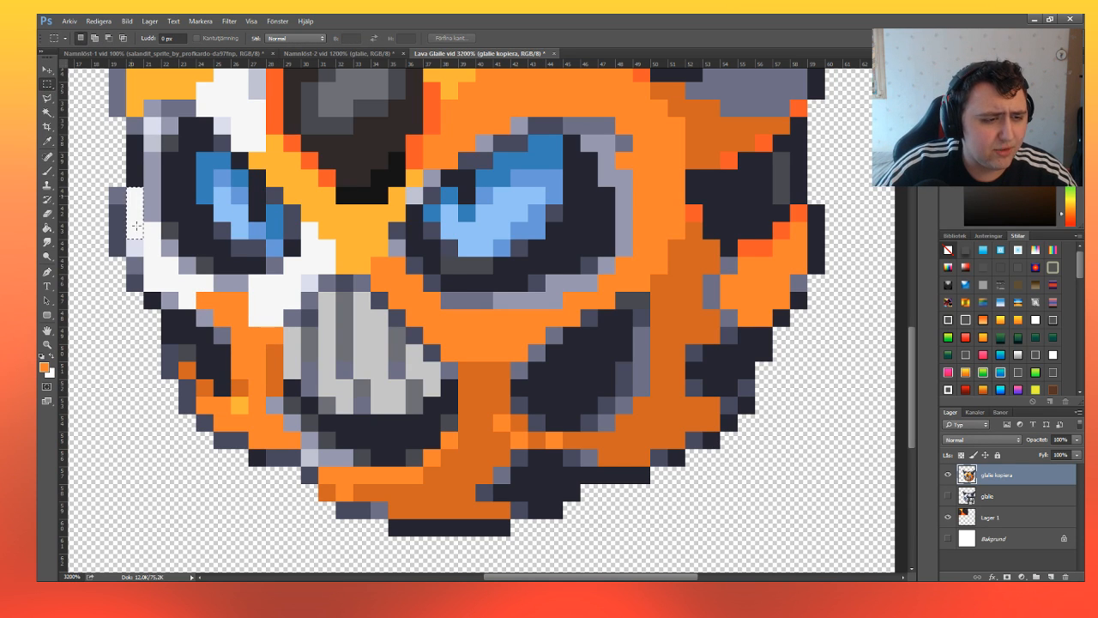
{"action": "left_click_drag", "start_coordinate": [136, 225], "coordinate": [136, 229]}
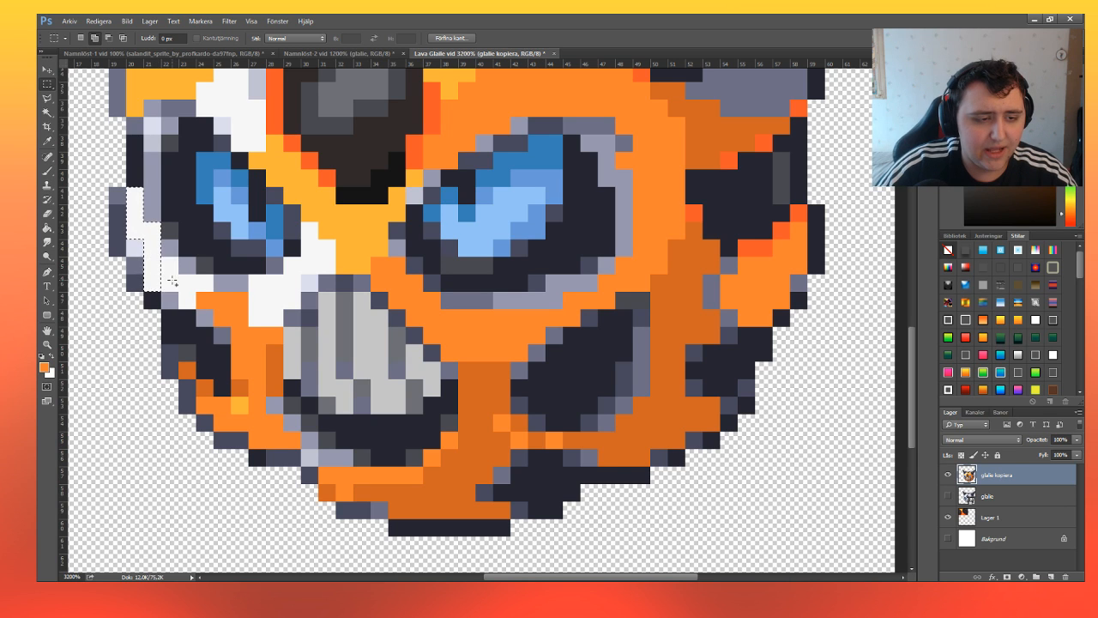
{"action": "left_click_drag", "start_coordinate": [171, 282], "coordinate": [192, 292]}
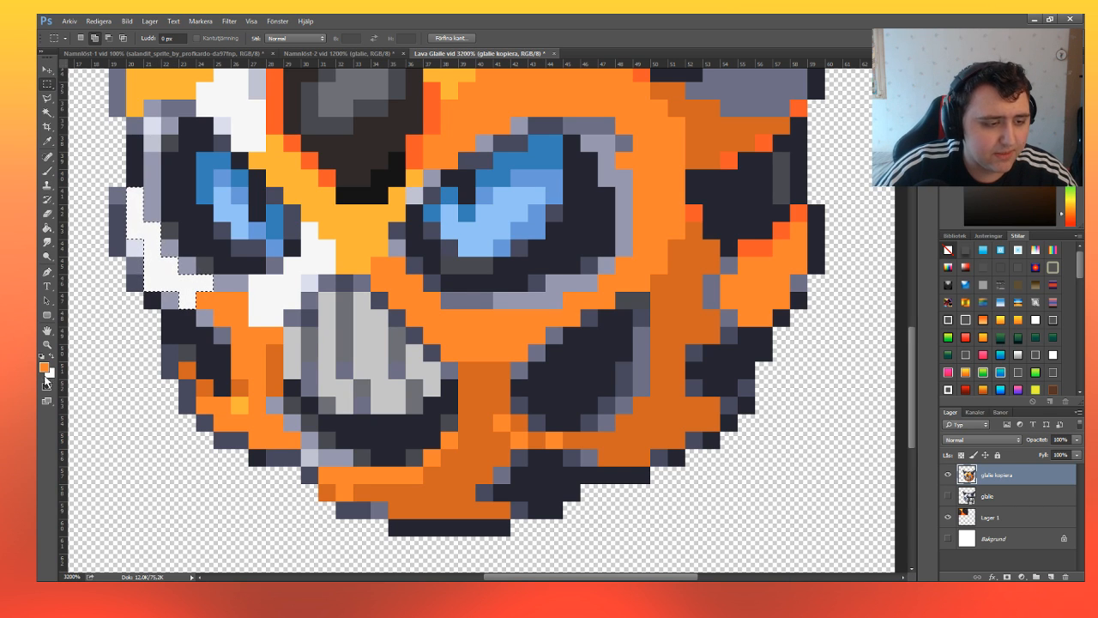
{"action": "key", "text": "i"}
{"action": "key", "text": "m"}
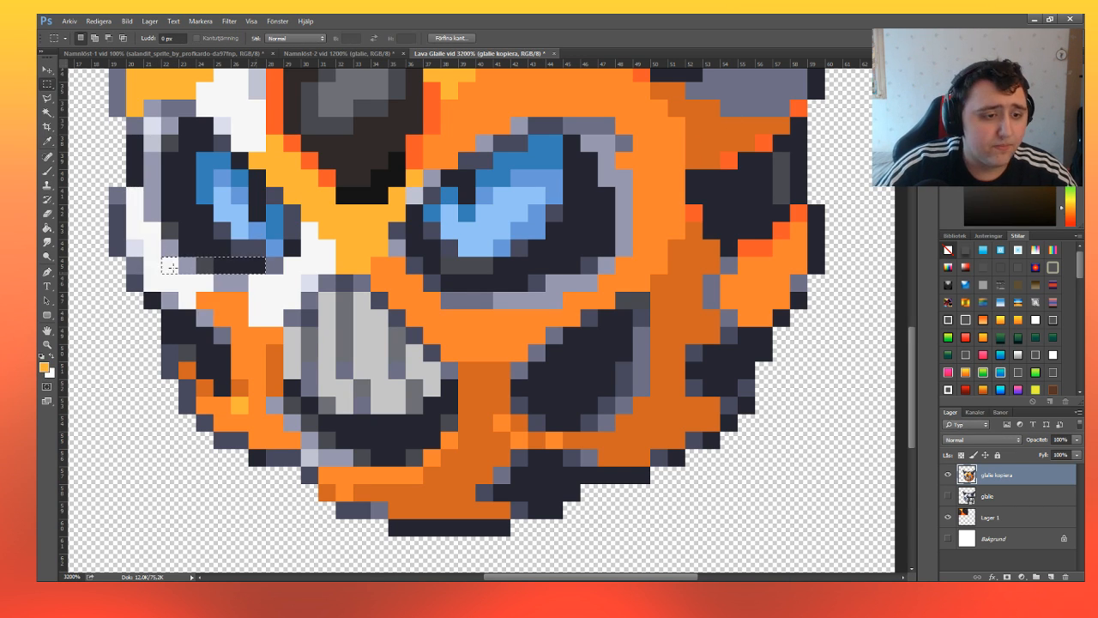
{"action": "left_click", "coordinate": [47, 170]}
{"action": "key", "text": "alt+BackSpace"}
Select the white patch running from the inner corner of the left eye down beside the teeth, leaving out the lavender pixel.
{"action": "left_click", "coordinate": [47, 83]}
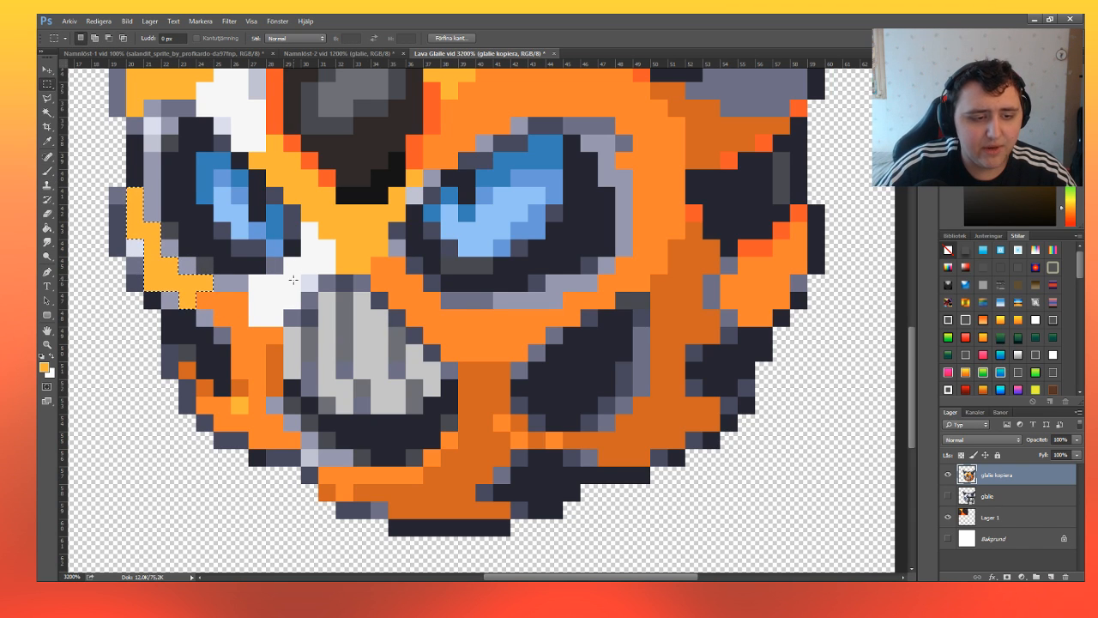
{"action": "left_click", "coordinate": [247, 276]}
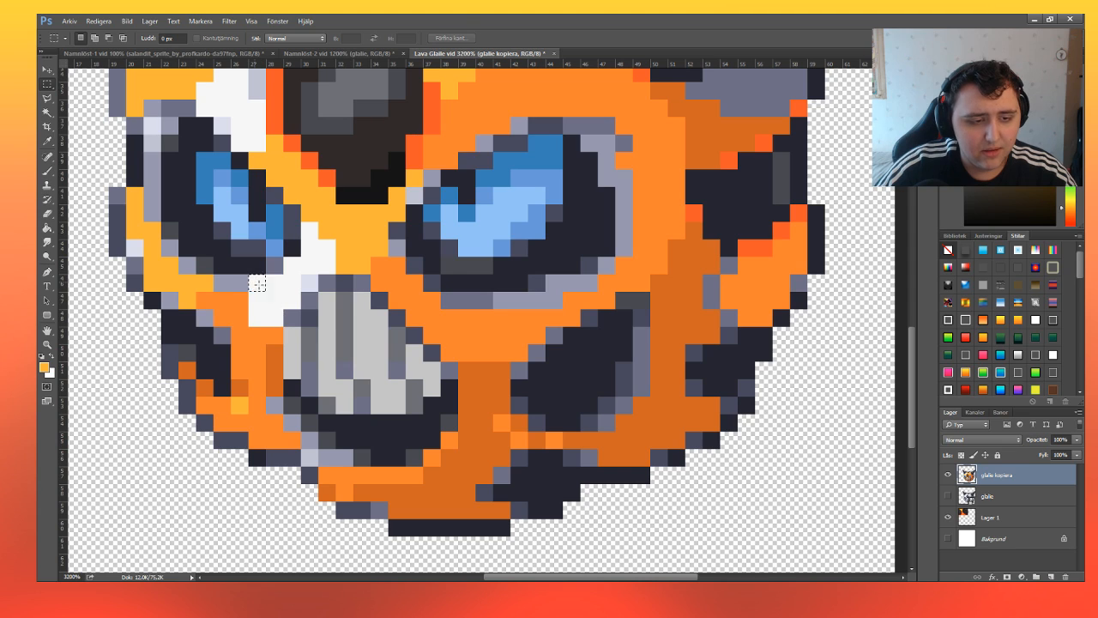
{"action": "left_click_drag", "start_coordinate": [248, 276], "coordinate": [283, 326]}
{"action": "left_click_drag", "start_coordinate": [286, 262], "coordinate": [298, 307]}
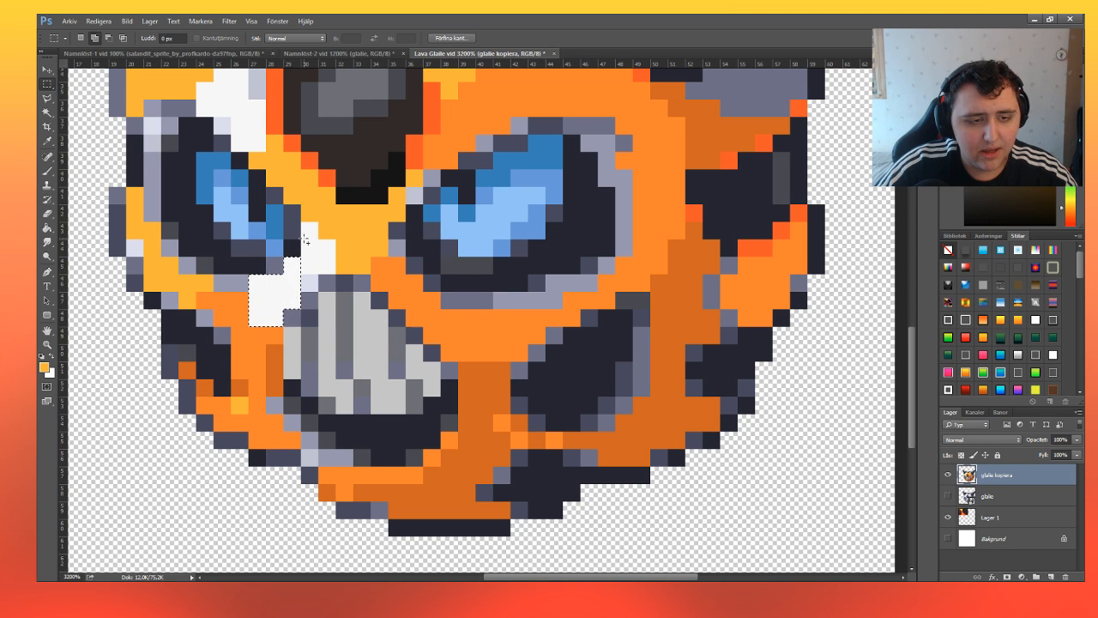
{"action": "mouse_move", "coordinate": [302, 225]}
{"action": "left_mouse_down"}
{"action": "mouse_move", "coordinate": [316, 271]}
{"action": "mouse_move", "coordinate": [333, 272]}
{"action": "left_mouse_up"}
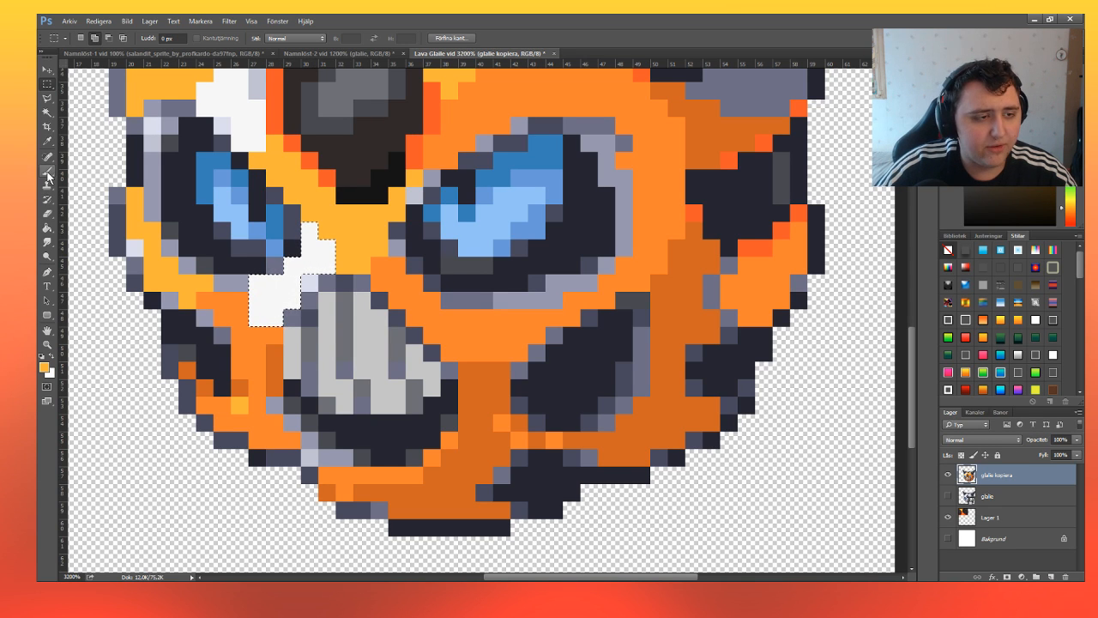
Try yellow-orange as the fill for the selected white patch beside the teeth, and undo it.
{"action": "left_click", "coordinate": [47, 170]}
{"action": "left_click", "coordinate": [293, 271]}
{"action": "scroll", "coordinate": [309, 417], "scroll_direction": "up", "scroll_amount": 3}
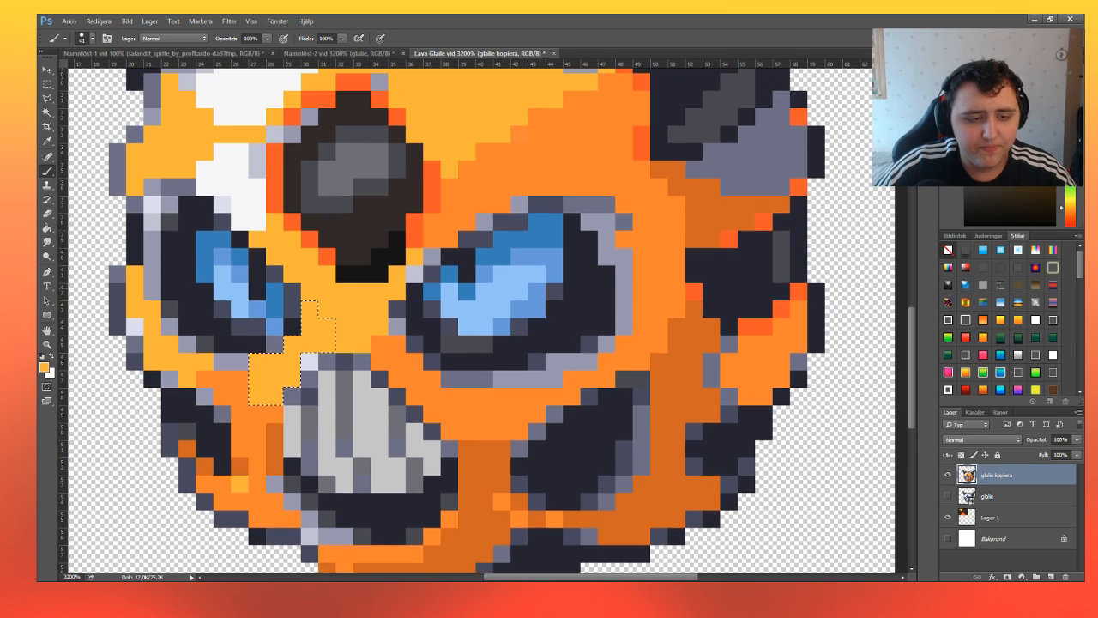
{"action": "key", "text": "ctrl+z"}
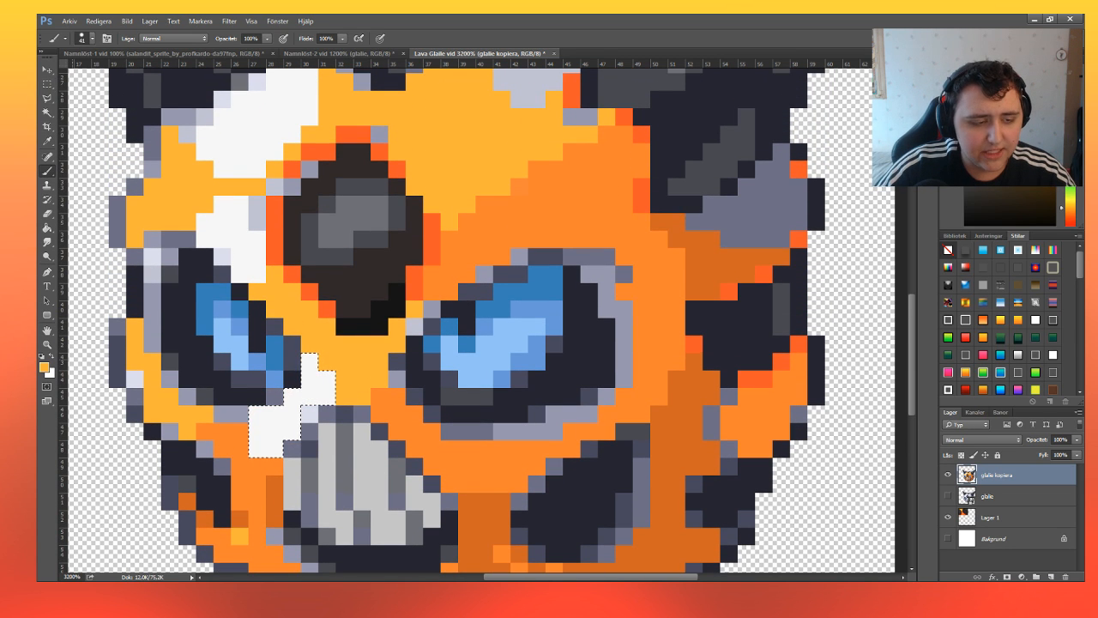
Fill the selected patch with the near-black sampled from the lower edge of the forehead gem, and clear the selection.
{"action": "key", "text": "i"}
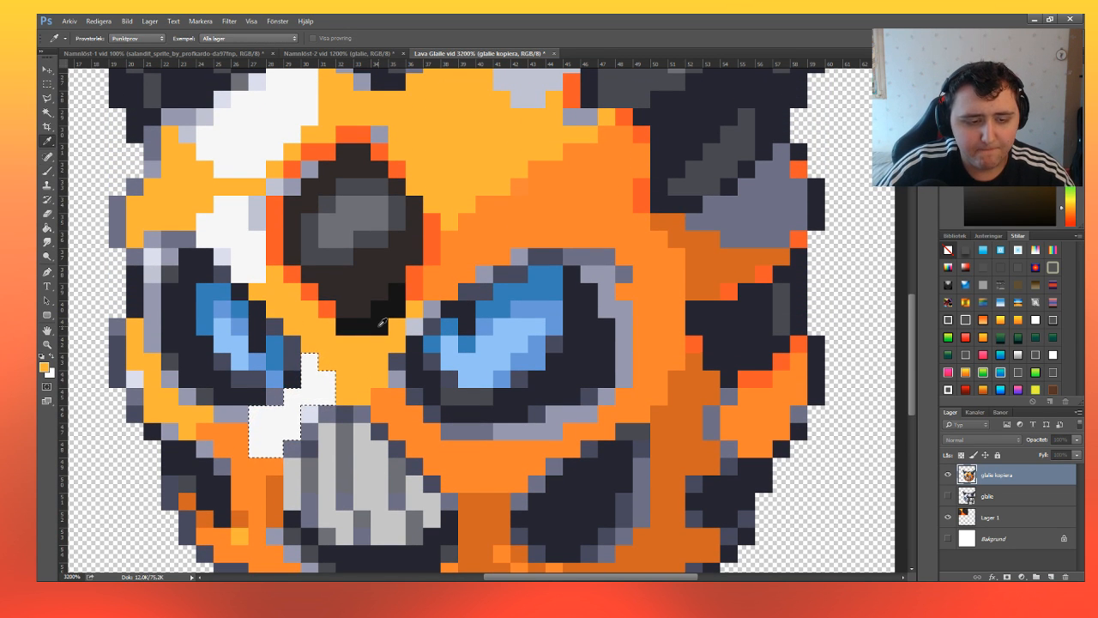
{"action": "key", "text": "b"}
{"action": "key", "text": "d"}
{"action": "key", "text": "alt+BackSpace"}
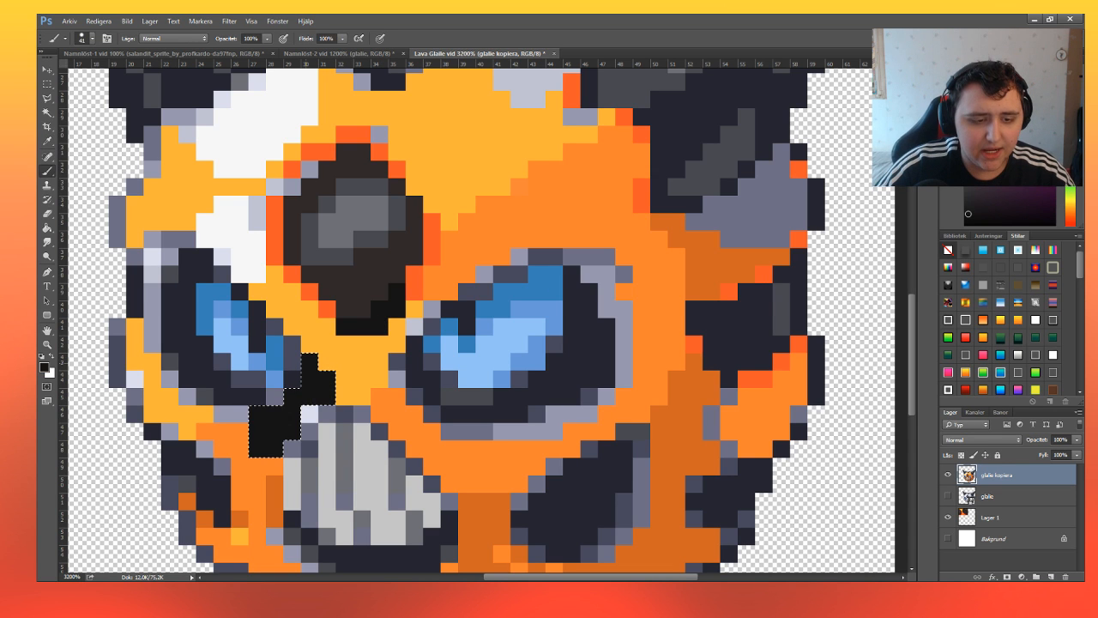
{"action": "key", "text": "m"}
{"action": "key", "text": "ctrl+d"}
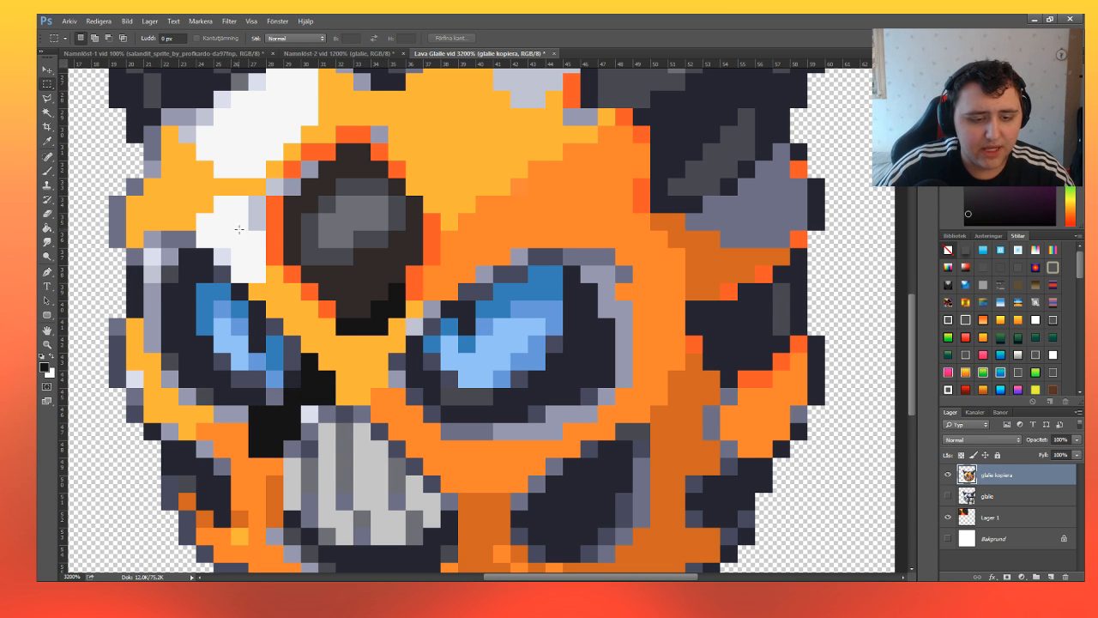
Select the single lavender pixel at the upper-left corner of the teeth and paint it with the orange sampled from the face.
{"action": "scroll", "coordinate": [331, 278], "scroll_direction": "down", "scroll_amount": 3}
{"action": "scroll", "coordinate": [331, 276], "scroll_direction": "down", "scroll_amount": 3}
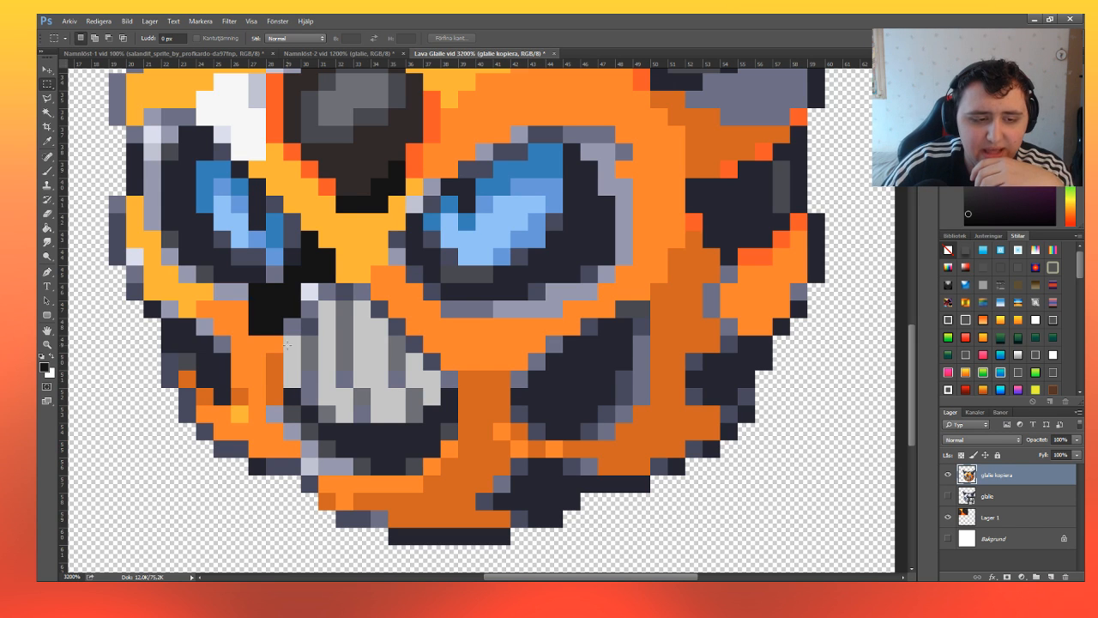
{"action": "left_click_drag", "start_coordinate": [302, 285], "coordinate": [312, 296]}
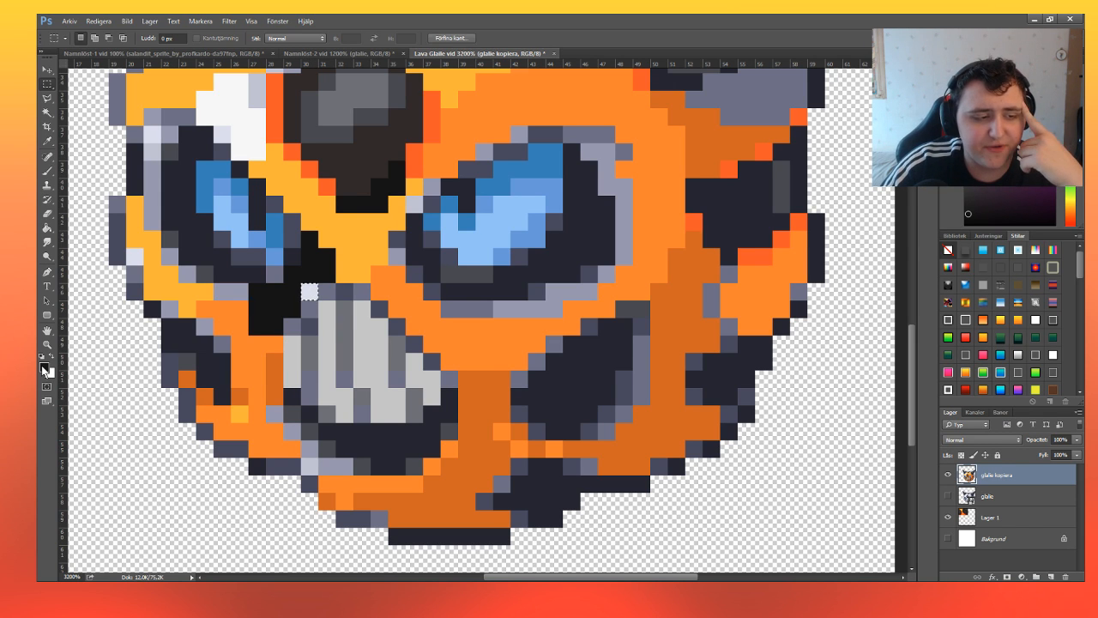
{"action": "left_click", "coordinate": [44, 368]}
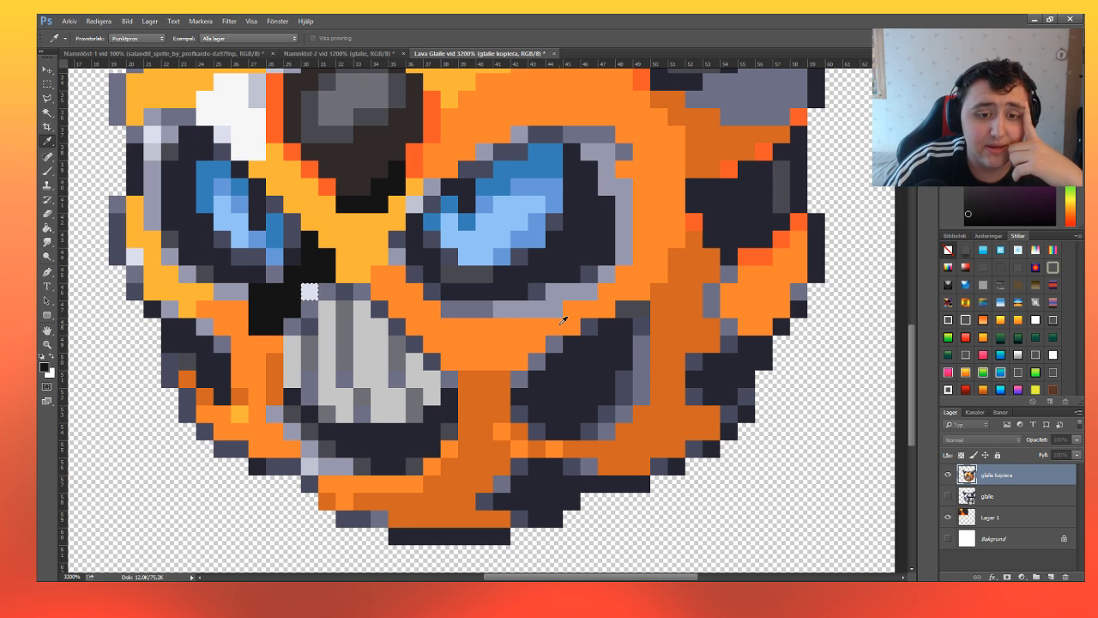
{"action": "key", "text": "Return"}
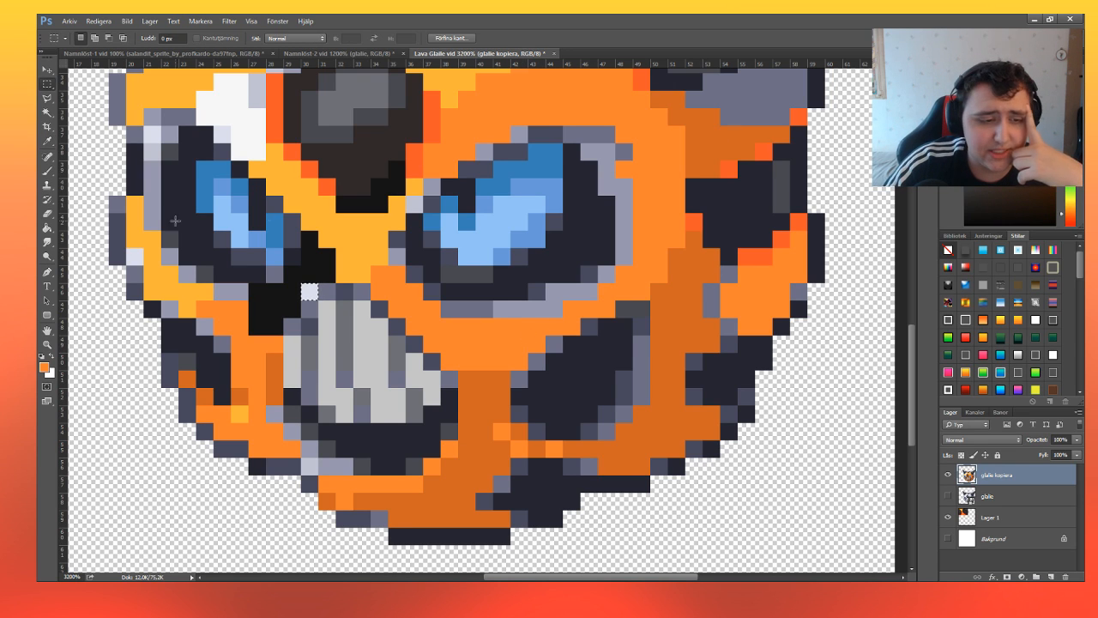
{"action": "left_click", "coordinate": [47, 171]}
{"action": "left_click", "coordinate": [309, 291]}
{"action": "scroll", "coordinate": [310, 292], "scroll_direction": "up", "scroll_amount": 1}
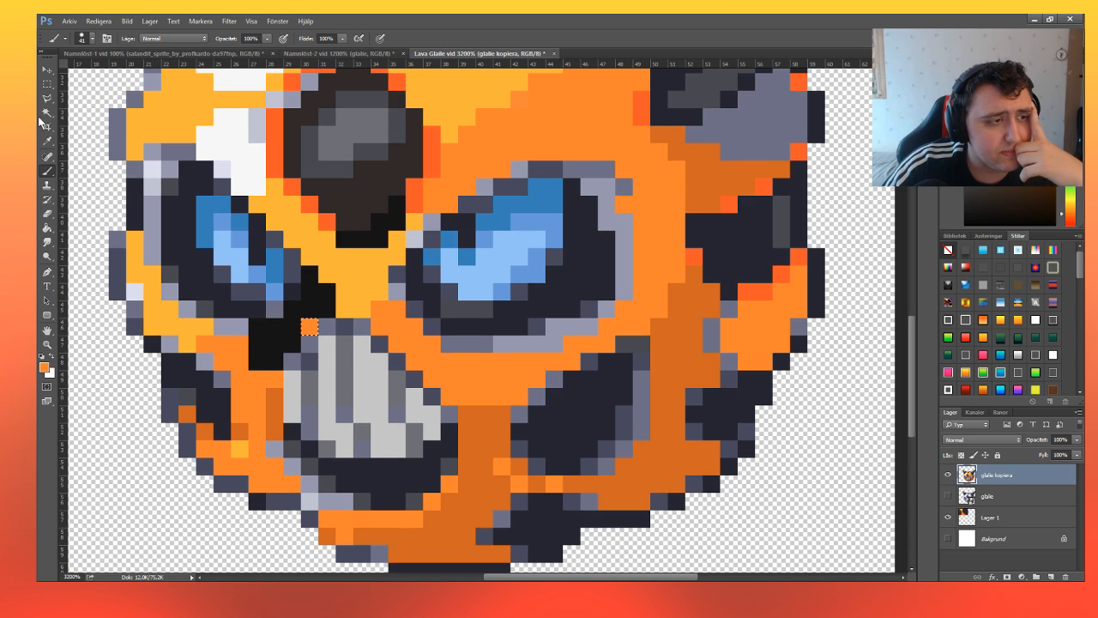
Select the lavender-grey pixels stepping along the lower-left edge of the mouth, leaving out the lightest one.
{"action": "key", "text": "m"}
{"action": "left_click_drag", "start_coordinate": [271, 444], "coordinate": [319, 497]}
{"action": "key", "text": "i"}
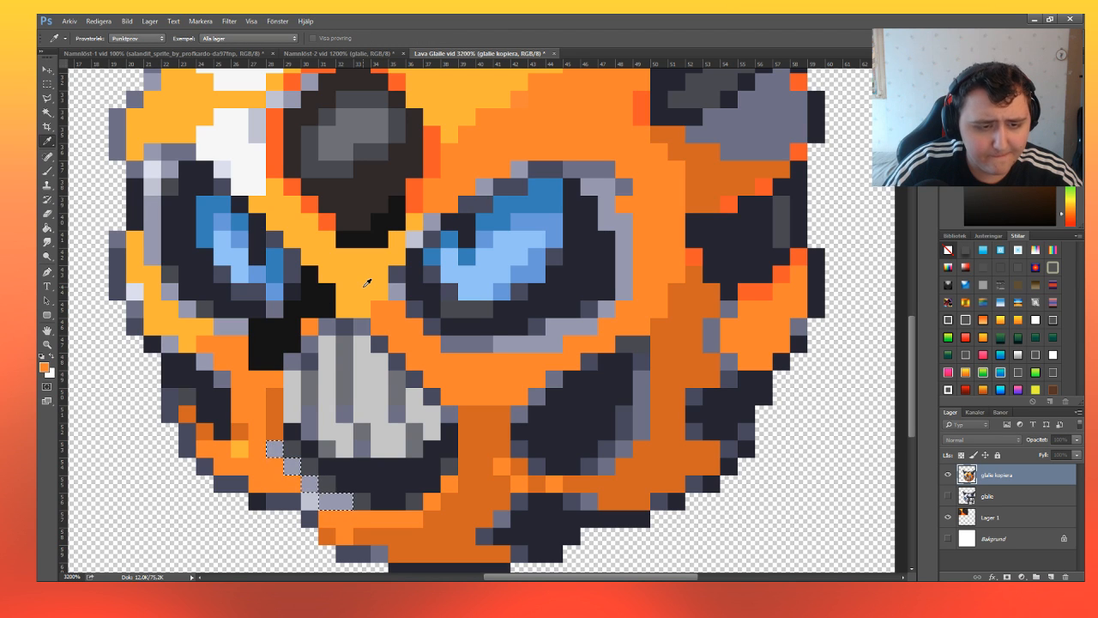
Try the lighter orange on the selected pixels along the mouth's lower-left edge, and undo it.
{"action": "key", "text": "Return"}
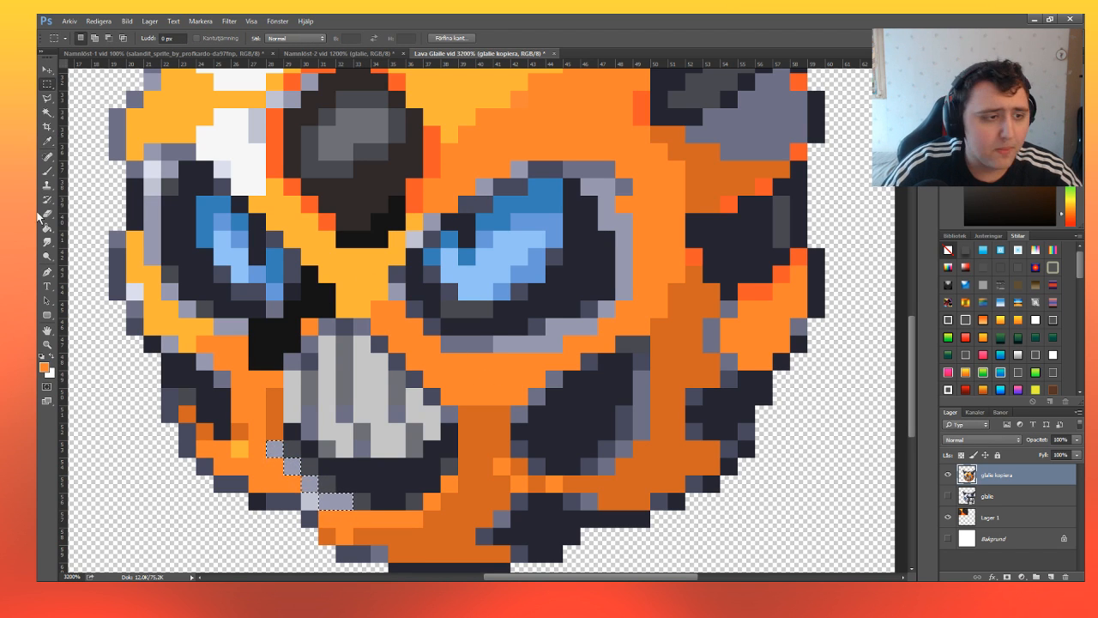
{"action": "left_click", "coordinate": [47, 171]}
{"action": "left_click", "coordinate": [310, 484]}
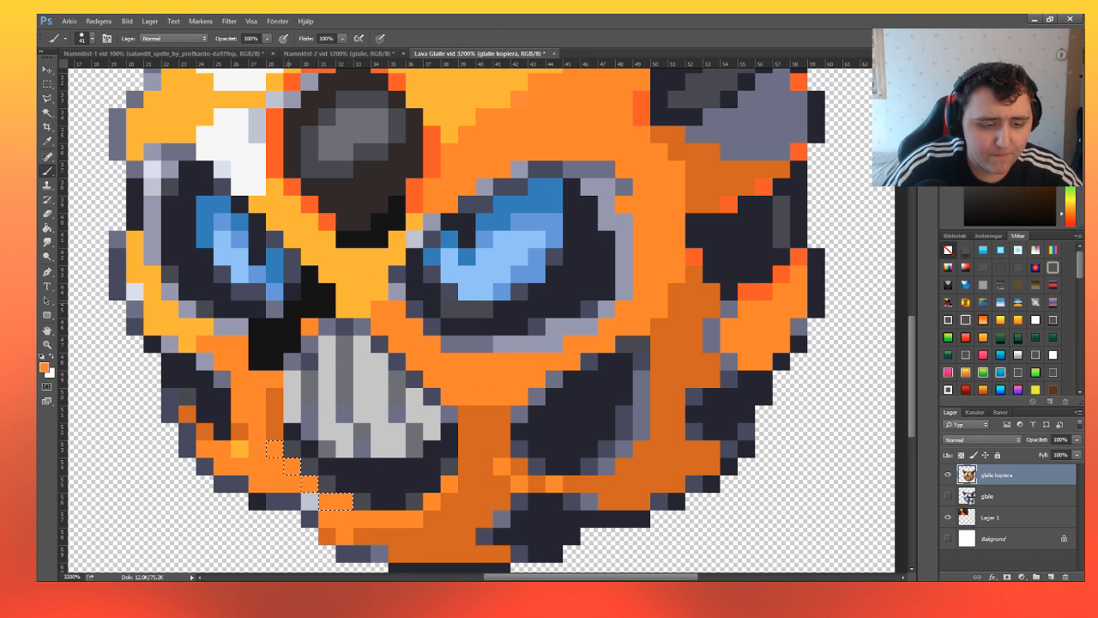
{"action": "left_click", "coordinate": [48, 87]}
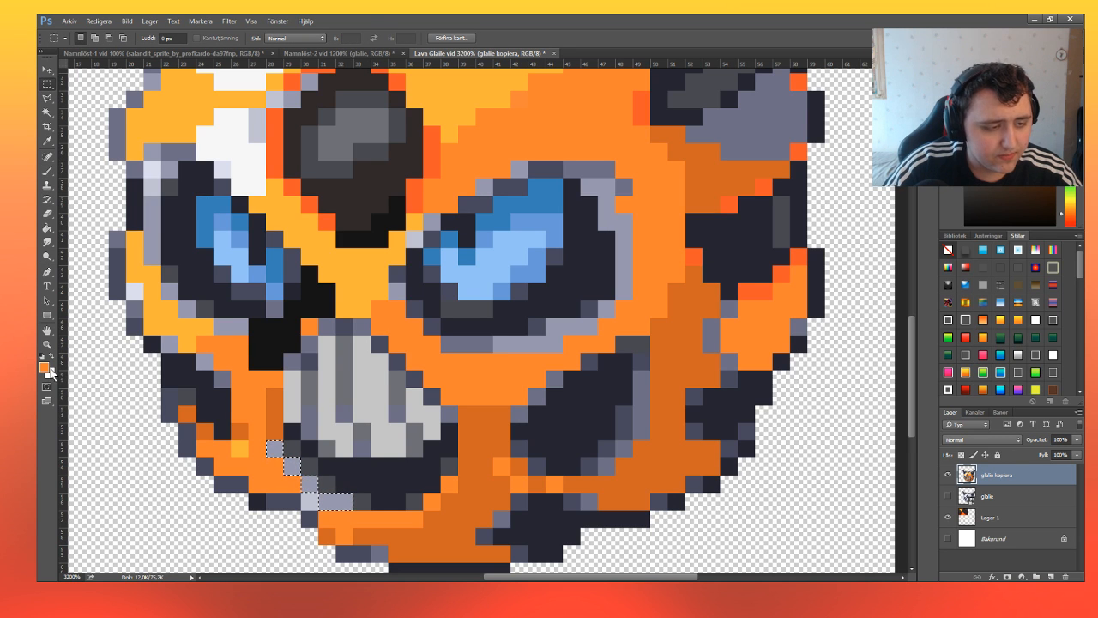
{"action": "key", "text": "ctrl+z"}
Sample the darker orange from the face's shaded side and paint the selected pixels along the mouth's lower-left edge with it.
{"action": "key", "text": "i"}
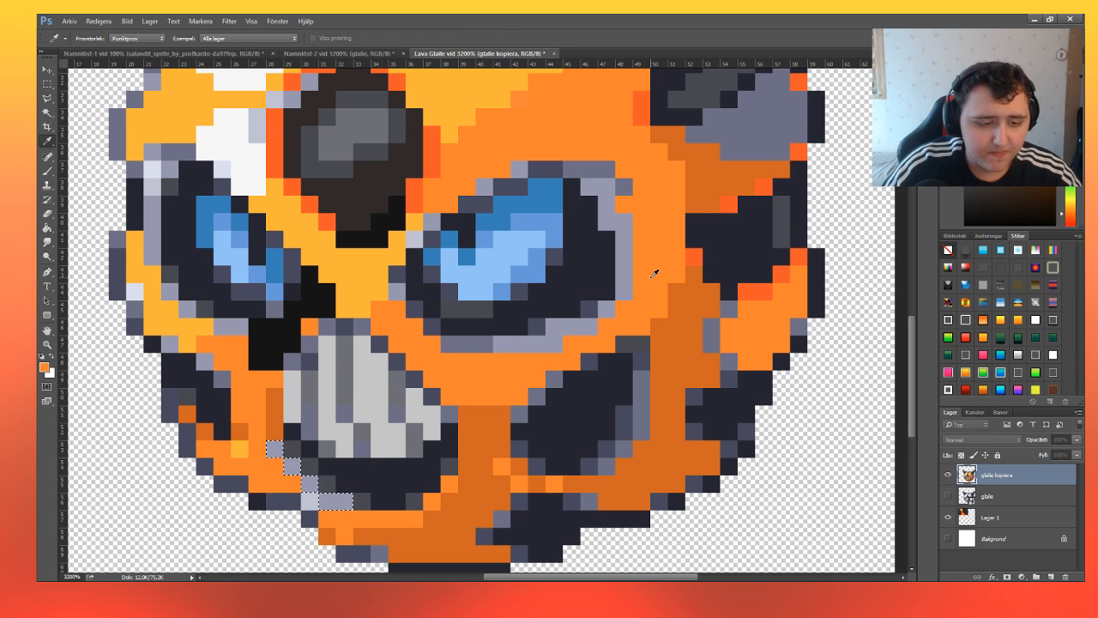
{"action": "key", "text": "m"}
{"action": "left_click", "coordinate": [49, 173]}
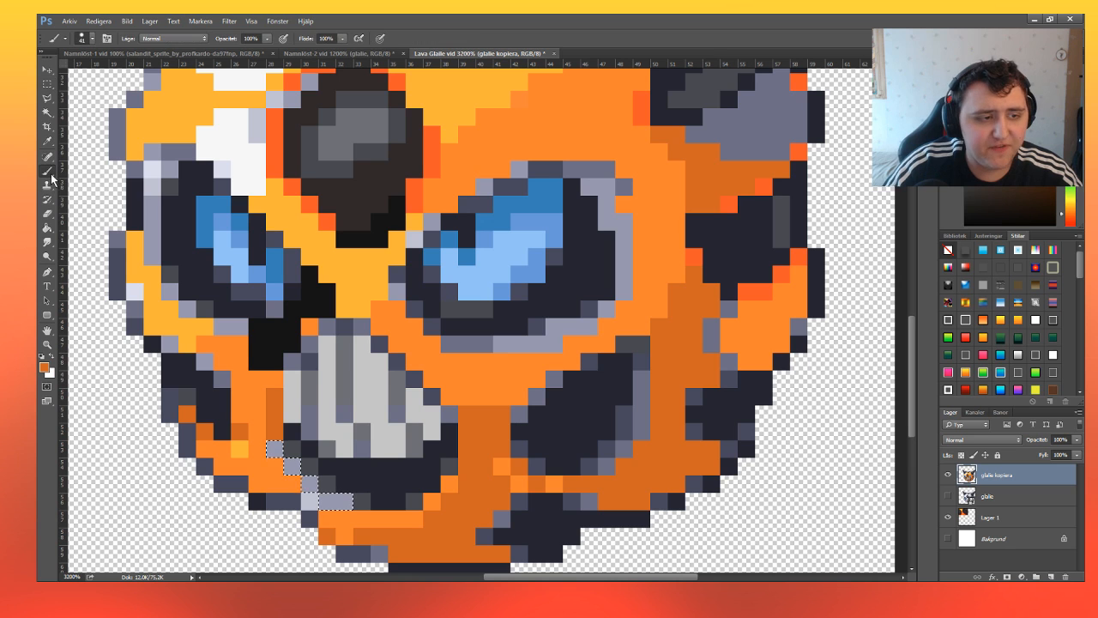
{"action": "left_click", "coordinate": [302, 473]}
Select the remaining pale pixel below the mouth's lower-left edge and paint it with the lighter orange sampled from the cheek.
{"action": "left_click", "coordinate": [48, 83]}
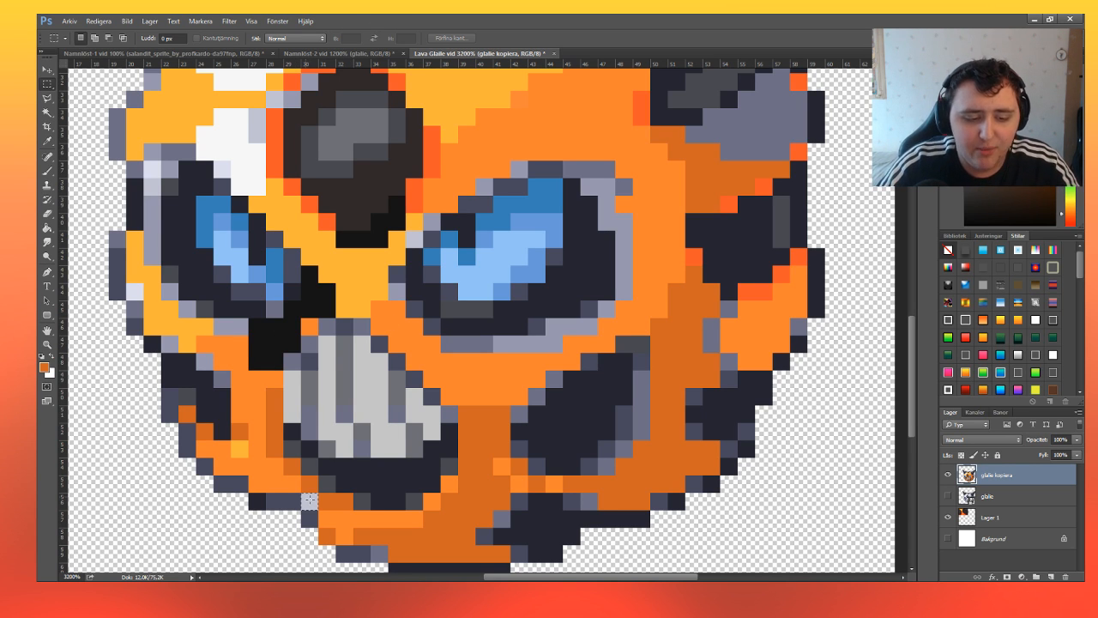
{"action": "key", "text": "i"}
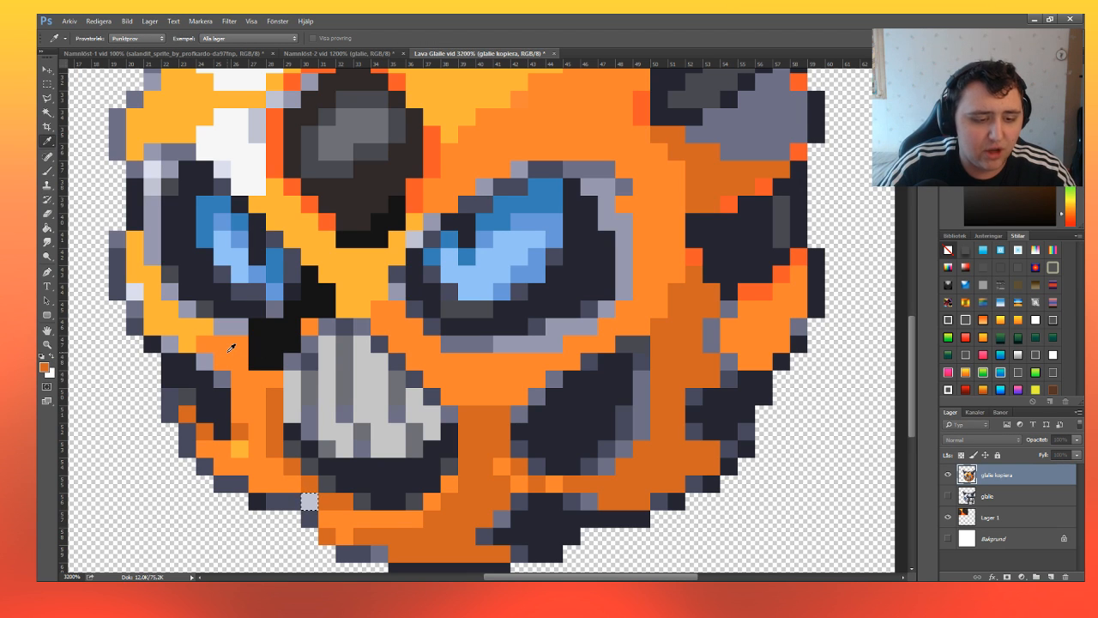
{"action": "key", "text": "b"}
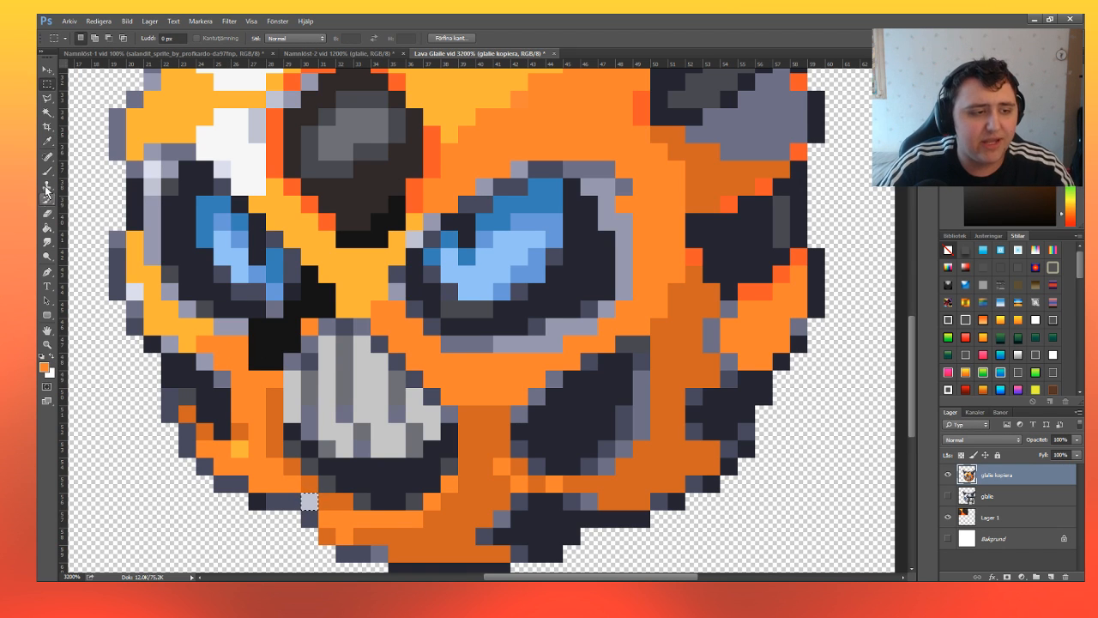
{"action": "left_click", "coordinate": [309, 501]}
Select the pale pixel on the face's outer edge beside the left eye, paint it orange, and reduce the brush size to 13.
{"action": "key", "text": "m"}
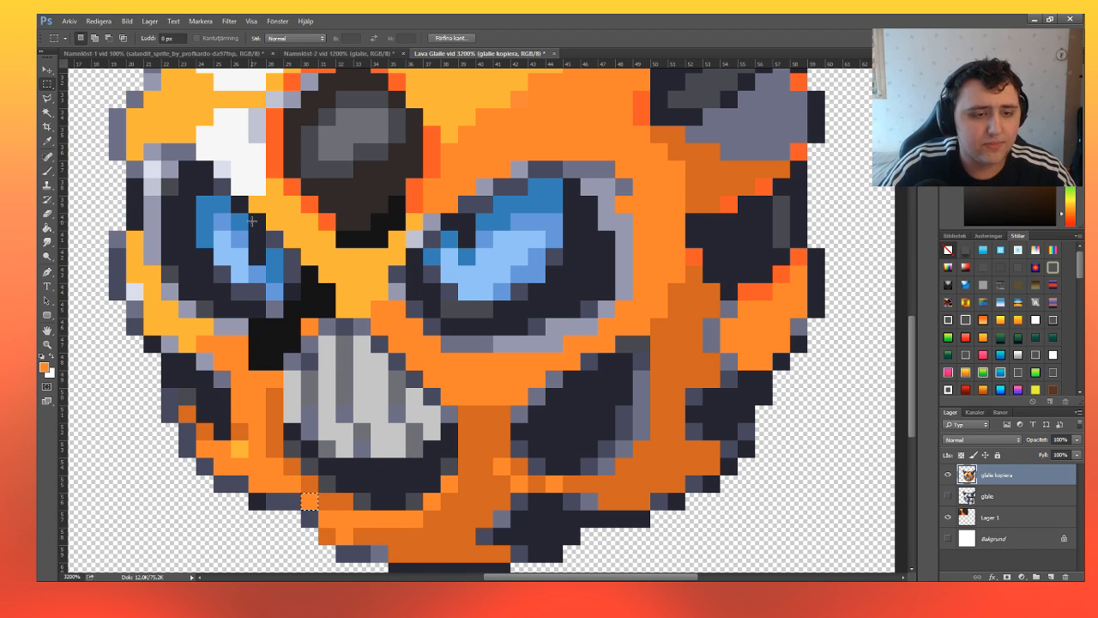
{"action": "left_click", "coordinate": [47, 170]}
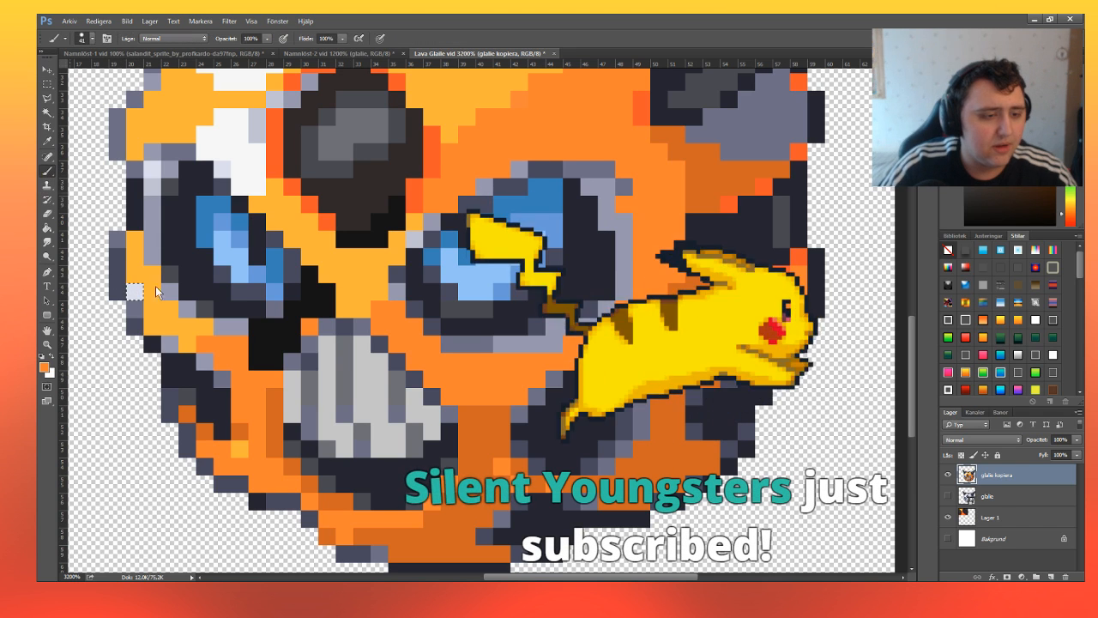
{"action": "left_click", "coordinate": [136, 290]}
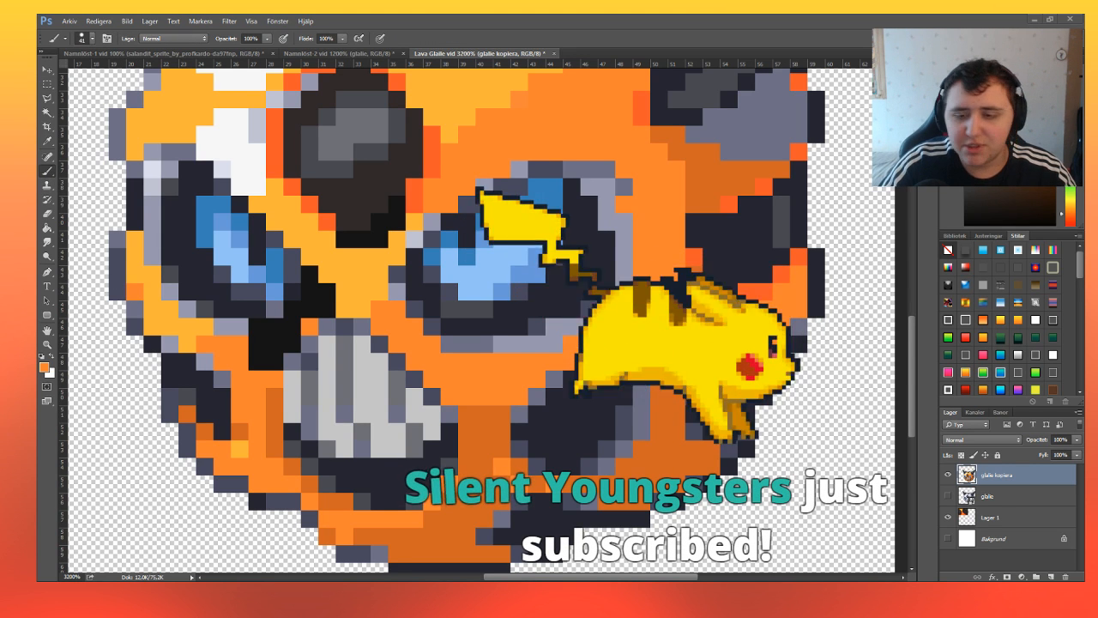
{"action": "left_click", "coordinate": [93, 39]}
{"action": "left_click_drag", "start_coordinate": [104, 76], "coordinate": [96, 76]}
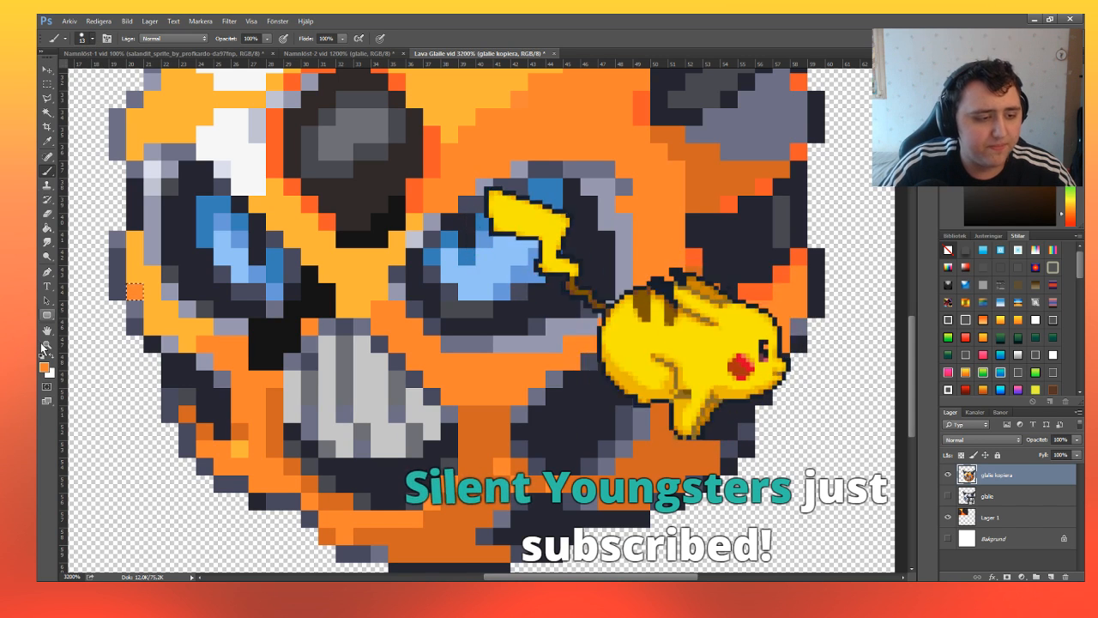
Select the white patch between the left eye and the forehead gem and fill it with near-black sampled from beside the mouth.
{"action": "key", "text": "m"}
{"action": "scroll", "coordinate": [246, 302], "scroll_direction": "up", "scroll_amount": 3}
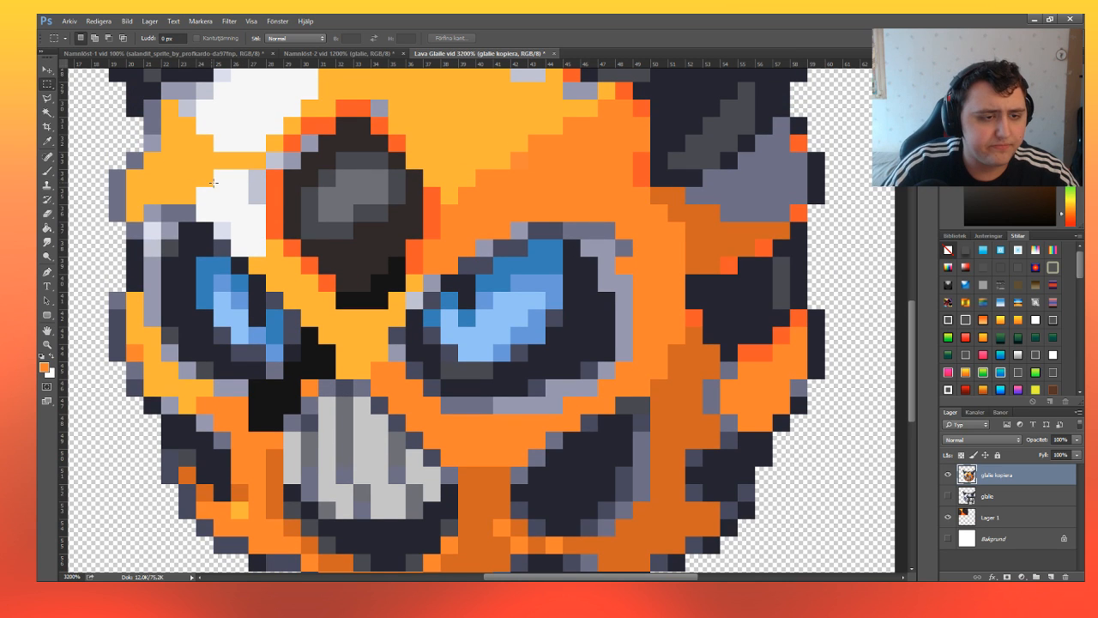
{"action": "left_click_drag", "start_coordinate": [215, 171], "coordinate": [240, 214]}
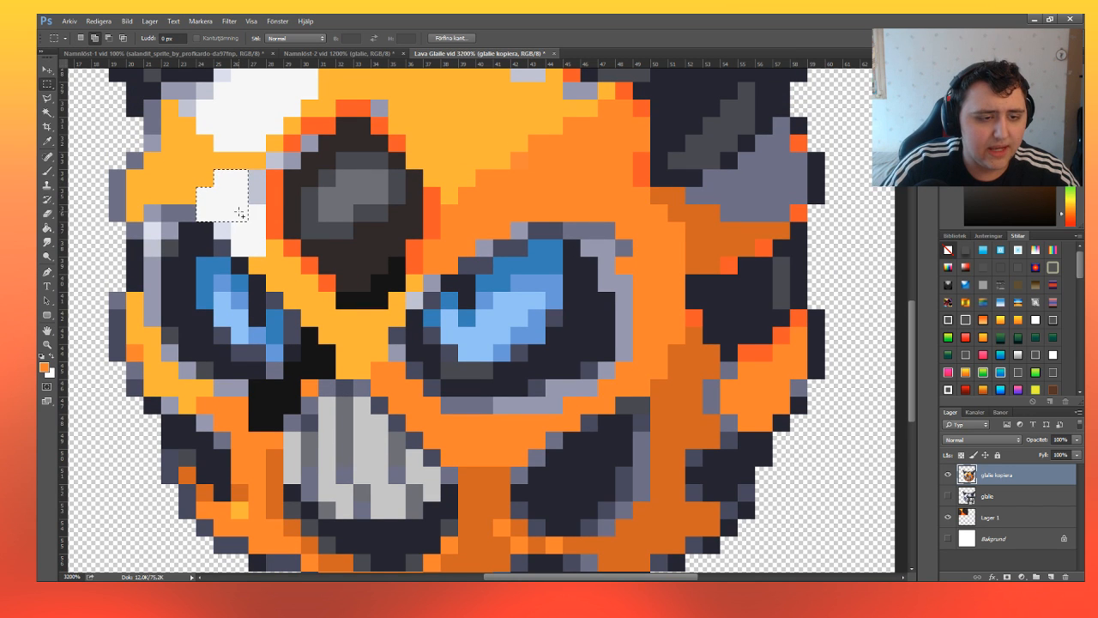
{"action": "key", "text": "i"}
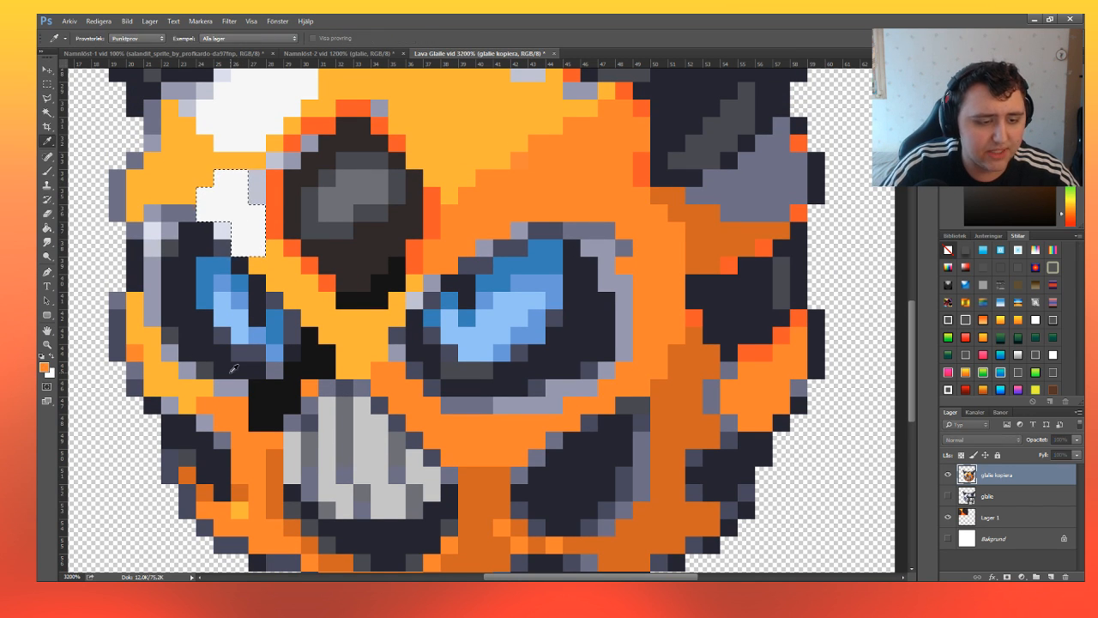
{"action": "left_click", "coordinate": [288, 390]}
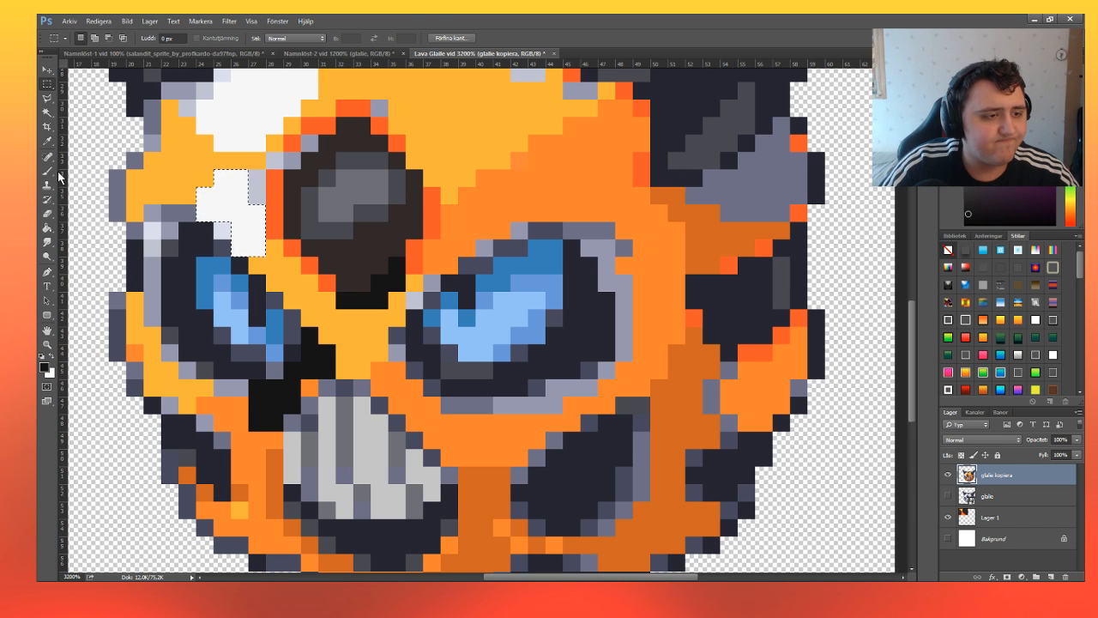
{"action": "key", "text": "b"}
{"action": "key", "text": "alt+BackSpace"}
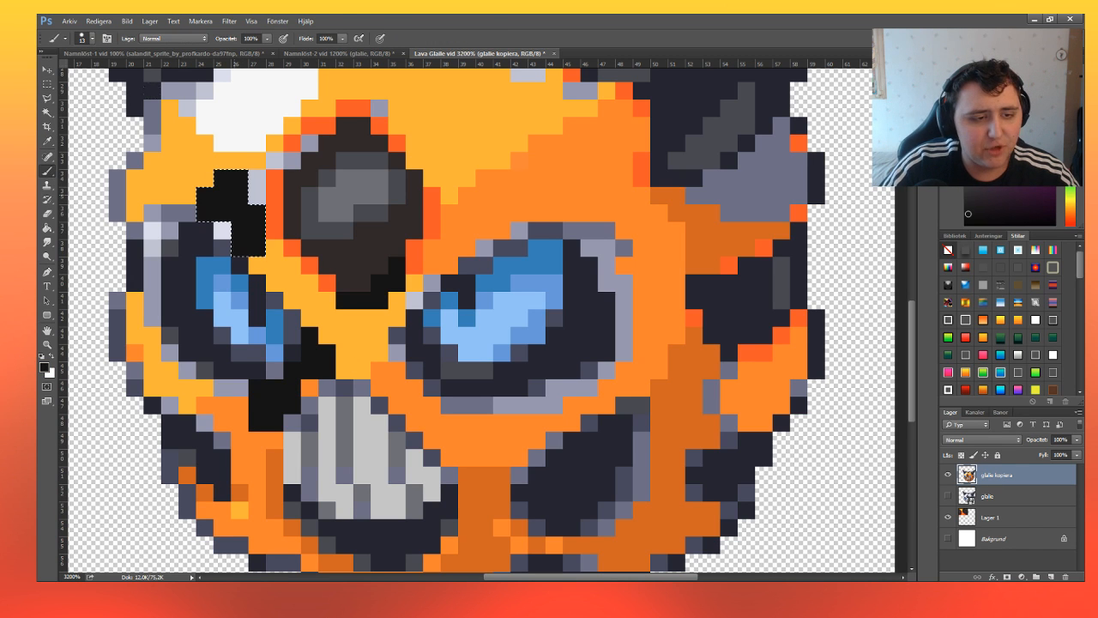
Select the pale pixels at the left eye's upper corners, paint them with yellow-orange sampled from between the eyes, and clear the selection.
{"action": "left_click", "coordinate": [47, 83]}
{"action": "left_click_drag", "start_coordinate": [214, 223], "coordinate": [231, 240]}
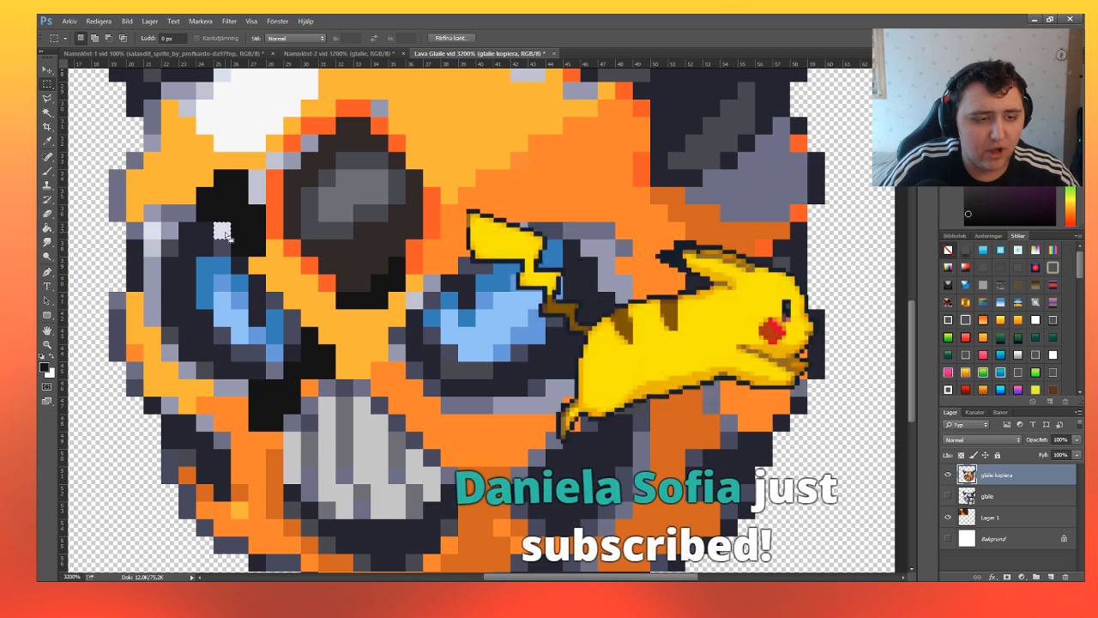
{"action": "left_click_drag", "start_coordinate": [146, 225], "coordinate": [160, 255]}
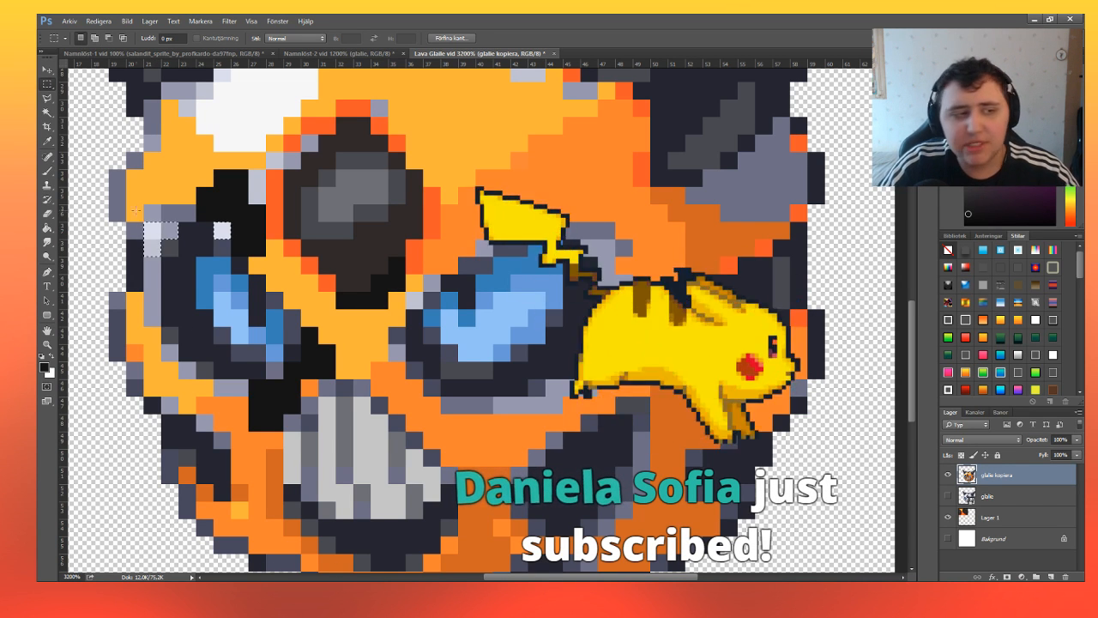
{"action": "left_click", "coordinate": [47, 171]}
{"action": "key", "text": "i"}
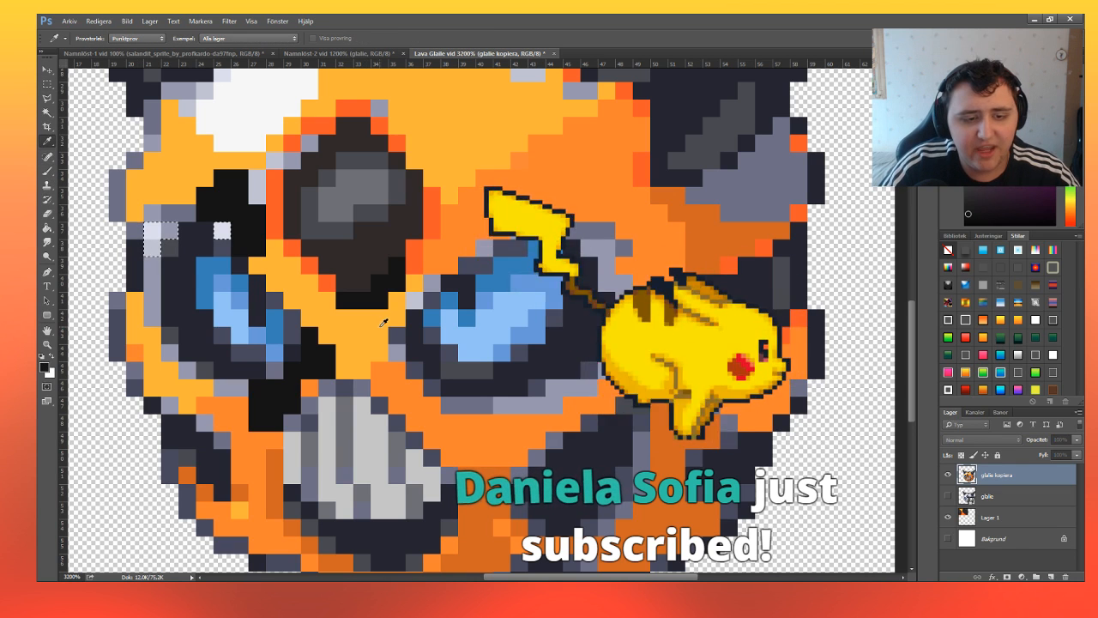
{"action": "left_click", "coordinate": [368, 322], "text": "alt"}
{"action": "left_click_drag", "start_coordinate": [221, 232], "coordinate": [154, 239]}
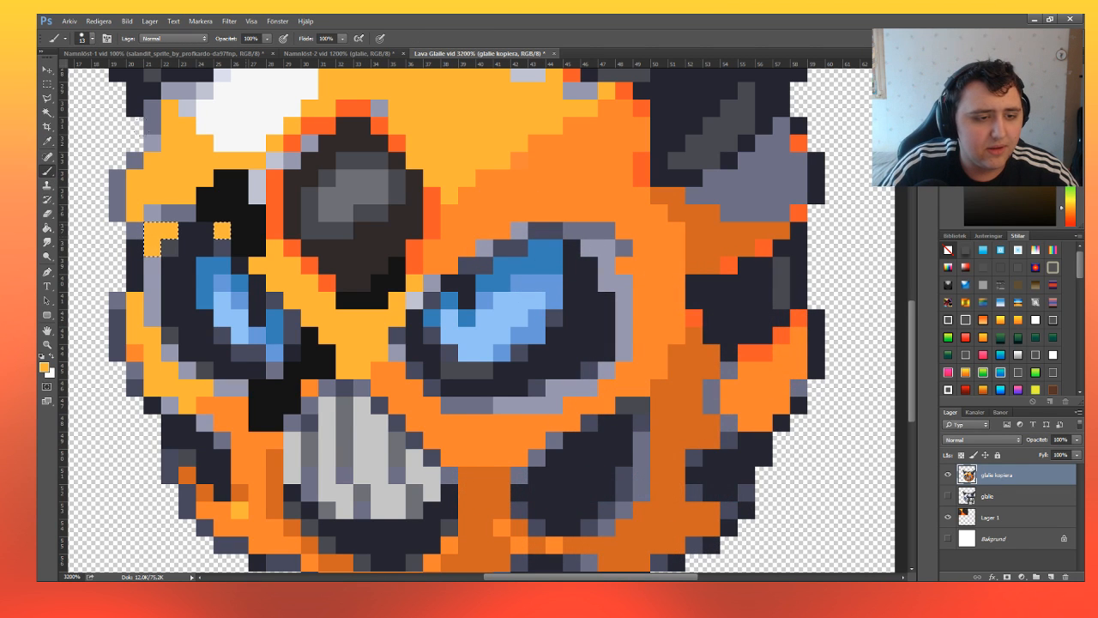
{"action": "left_click", "coordinate": [48, 83]}
{"action": "left_click", "coordinate": [222, 158]}
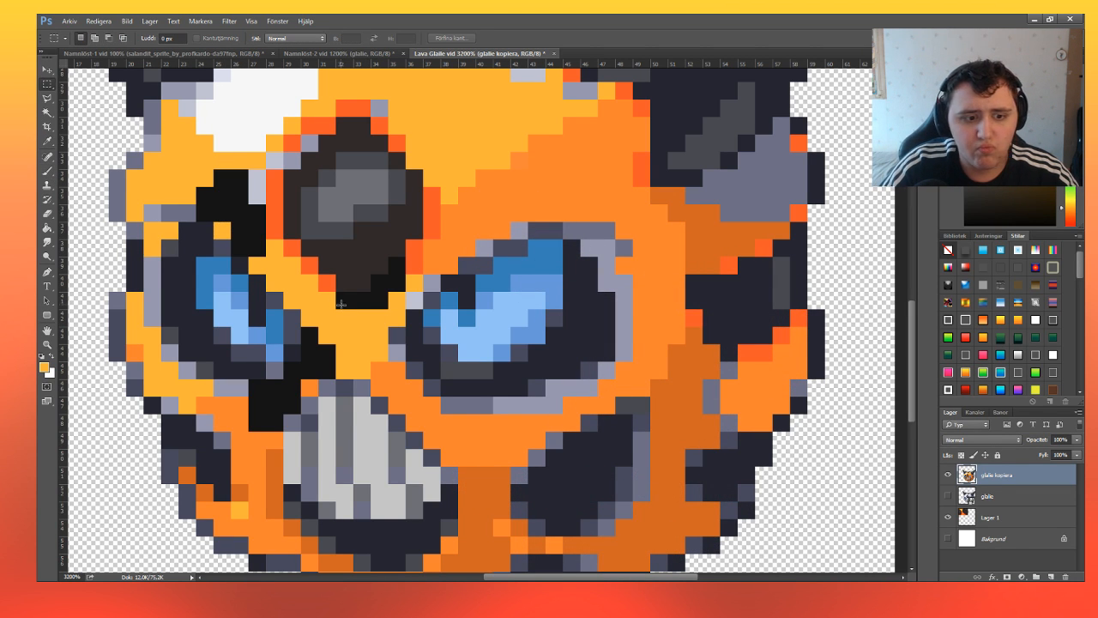
{"action": "scroll", "coordinate": [340, 303], "scroll_direction": "up", "scroll_amount": 1}
{"action": "scroll", "coordinate": [273, 340], "scroll_direction": "down", "scroll_amount": 2}
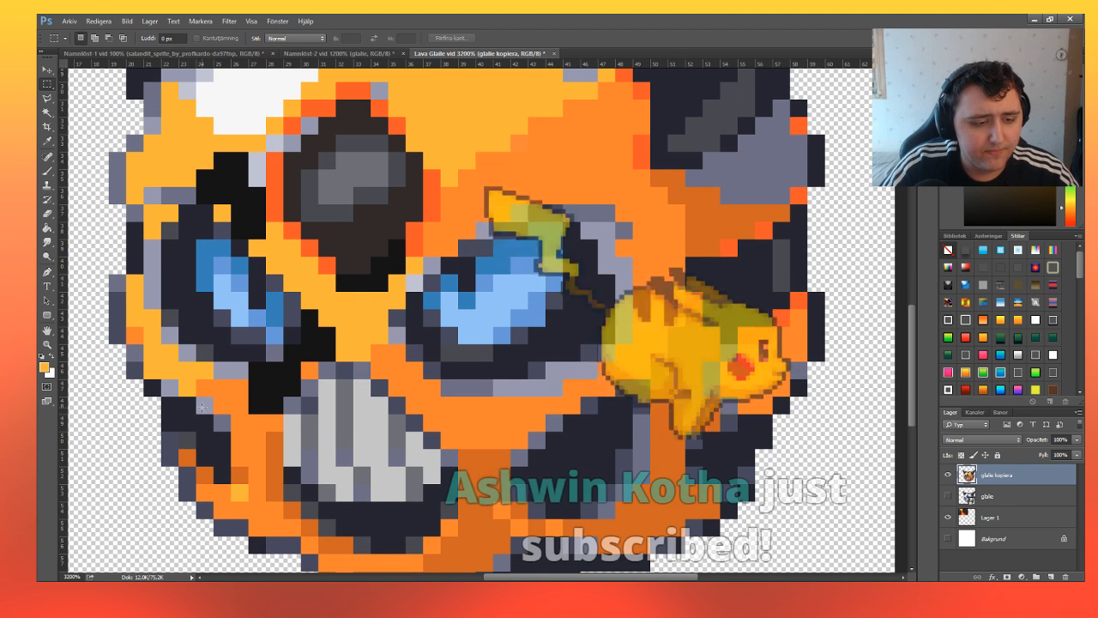
{"action": "left_click_drag", "start_coordinate": [216, 368], "coordinate": [244, 375]}
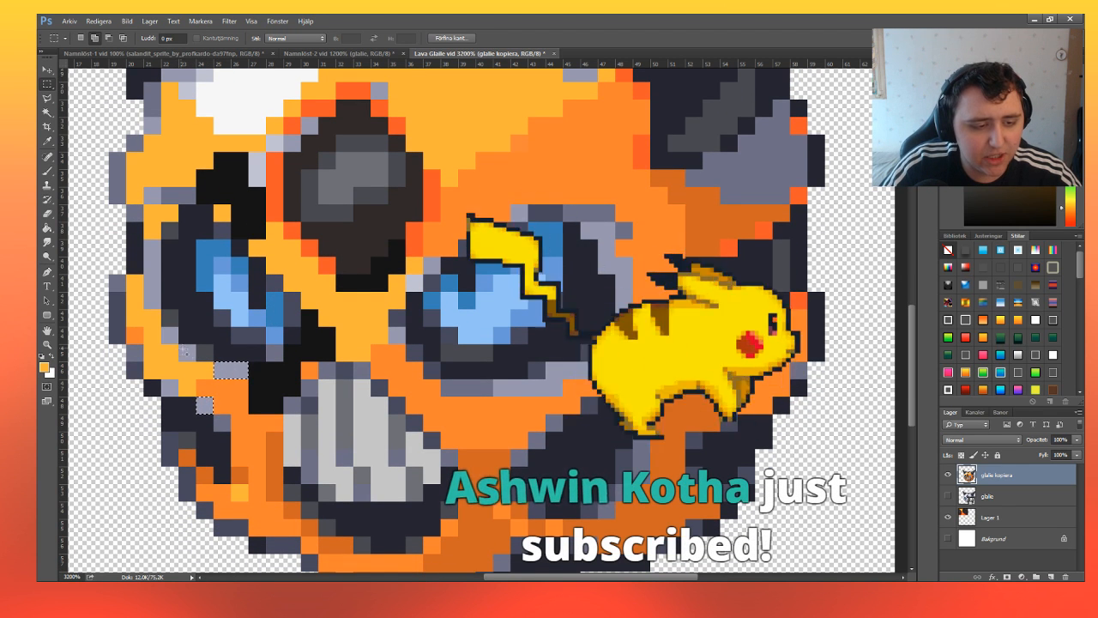
{"action": "mouse_move", "coordinate": [180, 347]}
{"action": "left_mouse_down"}
{"action": "mouse_move", "coordinate": [193, 357]}
{"action": "mouse_move", "coordinate": [176, 341]}
{"action": "left_mouse_up"}
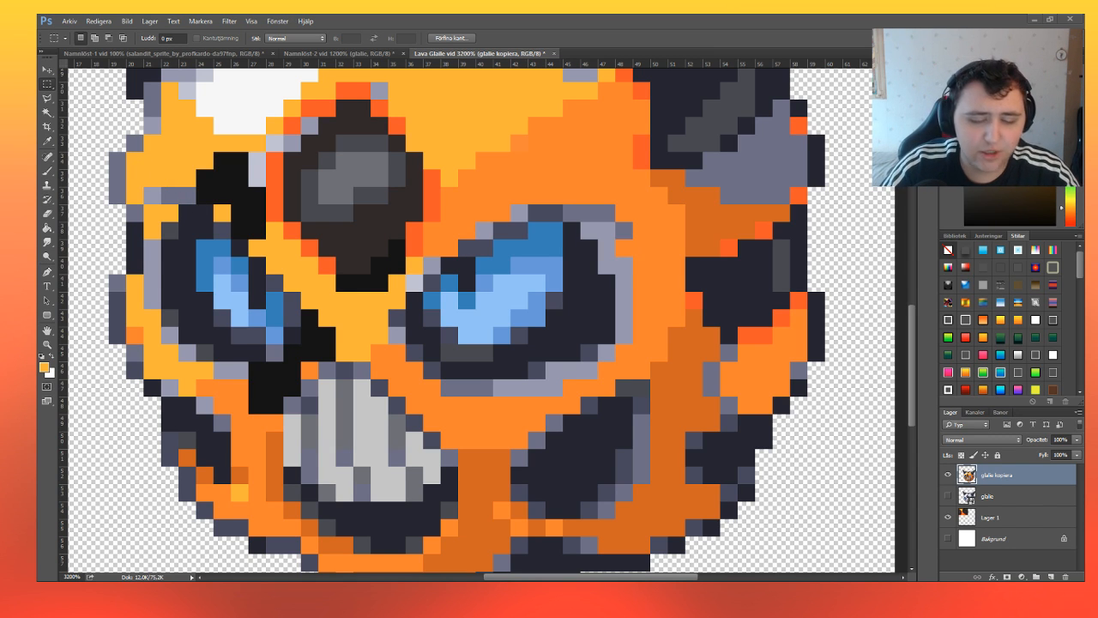
{"action": "key", "text": "Return"}
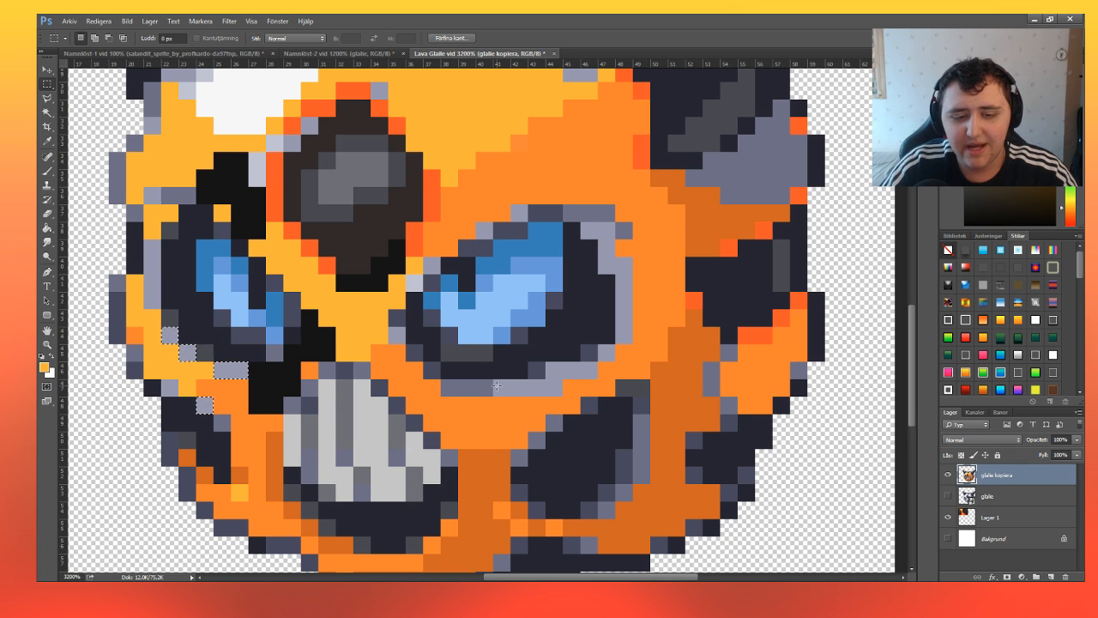
Select the pale grey rim along the right eye's lower and outer edge, fill it with yellow-orange, and deselect.
{"action": "left_click_drag", "start_coordinate": [554, 389], "coordinate": [546, 366]}
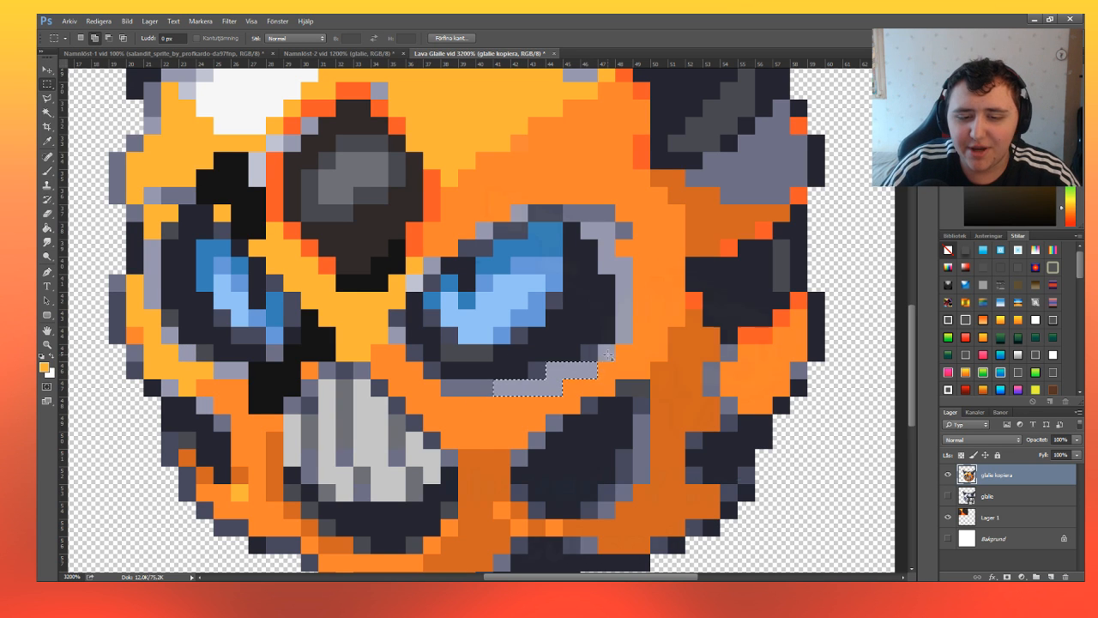
{"action": "left_click_drag", "start_coordinate": [629, 260], "coordinate": [618, 340]}
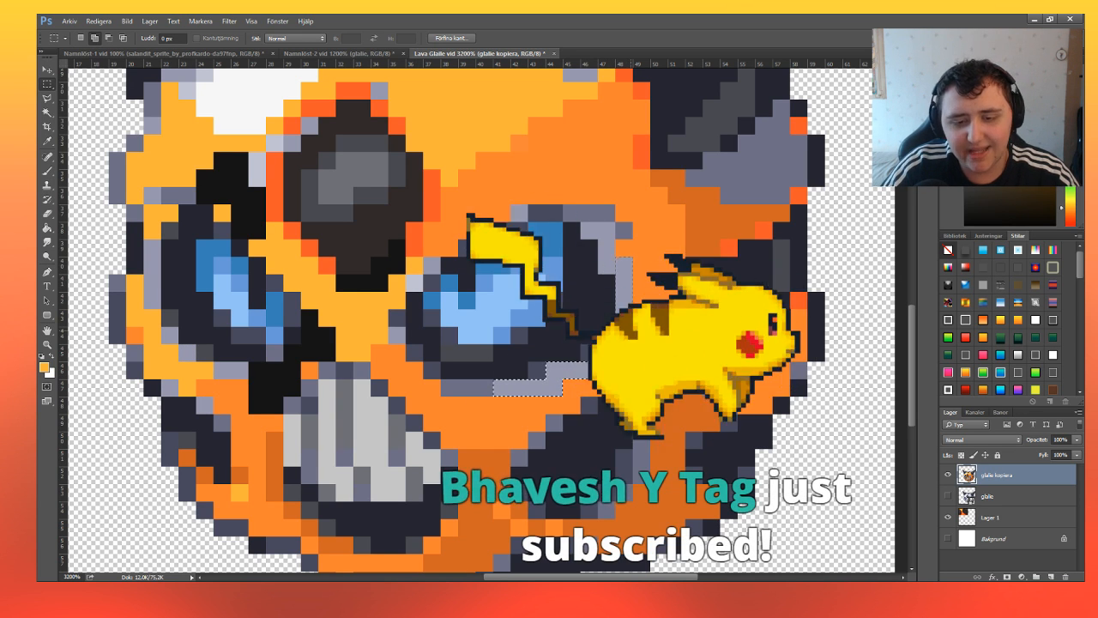
{"action": "left_click_drag", "start_coordinate": [612, 226], "coordinate": [600, 272]}
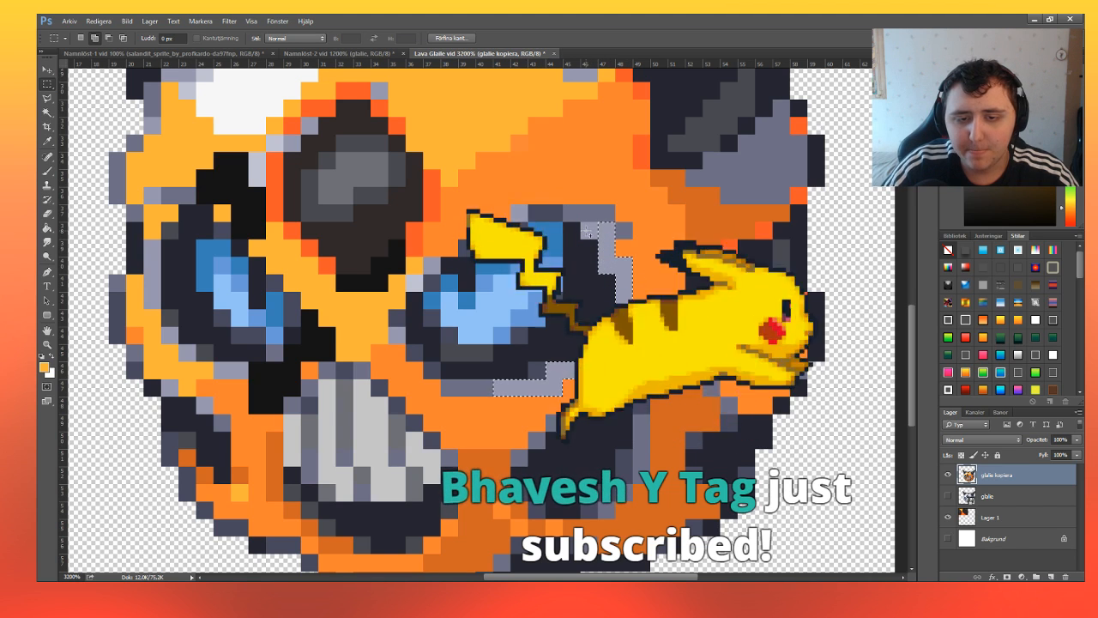
{"action": "key", "text": "ctrl+u"}
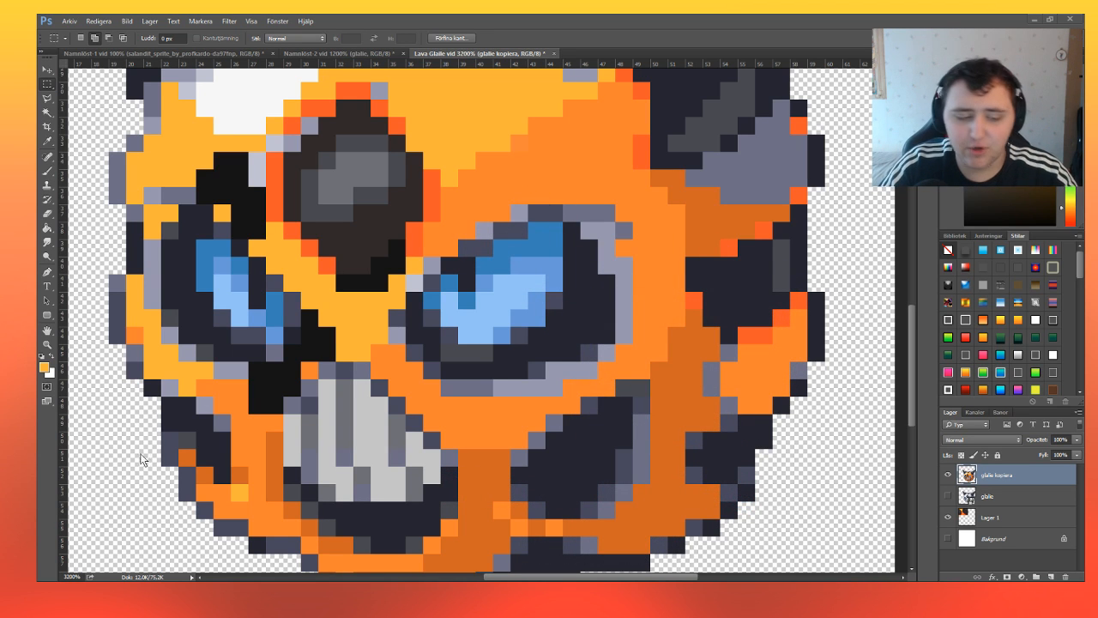
{"action": "key", "text": "Return"}
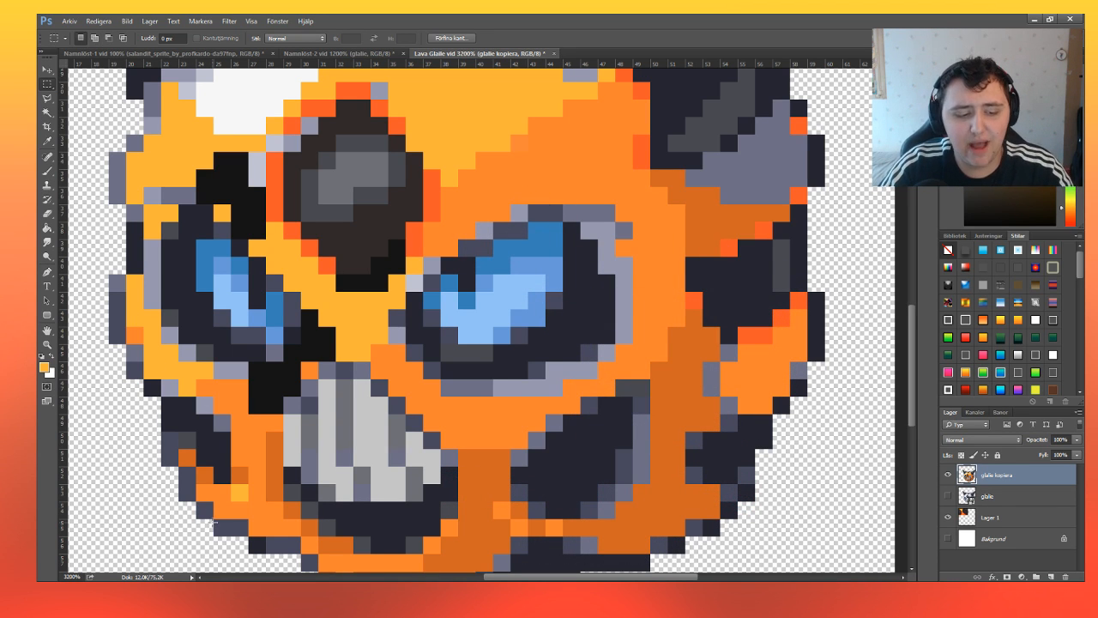
{"action": "left_click", "coordinate": [47, 171]}
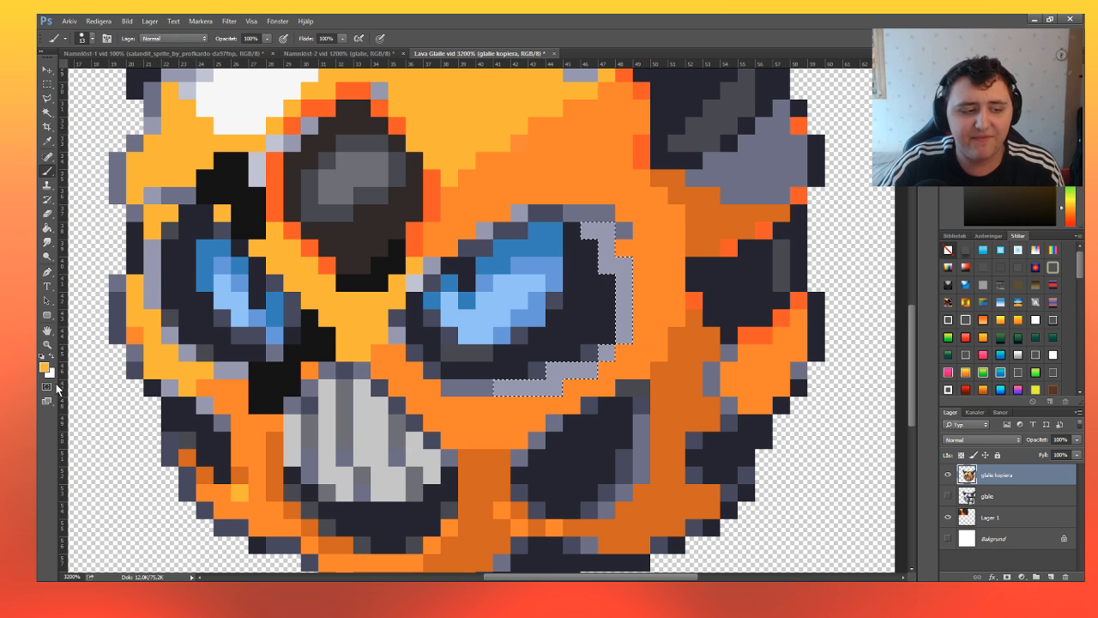
{"action": "key", "text": "alt+BackSpace"}
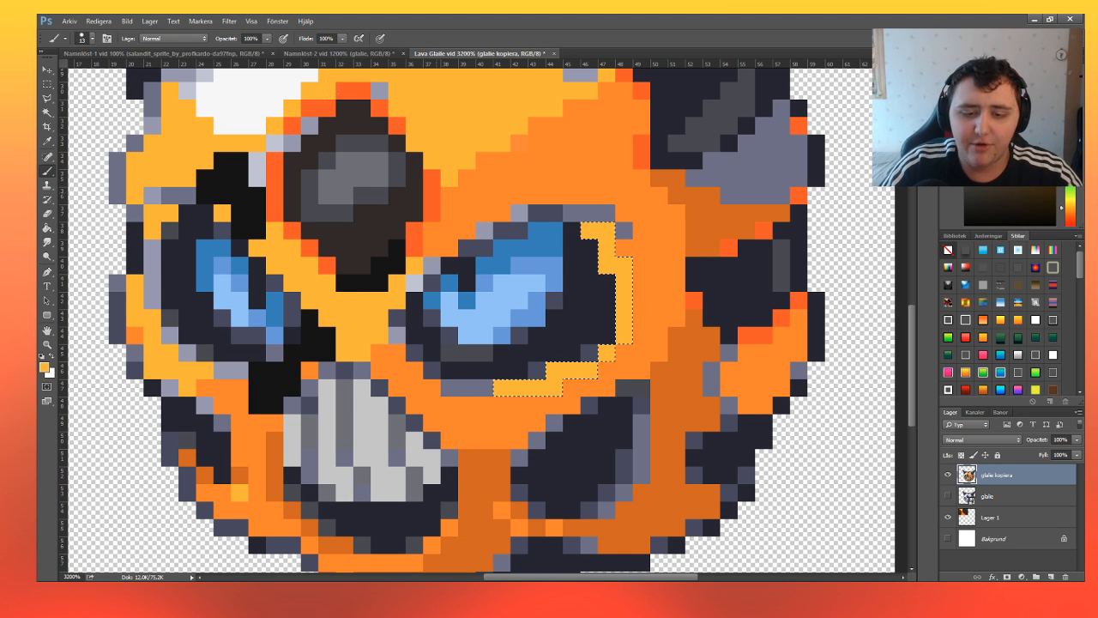
{"action": "left_click", "coordinate": [47, 84]}
{"action": "key", "text": "ctrl+d"}
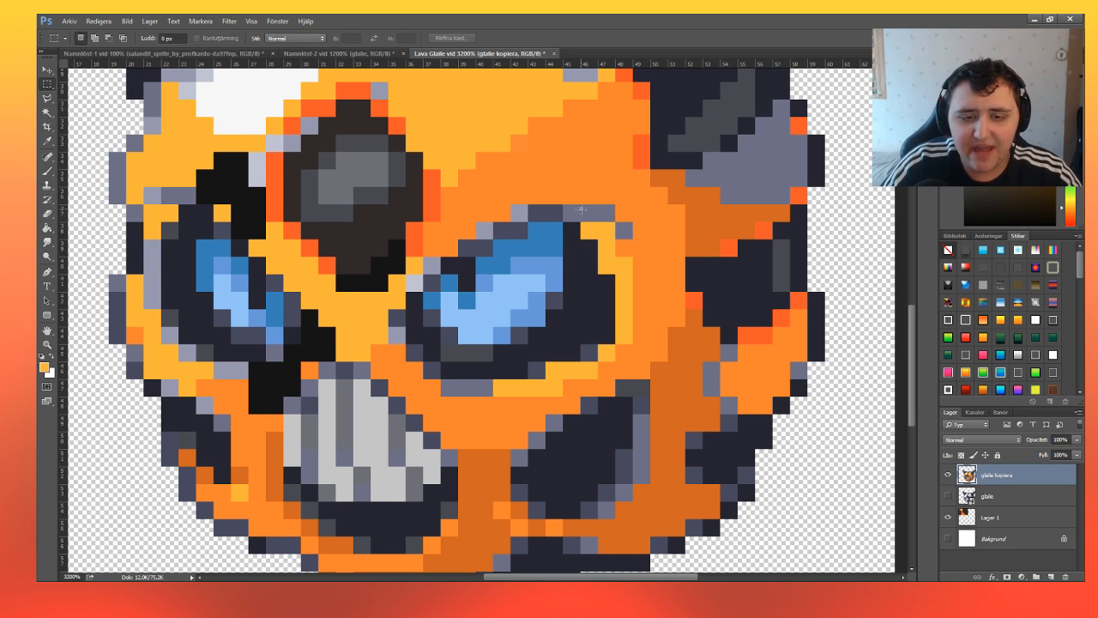
Select the grey pixels along the right eye's upper outer edge, fill them with the same yellow-orange, and deselect.
{"action": "left_click_drag", "start_coordinate": [563, 207], "coordinate": [614, 221]}
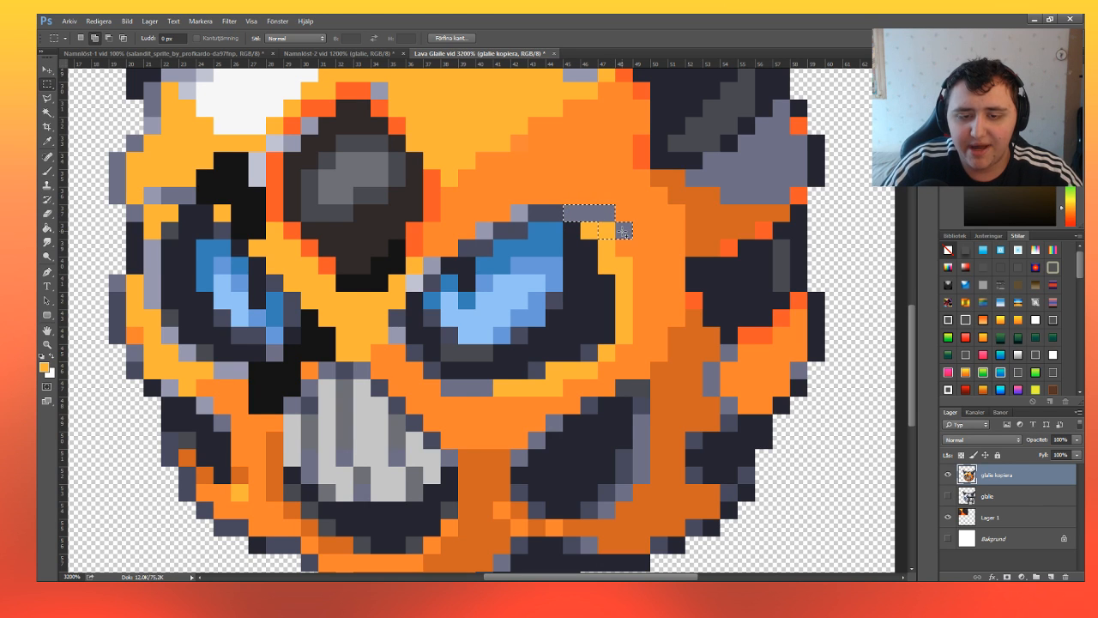
{"action": "left_click", "coordinate": [47, 171]}
{"action": "key", "text": "alt+BackSpace"}
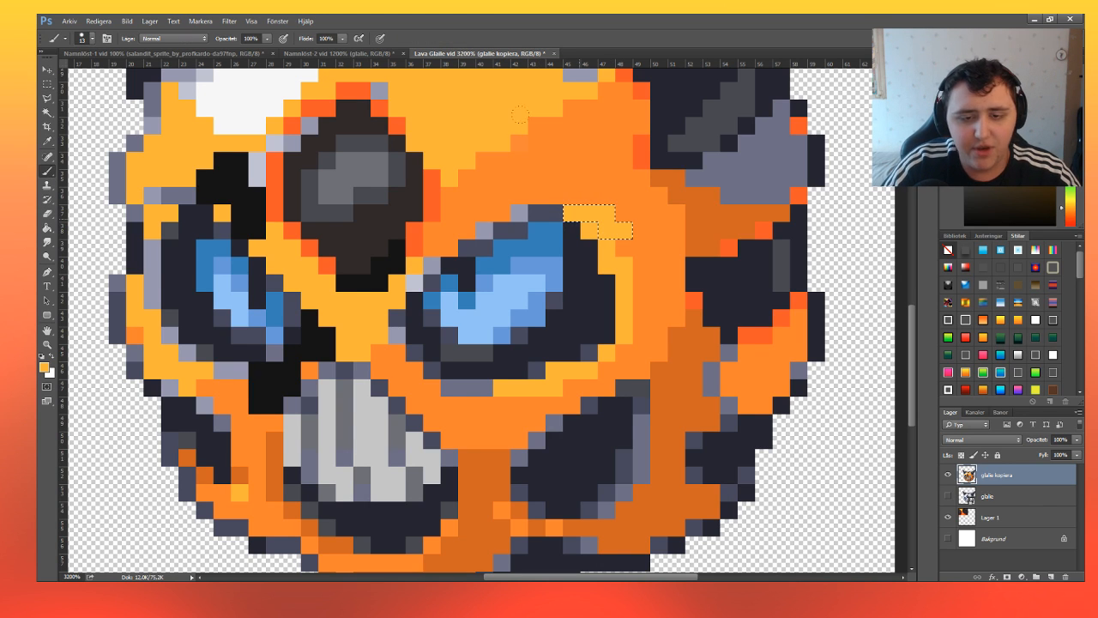
{"action": "left_click", "coordinate": [47, 83]}
{"action": "key", "text": "ctrl+d"}
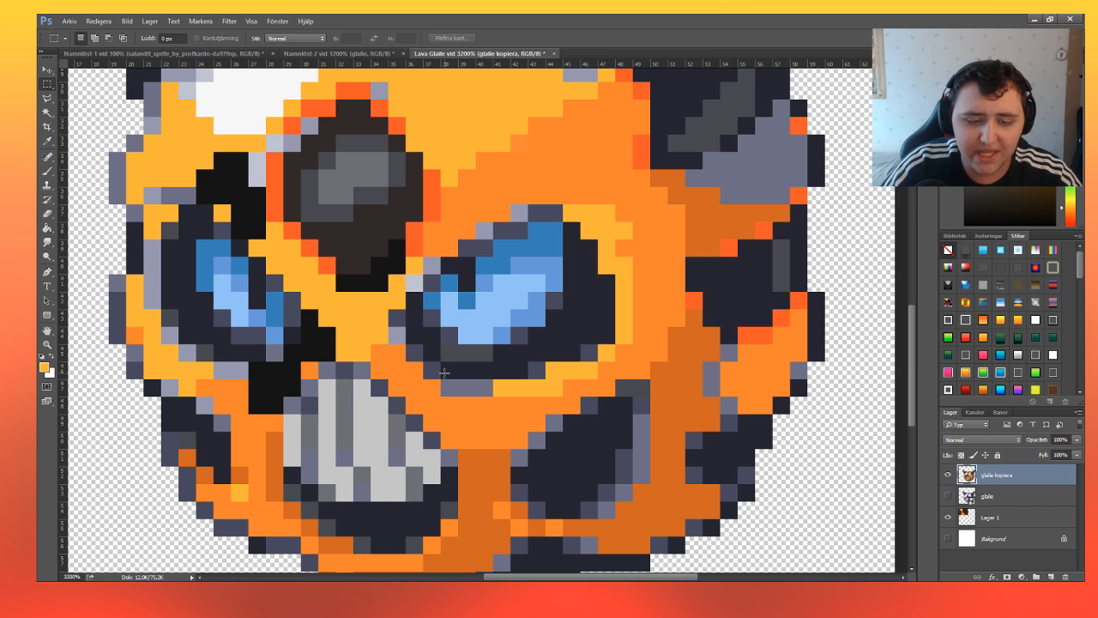
Sample the darker orange from the face's shaded side and fill the two grey pixels on the right eye's lower-left edge with it.
{"action": "key", "text": "i"}
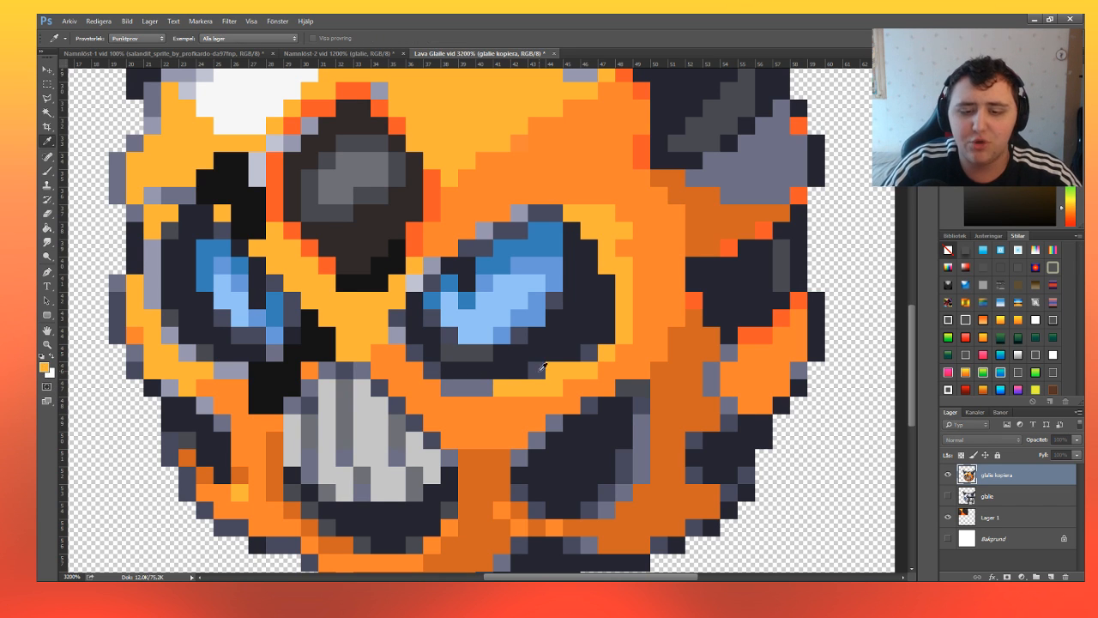
{"action": "left_click", "coordinate": [658, 351]}
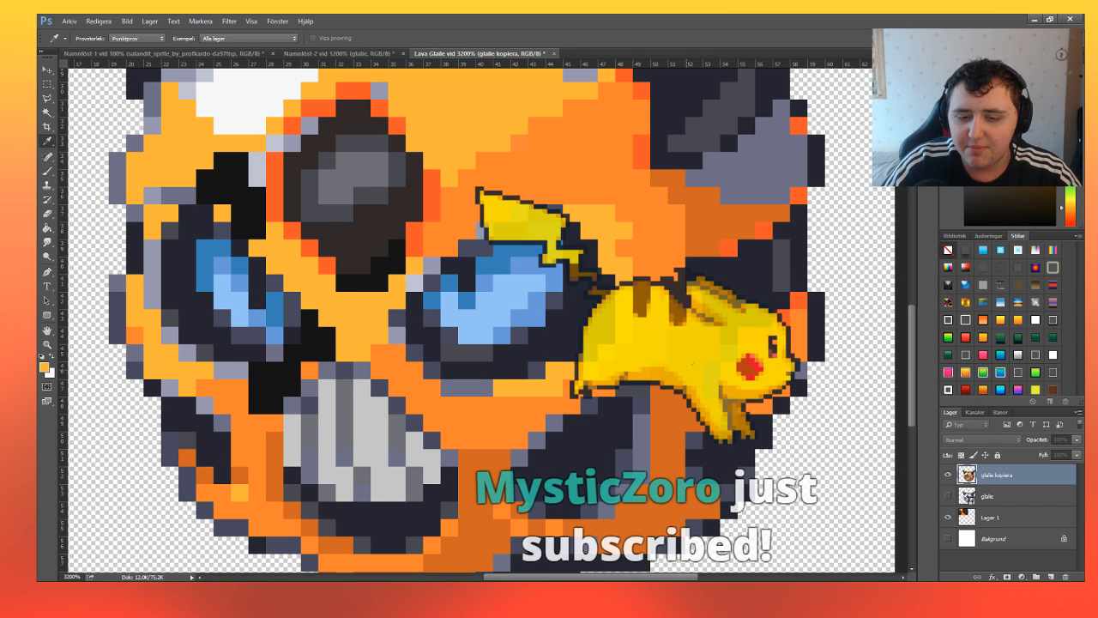
{"action": "key", "text": "m"}
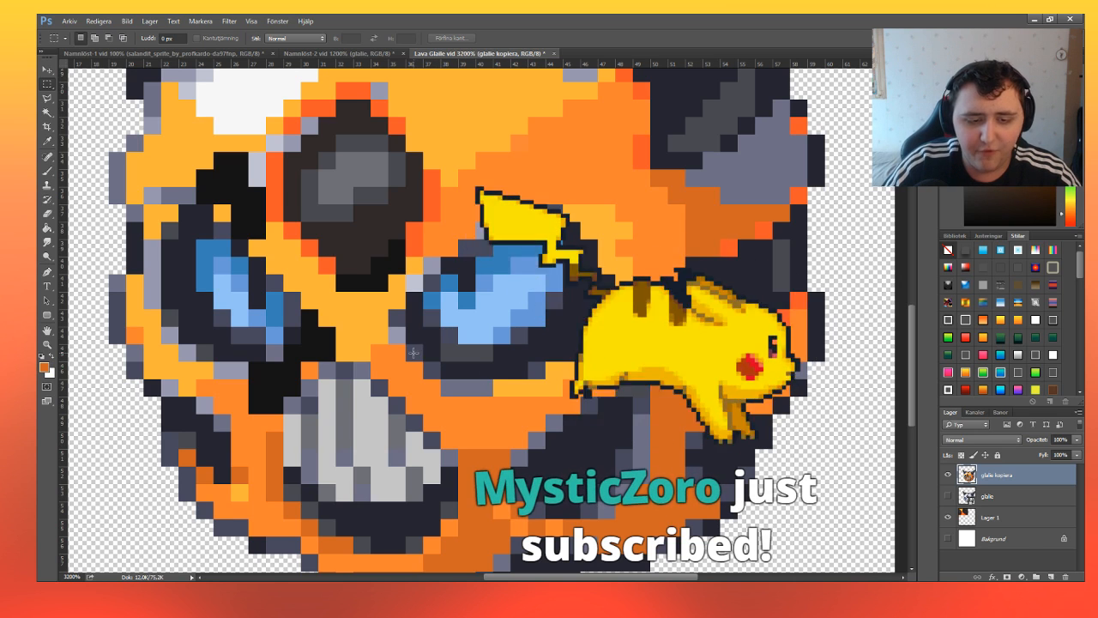
{"action": "left_click_drag", "start_coordinate": [408, 347], "coordinate": [432, 371]}
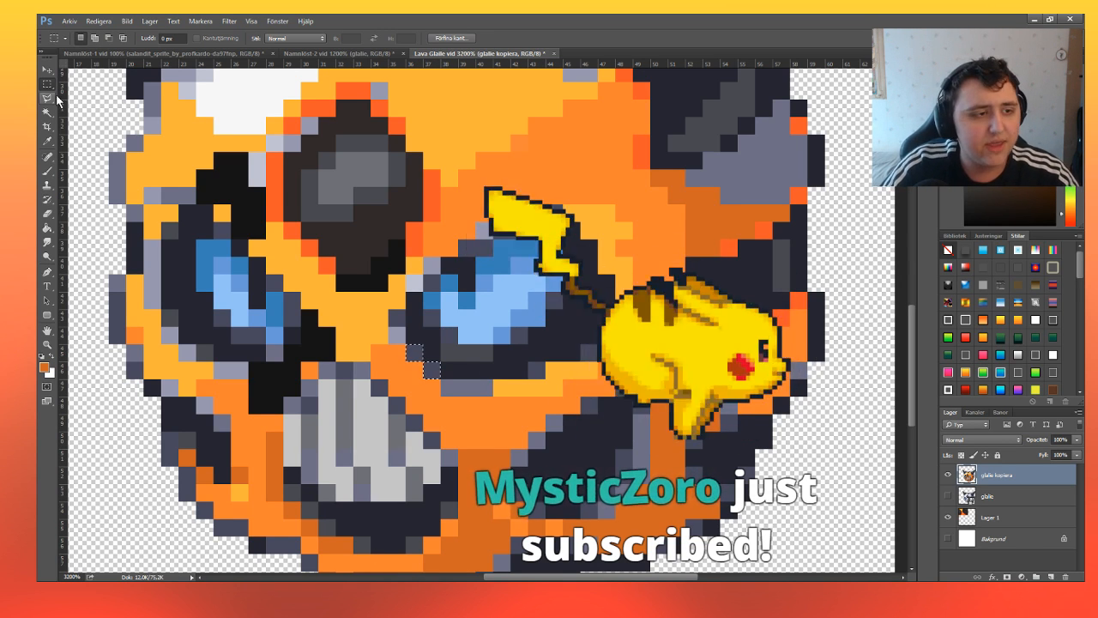
{"action": "key", "text": "alt+BackSpace"}
{"action": "key", "text": "b"}
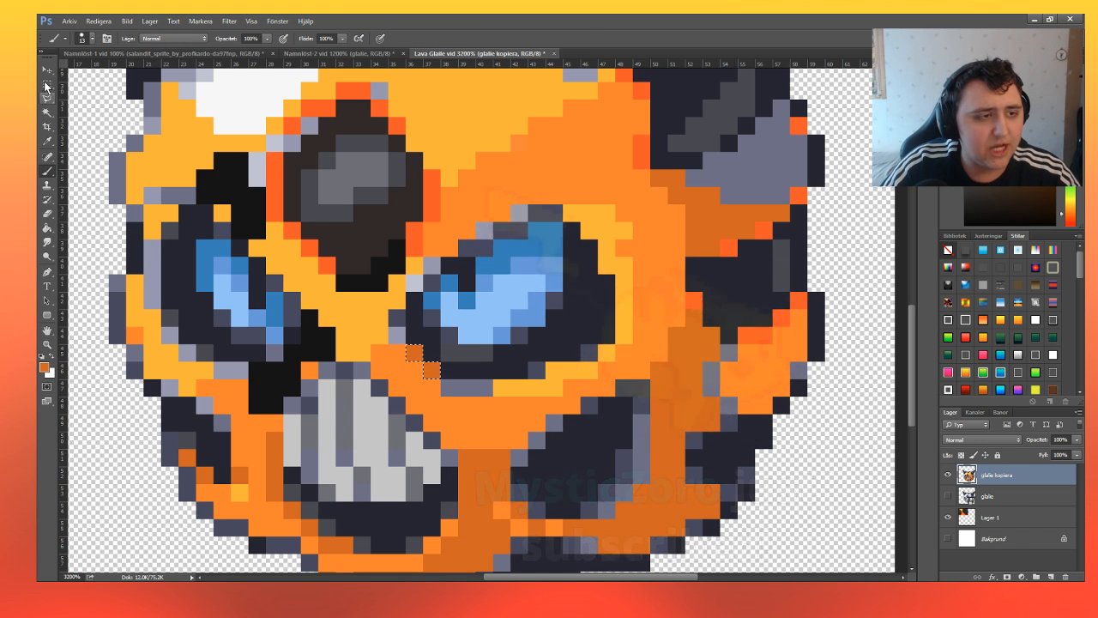
Select the dark grey pixels along the right eye's inner and upper edge, paint them with the darker orange, and deselect.
{"action": "key", "text": "m"}
{"action": "left_click_drag", "start_coordinate": [388, 310], "coordinate": [405, 326]}
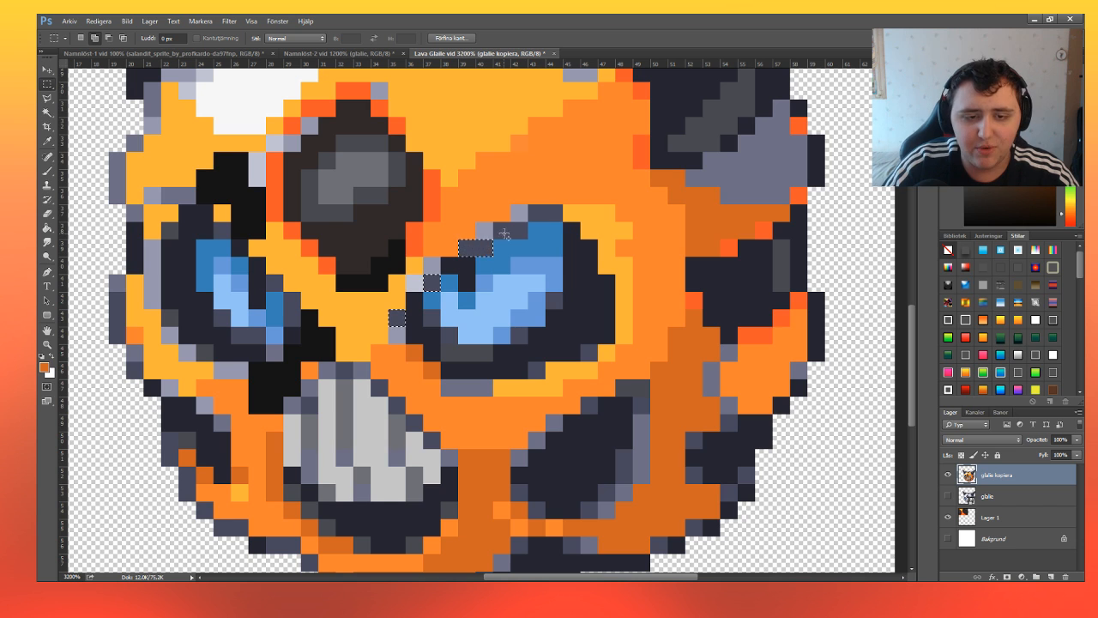
{"action": "left_click_drag", "start_coordinate": [494, 223], "coordinate": [561, 220], "text": "shift"}
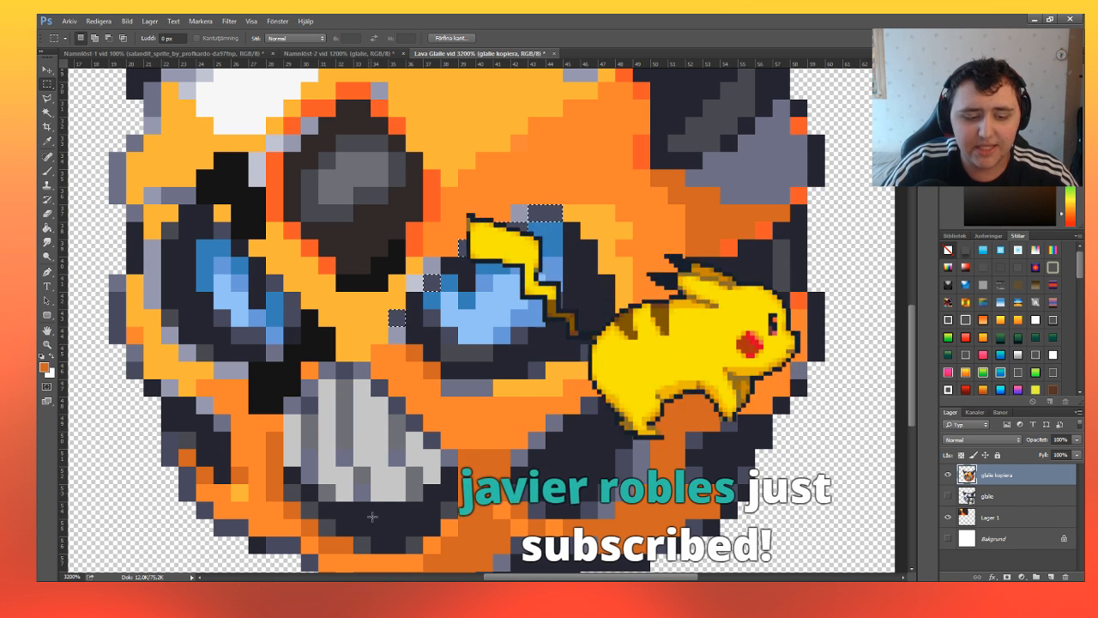
{"action": "key", "text": "ctrl+h"}
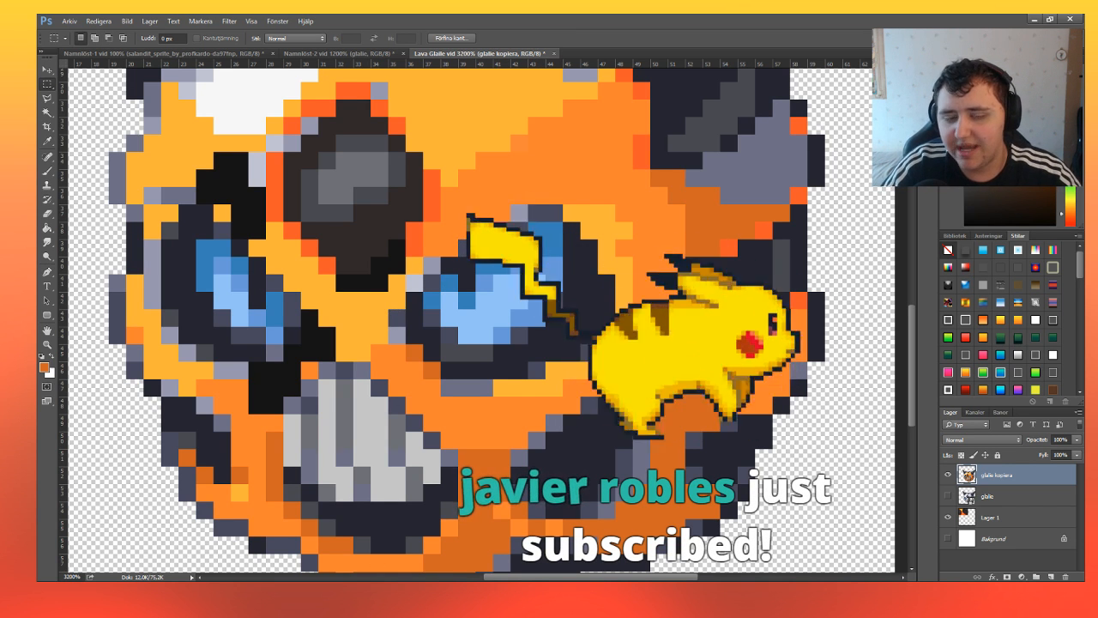
{"action": "left_click", "coordinate": [47, 171]}
{"action": "left_click_drag", "start_coordinate": [396, 317], "coordinate": [549, 213]}
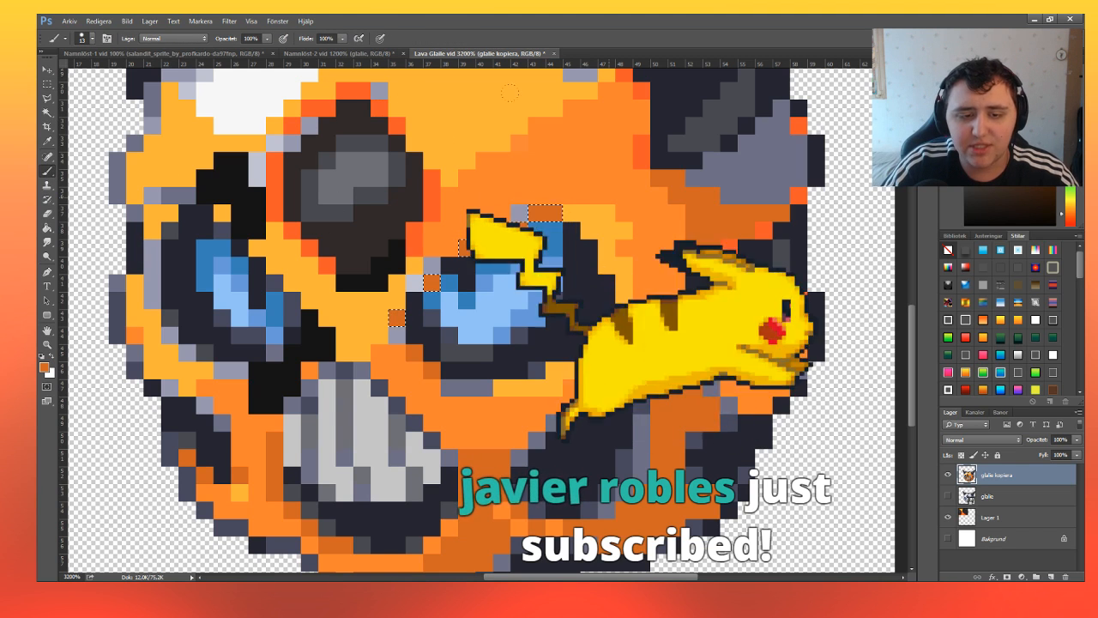
{"action": "key", "text": "m"}
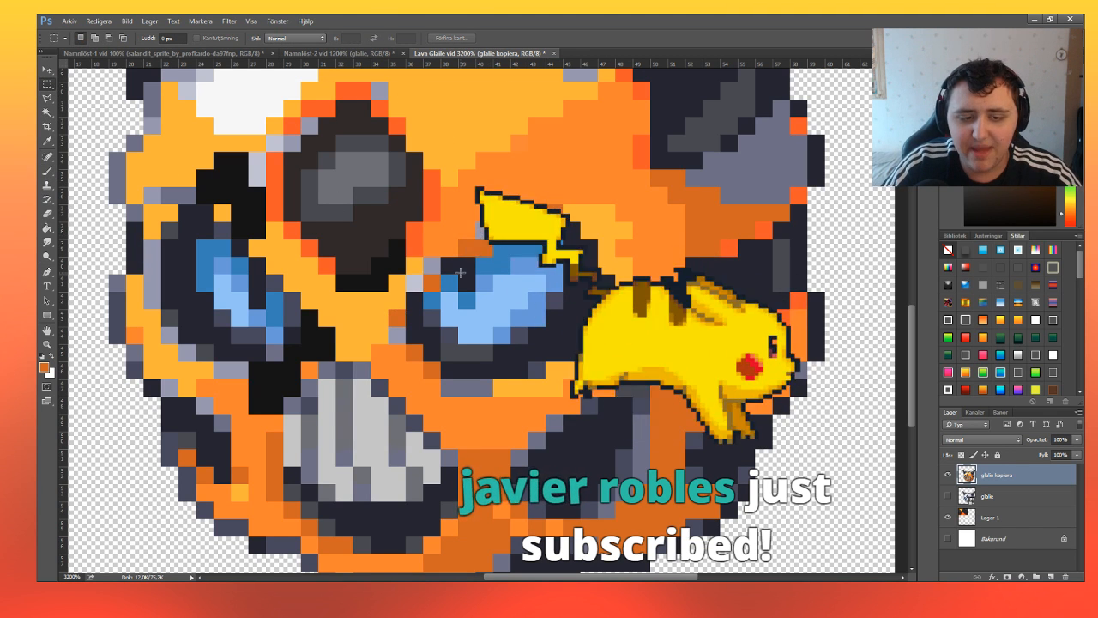
Select the remaining pale grey pixels along the right eye's upper and inner edge, fill them with red-orange, and deselect.
{"action": "left_click_drag", "start_coordinate": [425, 258], "coordinate": [440, 274]}
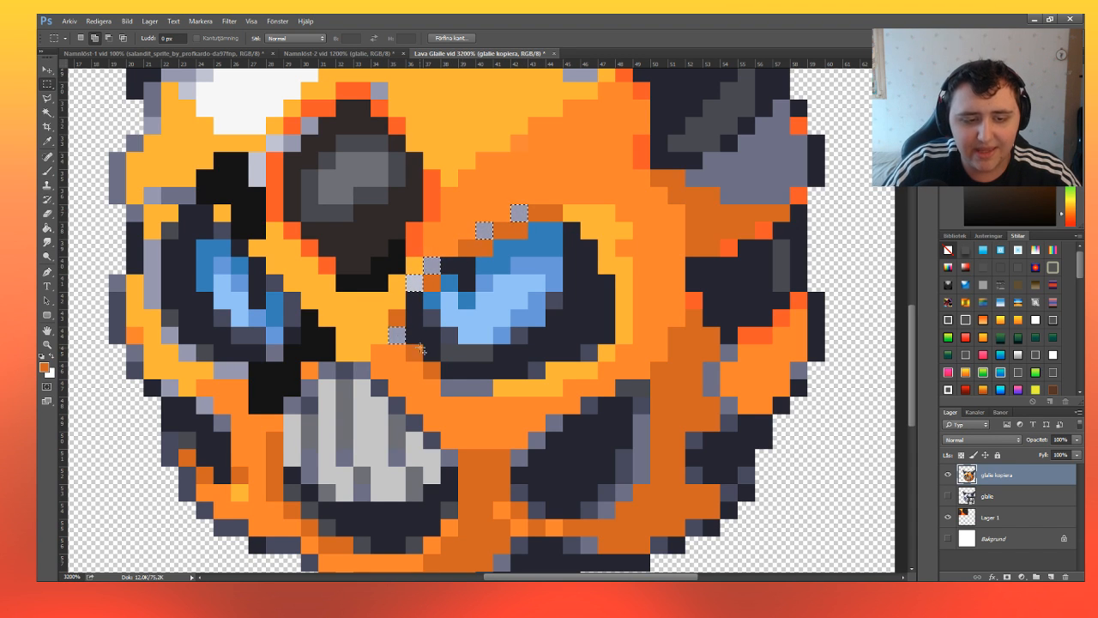
{"action": "left_click", "coordinate": [45, 171]}
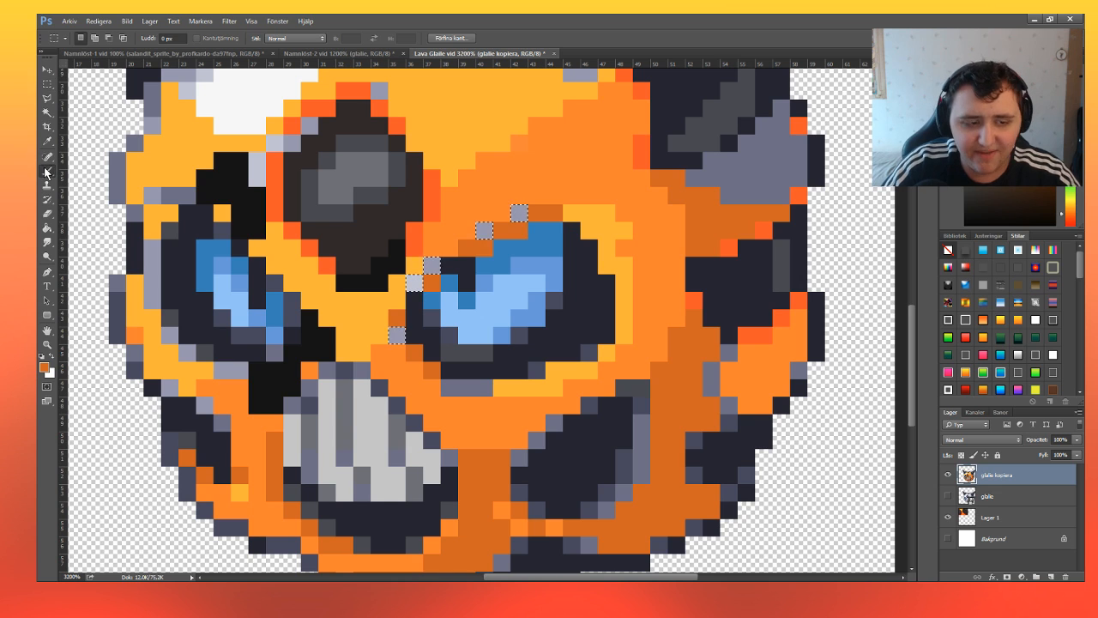
{"action": "key", "text": "i"}
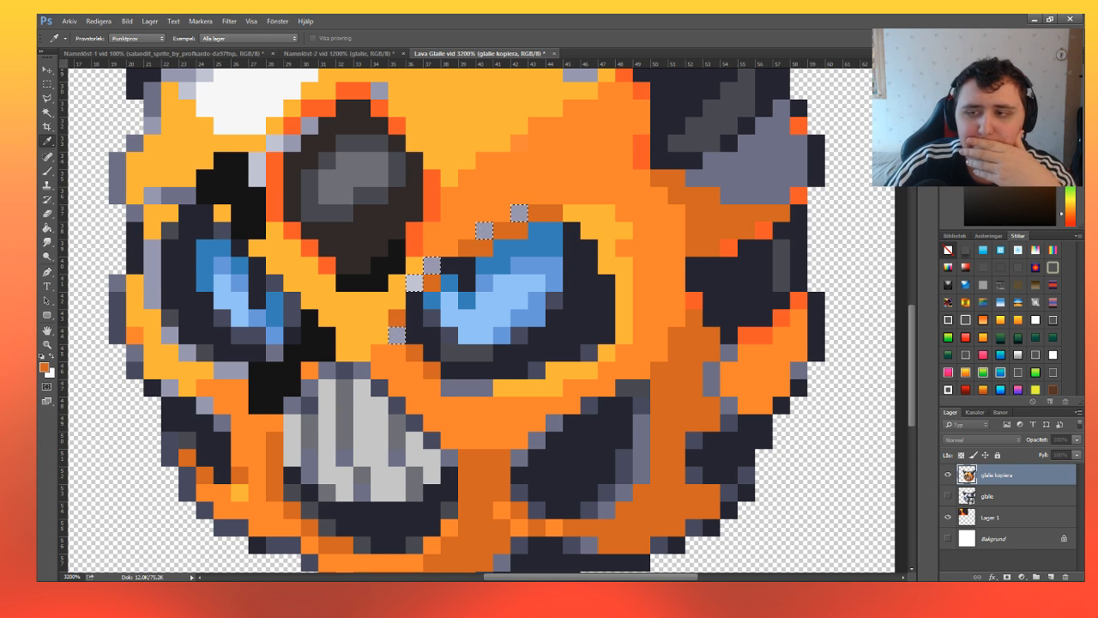
{"action": "key", "text": "b"}
{"action": "key", "text": "alt+BackSpace"}
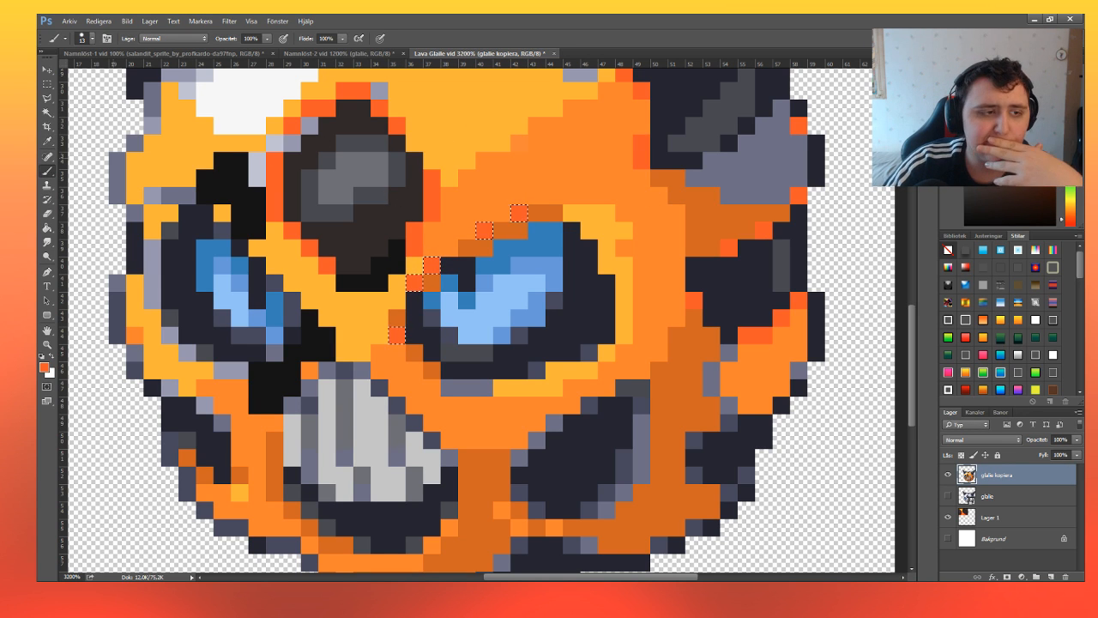
{"action": "key", "text": "m"}
{"action": "key", "text": "ctrl+d"}
Select the leftover grey pixels around the top of the forehead's dark diamond, fill them with mid orange, and deselect.
{"action": "scroll", "coordinate": [375, 265], "scroll_direction": "up", "scroll_amount": 3}
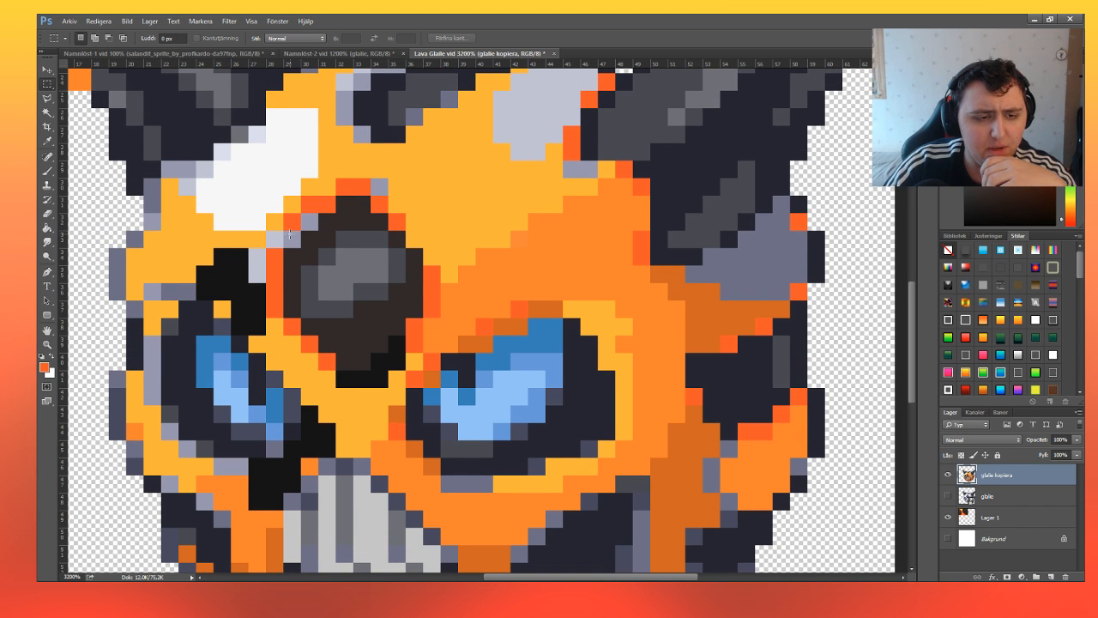
{"action": "left_click_drag", "start_coordinate": [288, 233], "coordinate": [305, 217]}
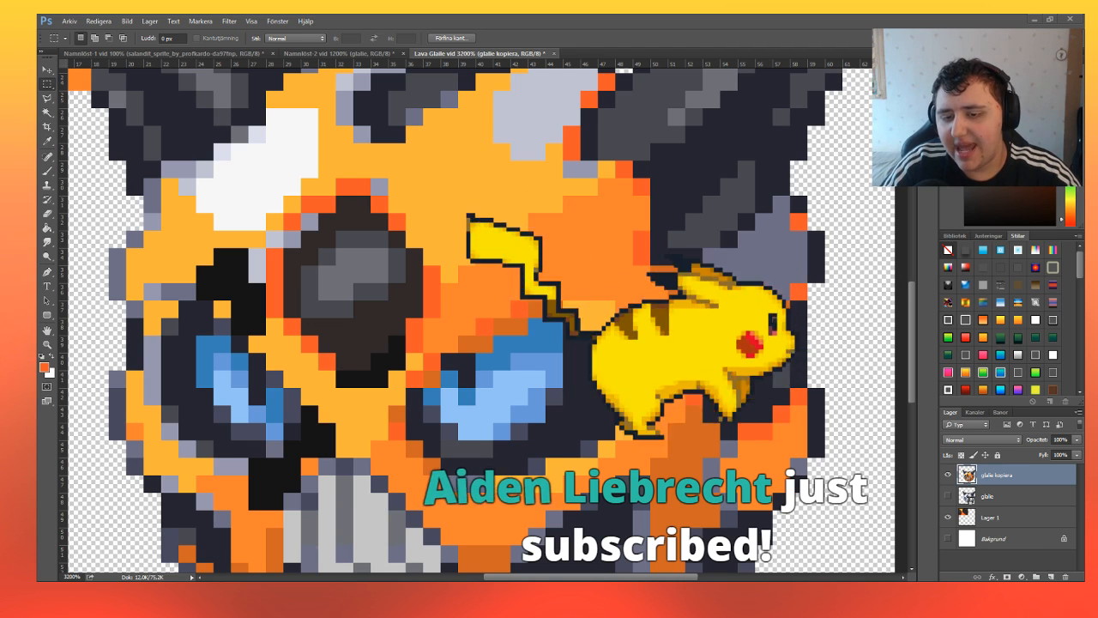
{"action": "left_click", "coordinate": [47, 172]}
{"action": "left_click", "coordinate": [43, 368]}
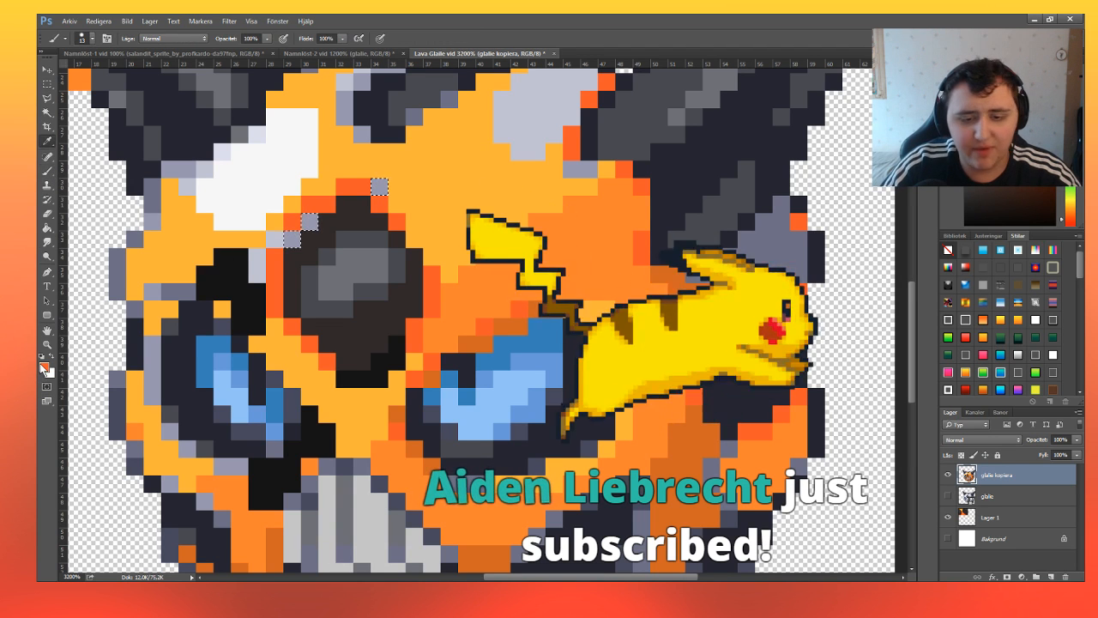
{"action": "left_click", "coordinate": [350, 266]}
{"action": "left_click_drag", "start_coordinate": [343, 244], "coordinate": [206, 121]}
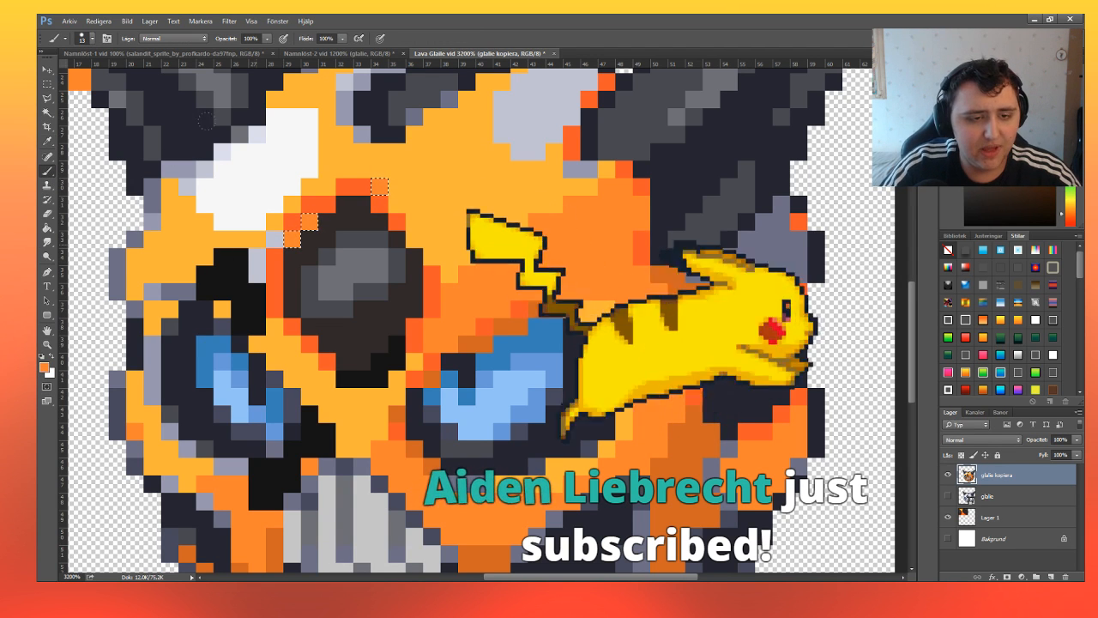
{"action": "key", "text": "ctrl+d"}
{"action": "key", "text": "m"}
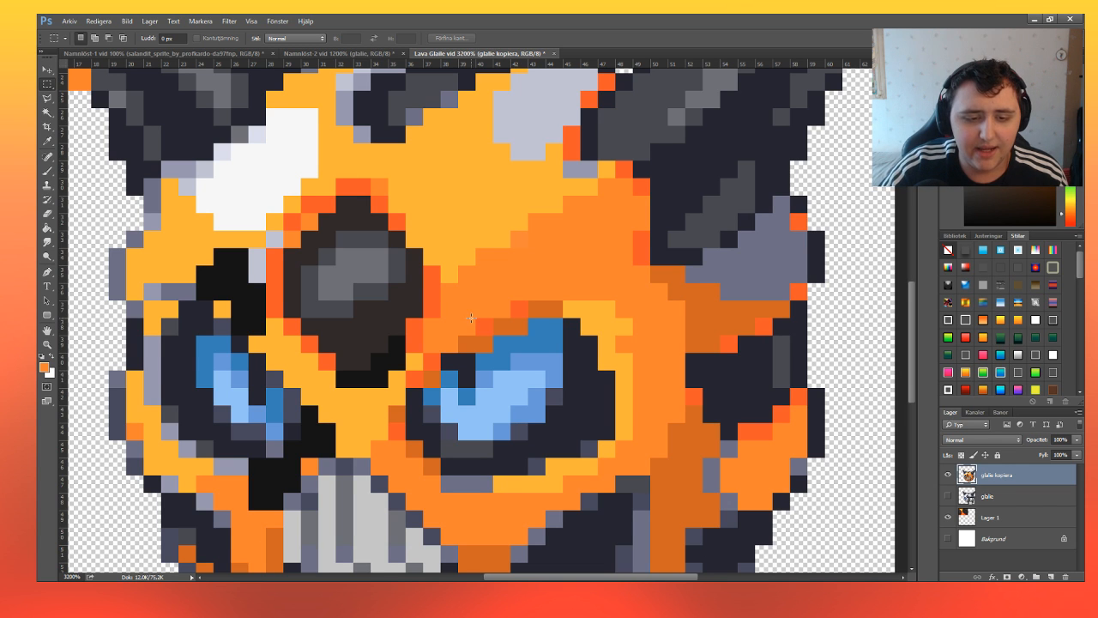
Select the grey edge pixels below the right eye, around the dark patch beneath it, and along the mouth's lower edge.
{"action": "scroll", "coordinate": [325, 281], "scroll_direction": "down", "scroll_amount": 1}
{"action": "key", "text": "z"}
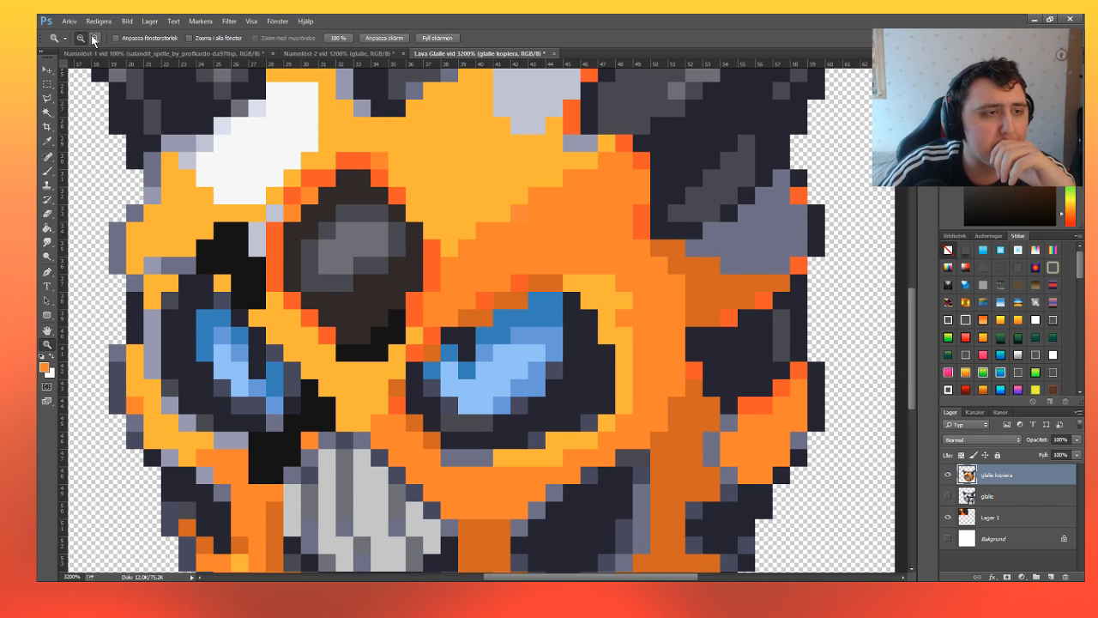
{"action": "left_click", "coordinate": [363, 230]}
{"action": "left_click", "coordinate": [440, 332]}
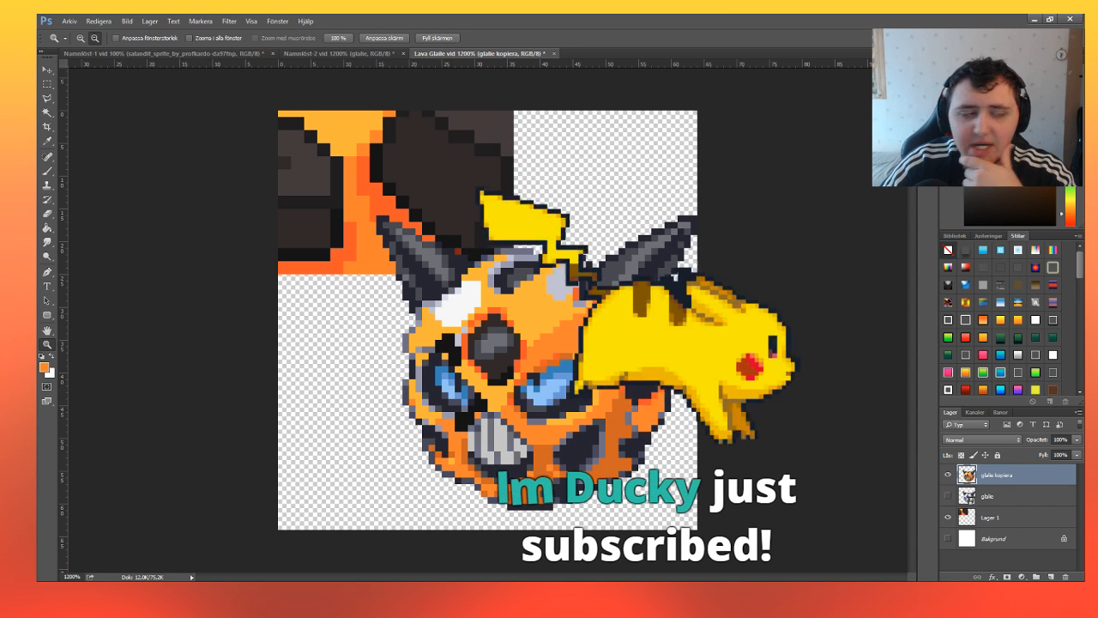
{"action": "left_click", "coordinate": [550, 505]}
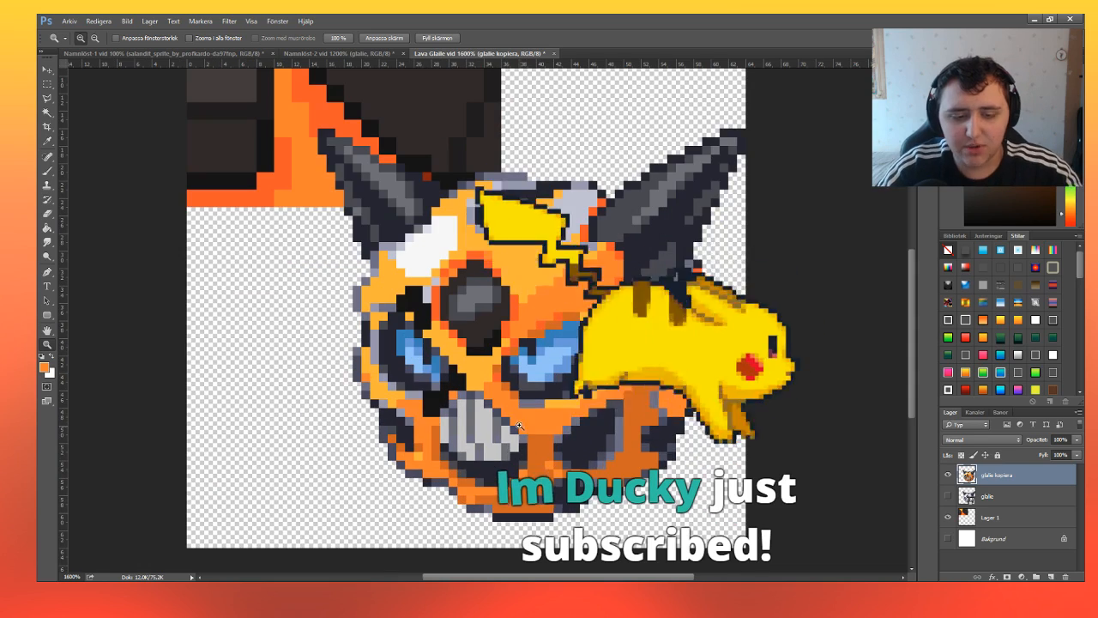
{"action": "left_click", "coordinate": [550, 504]}
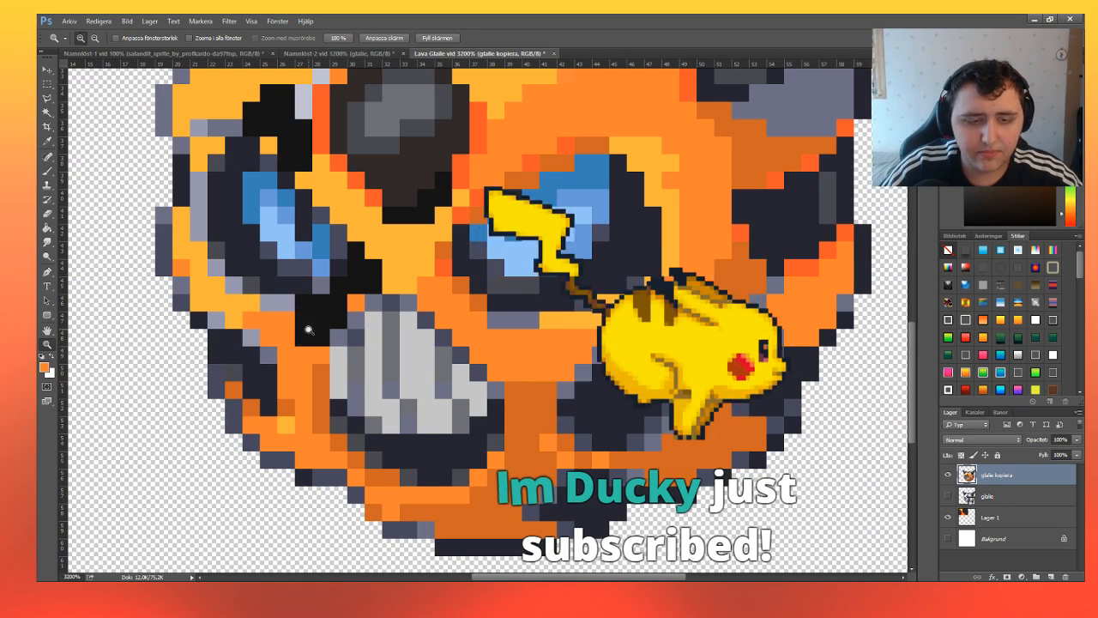
{"action": "key", "text": "m"}
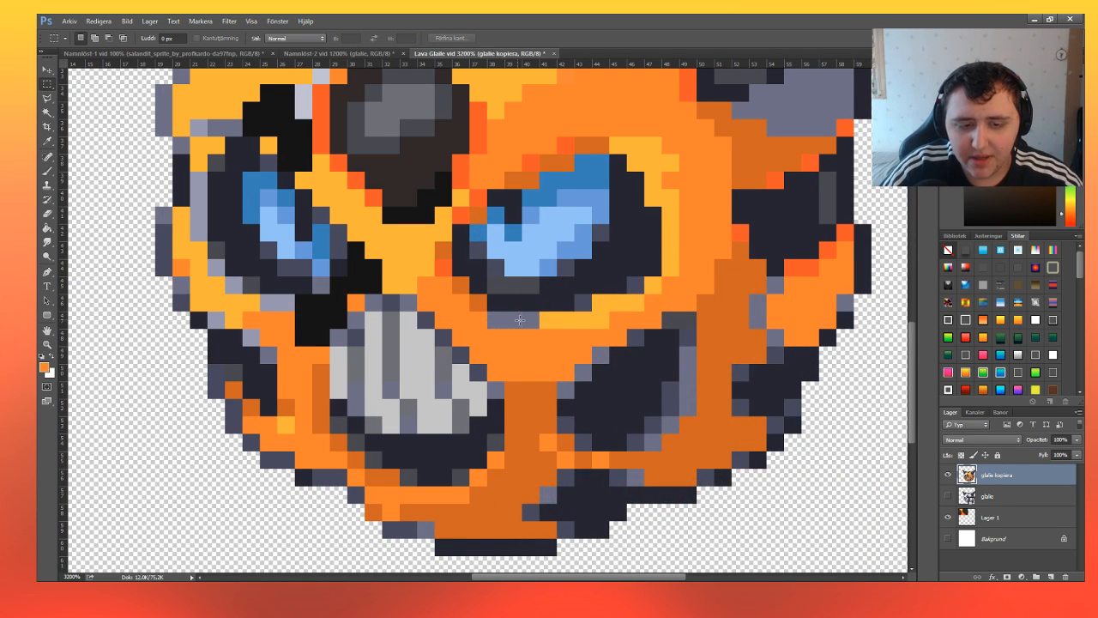
{"action": "left_click_drag", "start_coordinate": [487, 311], "coordinate": [538, 327]}
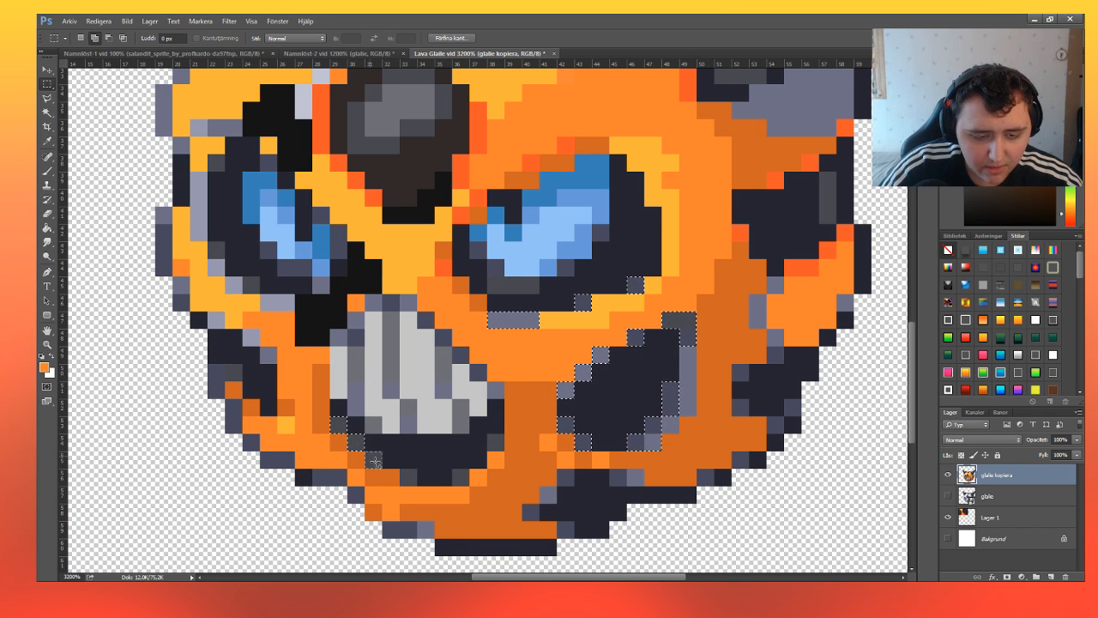
{"action": "left_click_drag", "start_coordinate": [400, 470], "coordinate": [468, 485]}
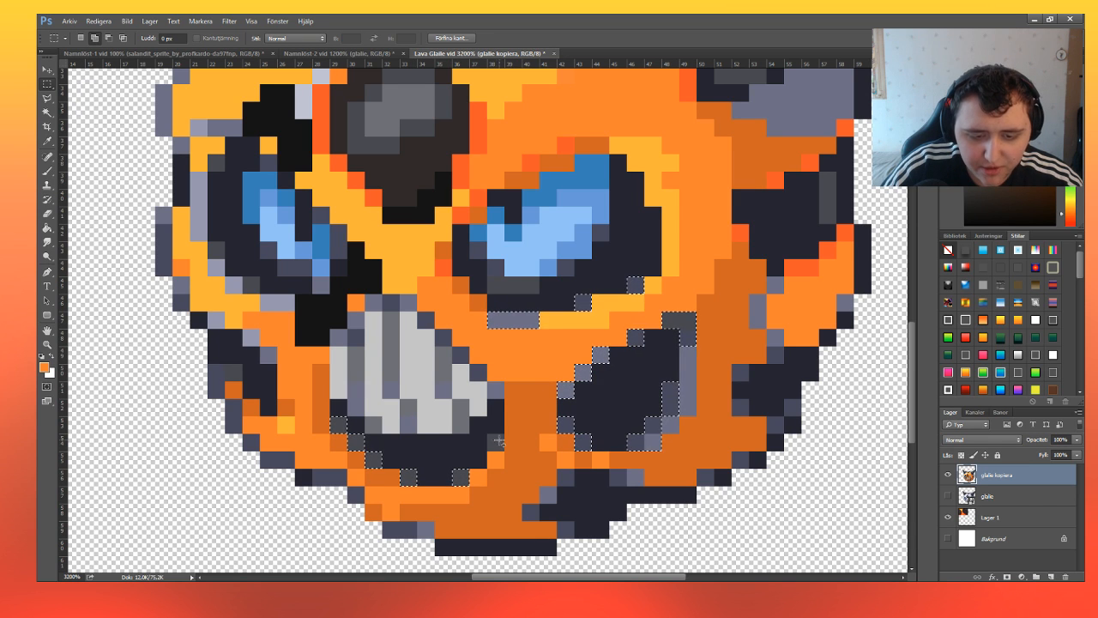
{"action": "left_click_drag", "start_coordinate": [487, 434], "coordinate": [503, 450]}
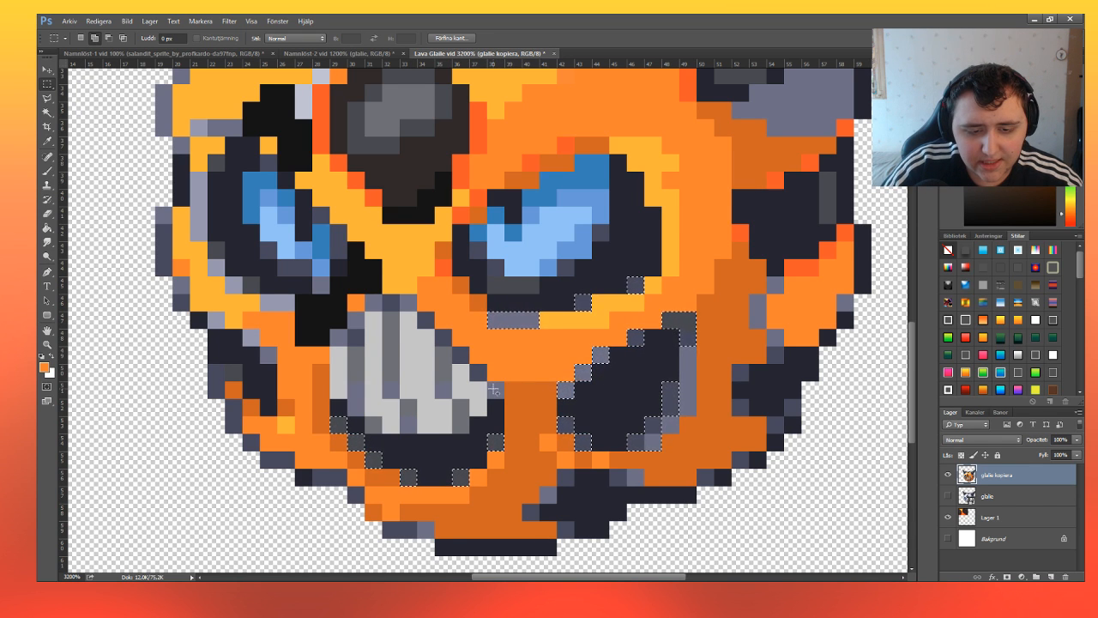
Add the grey pixels around the left eye and the grey patch beneath the right horn to the selection.
{"action": "scroll", "coordinate": [277, 268], "scroll_direction": "up", "scroll_amount": 1}
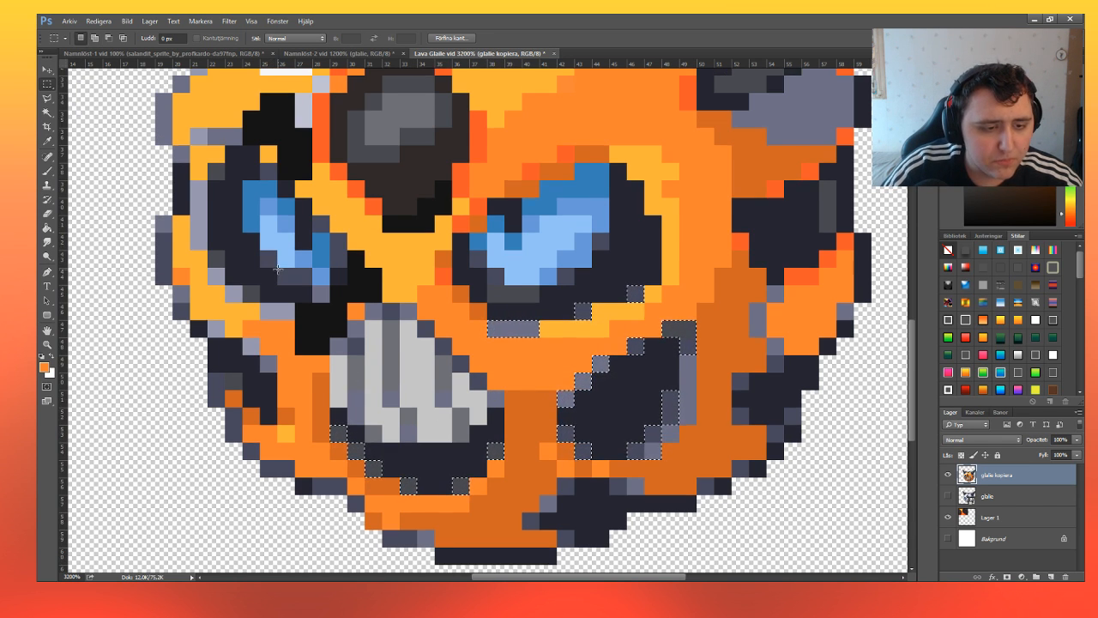
{"action": "scroll", "coordinate": [220, 290], "scroll_direction": "up", "scroll_amount": 3}
{"action": "left_click_drag", "start_coordinate": [209, 278], "coordinate": [259, 327]}
{"action": "left_click_drag", "start_coordinate": [208, 191], "coordinate": [274, 206]}
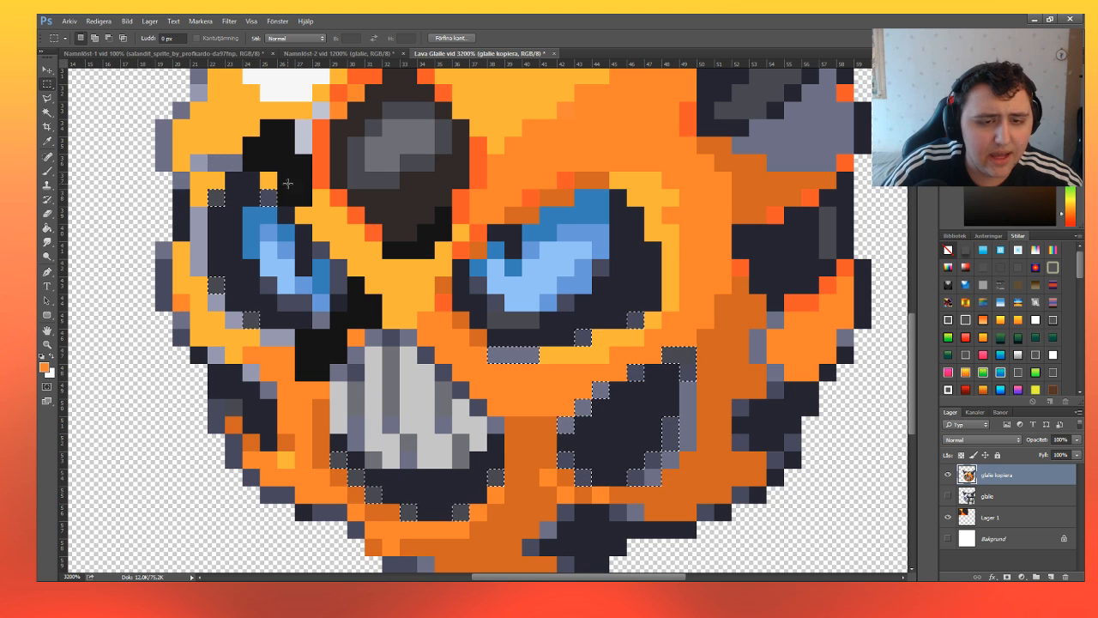
{"action": "scroll", "coordinate": [760, 263], "scroll_direction": "up", "scroll_amount": 8}
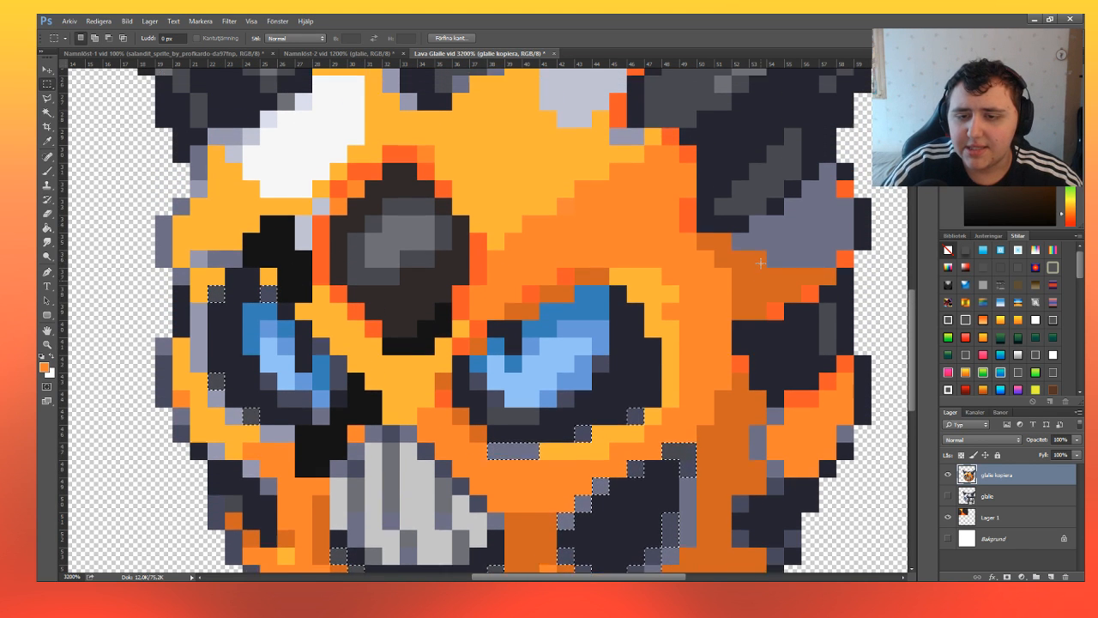
{"action": "scroll", "coordinate": [760, 263], "scroll_direction": "up", "scroll_amount": 5}
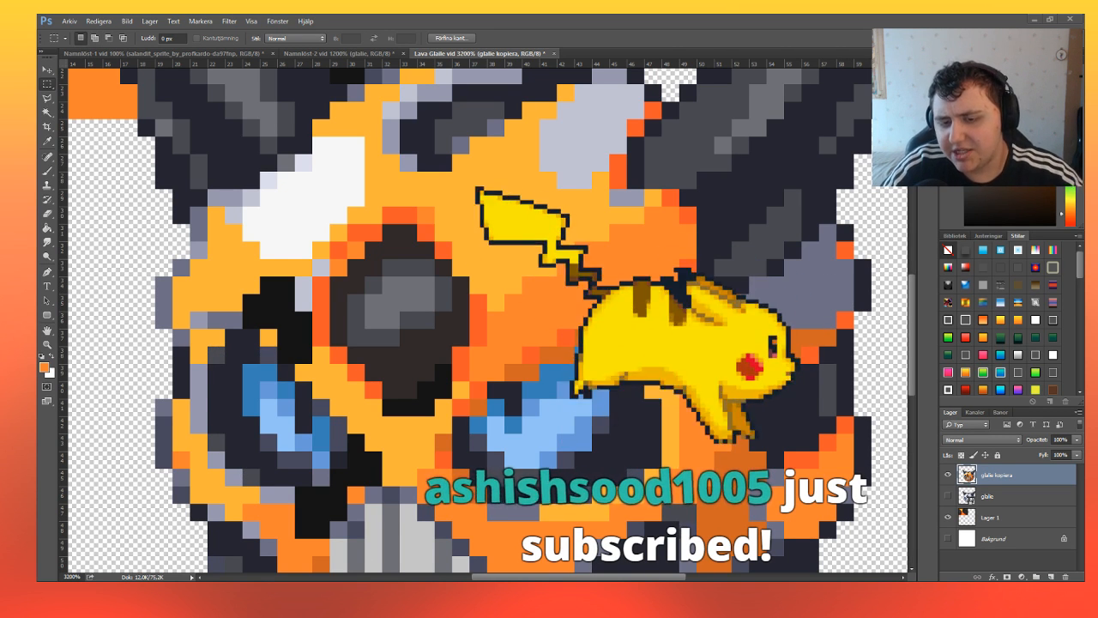
{"action": "left_click_drag", "start_coordinate": [853, 277], "coordinate": [753, 310]}
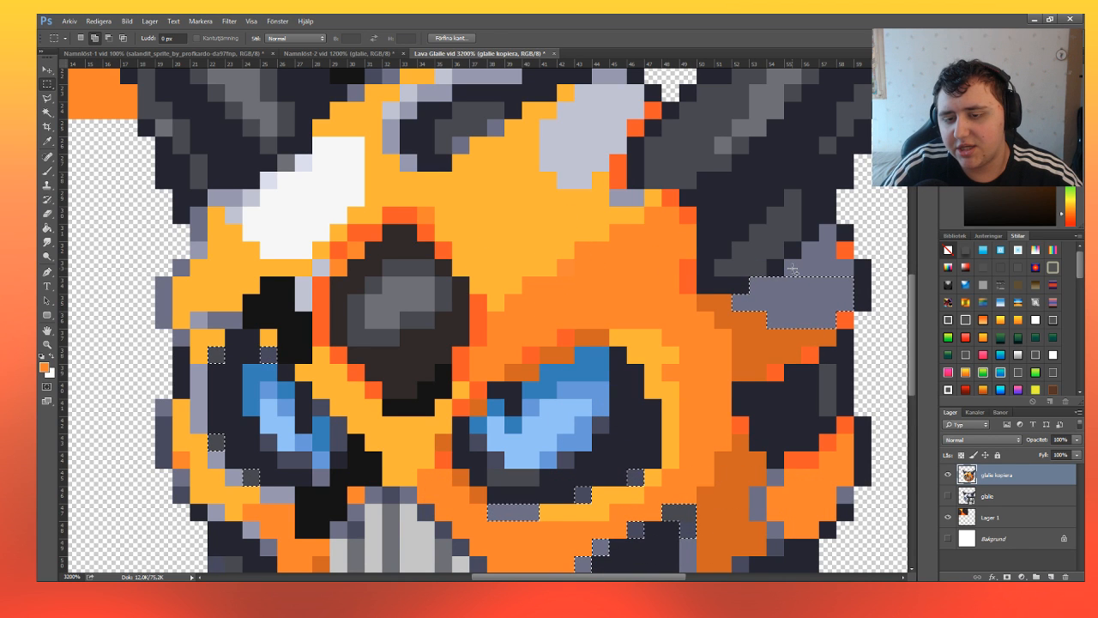
{"action": "left_click_drag", "start_coordinate": [791, 266], "coordinate": [833, 241]}
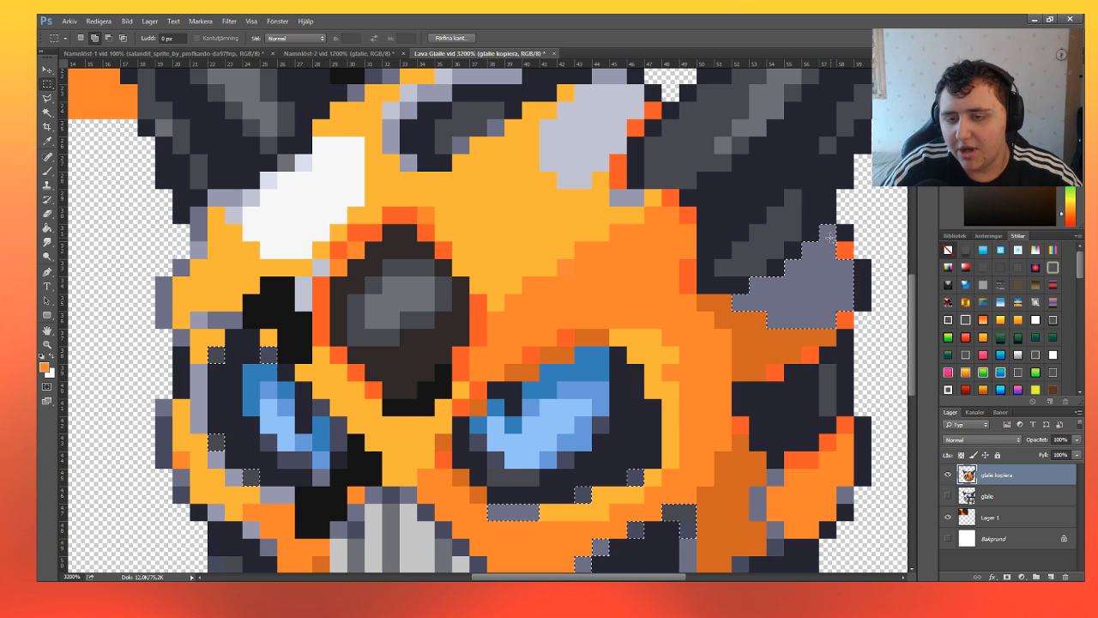
Paint the selected grey pixels around the eyes, mouth and cheek patch and beneath the right horn with mid orange.
{"action": "left_click", "coordinate": [47, 170]}
{"action": "left_click", "coordinate": [216, 355]}
{"action": "left_click", "coordinate": [268, 354]}
{"action": "left_click", "coordinate": [217, 442]}
{"action": "left_click", "coordinate": [251, 477]}
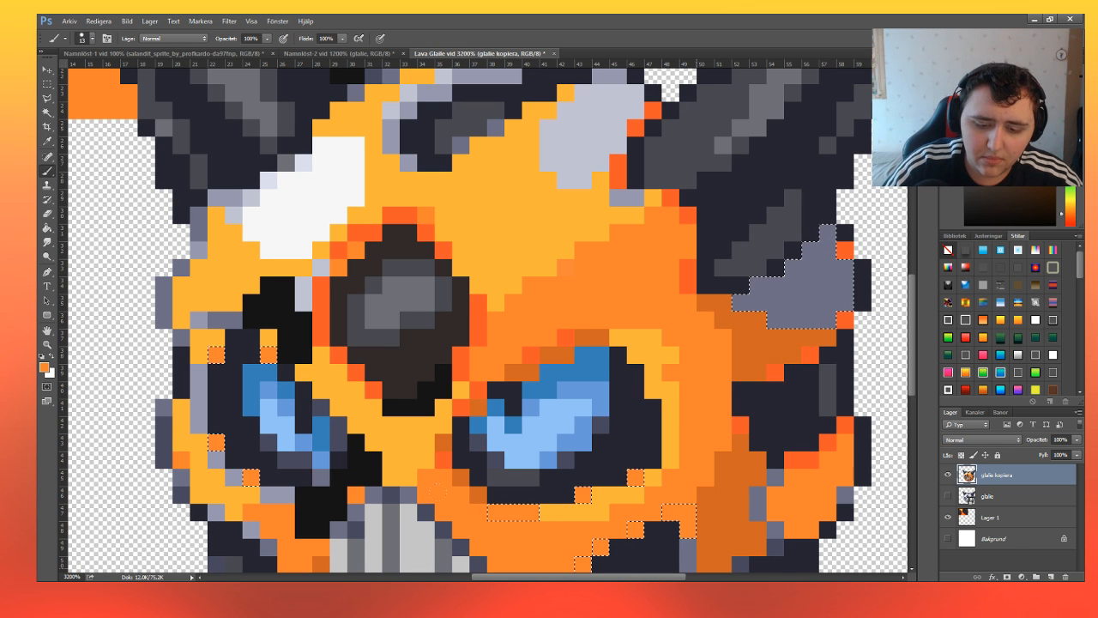
{"action": "left_click", "coordinate": [802, 283]}
{"action": "scroll", "coordinate": [596, 355], "scroll_direction": "down", "scroll_amount": 3}
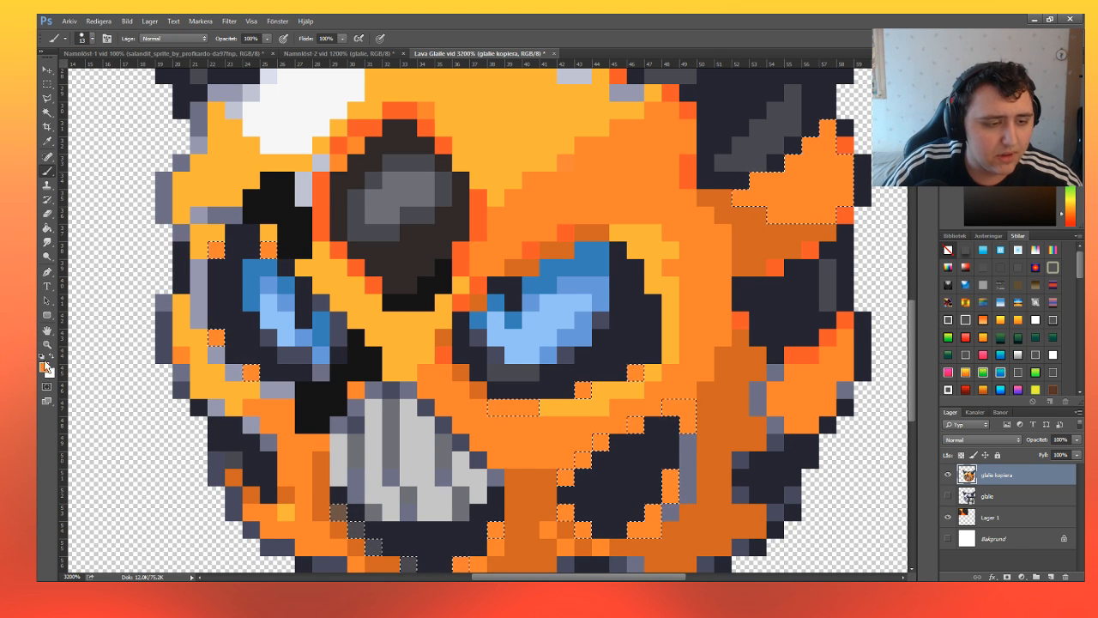
Try sampling near-black from the forehead diamond's lower edge, repainting the selected pixels with it, and deselecting.
{"action": "key", "text": "i"}
{"action": "key", "text": "ctrl+d"}
{"action": "left_click", "coordinate": [48, 171]}
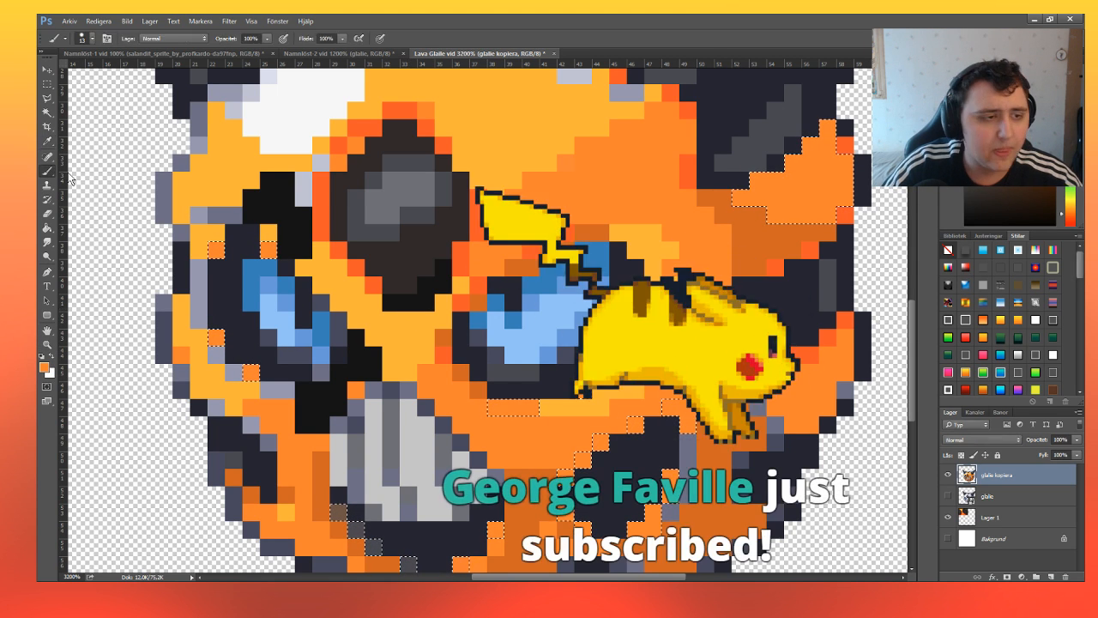
{"action": "left_click", "coordinate": [410, 306], "text": "alt"}
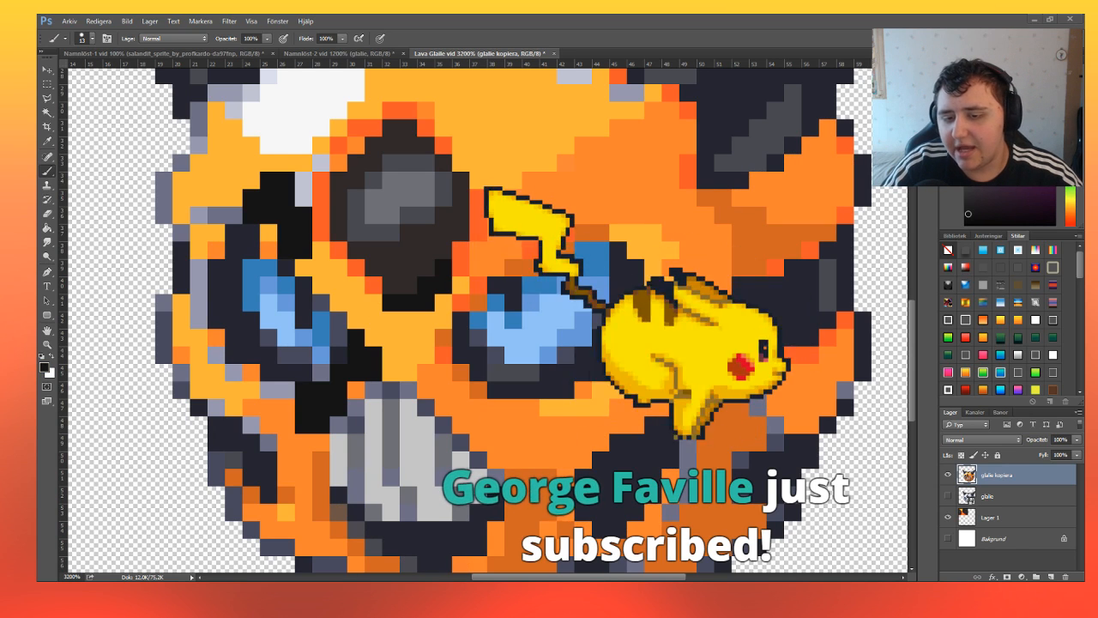
{"action": "key", "text": "ctrl+z"}
{"action": "mouse_move", "coordinate": [265, 429]}
{"action": "left_mouse_down"}
{"action": "mouse_move", "coordinate": [377, 480]}
{"action": "mouse_move", "coordinate": [592, 480]}
{"action": "mouse_move", "coordinate": [428, 489]}
{"action": "mouse_move", "coordinate": [793, 225]}
{"action": "left_mouse_up"}
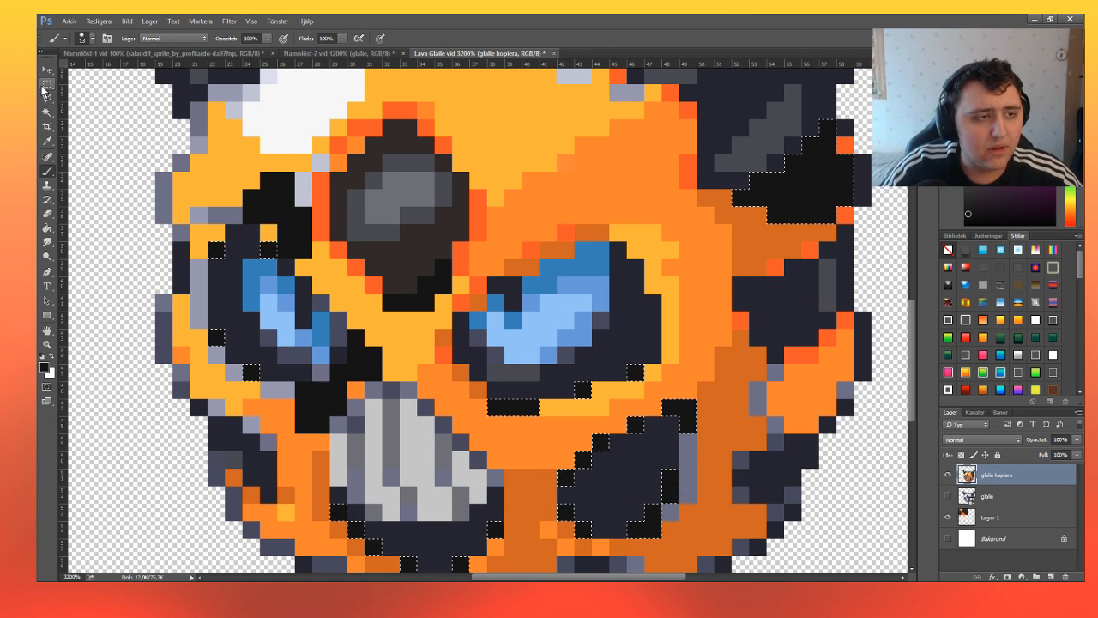
{"action": "key", "text": "m"}
{"action": "key", "text": "ctrl+d"}
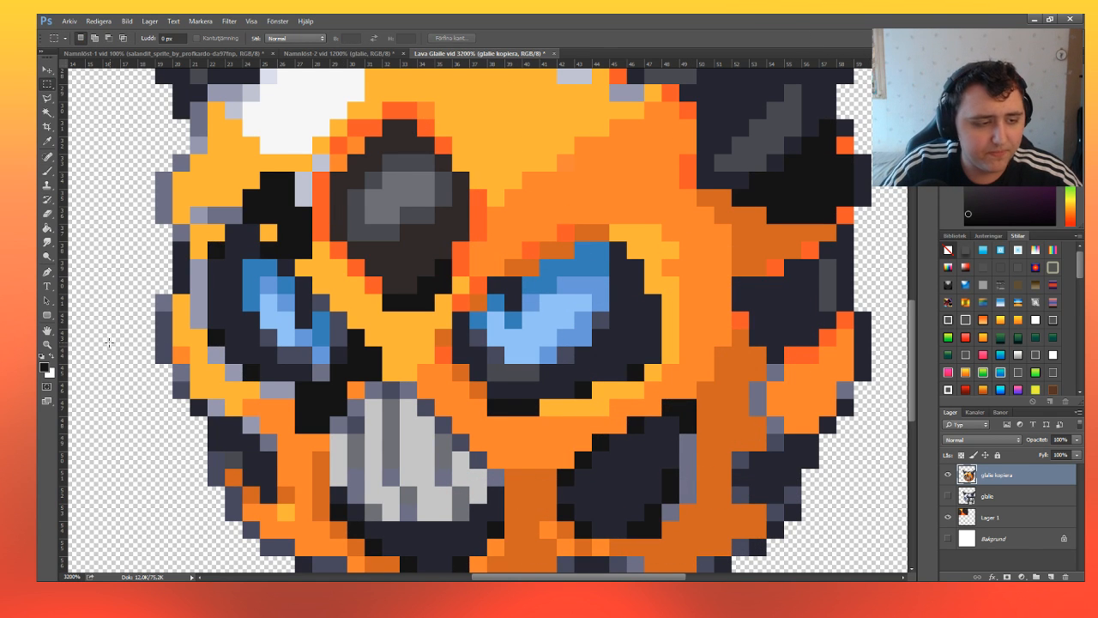
Undo the near-black repaint of the selected edge pixels and clear the selection.
{"action": "left_click", "coordinate": [48, 344]}
{"action": "left_click", "coordinate": [94, 38]}
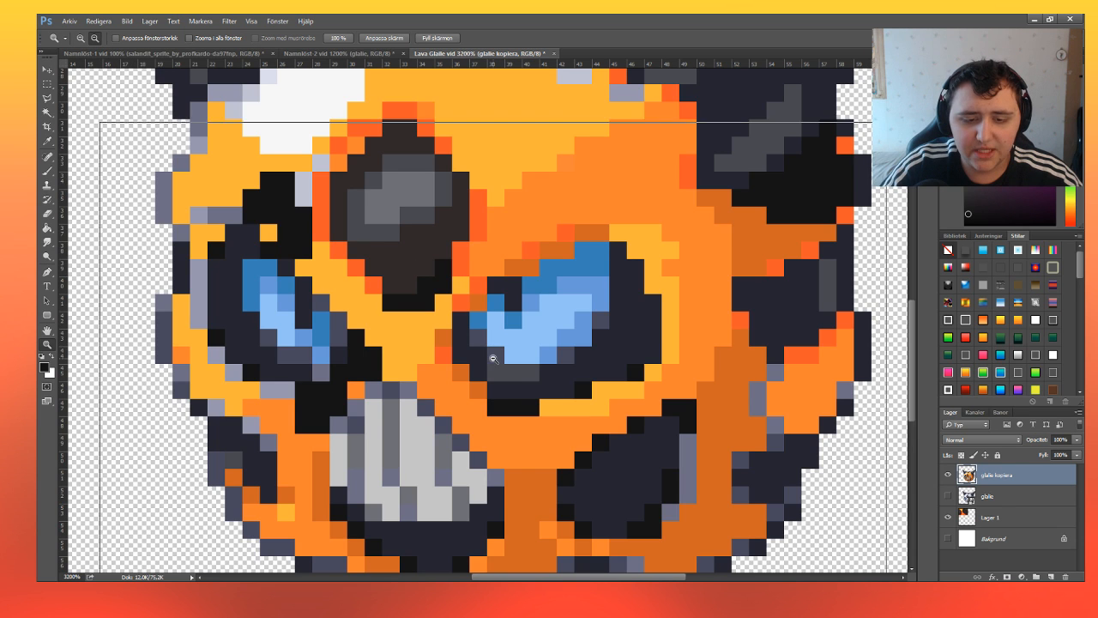
{"action": "left_click", "coordinate": [493, 357]}
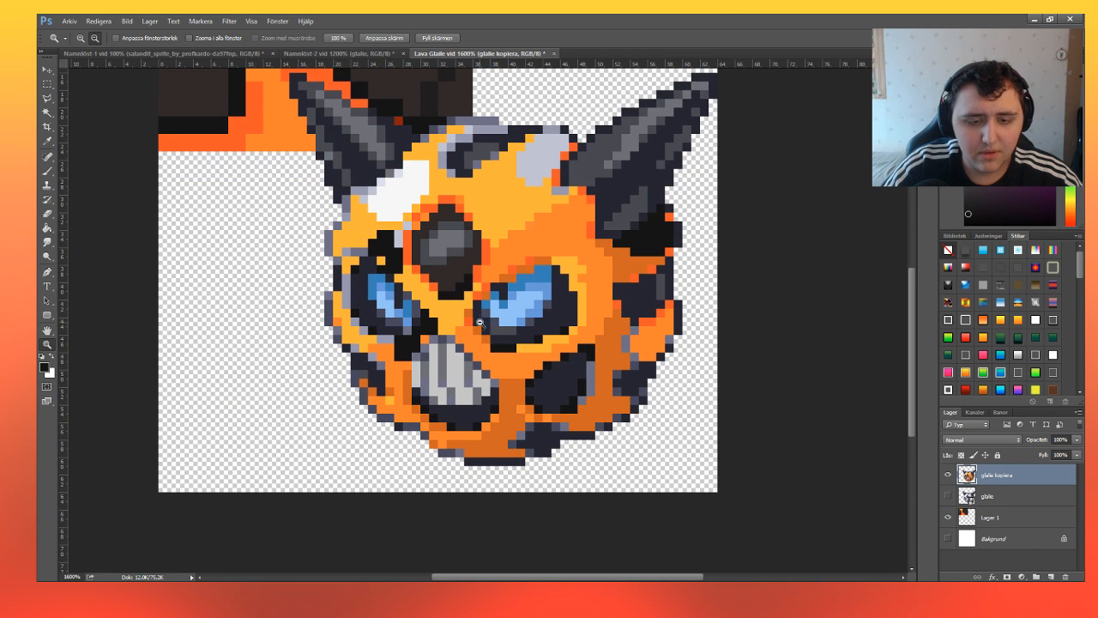
{"action": "scroll", "coordinate": [480, 322], "scroll_direction": "down", "scroll_amount": 2}
{"action": "key", "text": "ctrl+alt+z"}
{"action": "key", "text": "ctrl+alt+z"}
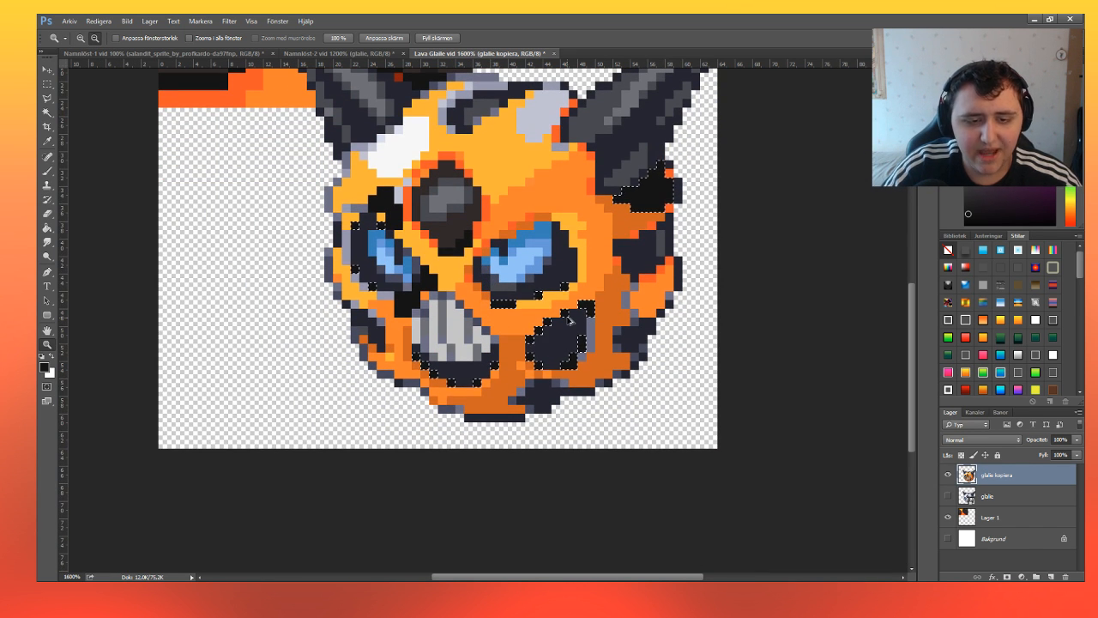
{"action": "left_click", "coordinate": [46, 85]}
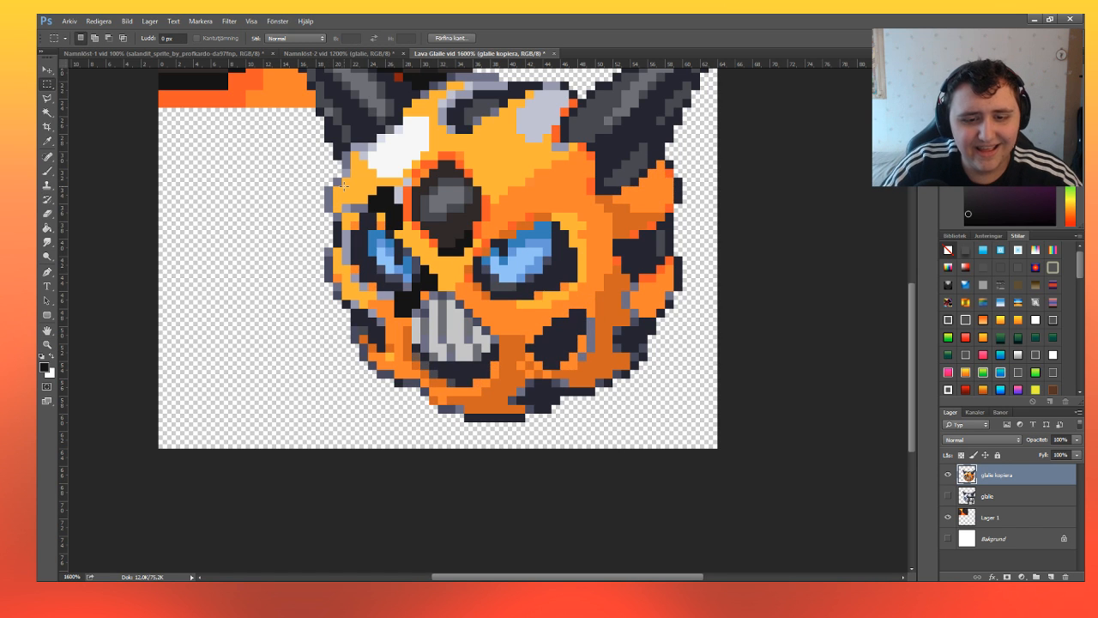
{"action": "left_click", "coordinate": [343, 184]}
{"action": "scroll", "coordinate": [512, 248], "scroll_direction": "up", "scroll_amount": 2}
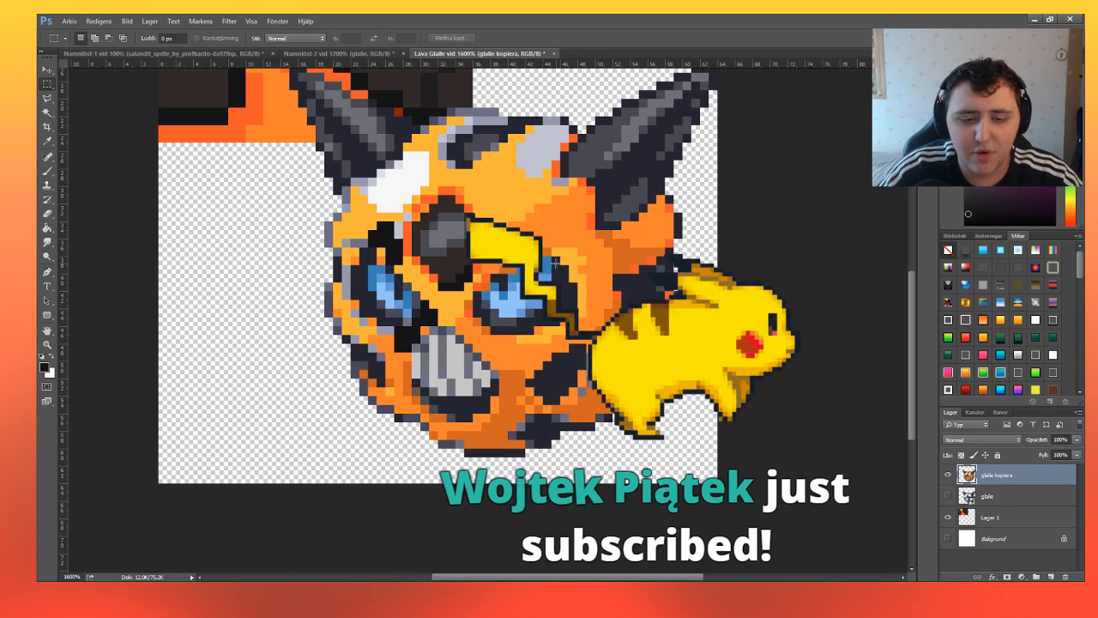
{"action": "scroll", "coordinate": [529, 320], "scroll_direction": "up", "scroll_amount": 1}
{"action": "scroll", "coordinate": [529, 321], "scroll_direction": "up", "scroll_amount": 1}
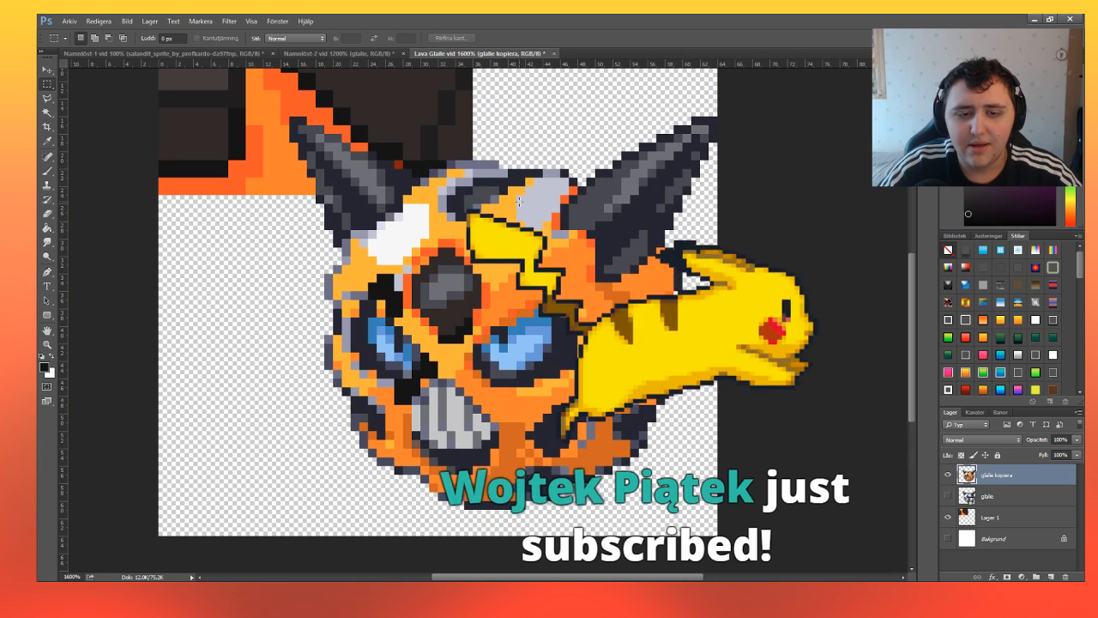
Repaint the light grey patch beside the right horn and the grey pixels beneath the left horn with sampled mid orange, clearing the selection.
{"action": "left_click_drag", "start_coordinate": [526, 204], "coordinate": [560, 209]}
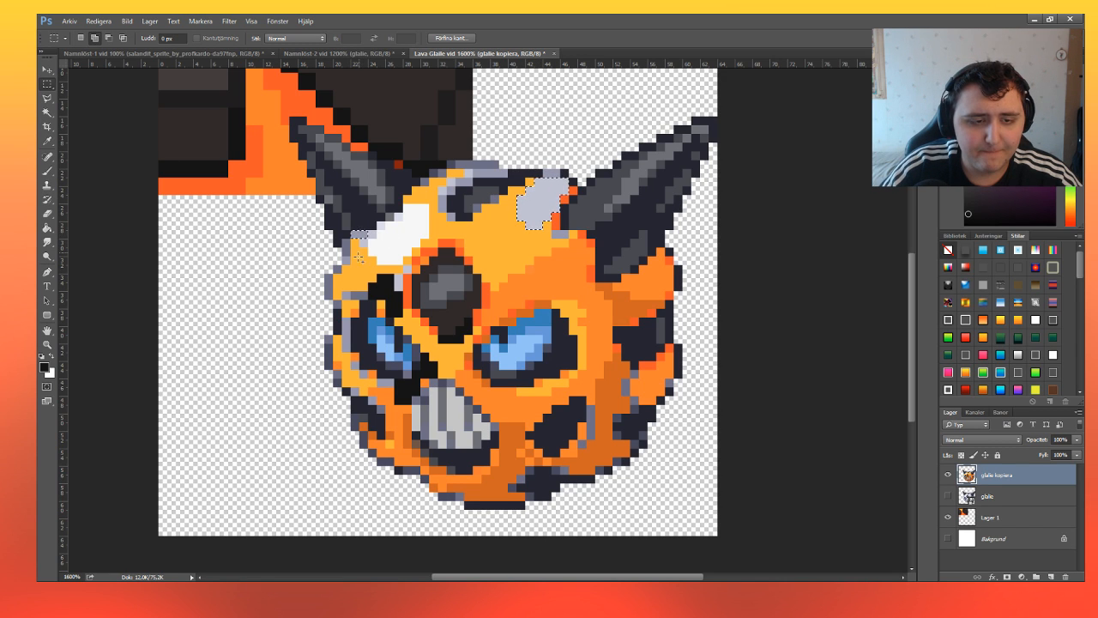
{"action": "key", "text": "i"}
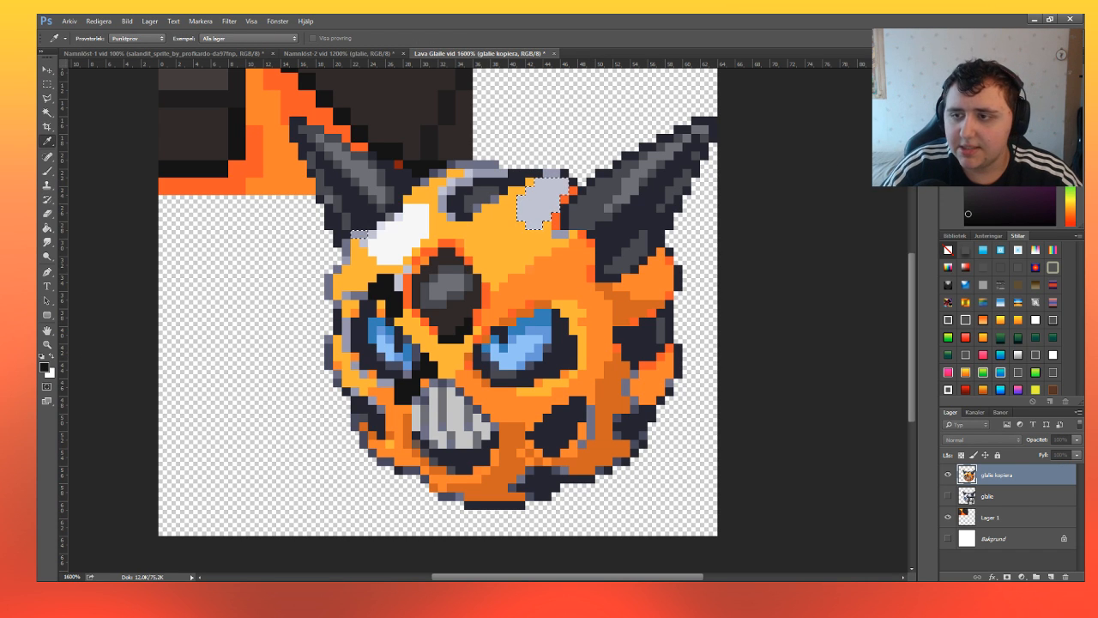
{"action": "key", "text": "Return"}
{"action": "left_click", "coordinate": [46, 172]}
{"action": "key", "text": "alt+BackSpace"}
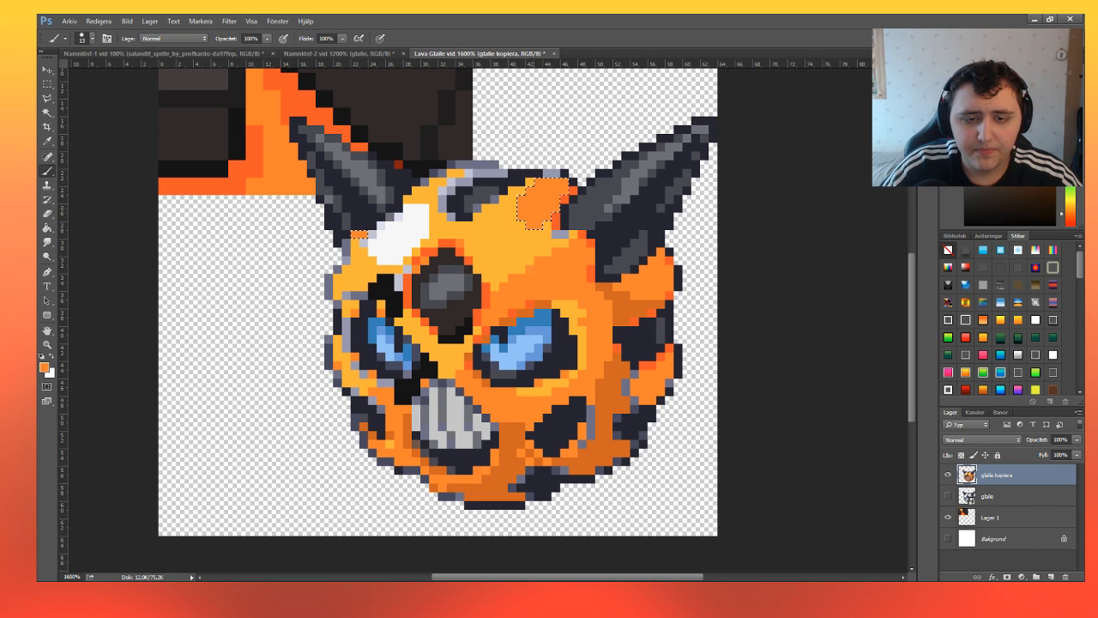
{"action": "left_click", "coordinate": [47, 84]}
{"action": "left_click", "coordinate": [443, 229]}
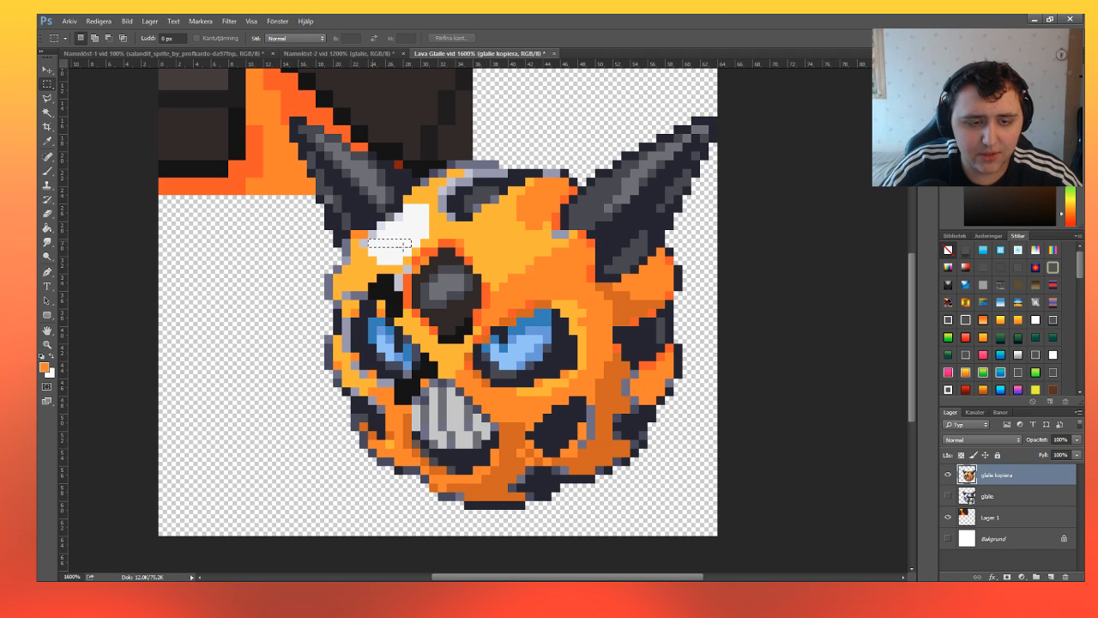
Select the white highlight patch on the forehead beneath the left horn.
{"action": "left_click_drag", "start_coordinate": [409, 254], "coordinate": [426, 235]}
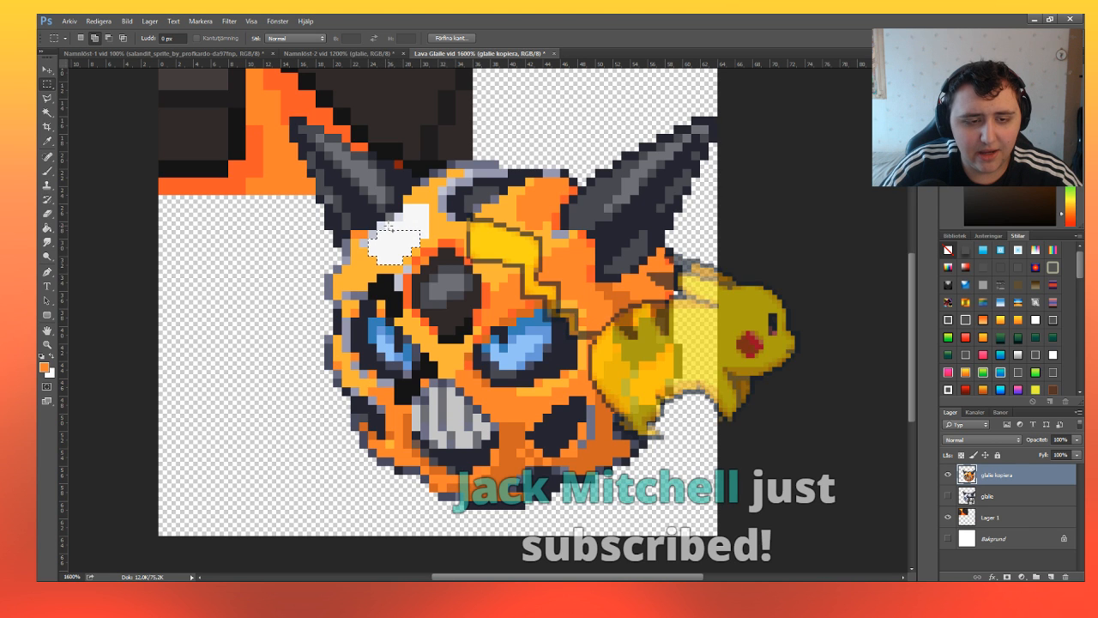
{"action": "key", "text": "ctrl+d"}
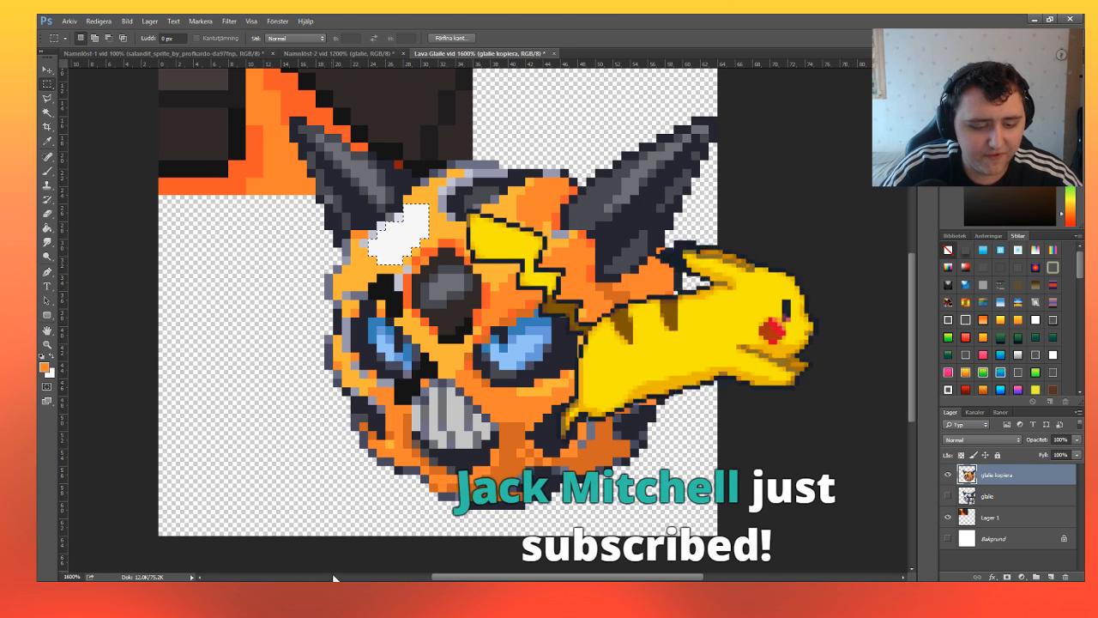
{"action": "left_click", "coordinate": [333, 581]}
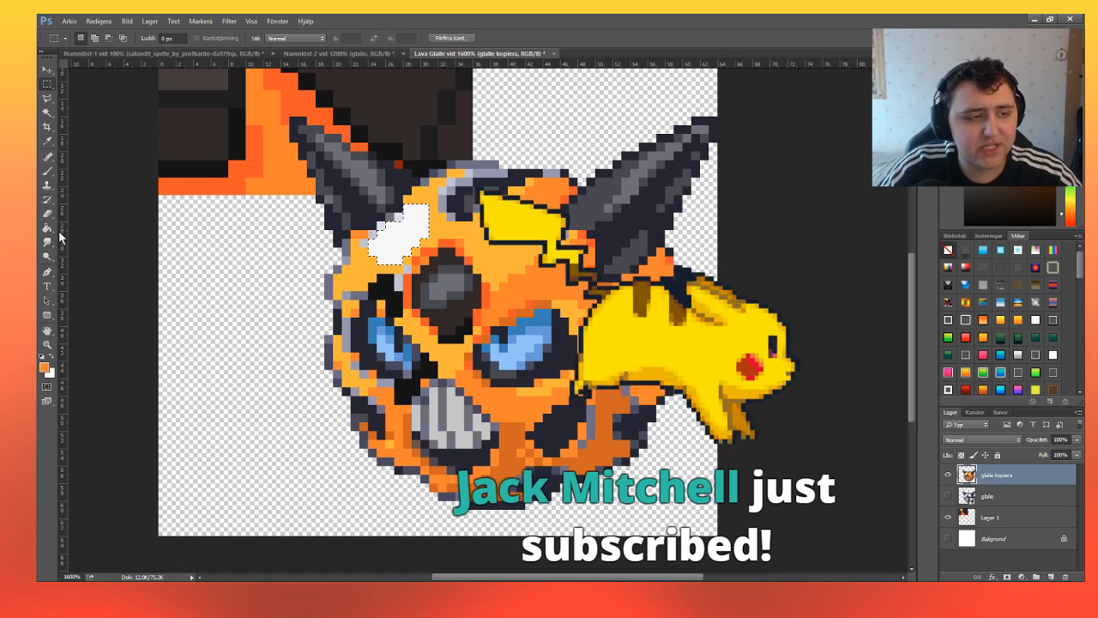
Try painting the selected forehead highlight with near-black sampled from the dark pixels above the left eye, and undo it.
{"action": "left_click", "coordinate": [49, 172]}
{"action": "key", "text": "i"}
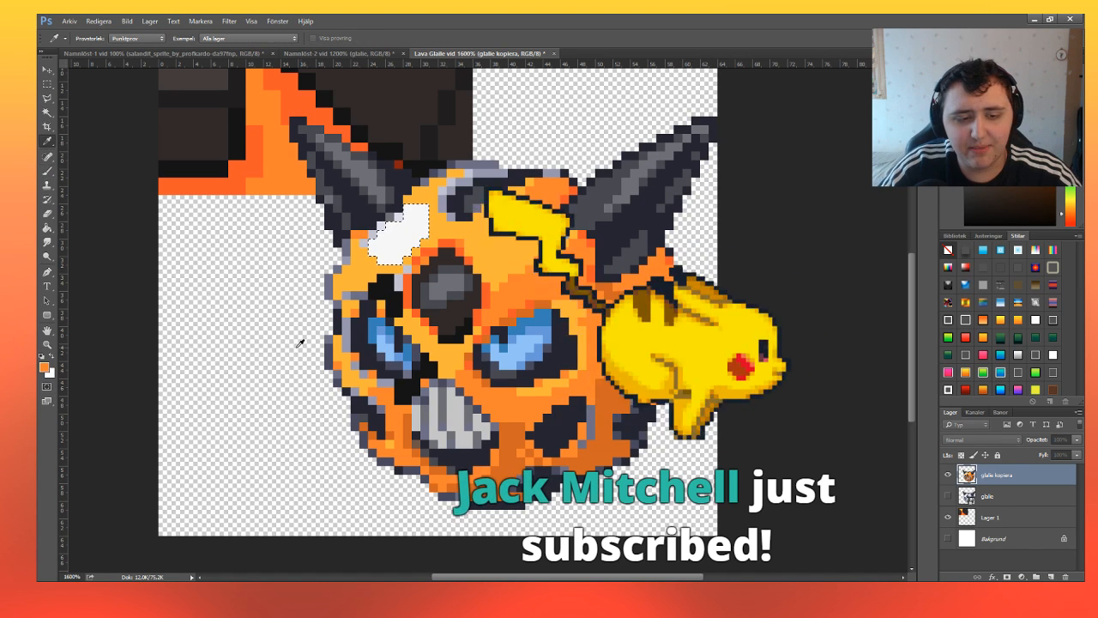
{"action": "left_click", "coordinate": [388, 290]}
{"action": "key", "text": "b"}
{"action": "left_click_drag", "start_coordinate": [388, 250], "coordinate": [414, 221]}
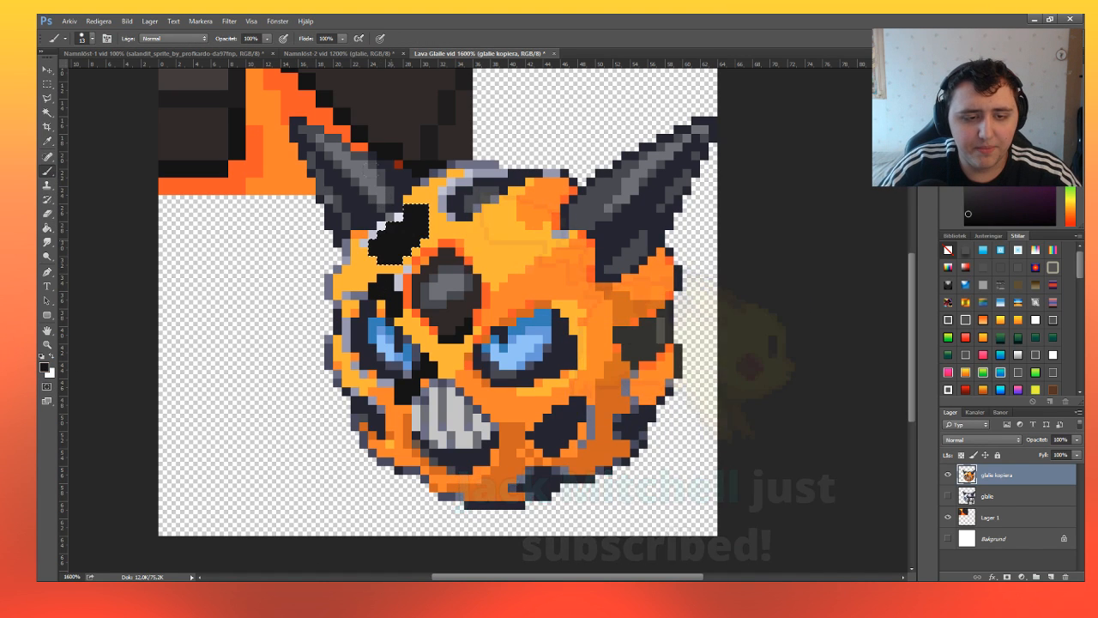
{"action": "left_click", "coordinate": [47, 84]}
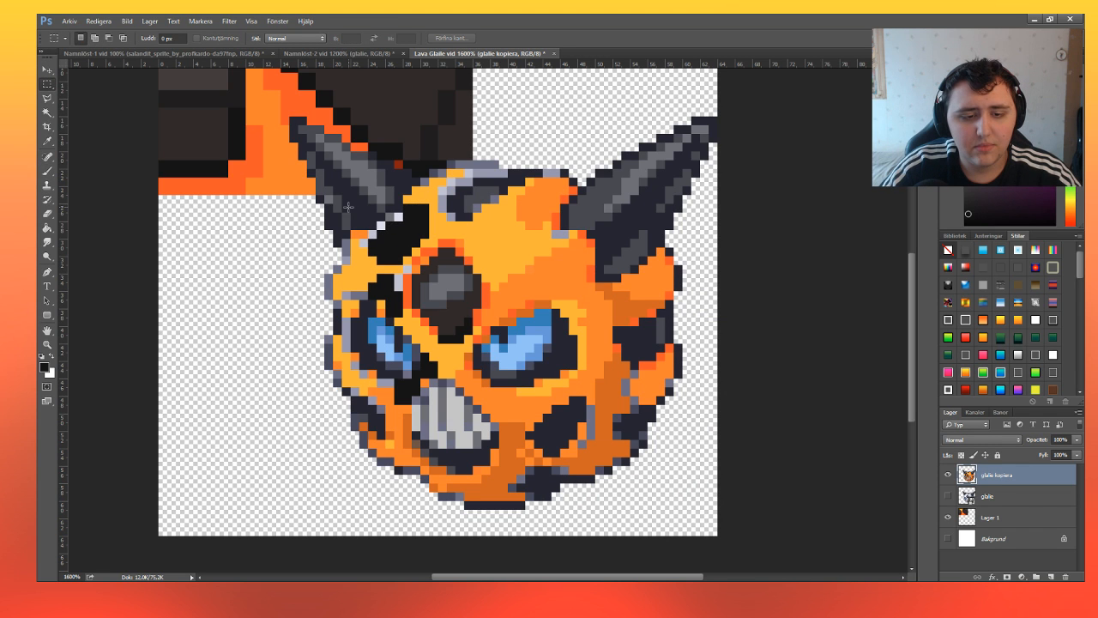
{"action": "key", "text": "ctrl+z"}
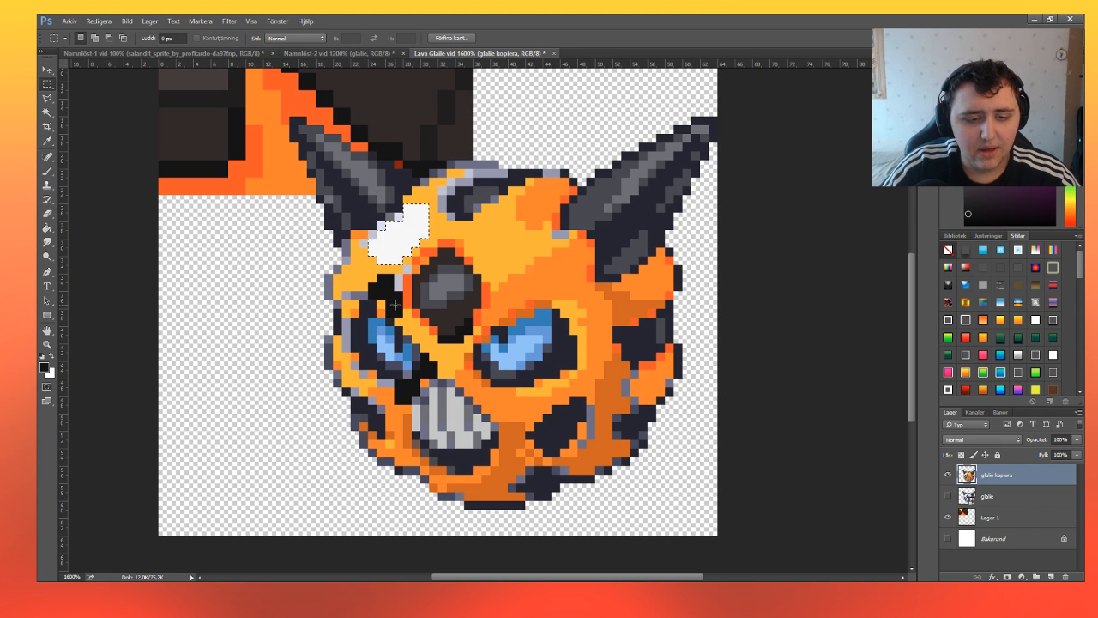
Paint the selected forehead highlight with a pale yellow-orange and deselect it.
{"action": "key", "text": "i"}
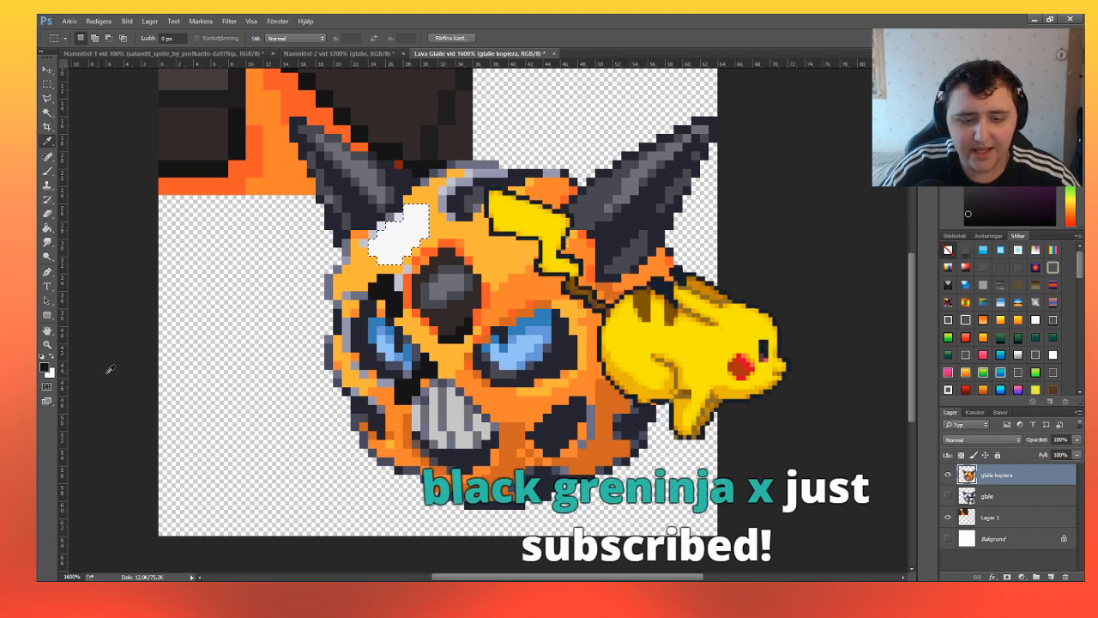
{"action": "left_click", "coordinate": [504, 404]}
{"action": "key", "text": "m"}
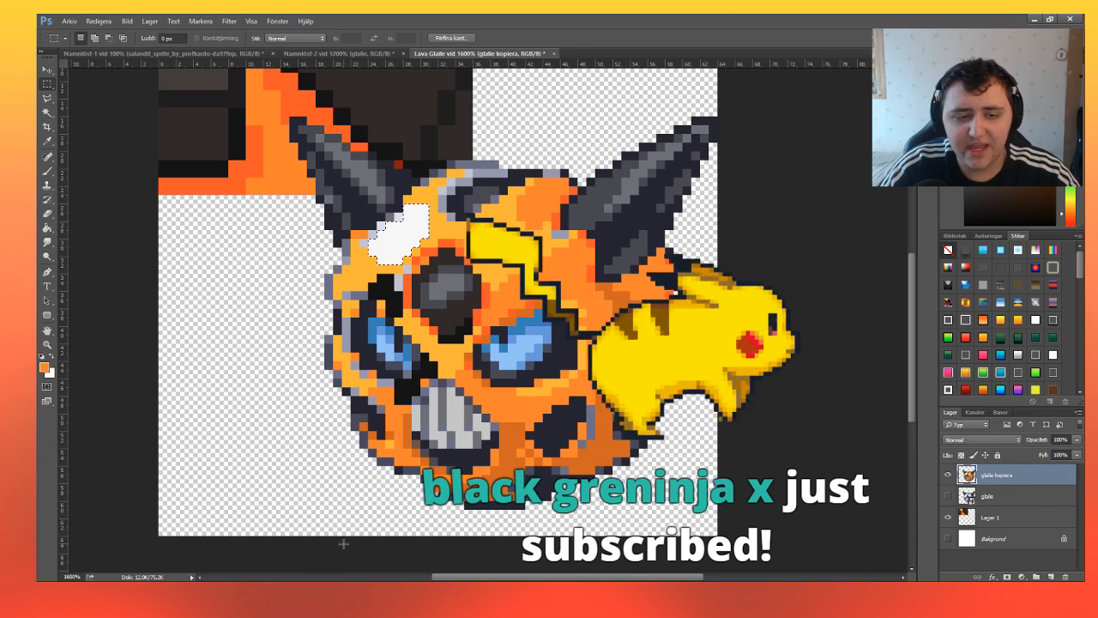
{"action": "left_click", "coordinate": [47, 142]}
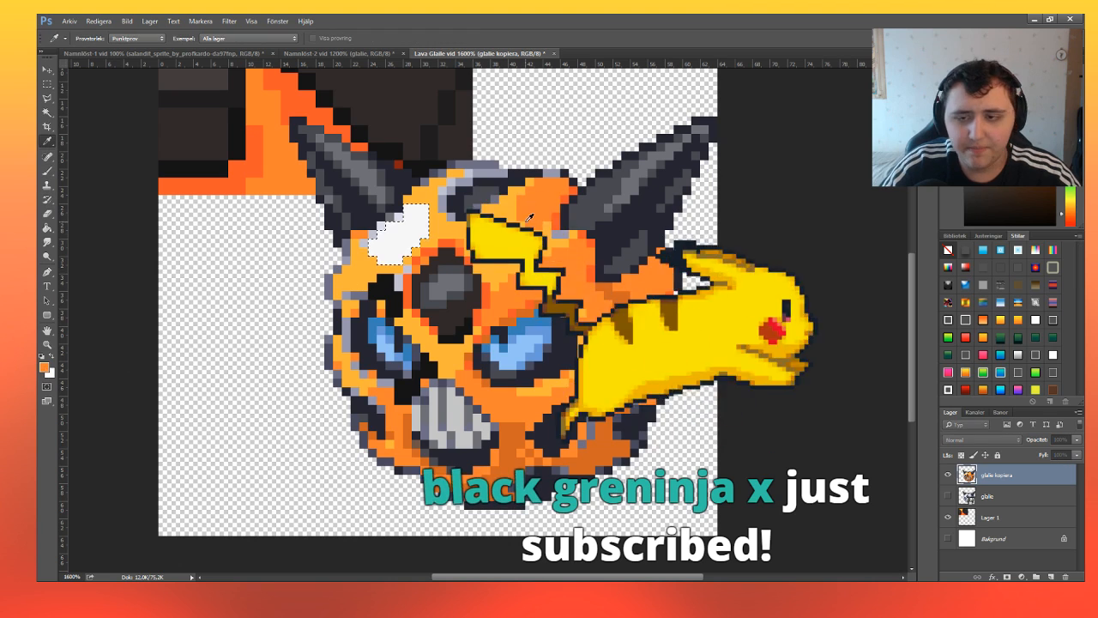
{"action": "key", "text": "m"}
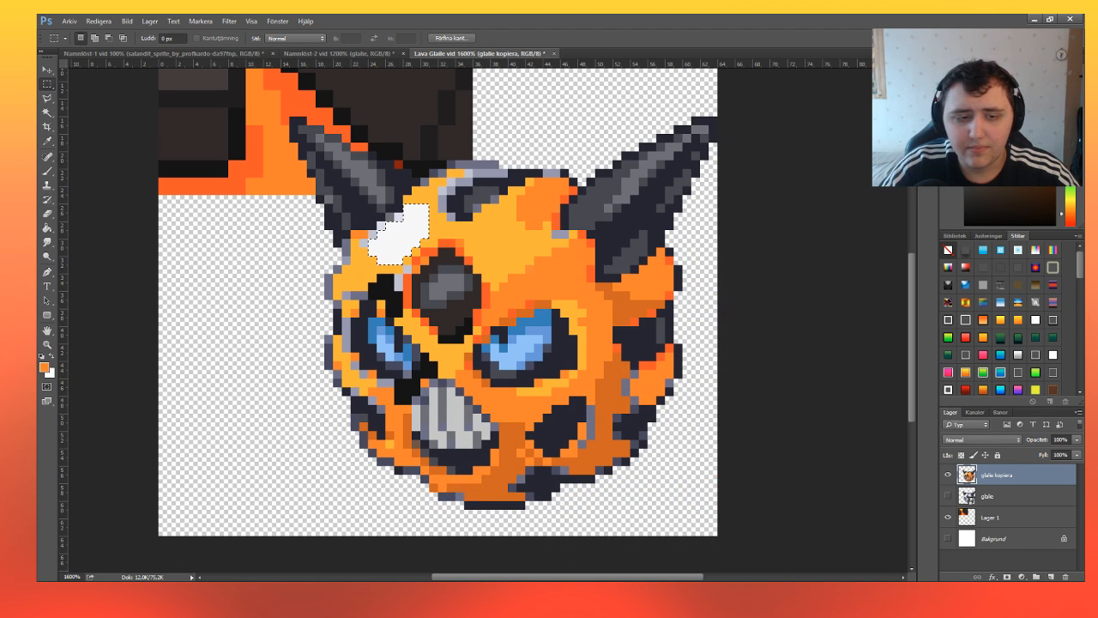
{"action": "left_click", "coordinate": [48, 171]}
{"action": "left_click_drag", "start_coordinate": [401, 232], "coordinate": [374, 182]}
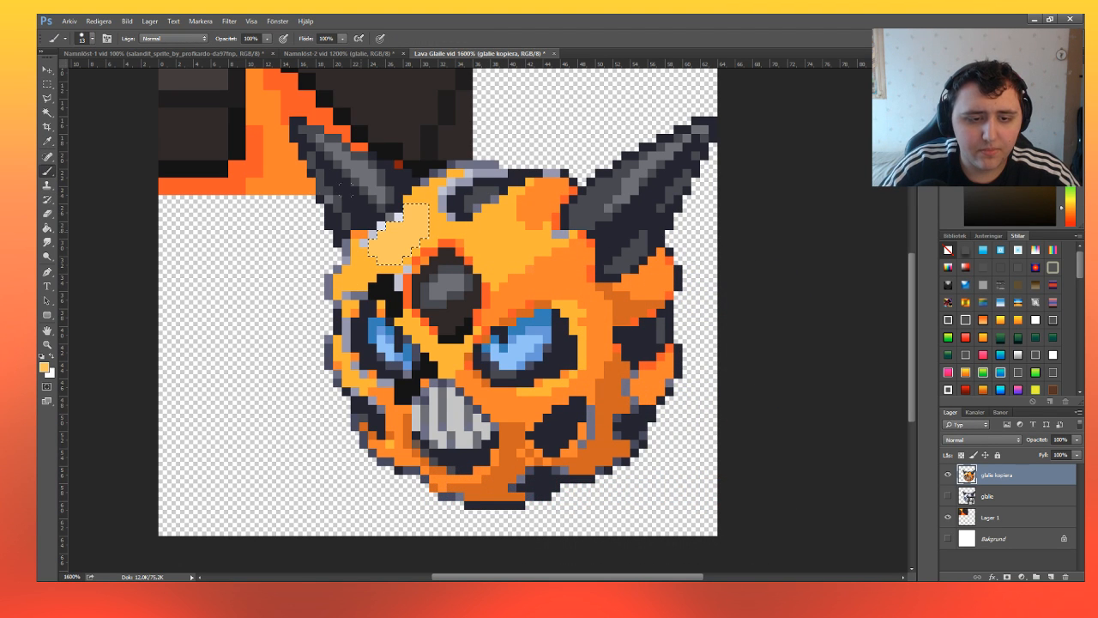
{"action": "key", "text": "ctrl+d"}
{"action": "key", "text": "m"}
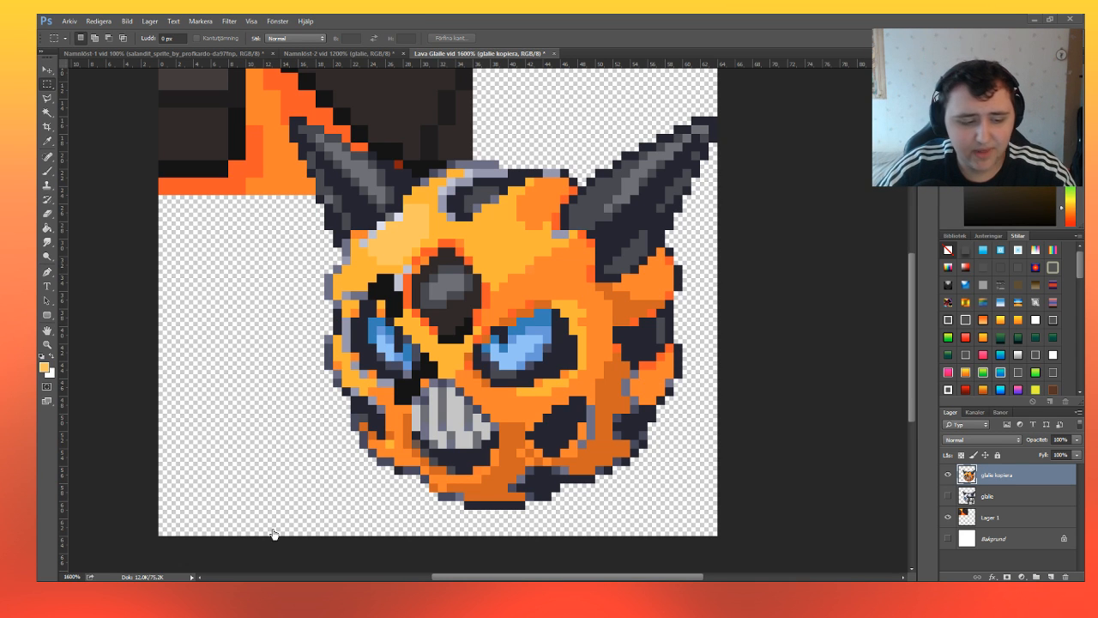
Select the near-black pixels between the left eye and the mouth, paint them mid orange, and deselect.
{"action": "scroll", "coordinate": [618, 333], "scroll_direction": "down", "scroll_amount": 2}
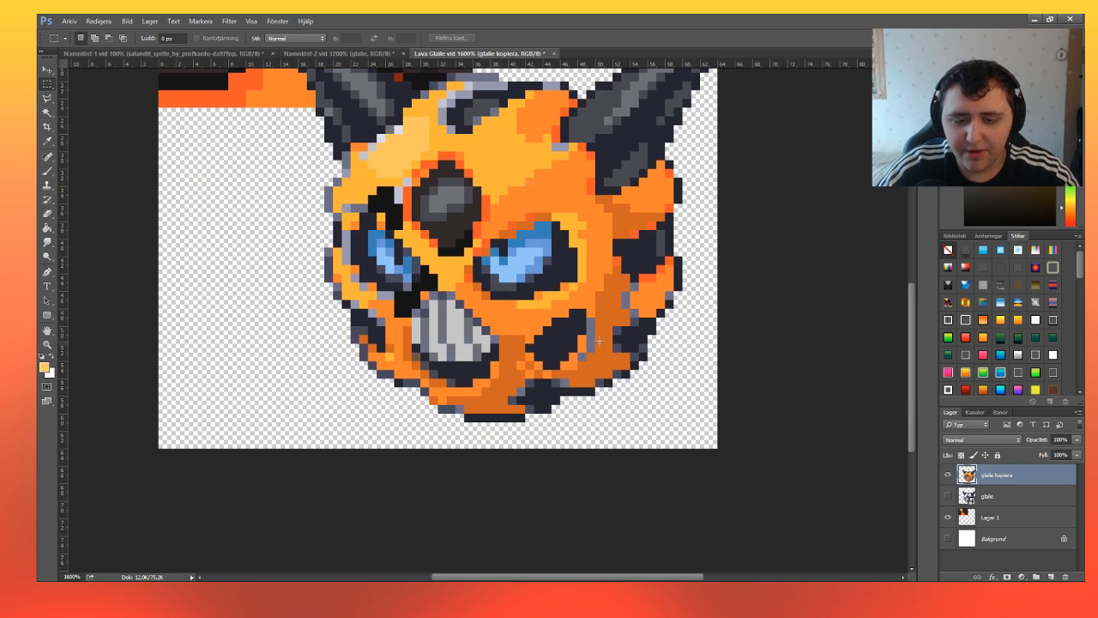
{"action": "scroll", "coordinate": [596, 335], "scroll_direction": "up", "scroll_amount": 1}
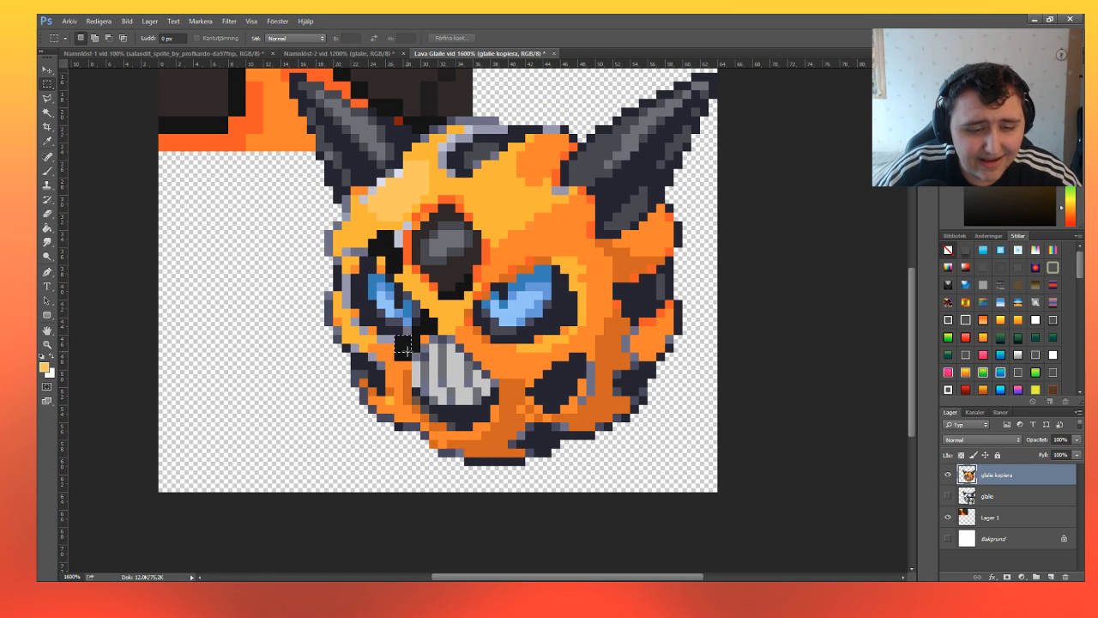
{"action": "left_click_drag", "start_coordinate": [408, 354], "coordinate": [435, 331]}
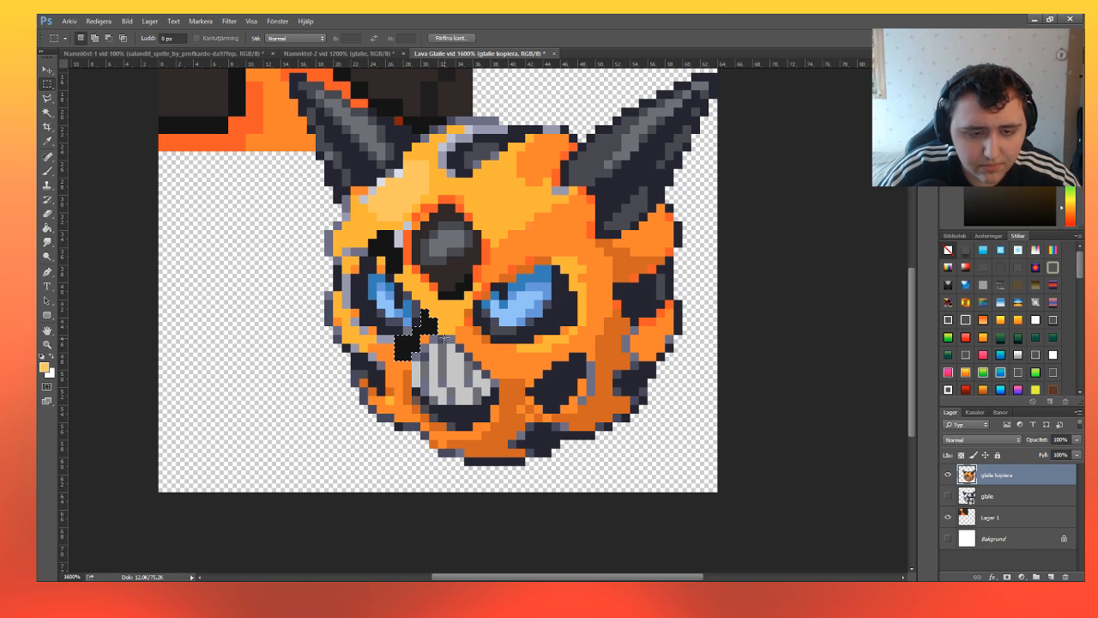
{"action": "key", "text": "i"}
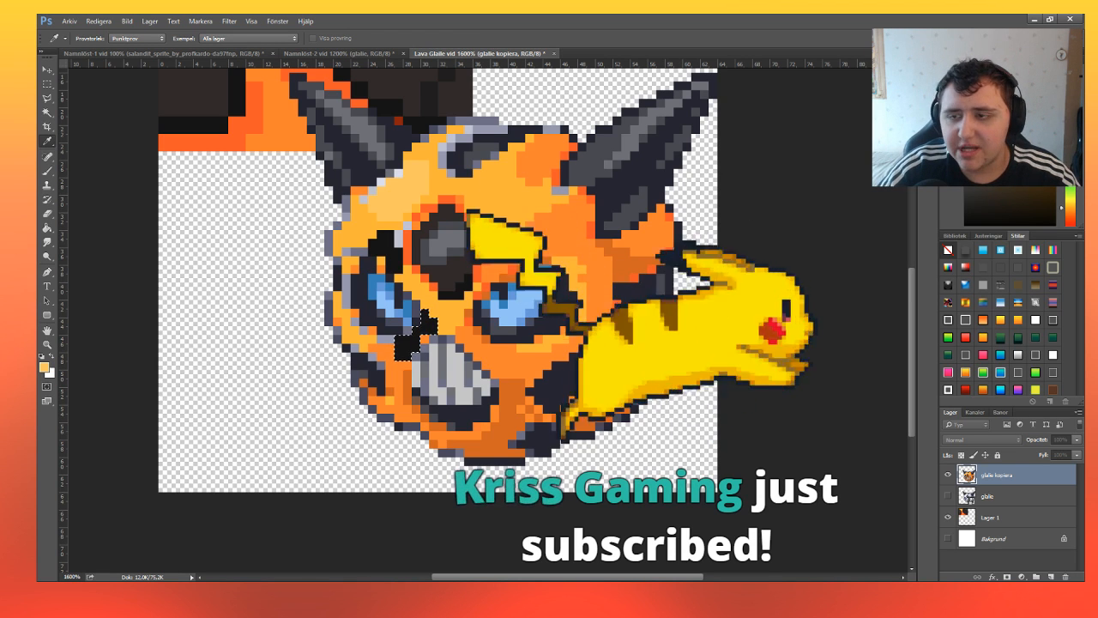
{"action": "key", "text": "m"}
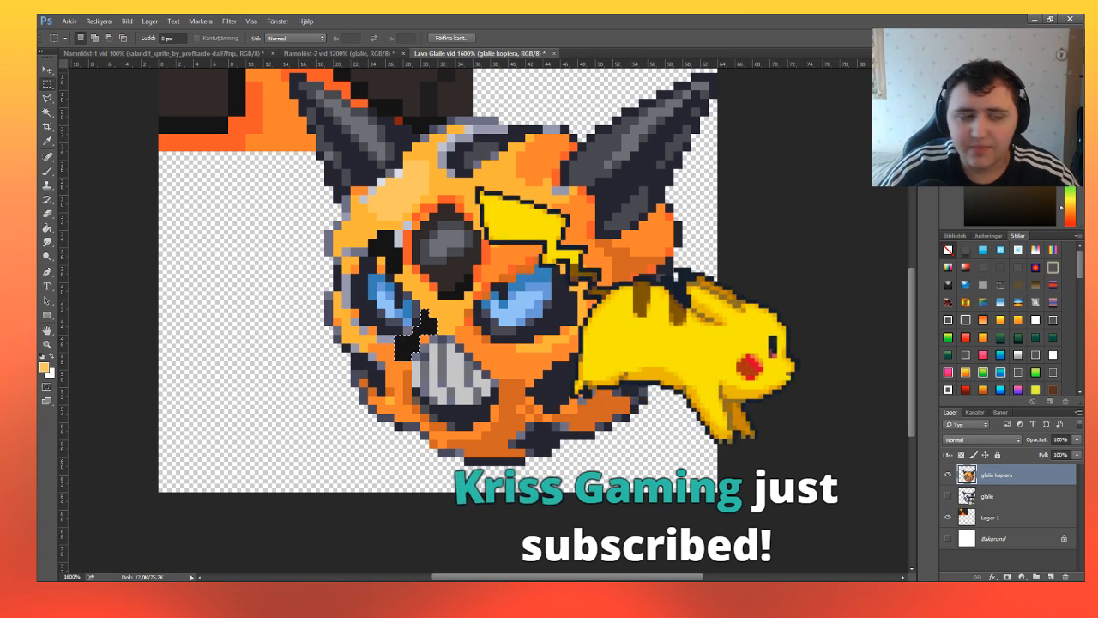
{"action": "left_click", "coordinate": [47, 171]}
{"action": "left_click_drag", "start_coordinate": [403, 351], "coordinate": [429, 321]}
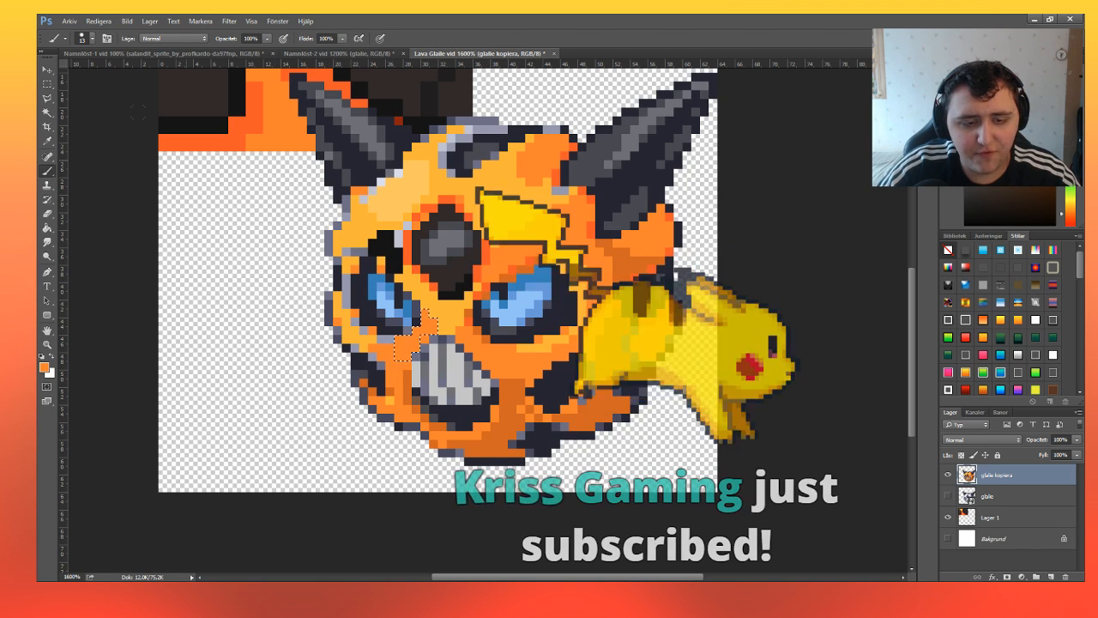
{"action": "left_click", "coordinate": [47, 84]}
{"action": "left_click", "coordinate": [479, 335]}
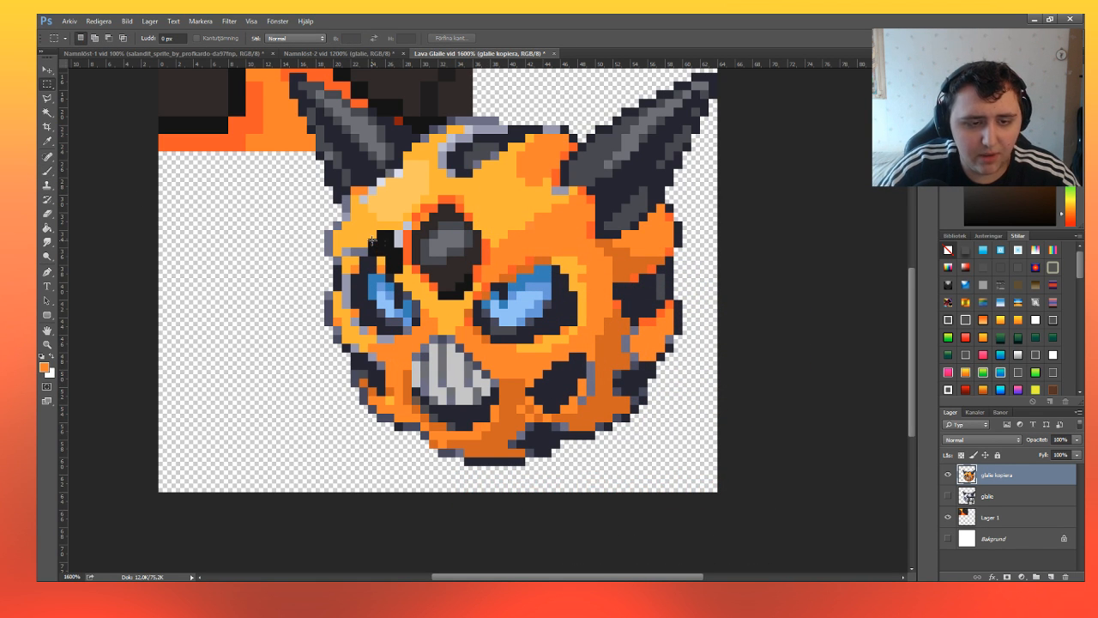
Select the near-black pixels above the left eye, repaint them mid orange, and deselect.
{"action": "left_click_drag", "start_coordinate": [370, 232], "coordinate": [401, 270]}
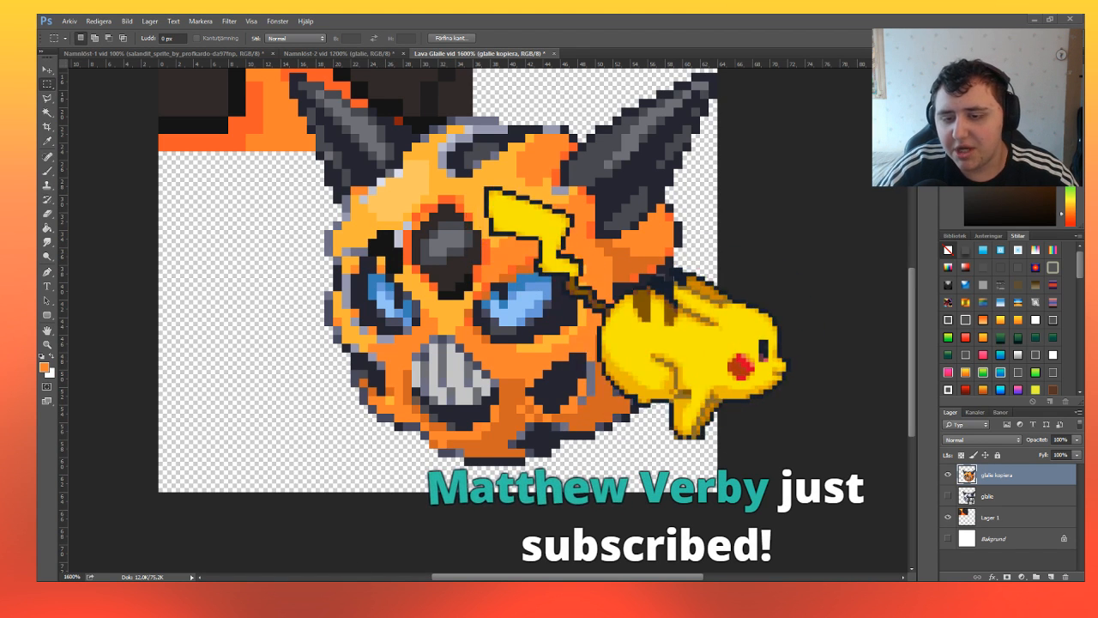
{"action": "left_click", "coordinate": [48, 169]}
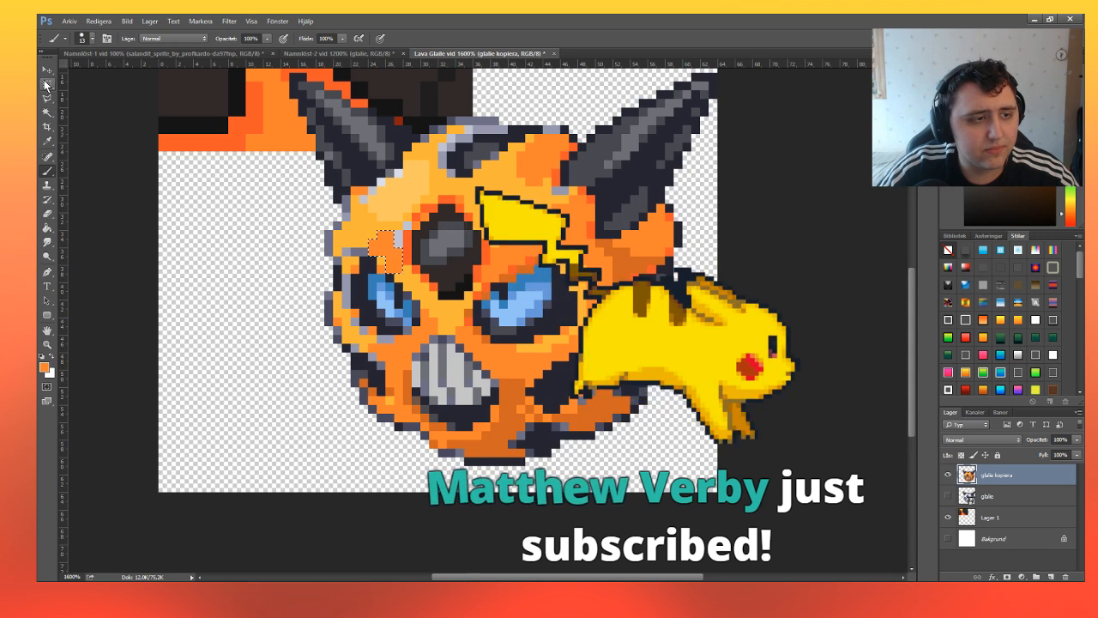
{"action": "left_click", "coordinate": [46, 83]}
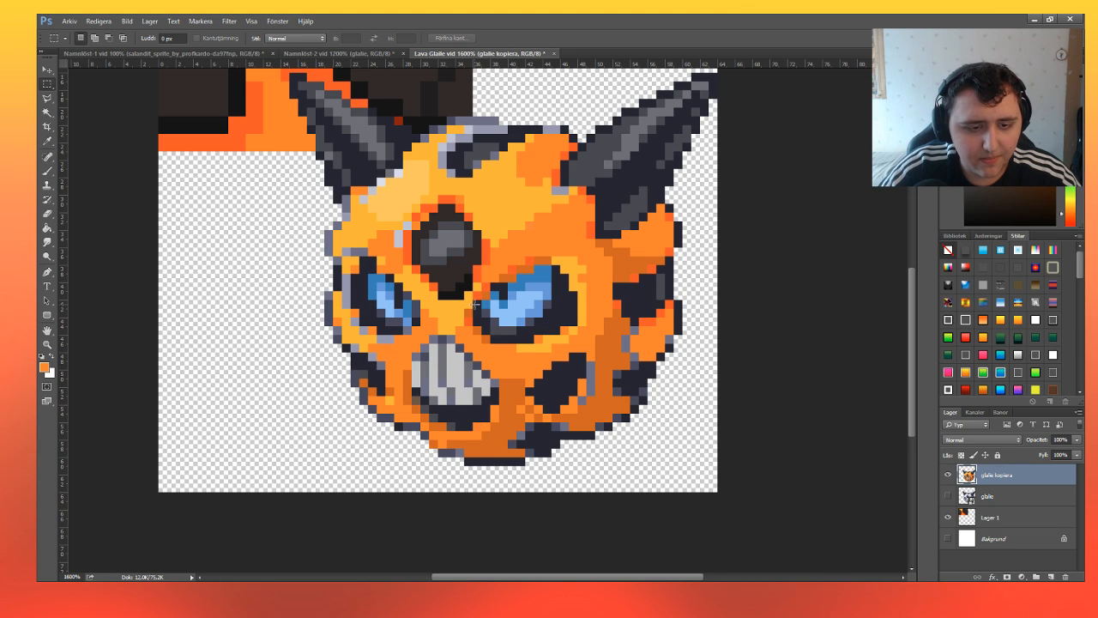
Select the dark navy area around the right eye and set the Magic Wand tolerance to 1.
{"action": "left_click_drag", "start_coordinate": [477, 317], "coordinate": [478, 321]}
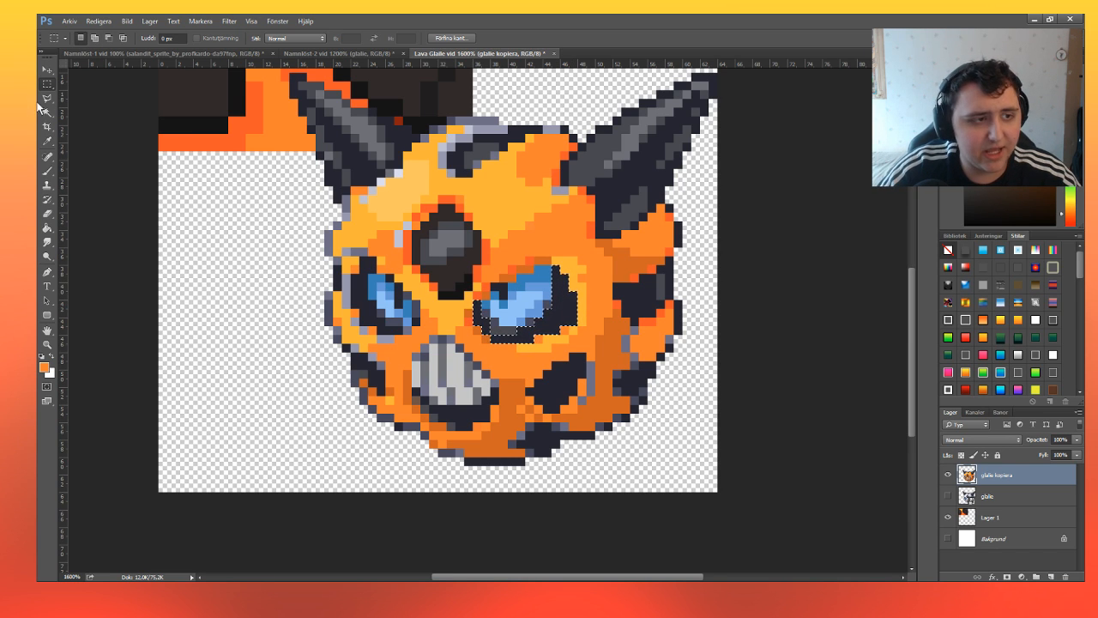
{"action": "left_click", "coordinate": [47, 112]}
{"action": "left_click_drag", "start_coordinate": [281, 39], "coordinate": [236, 42]}
{"action": "type", "text": "1"}
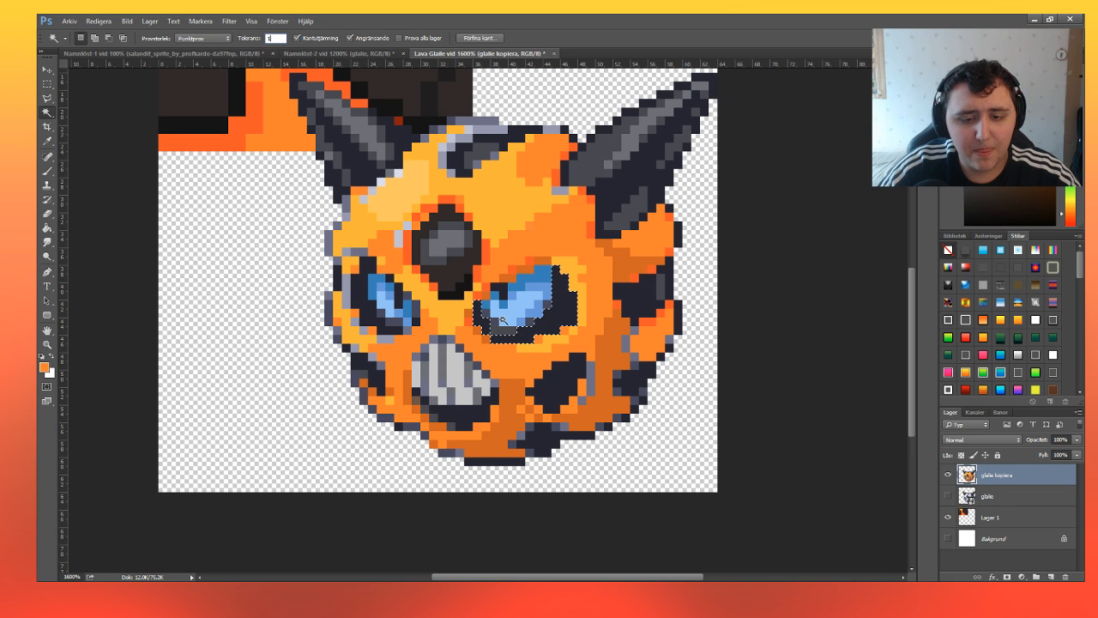
{"action": "key", "text": "Return"}
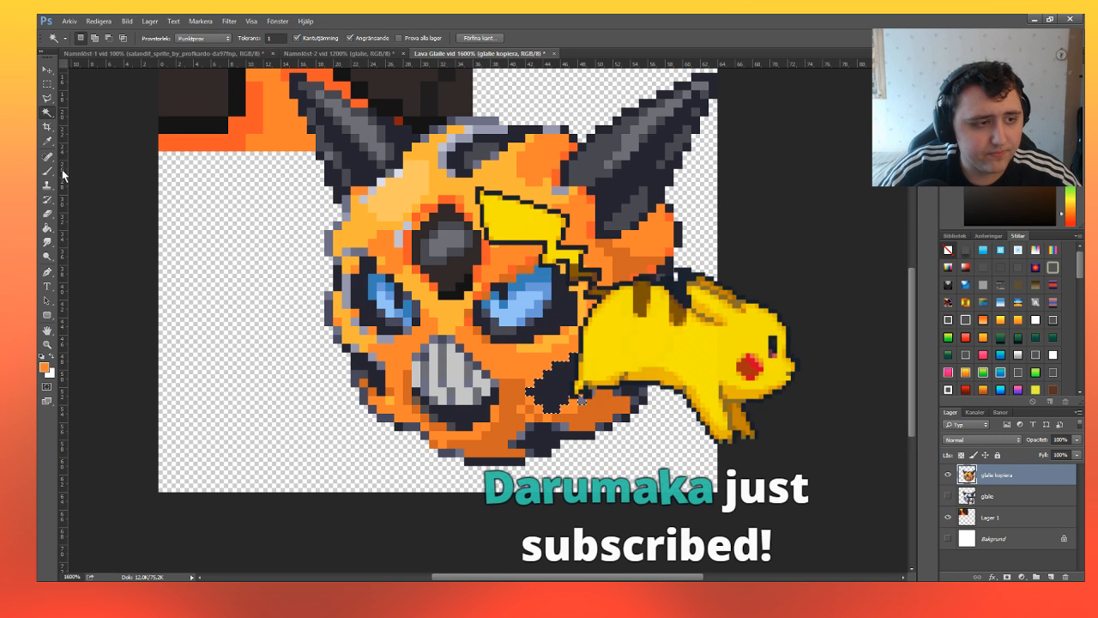
Sample near-black from the forehead diamond's lower edge and paint the selected area around the right eye with it.
{"action": "key", "text": "b"}
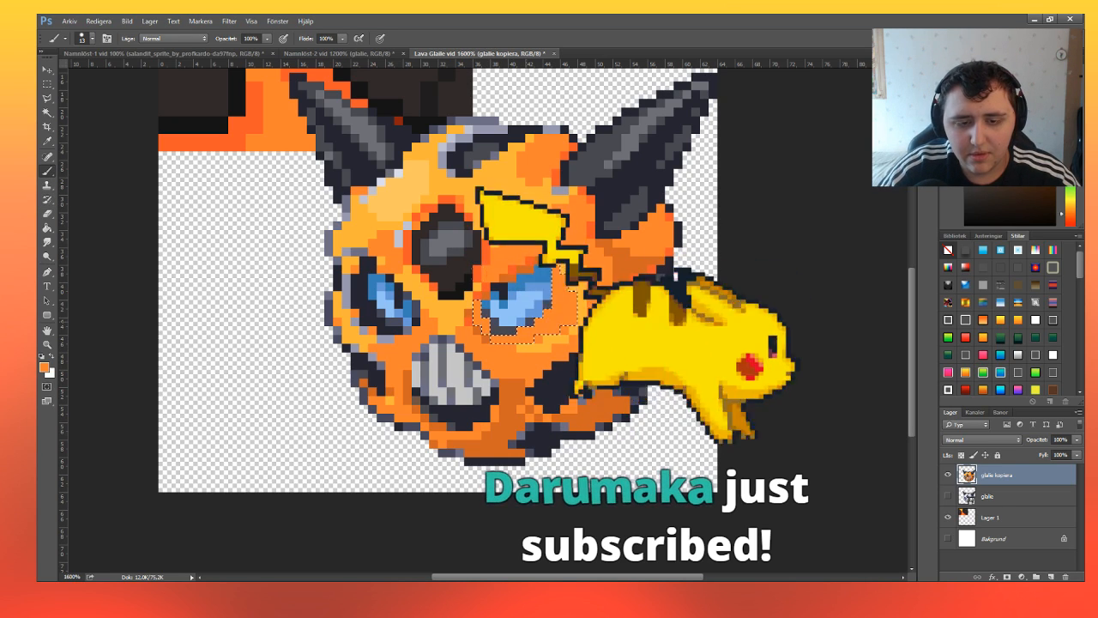
{"action": "left_click", "coordinate": [46, 367]}
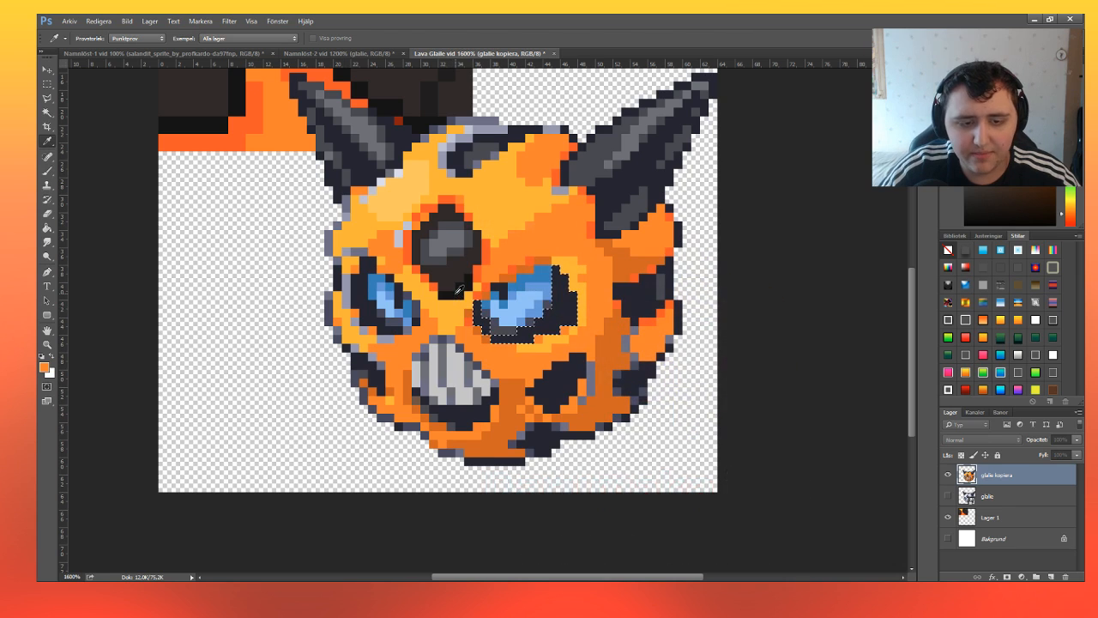
{"action": "left_click", "coordinate": [456, 292]}
{"action": "key", "text": "Return"}
{"action": "left_click_drag", "start_coordinate": [534, 305], "coordinate": [494, 283]}
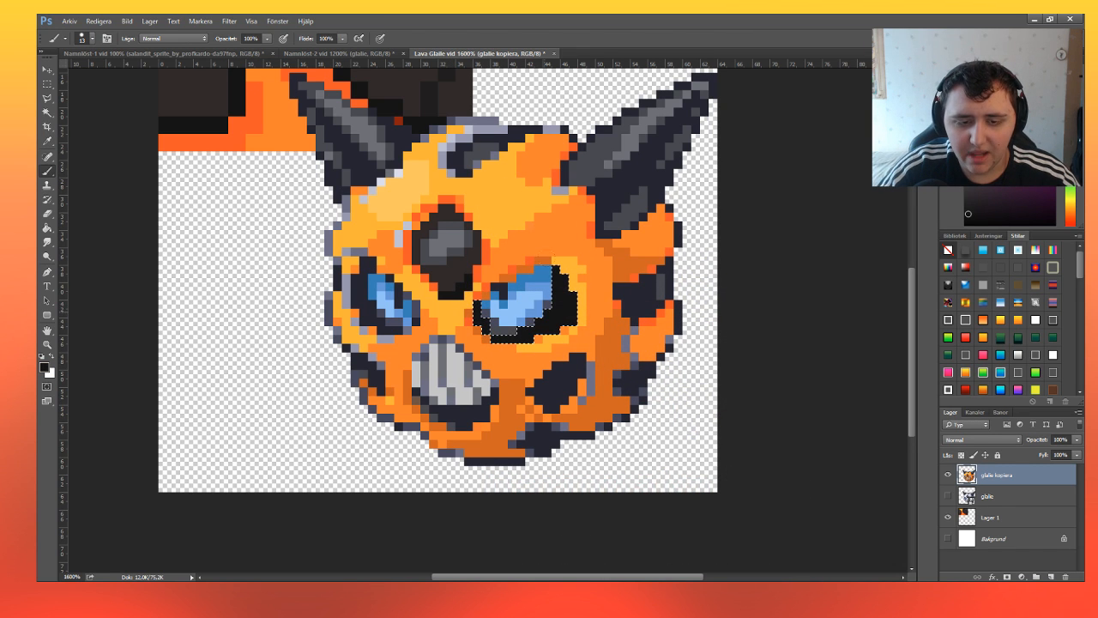
Replace the eye selection with one around the dark navy patch on the cheek to the right of the mouth.
{"action": "left_click", "coordinate": [47, 84]}
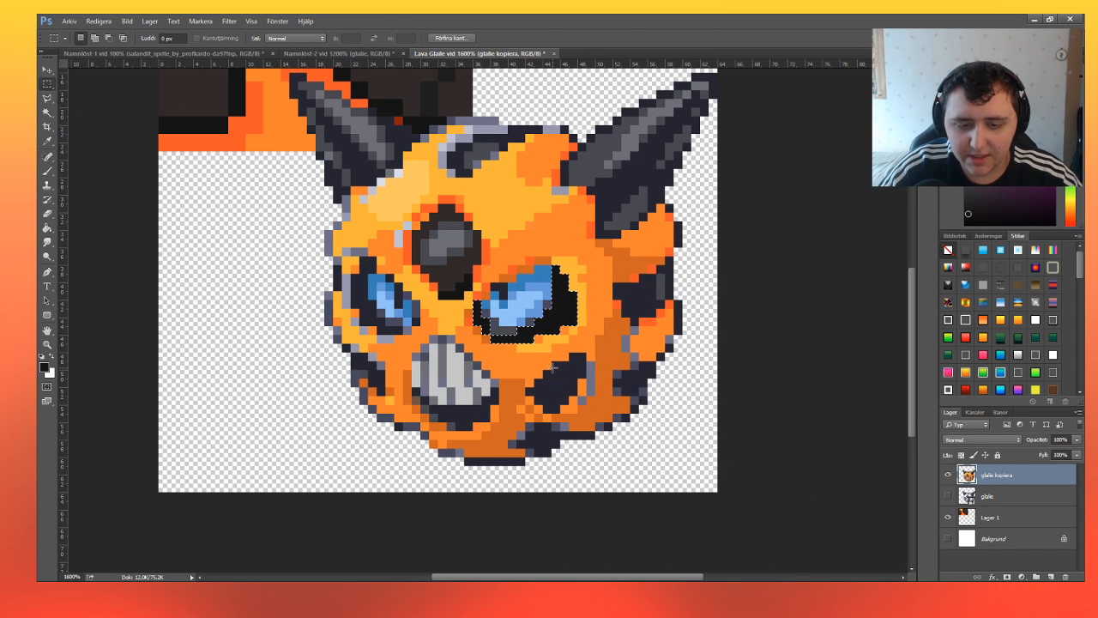
{"action": "left_click_drag", "start_coordinate": [572, 383], "coordinate": [580, 363]}
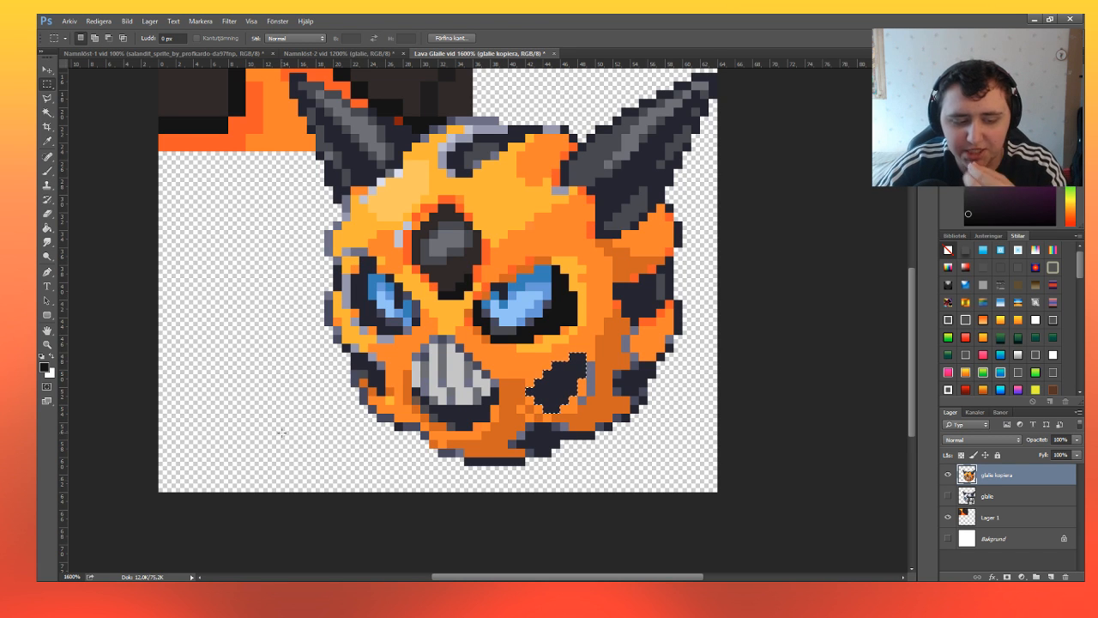
Add the dark navy areas below the teeth and around the left eye to the cheek selection and paint everything selected near-black.
{"action": "left_click", "coordinate": [218, 541]}
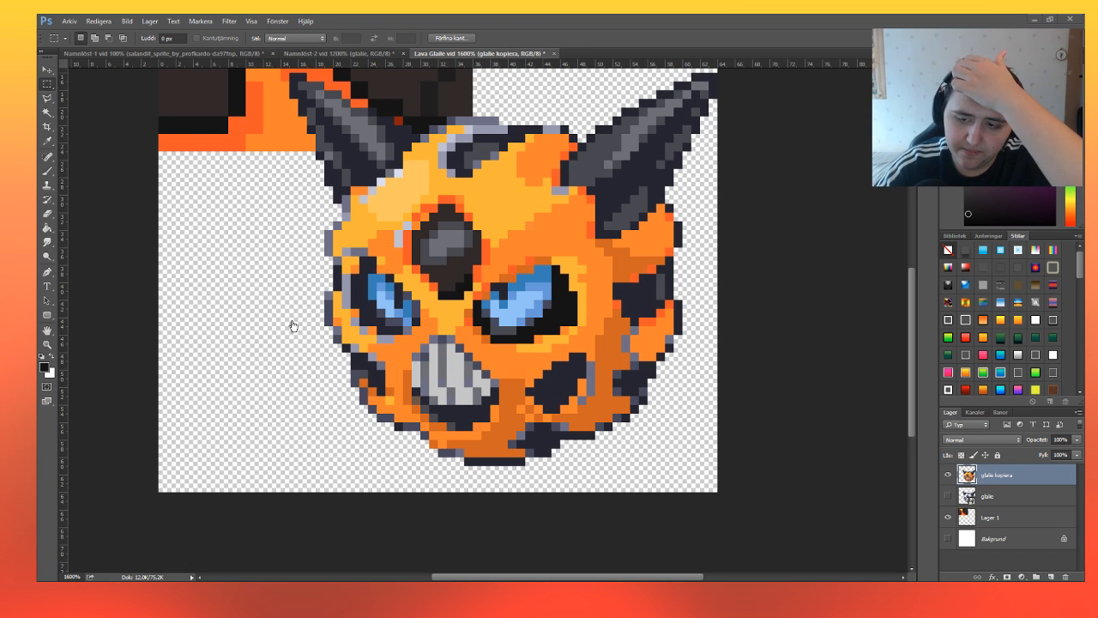
{"action": "key", "text": "ctrl+z"}
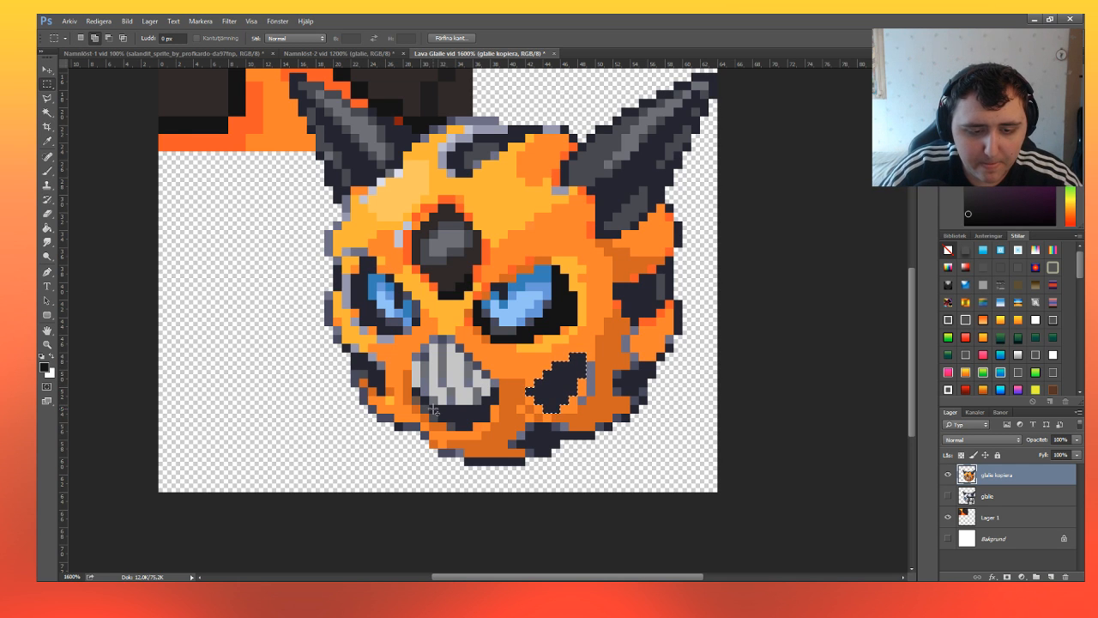
{"action": "left_click_drag", "start_coordinate": [430, 404], "coordinate": [489, 414]}
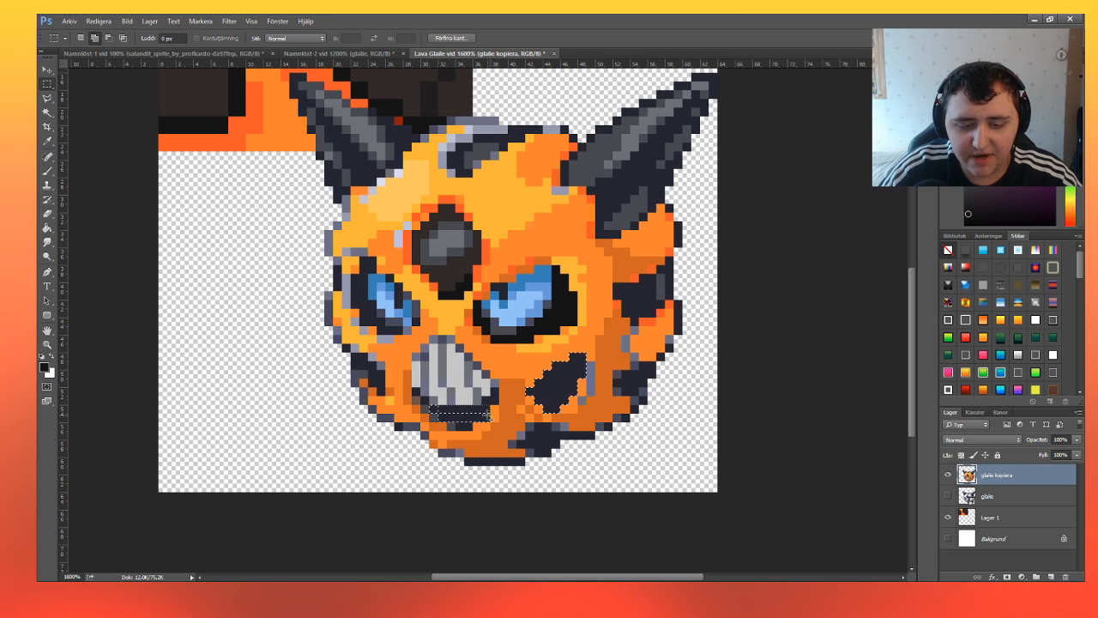
{"action": "mouse_move", "coordinate": [489, 415]}
{"action": "left_mouse_down"}
{"action": "mouse_move", "coordinate": [440, 421]}
{"action": "mouse_move", "coordinate": [470, 427]}
{"action": "mouse_move", "coordinate": [495, 398]}
{"action": "left_mouse_up"}
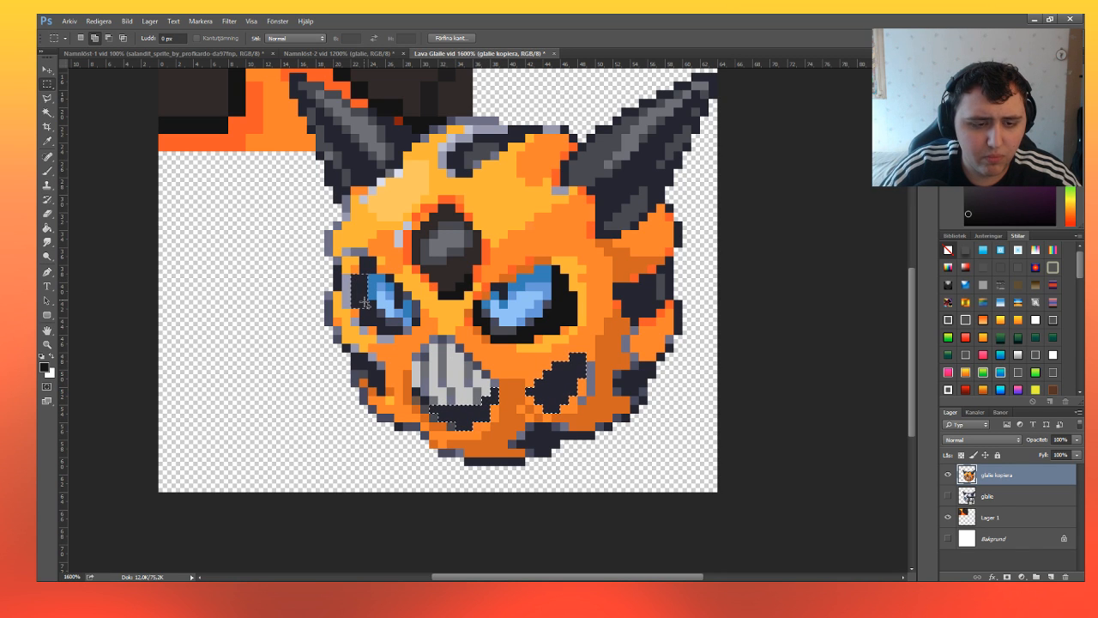
{"action": "left_click_drag", "start_coordinate": [364, 260], "coordinate": [372, 271]}
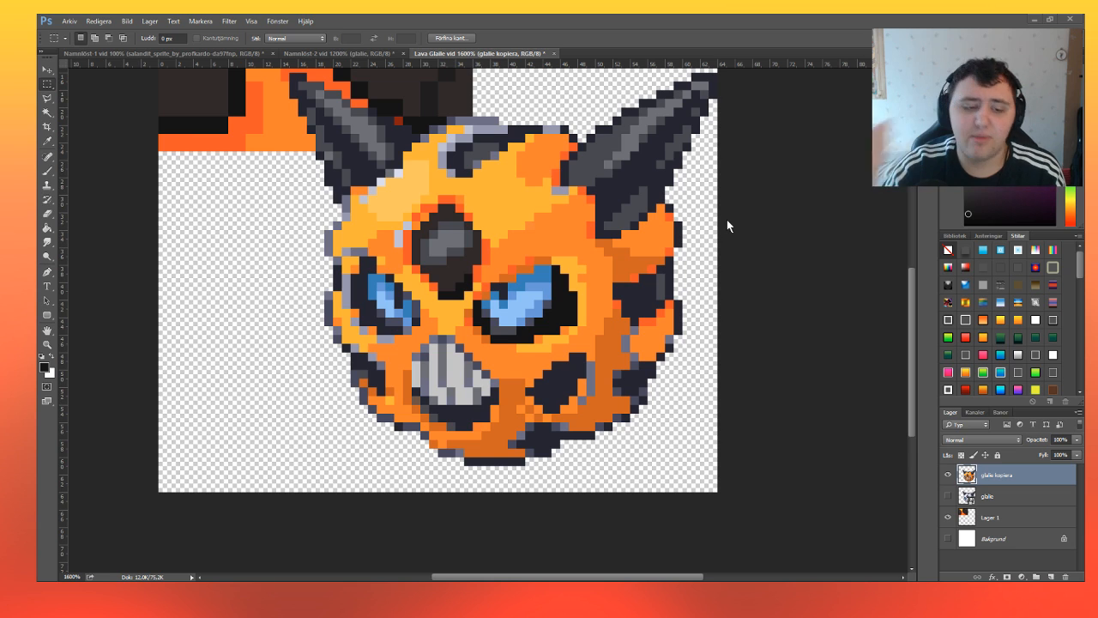
{"action": "left_click", "coordinate": [331, 505]}
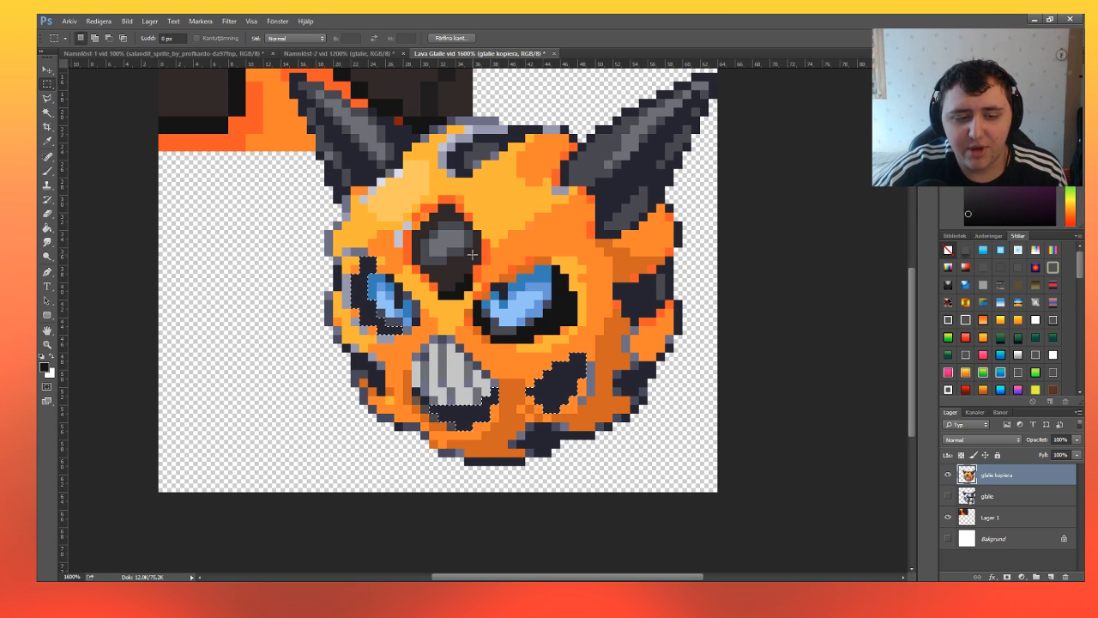
{"action": "left_click", "coordinate": [48, 171]}
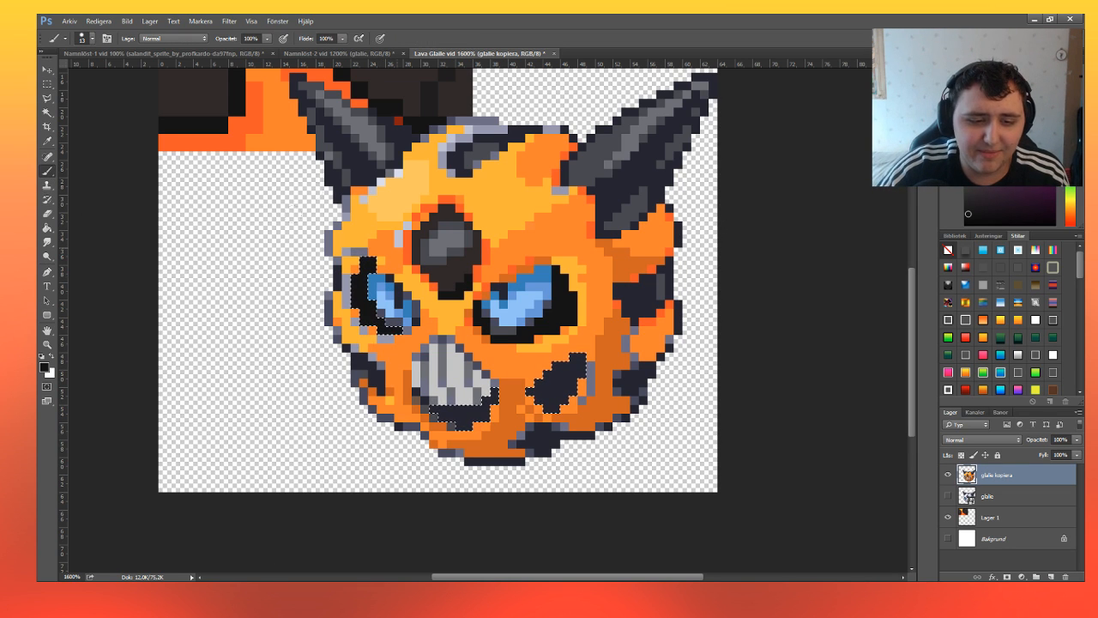
Replace the selection with the remaining dark navy patches and outline pixels along the sprite's right side, left side, underside and top of the head.
{"action": "left_click", "coordinate": [48, 83]}
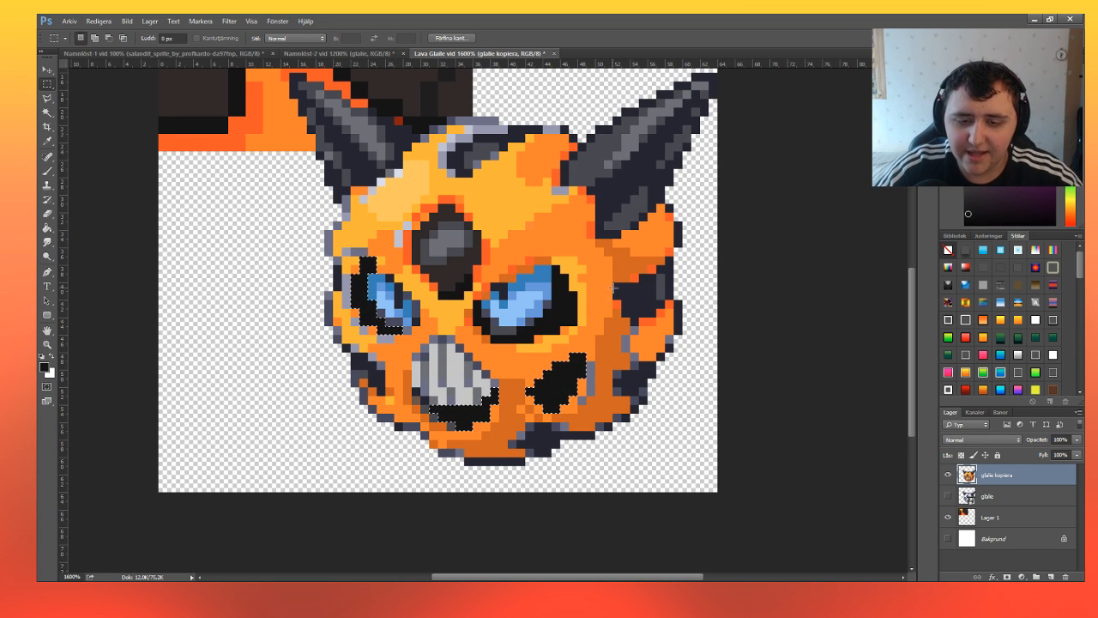
{"action": "left_click_drag", "start_coordinate": [612, 283], "coordinate": [663, 307]}
{"action": "left_click_drag", "start_coordinate": [660, 269], "coordinate": [677, 320], "text": "shift"}
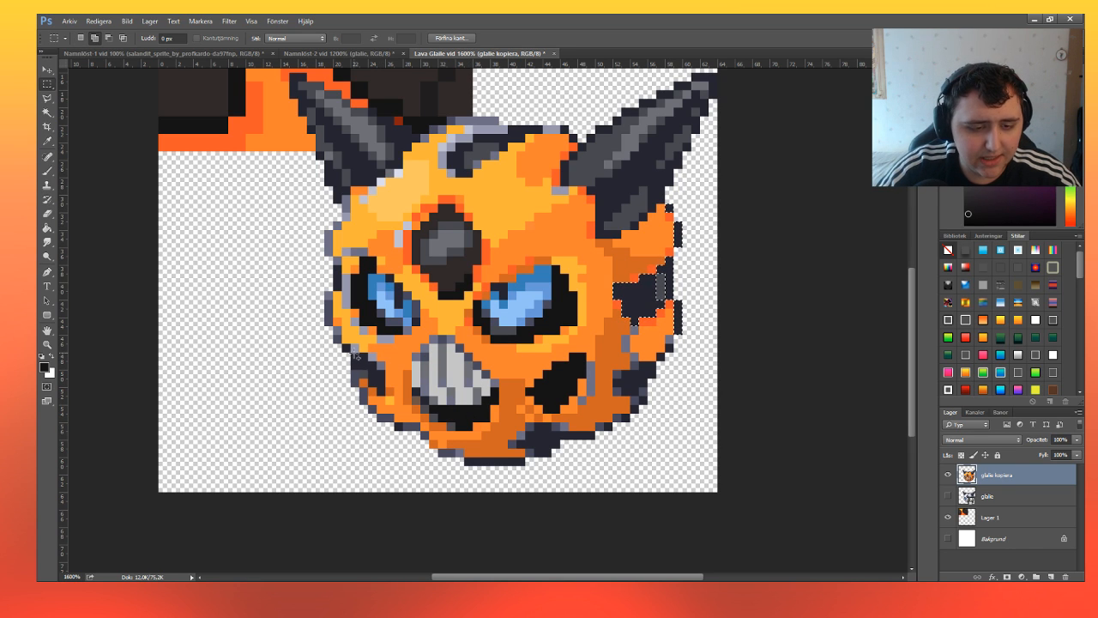
{"action": "left_click_drag", "start_coordinate": [371, 364], "coordinate": [376, 385]}
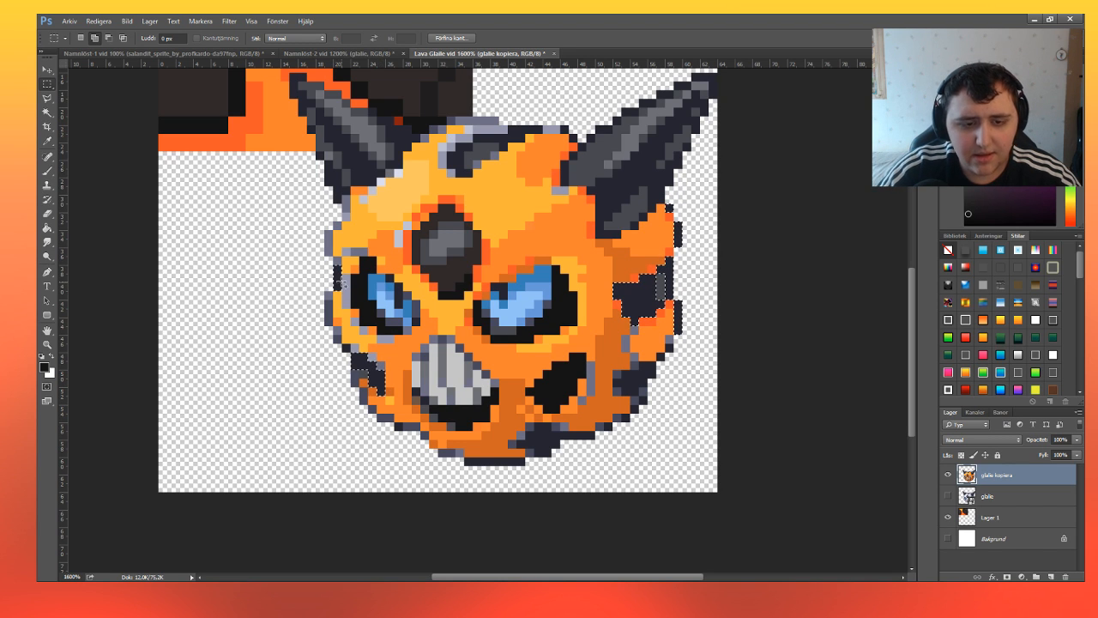
{"action": "left_click_drag", "start_coordinate": [536, 427], "coordinate": [627, 418]}
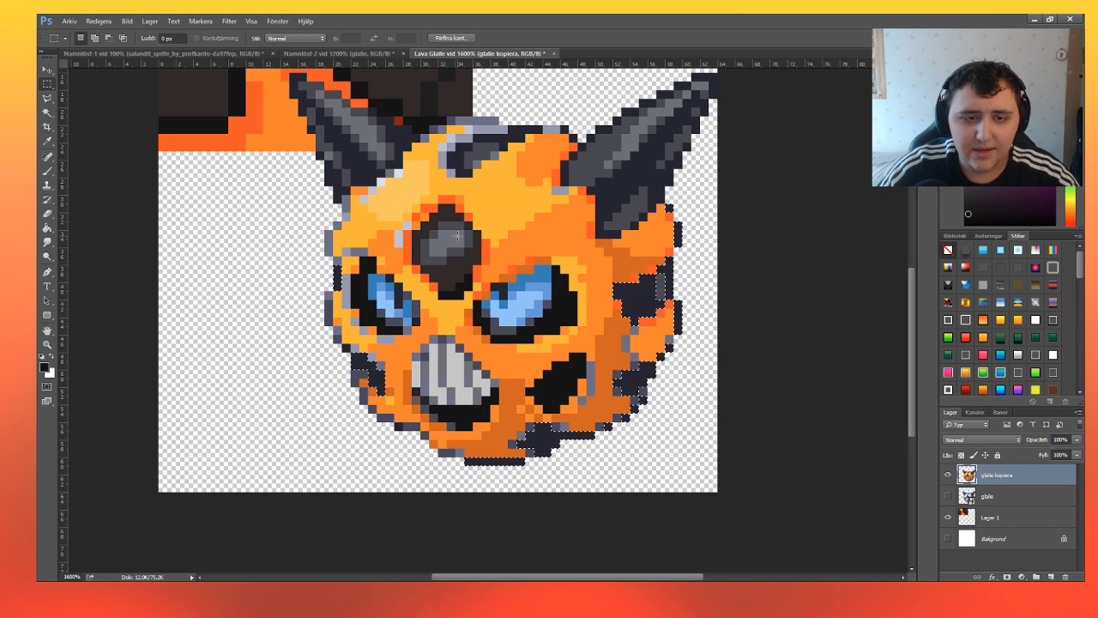
{"action": "left_click_drag", "start_coordinate": [455, 163], "coordinate": [566, 175]}
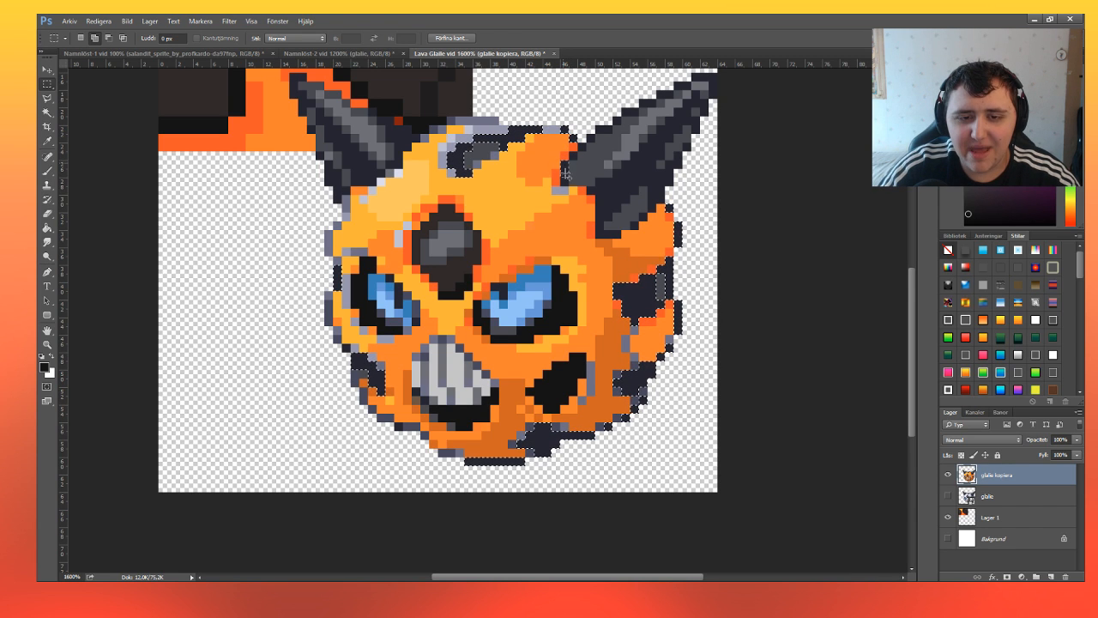
Paint the selected navy patches and outline pixels near-black, then clear the selection.
{"action": "left_click", "coordinate": [54, 172]}
{"action": "mouse_move", "coordinate": [337, 276]}
{"action": "left_mouse_down"}
{"action": "mouse_move", "coordinate": [364, 383]}
{"action": "mouse_move", "coordinate": [567, 434]}
{"action": "mouse_move", "coordinate": [655, 290]}
{"action": "mouse_move", "coordinate": [534, 139]}
{"action": "mouse_move", "coordinate": [456, 156]}
{"action": "left_mouse_up"}
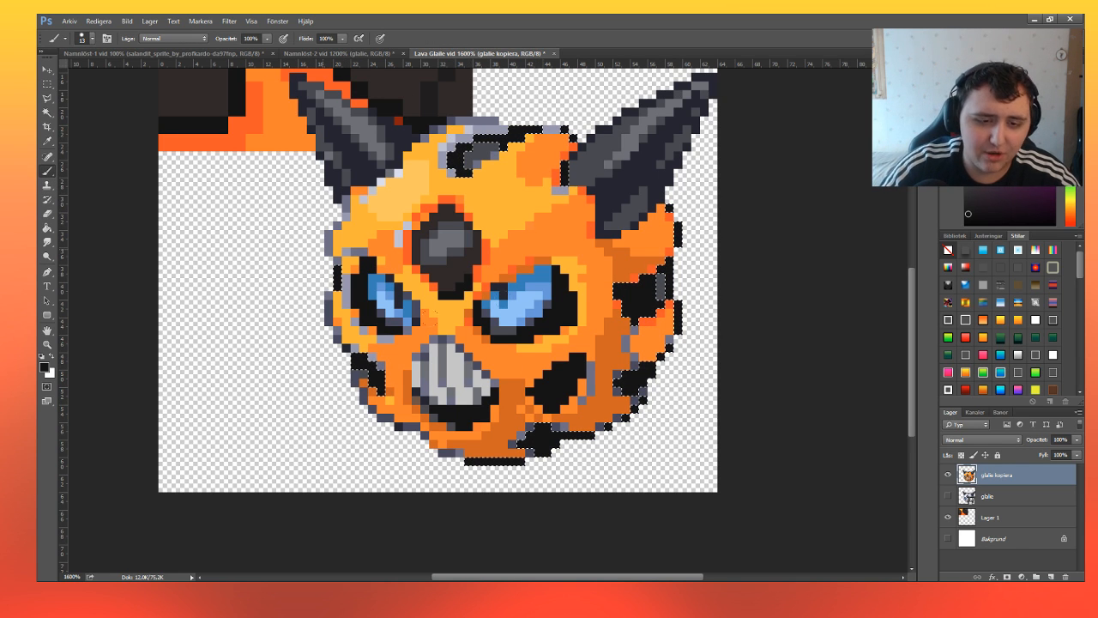
{"action": "left_click", "coordinate": [47, 83]}
{"action": "left_click", "coordinate": [280, 219]}
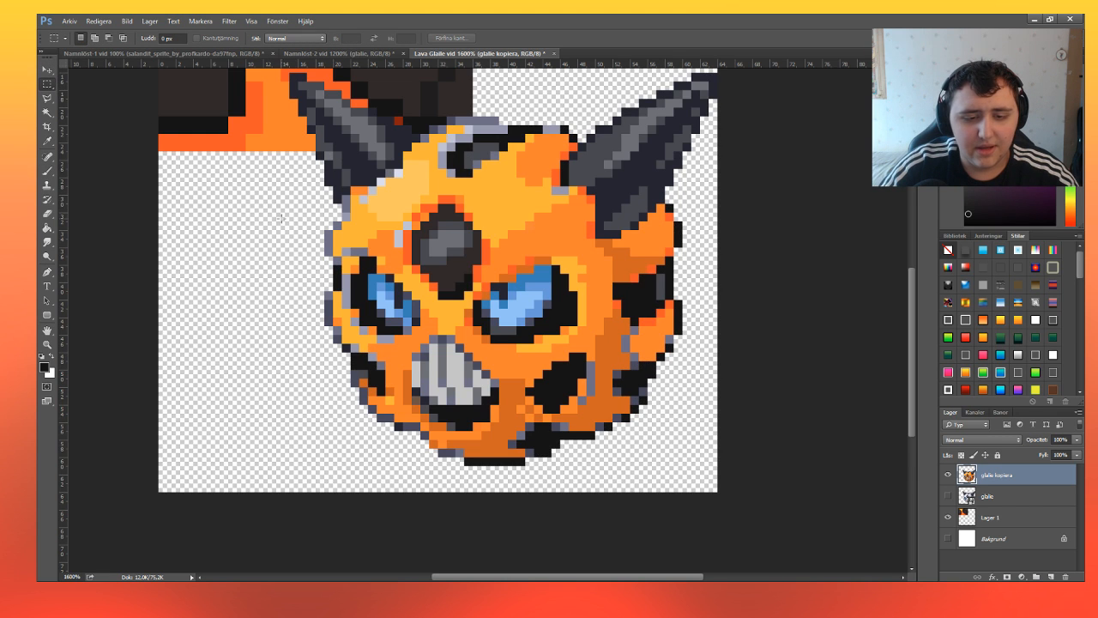
{"action": "scroll", "coordinate": [287, 227], "scroll_direction": "down", "scroll_amount": 7}
{"action": "scroll", "coordinate": [290, 228], "scroll_direction": "up", "scroll_amount": 11}
{"action": "scroll", "coordinate": [291, 230], "scroll_direction": "down", "scroll_amount": 2}
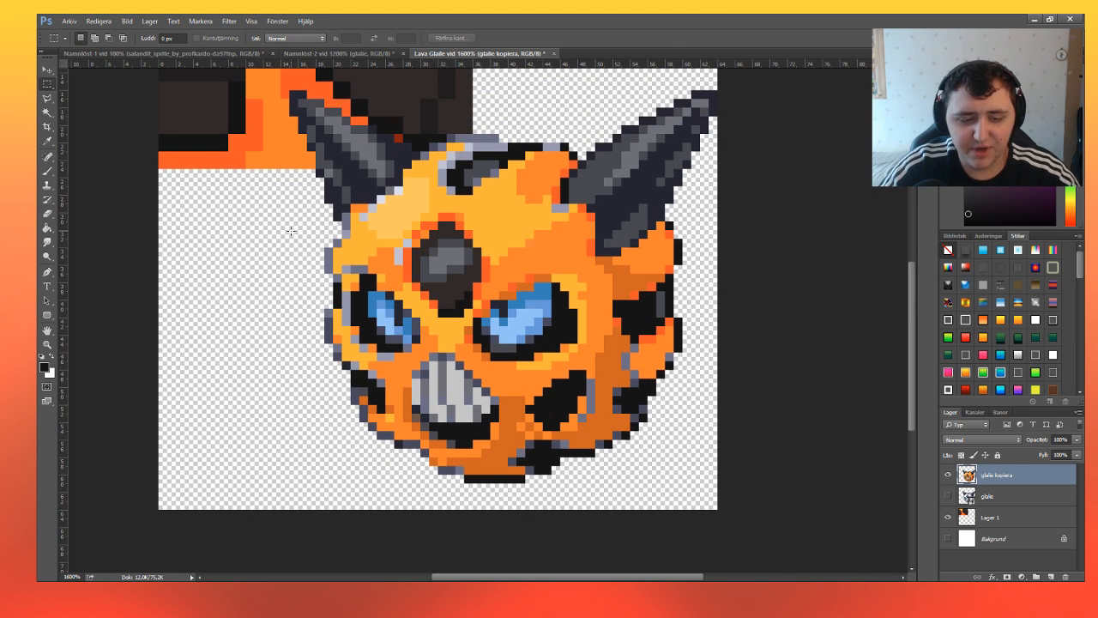
{"action": "scroll", "coordinate": [290, 230], "scroll_direction": "down", "scroll_amount": 1}
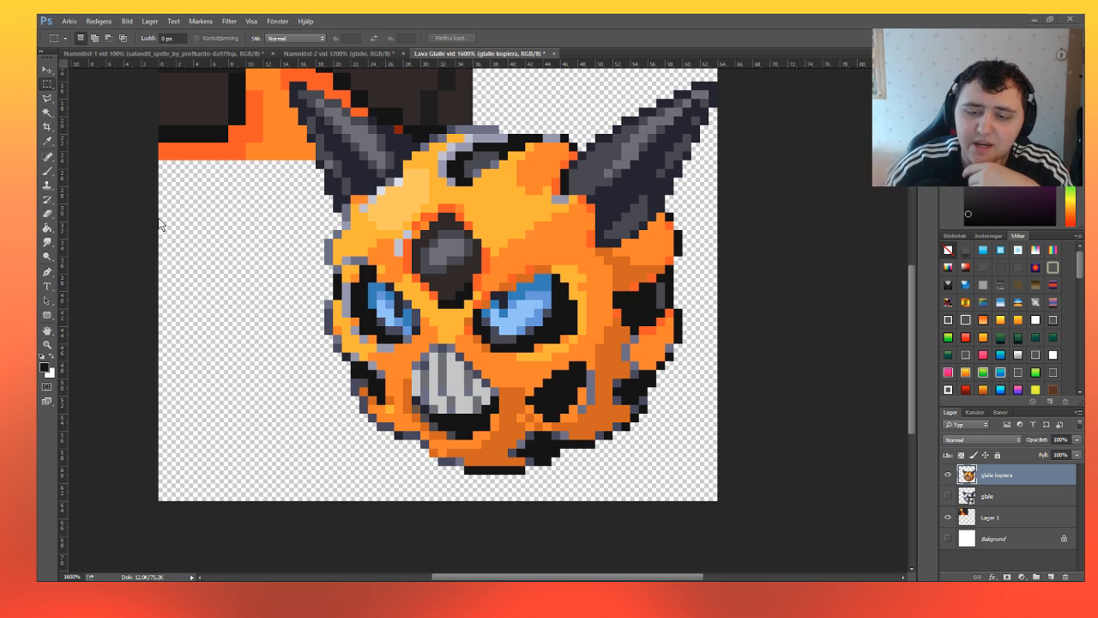
Copy the two blue arm layers from the Namnlöst-2 document into the Lava Glalie document and place them over the lower sides of the sprite.
{"action": "left_click", "coordinate": [318, 53]}
{"action": "left_click", "coordinate": [48, 69]}
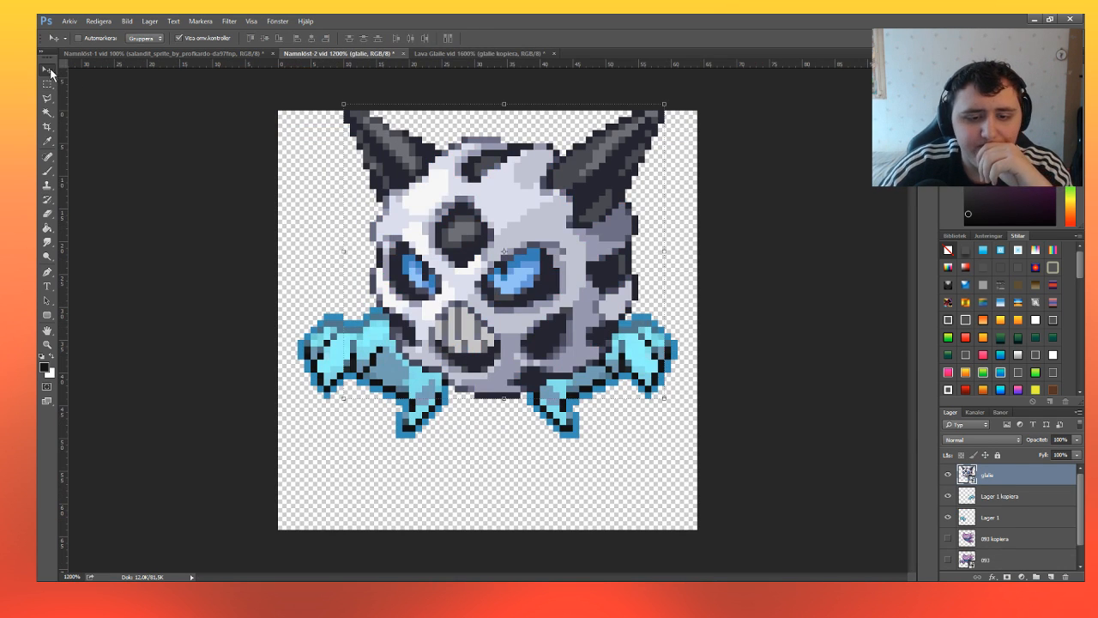
{"action": "left_click", "coordinate": [993, 496]}
{"action": "left_click", "coordinate": [991, 517], "text": "shift"}
{"action": "left_click_drag", "start_coordinate": [612, 373], "coordinate": [623, 414]}
{"action": "left_click", "coordinate": [1014, 519], "text": "shift"}
{"action": "left_click_drag", "start_coordinate": [588, 294], "coordinate": [570, 258]}
{"action": "left_click", "coordinate": [49, 344]}
{"action": "left_click_drag", "start_coordinate": [235, 118], "coordinate": [691, 471]}
{"action": "left_click_drag", "start_coordinate": [215, 77], "coordinate": [564, 411]}
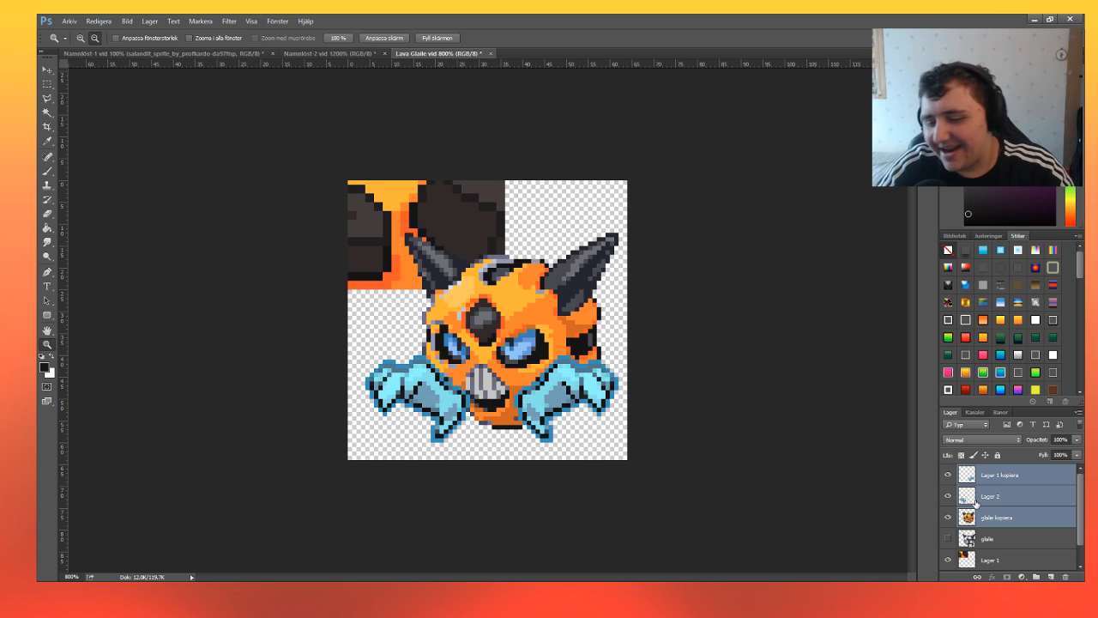
Try recolouring the right arm layer, Lager 1 kopiera, from blue to red-orange with Hue/Saturation.
{"action": "left_click", "coordinate": [1000, 474]}
{"action": "key", "text": "i"}
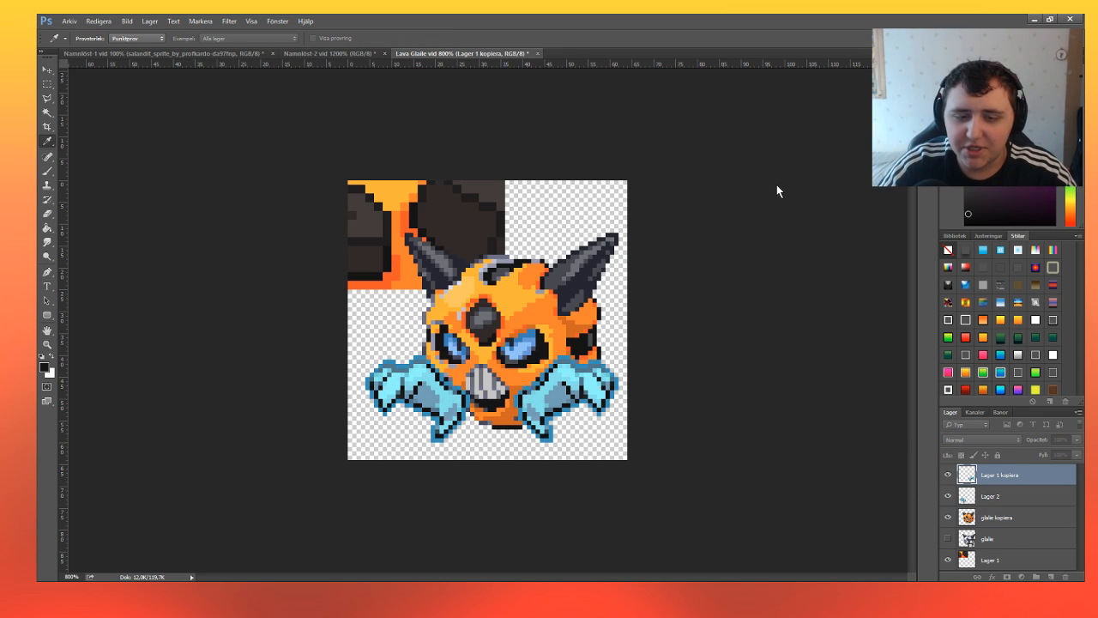
{"action": "left_click_drag", "start_coordinate": [776, 185], "coordinate": [852, 189]}
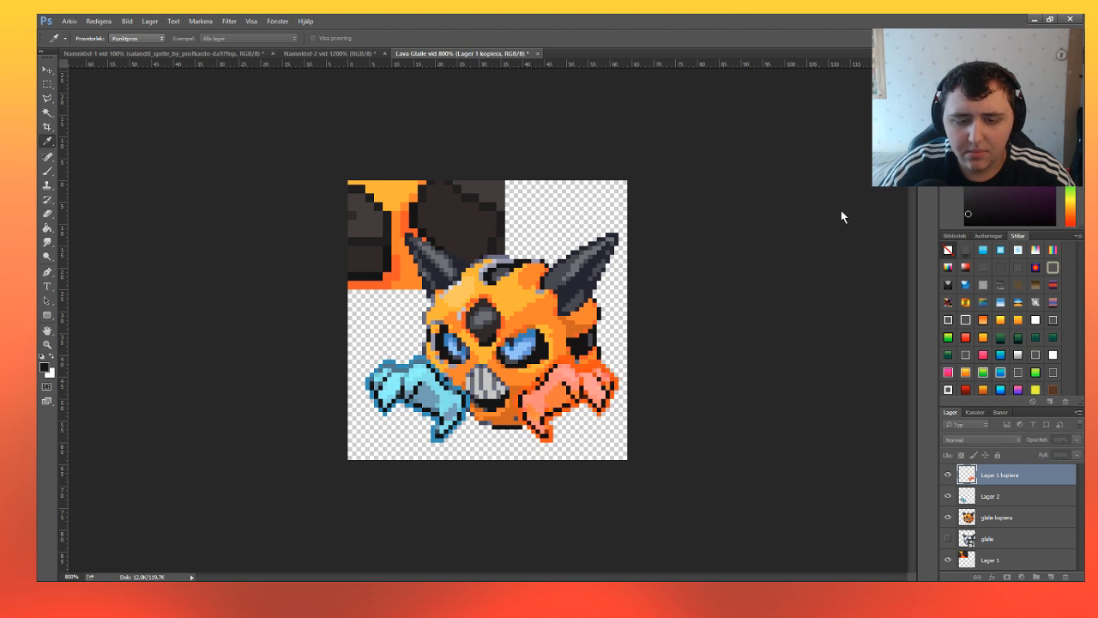
{"action": "left_click_drag", "start_coordinate": [831, 188], "coordinate": [732, 191]}
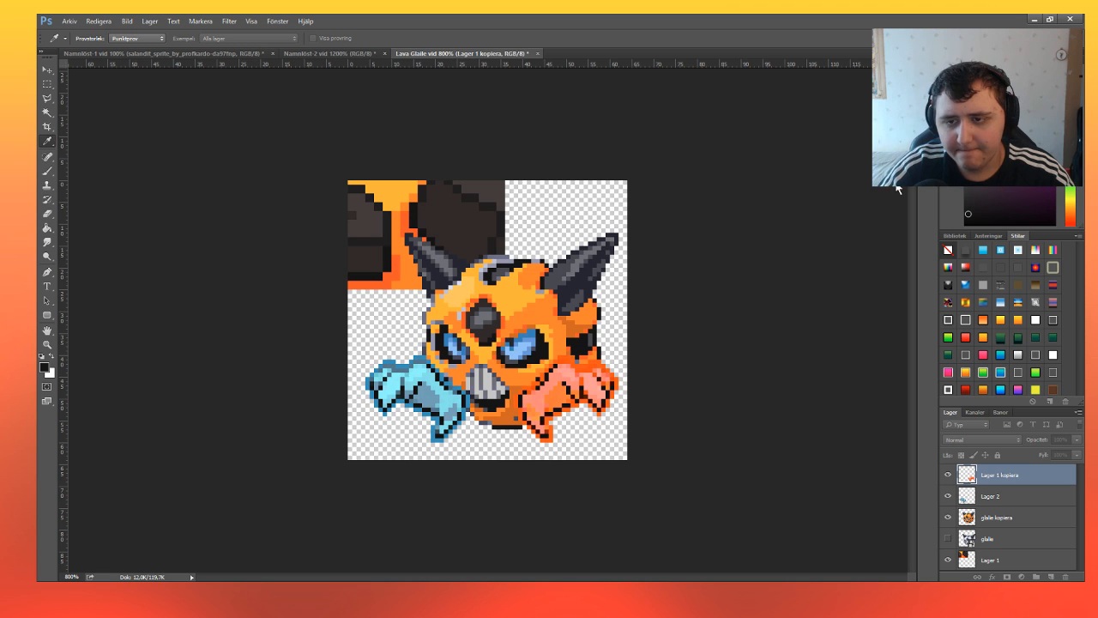
{"action": "left_click", "coordinate": [911, 156]}
{"action": "key", "text": "ctrl+u"}
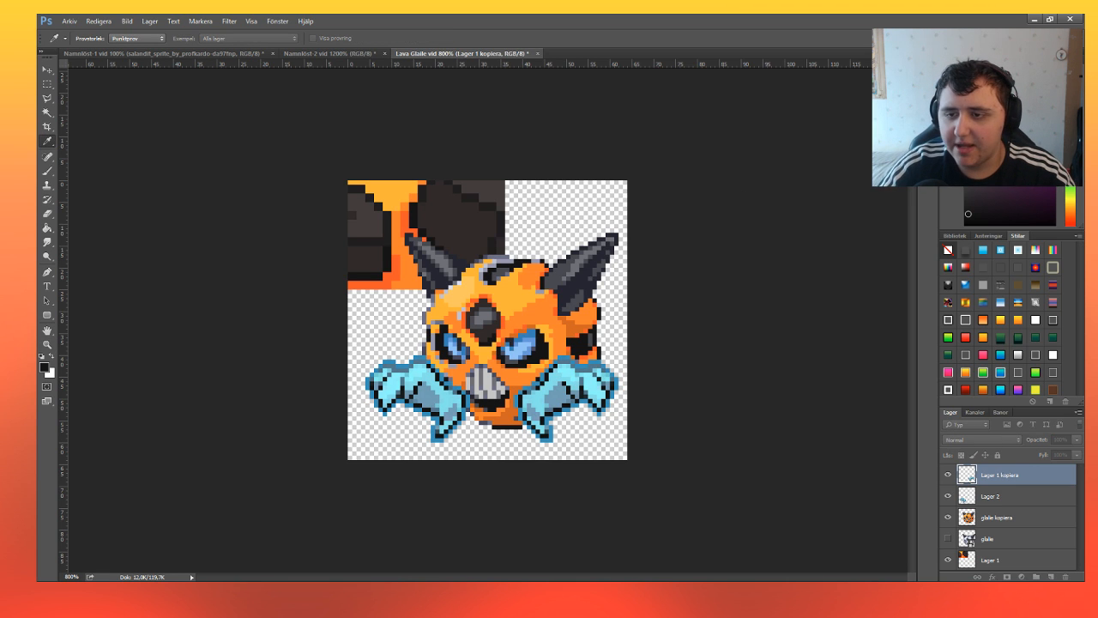
{"action": "key", "text": "z"}
{"action": "key", "text": "ctrl+u"}
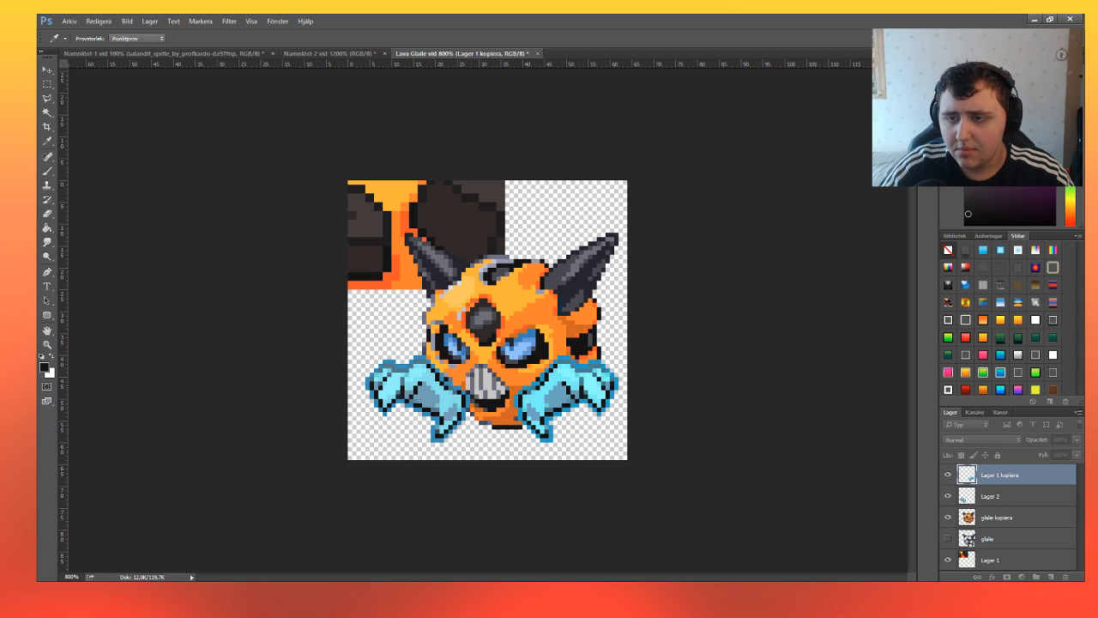
{"action": "key", "text": "z"}
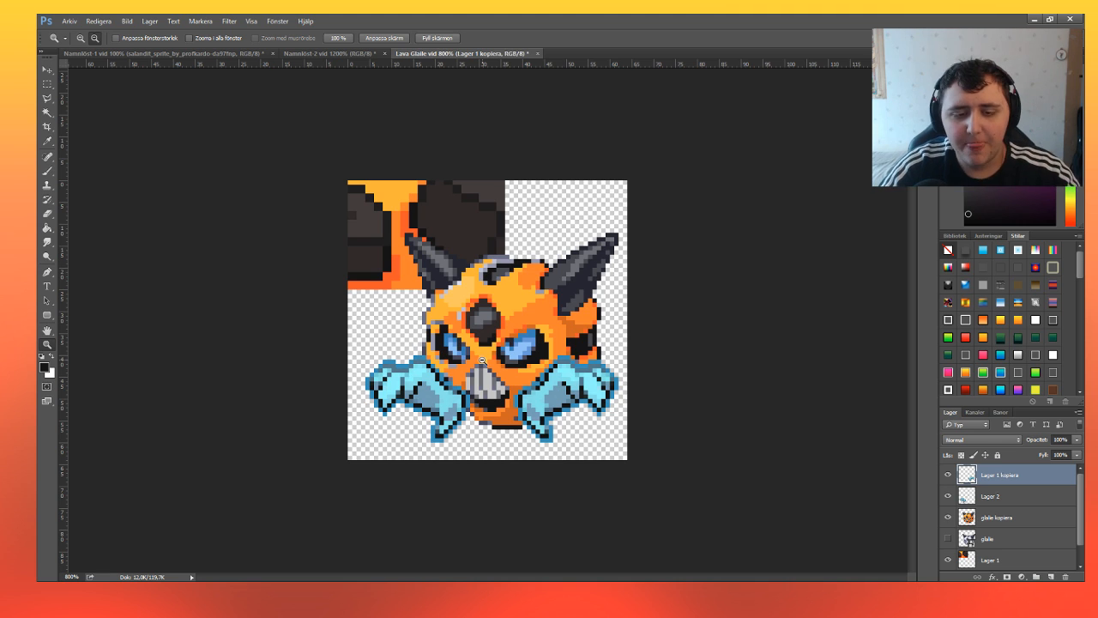
Hide both arm layers, Lager 1 kopiera and Lager 2, and make the glalie kopiera layer active.
{"action": "left_click", "coordinate": [948, 474]}
{"action": "left_click", "coordinate": [948, 496]}
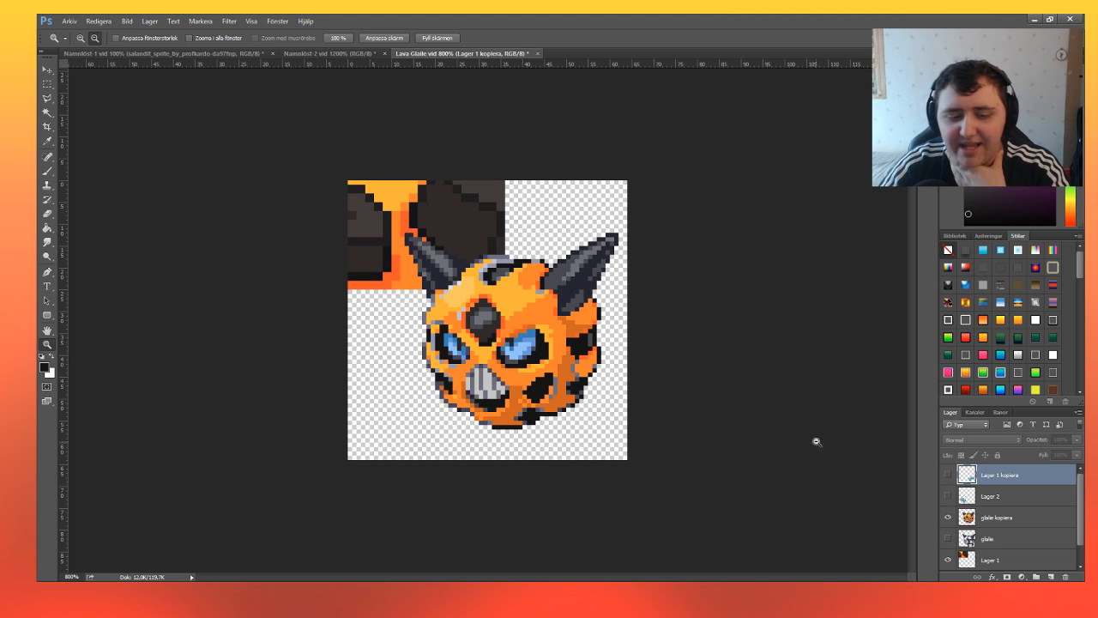
{"action": "left_click", "coordinate": [1012, 517]}
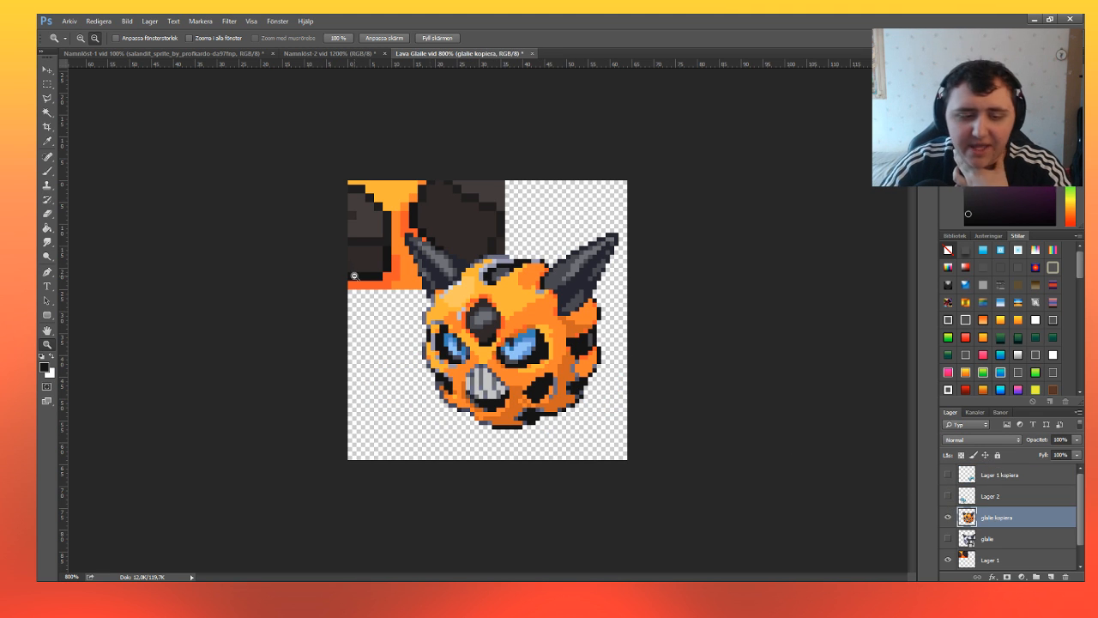
Select the leftover grey and white pixels beside the forehead diamond, on the head's upper edge, and around the left eye, mouth and right cheek.
{"action": "left_click", "coordinate": [80, 38]}
{"action": "left_click", "coordinate": [429, 318]}
{"action": "left_click", "coordinate": [536, 382]}
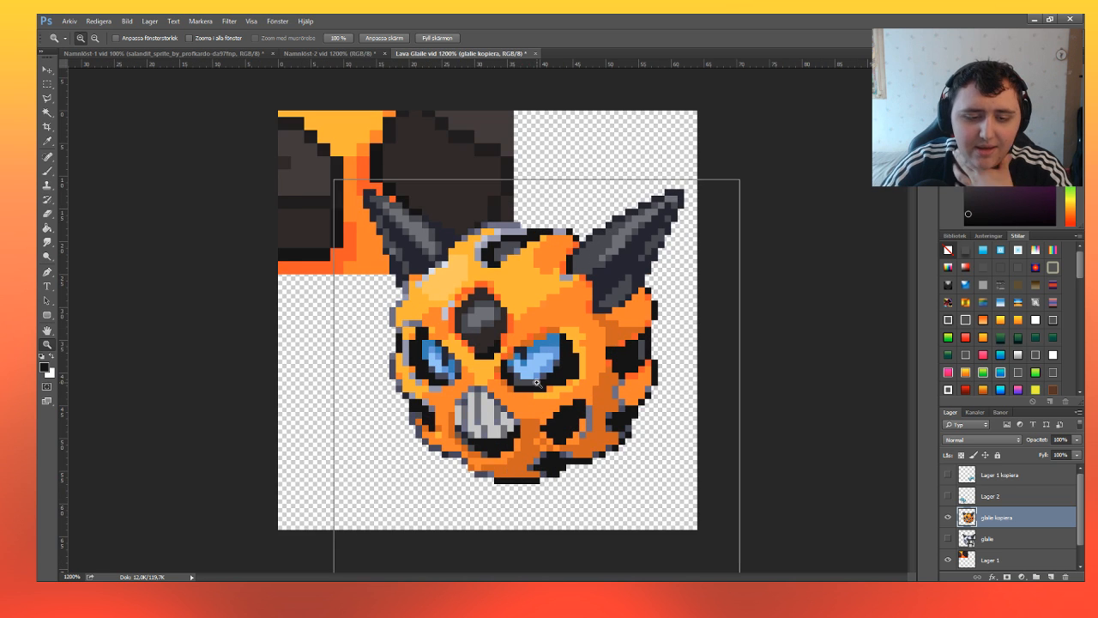
{"action": "key", "text": "m"}
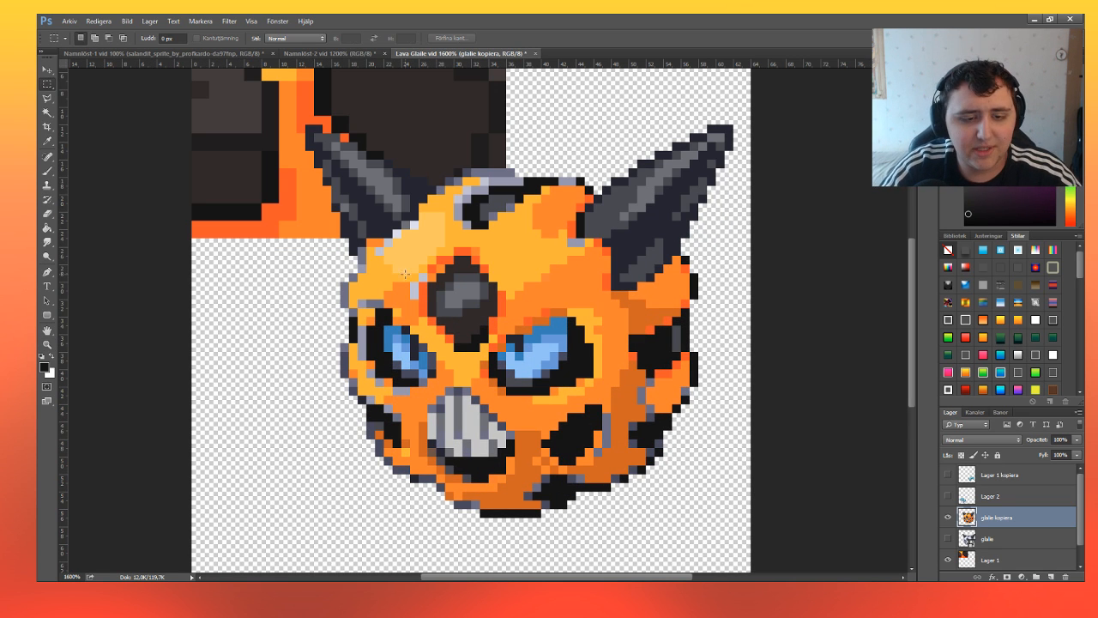
{"action": "mouse_move", "coordinate": [411, 283]}
{"action": "left_mouse_down"}
{"action": "mouse_move", "coordinate": [418, 297]}
{"action": "mouse_move", "coordinate": [425, 281]}
{"action": "left_mouse_up"}
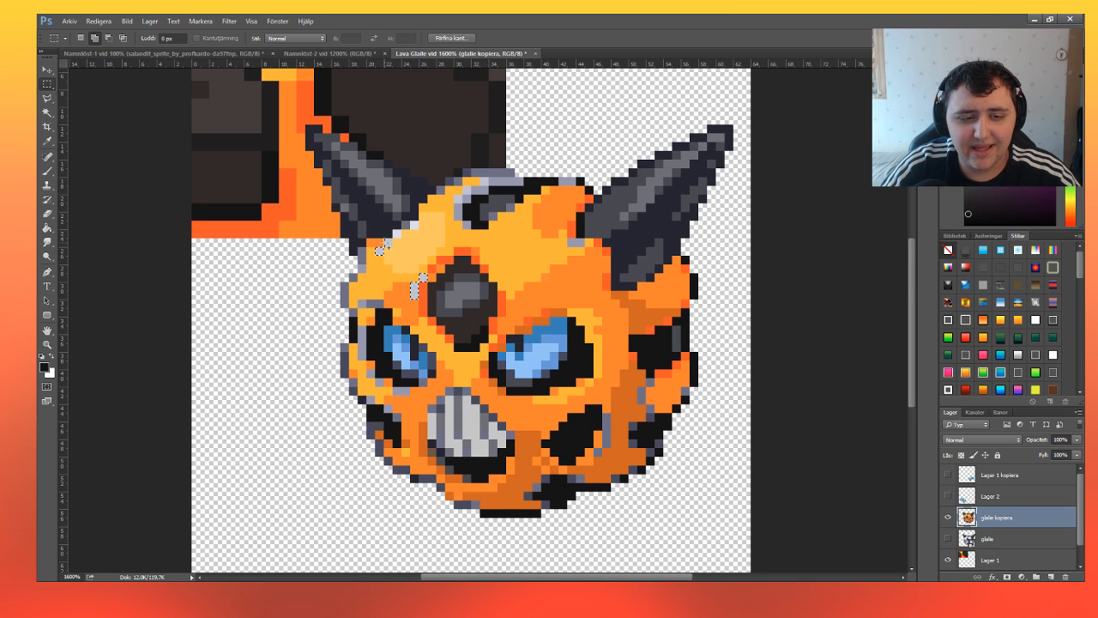
{"action": "left_click_drag", "start_coordinate": [386, 241], "coordinate": [417, 227]}
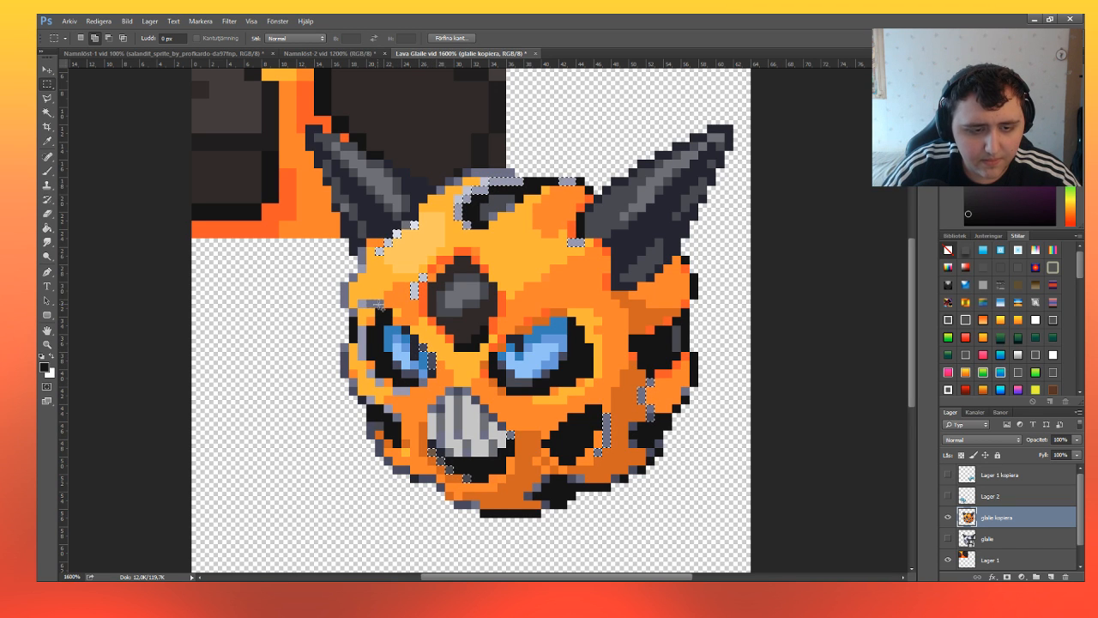
Sample red-orange and paint it over the selected grey pixels beside the diamond and around the left eye, mouth and right cheek, then deselect.
{"action": "key", "text": "i"}
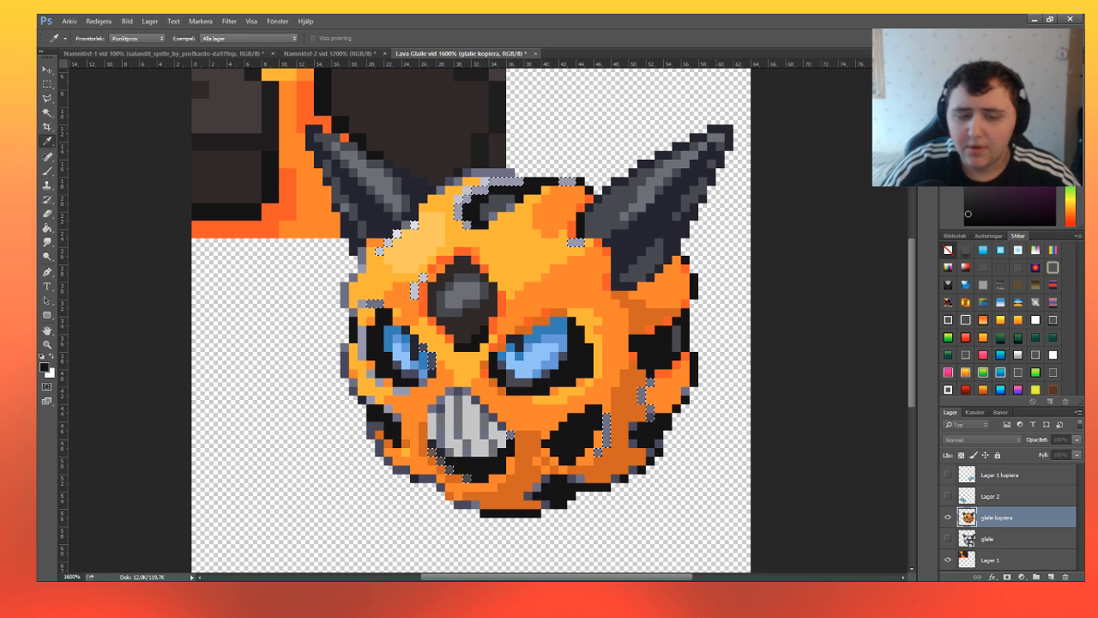
{"action": "key", "text": "b"}
{"action": "left_click", "coordinate": [424, 302], "text": "alt"}
{"action": "mouse_move", "coordinate": [416, 311]}
{"action": "left_mouse_down"}
{"action": "mouse_move", "coordinate": [558, 429]}
{"action": "mouse_move", "coordinate": [635, 396]}
{"action": "left_mouse_up"}
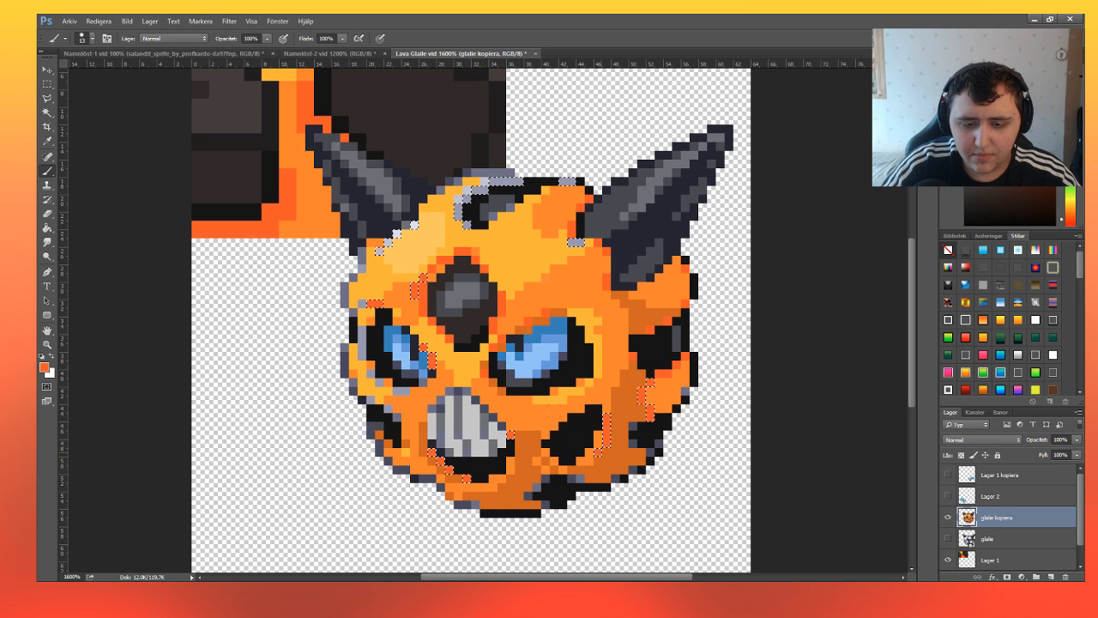
{"action": "key", "text": "ctrl+d"}
{"action": "key", "text": "m"}
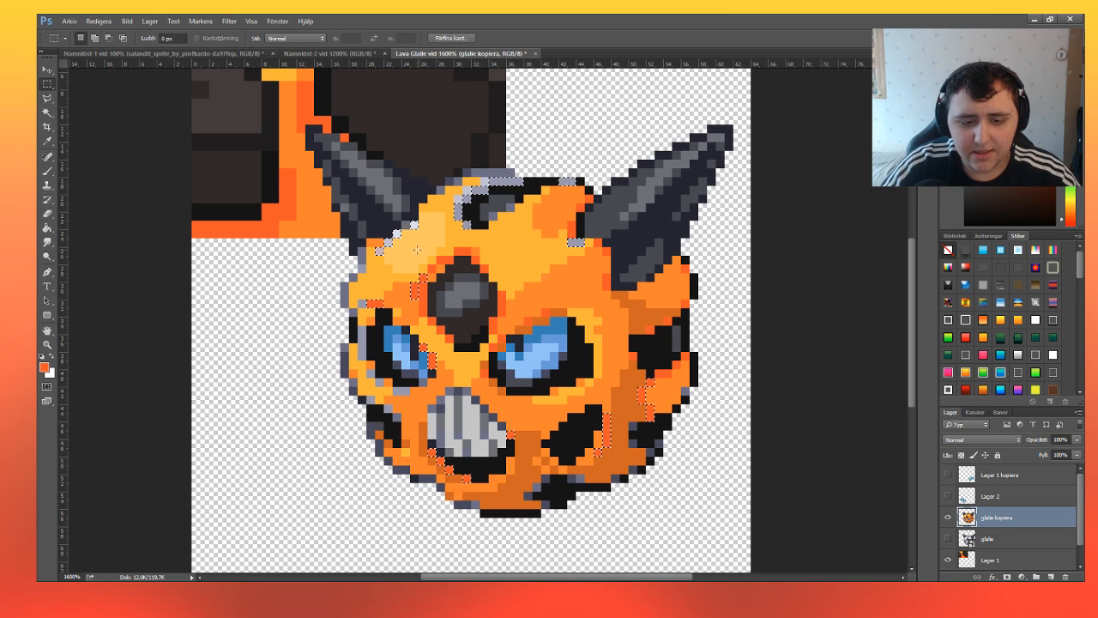
{"action": "scroll", "coordinate": [496, 271], "scroll_direction": "down", "scroll_amount": 2}
{"action": "scroll", "coordinate": [496, 271], "scroll_direction": "up", "scroll_amount": 2}
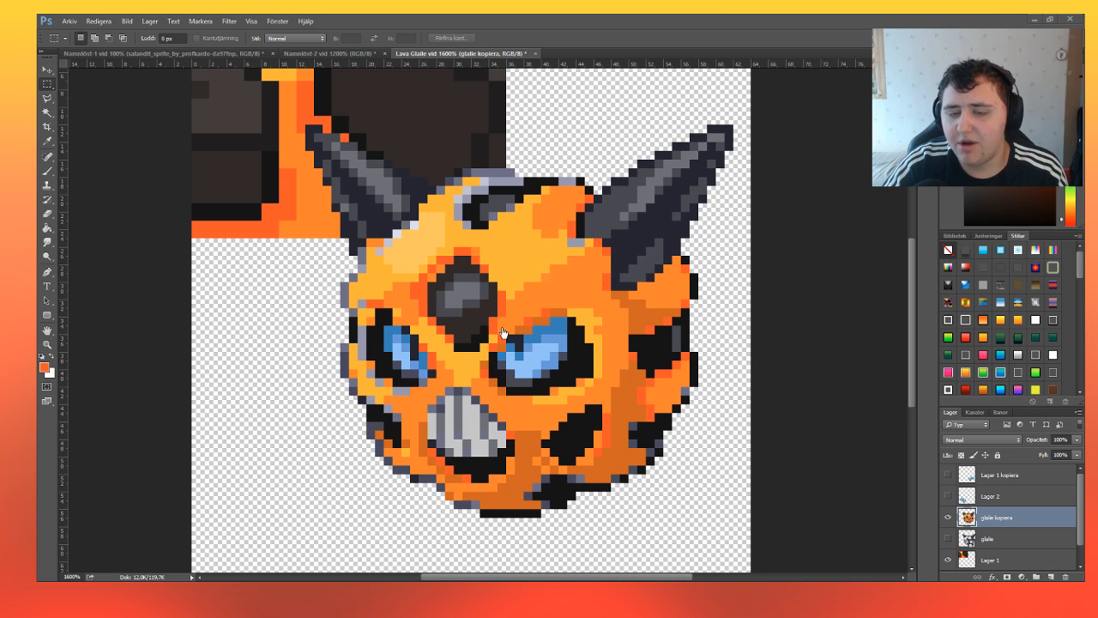
{"action": "scroll", "coordinate": [540, 347], "scroll_direction": "down", "scroll_amount": 1}
{"action": "scroll", "coordinate": [540, 346], "scroll_direction": "down", "scroll_amount": 1}
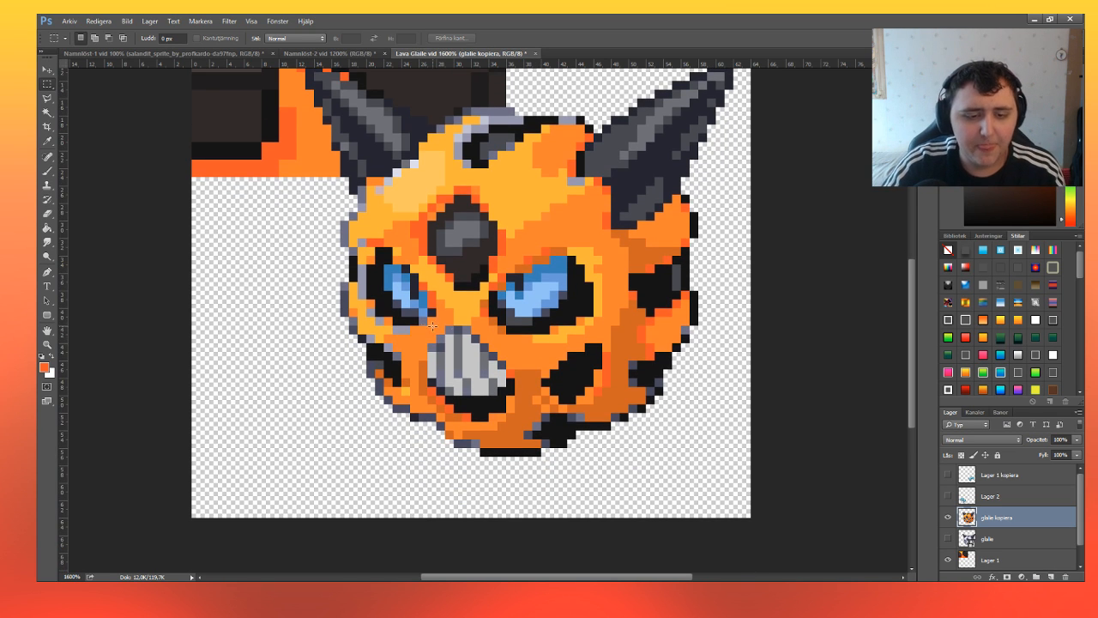
Select the upper part of the teeth, sample the orange face colour, fill the selection with it and deselect.
{"action": "left_click", "coordinate": [50, 341]}
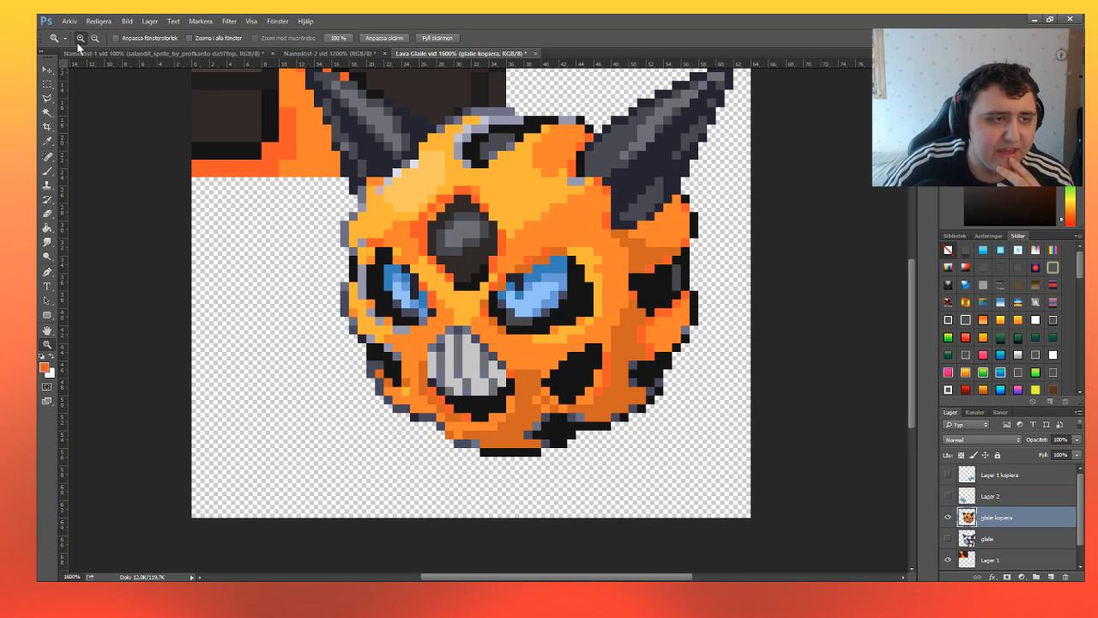
{"action": "left_click", "coordinate": [468, 374]}
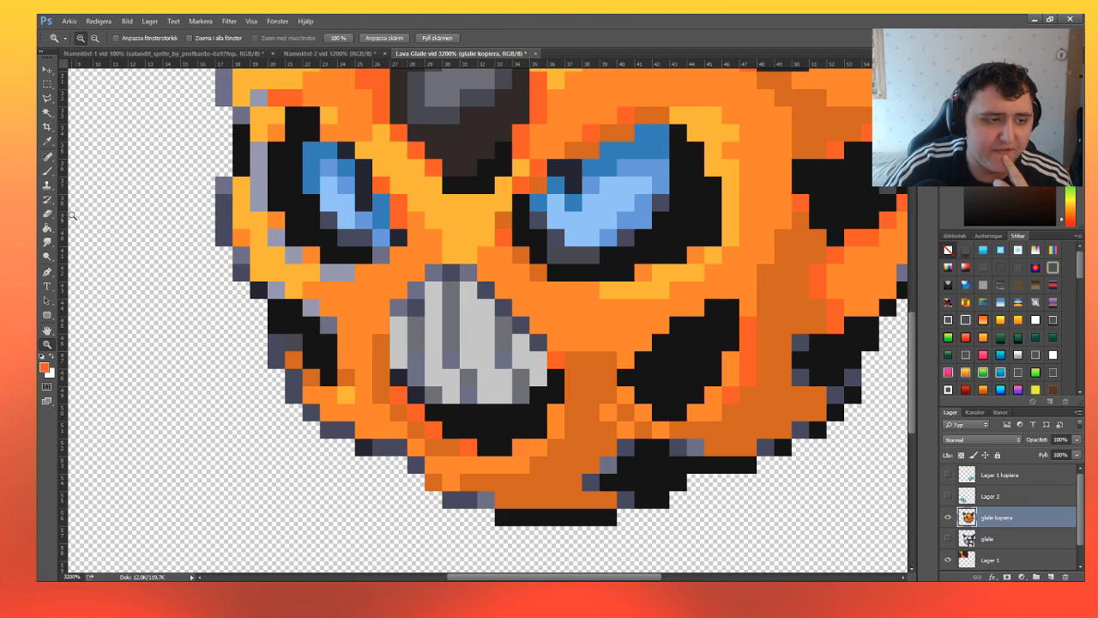
{"action": "left_click", "coordinate": [50, 170]}
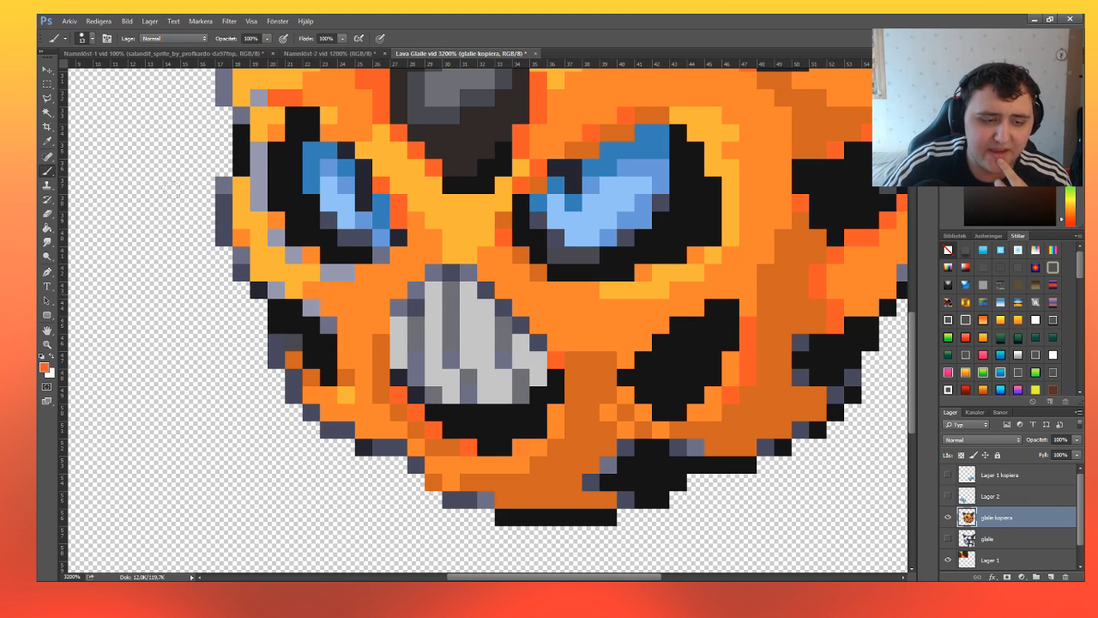
{"action": "left_click", "coordinate": [47, 84]}
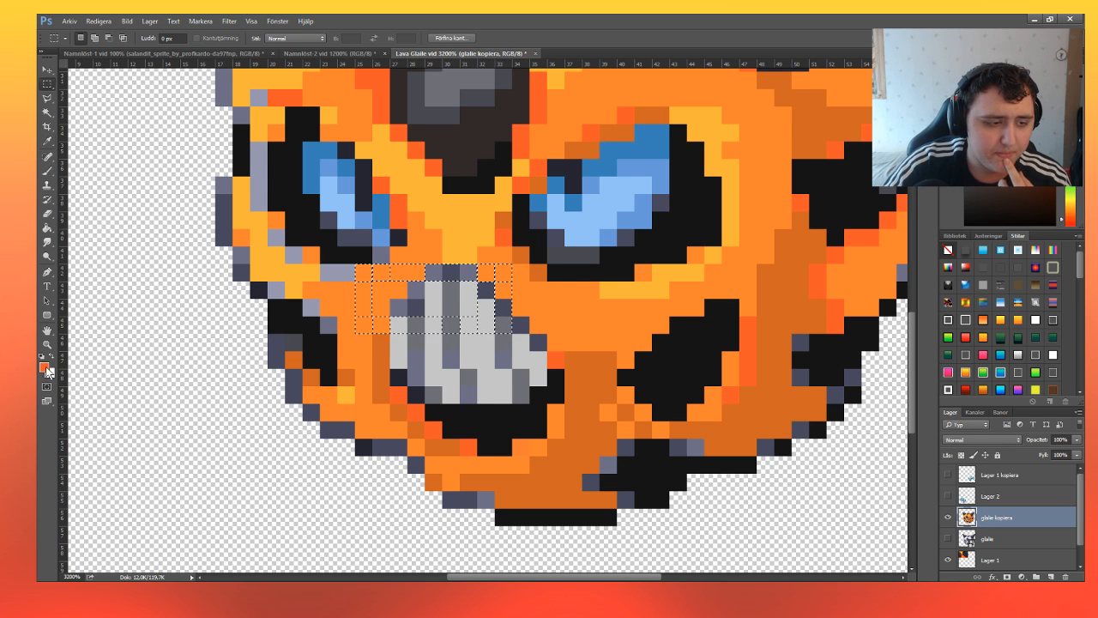
{"action": "key", "text": "i"}
{"action": "key", "text": "m"}
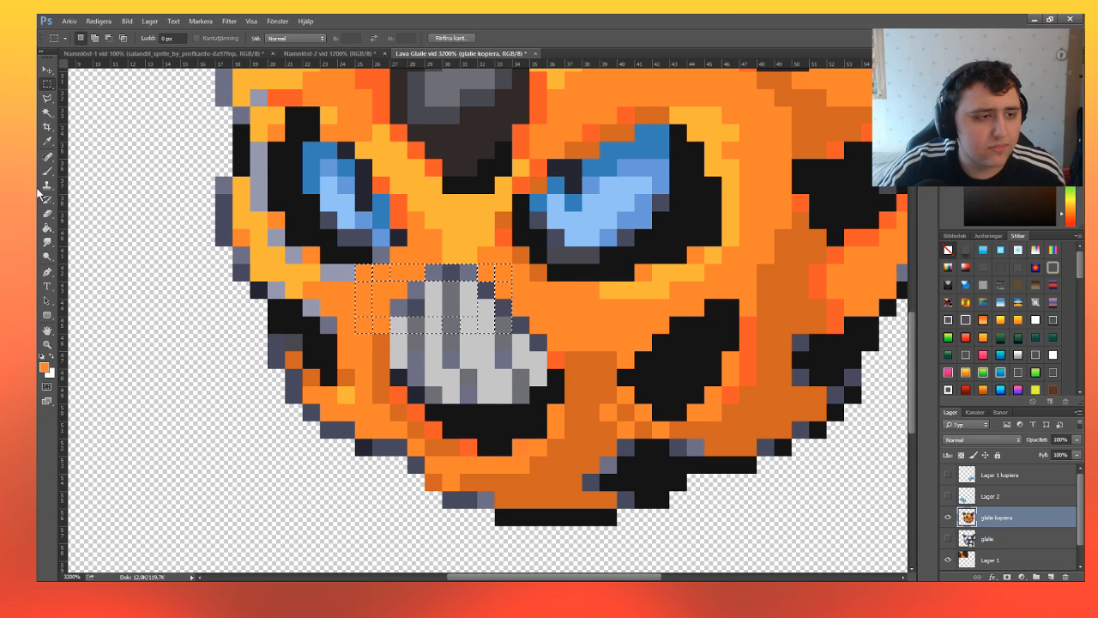
{"action": "key", "text": "alt+BackSpace"}
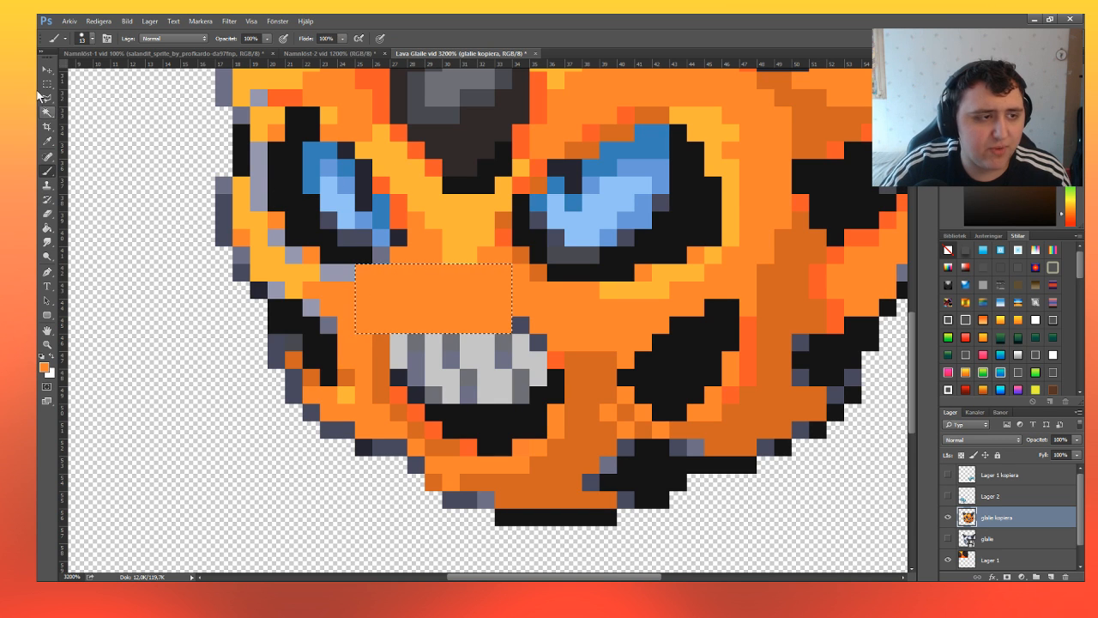
{"action": "key", "text": "ctrl+d"}
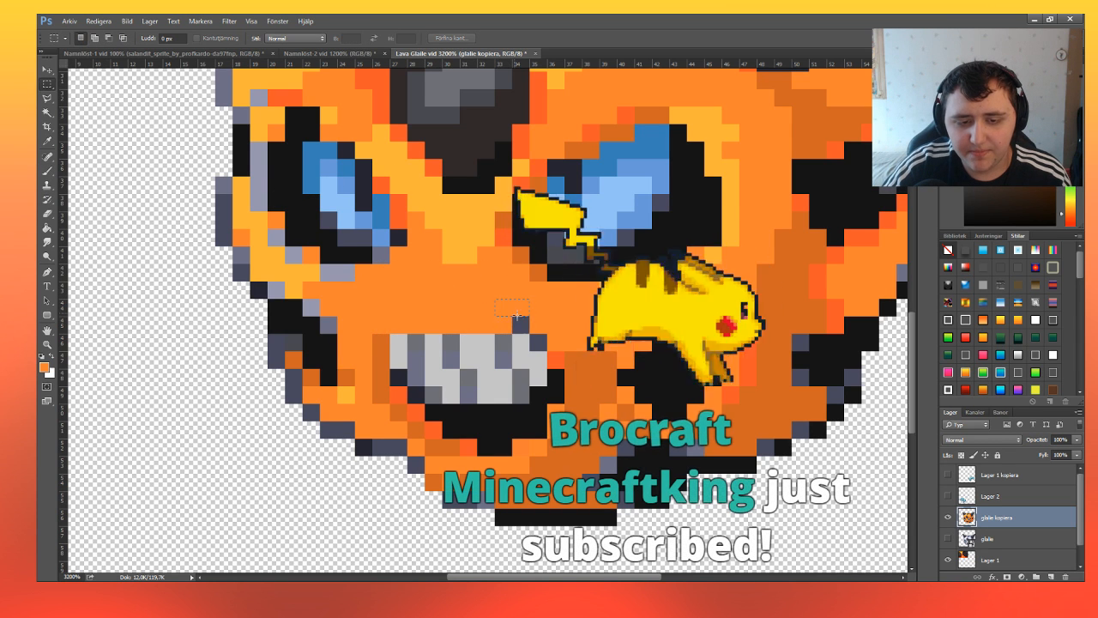
Select the leftover grey pixels at the upper right corner of the teeth, paint them orange and deselect.
{"action": "left_click_drag", "start_coordinate": [497, 300], "coordinate": [562, 332]}
{"action": "key", "text": "ctrl+d"}
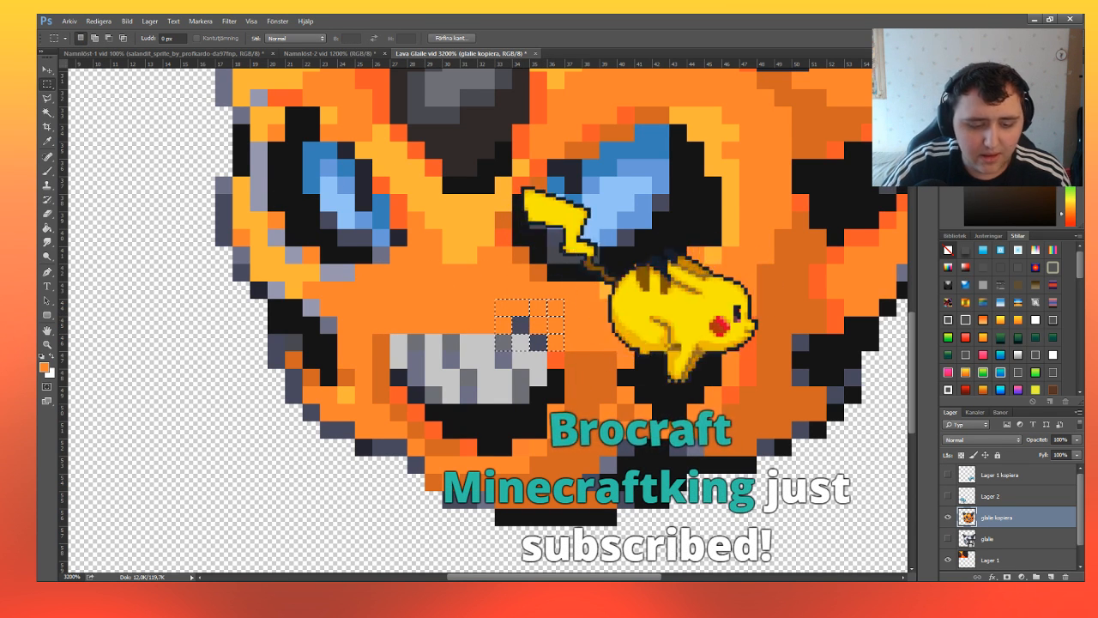
{"action": "key", "text": "ctrl+d"}
{"action": "left_click_drag", "start_coordinate": [496, 299], "coordinate": [563, 350]}
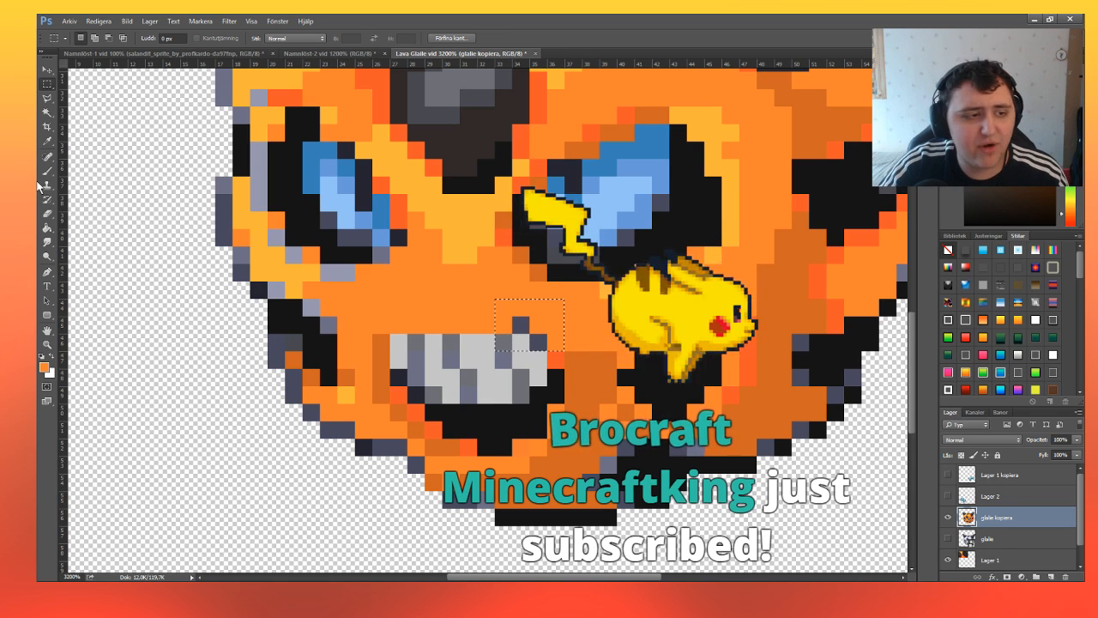
{"action": "left_click", "coordinate": [48, 174]}
{"action": "left_click_drag", "start_coordinate": [514, 317], "coordinate": [546, 342]}
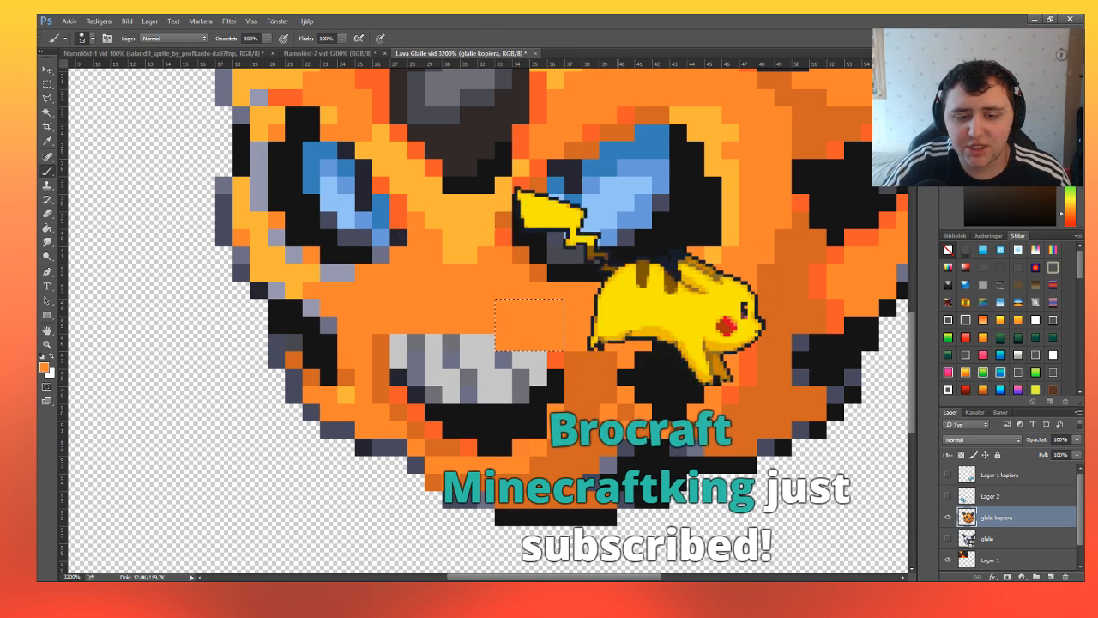
{"action": "left_click", "coordinate": [47, 84]}
{"action": "left_click", "coordinate": [466, 309]}
Select the top row of the remaining teeth and paint it the same orange to flatten the mouth.
{"action": "left_click_drag", "start_coordinate": [391, 319], "coordinate": [399, 340]}
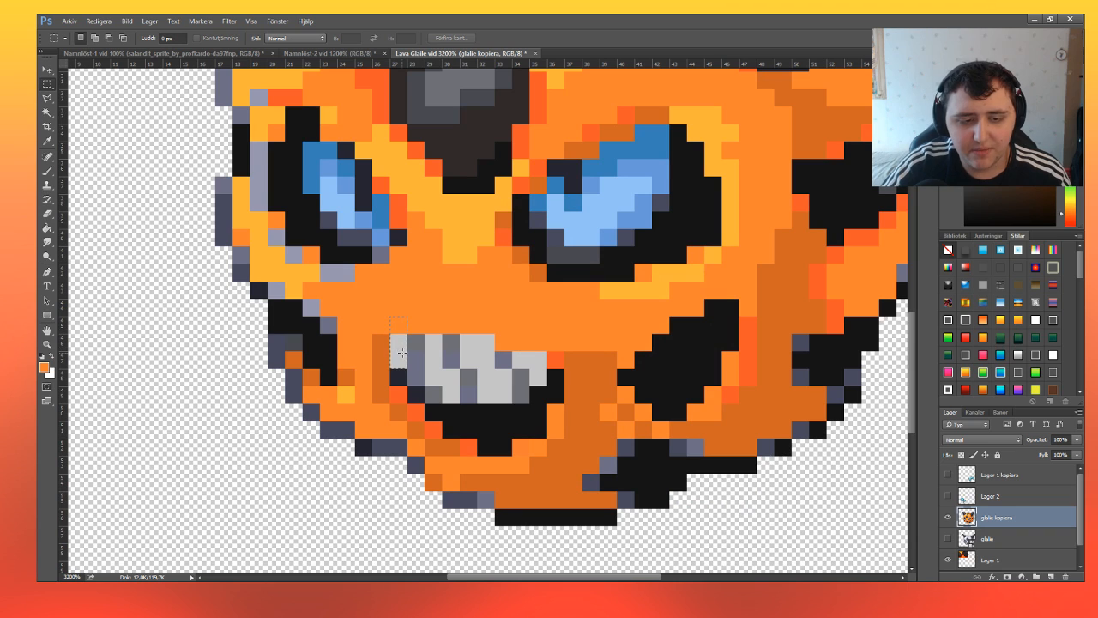
{"action": "left_click_drag", "start_coordinate": [530, 347], "coordinate": [539, 346]}
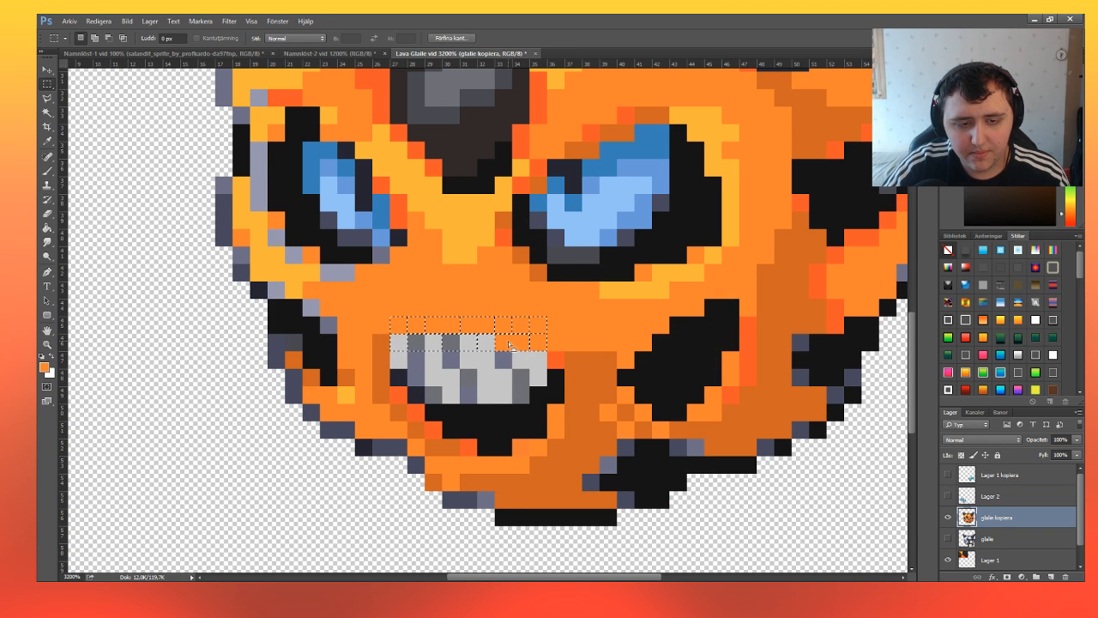
{"action": "left_click", "coordinate": [48, 173]}
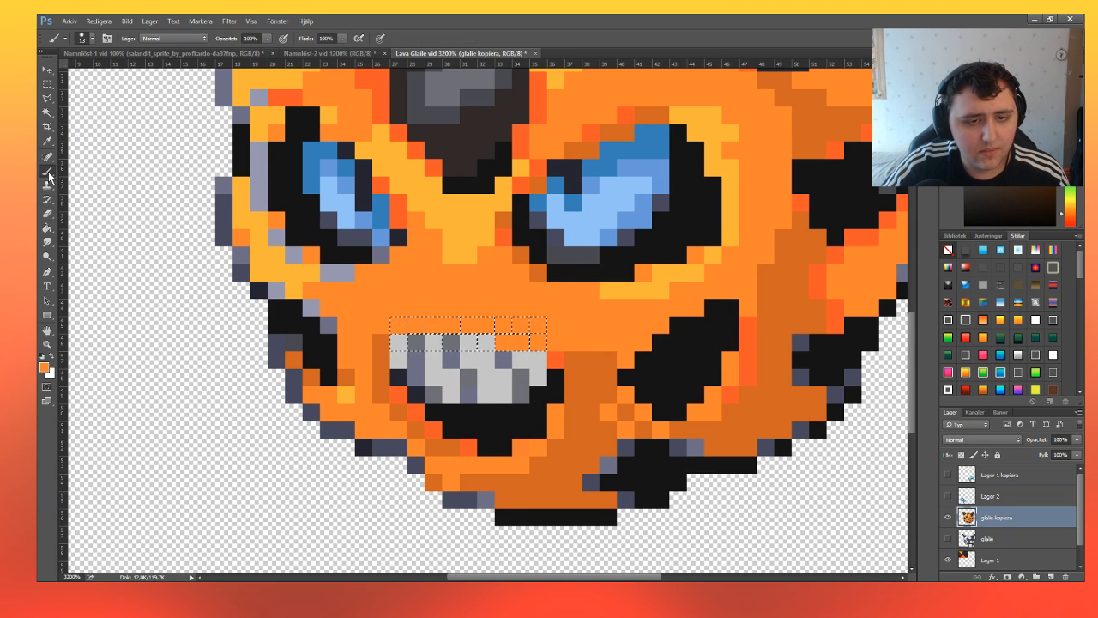
{"action": "left_click", "coordinate": [48, 84]}
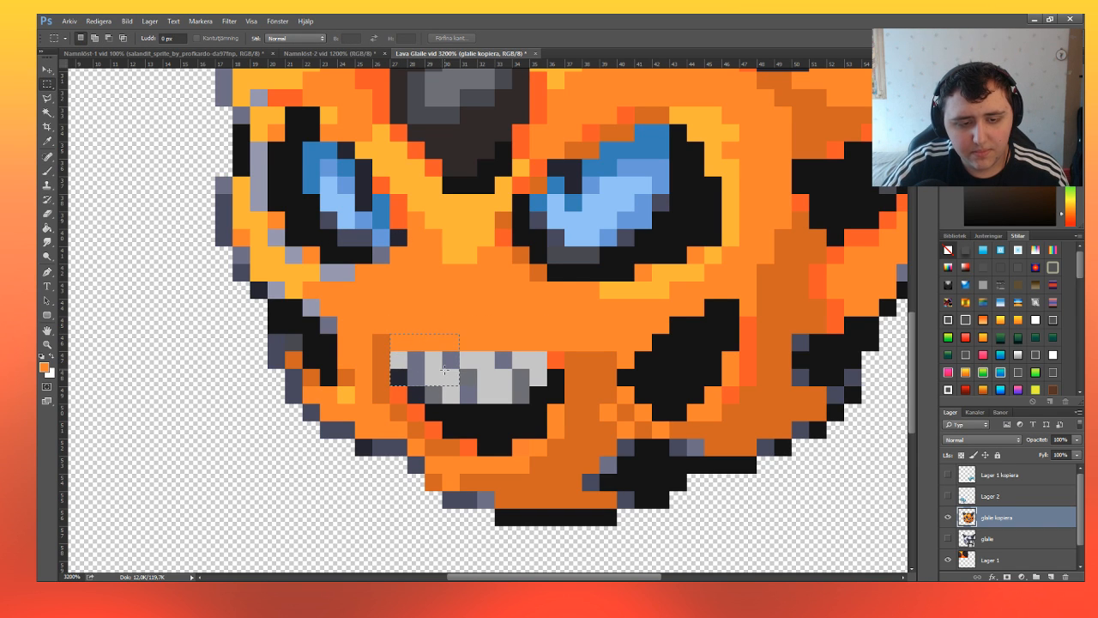
Select the remaining grey teeth as a stepped block, fill them with white and deselect.
{"action": "left_click_drag", "start_coordinate": [444, 371], "coordinate": [455, 362]}
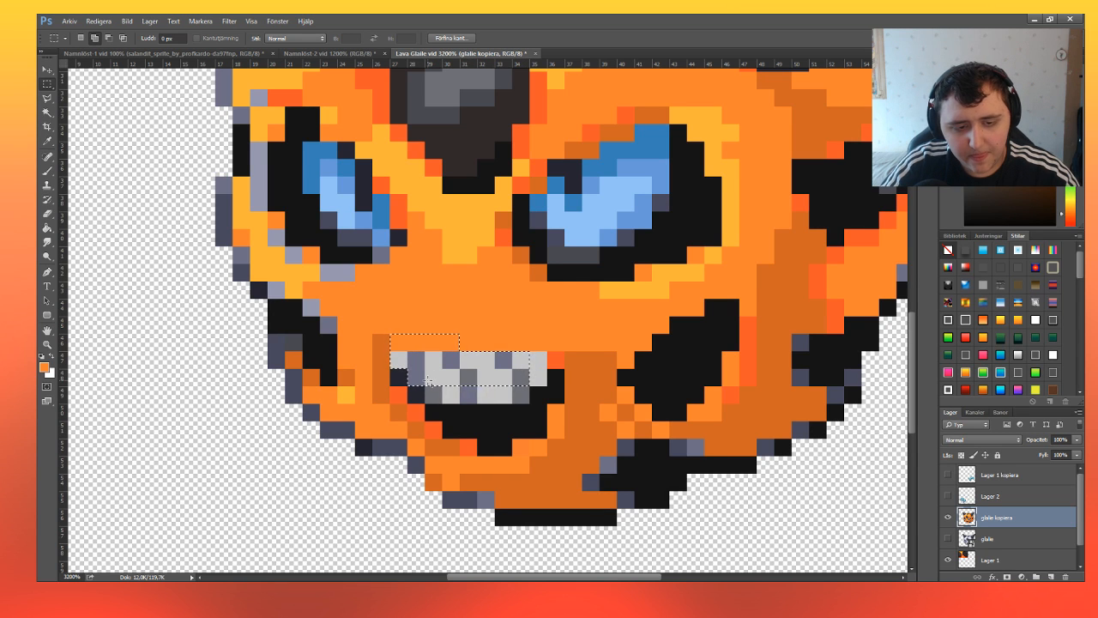
{"action": "left_click_drag", "start_coordinate": [446, 380], "coordinate": [480, 393]}
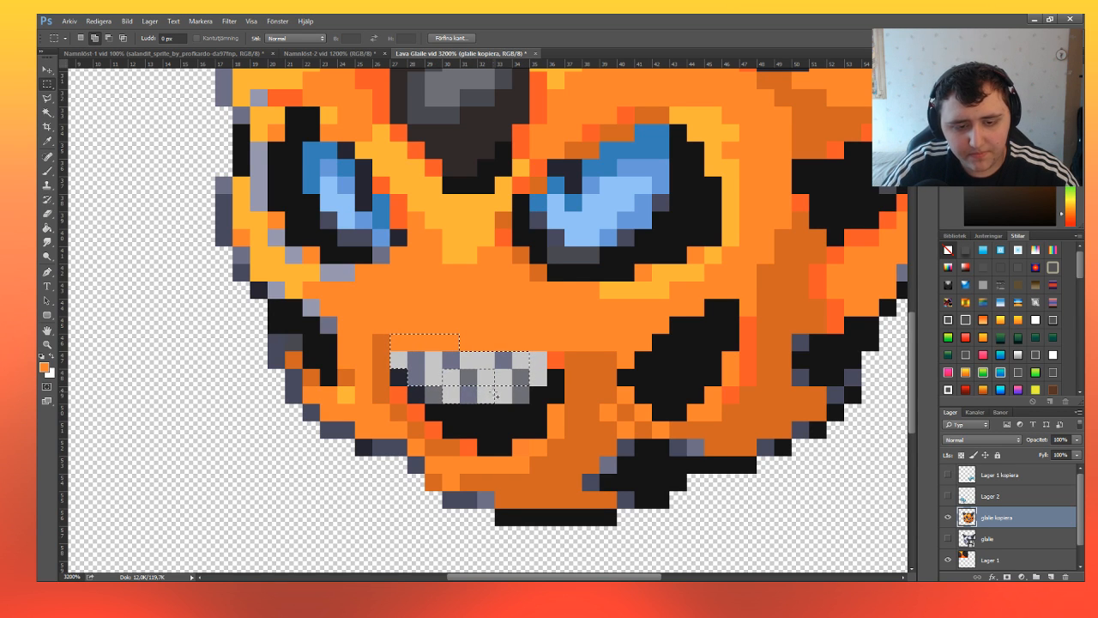
{"action": "left_click", "coordinate": [47, 171]}
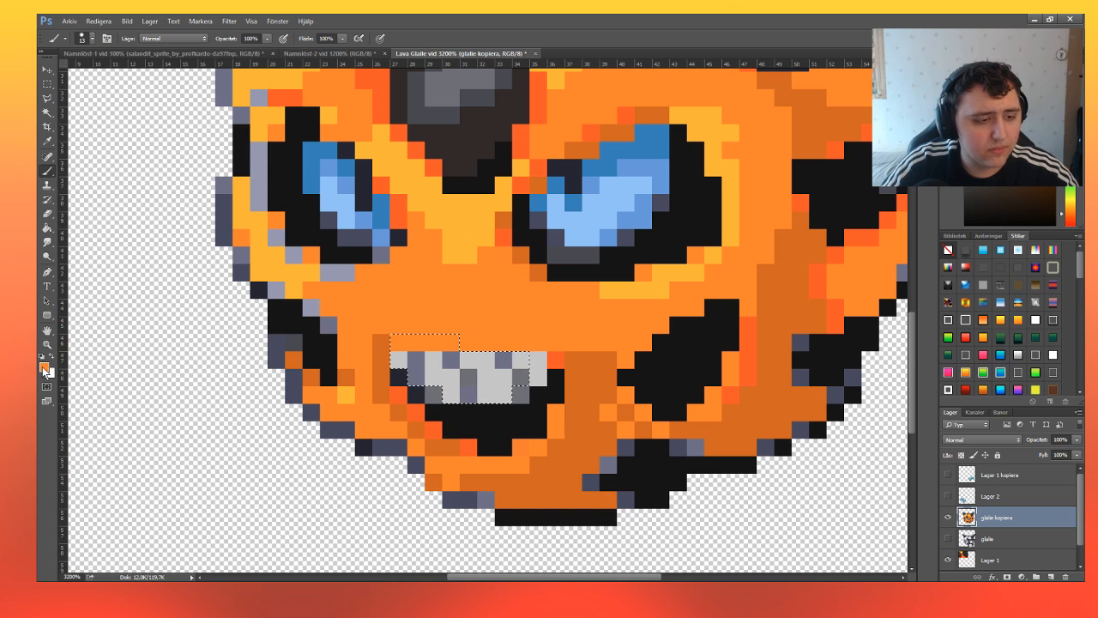
{"action": "left_click", "coordinate": [45, 370]}
{"action": "left_click", "coordinate": [462, 227]}
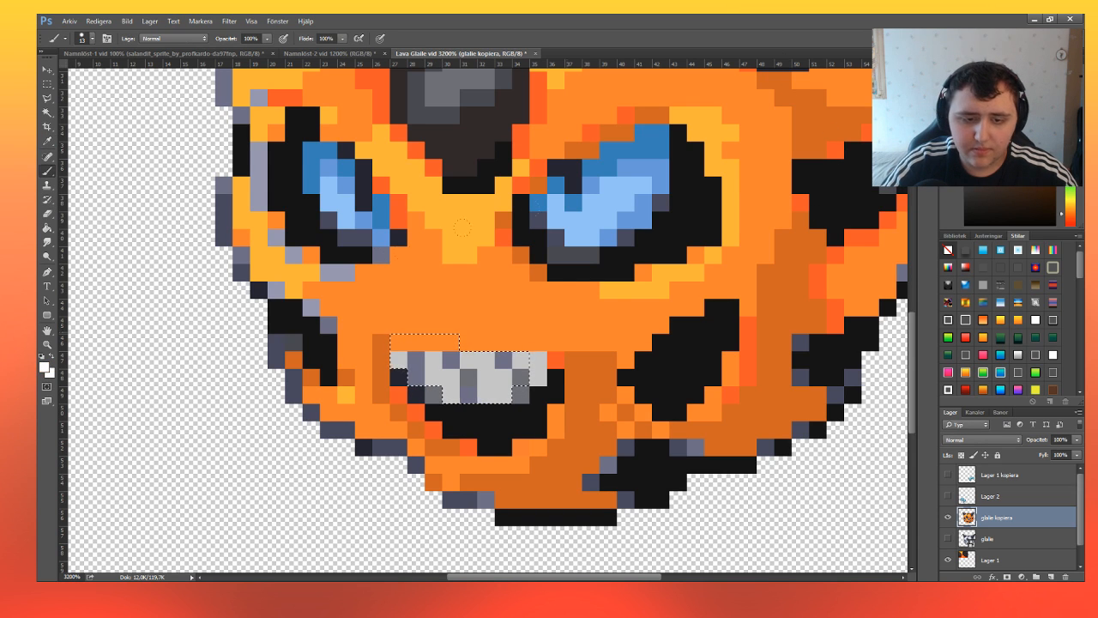
{"action": "key", "text": "alt+BackSpace"}
{"action": "left_click", "coordinate": [47, 88]}
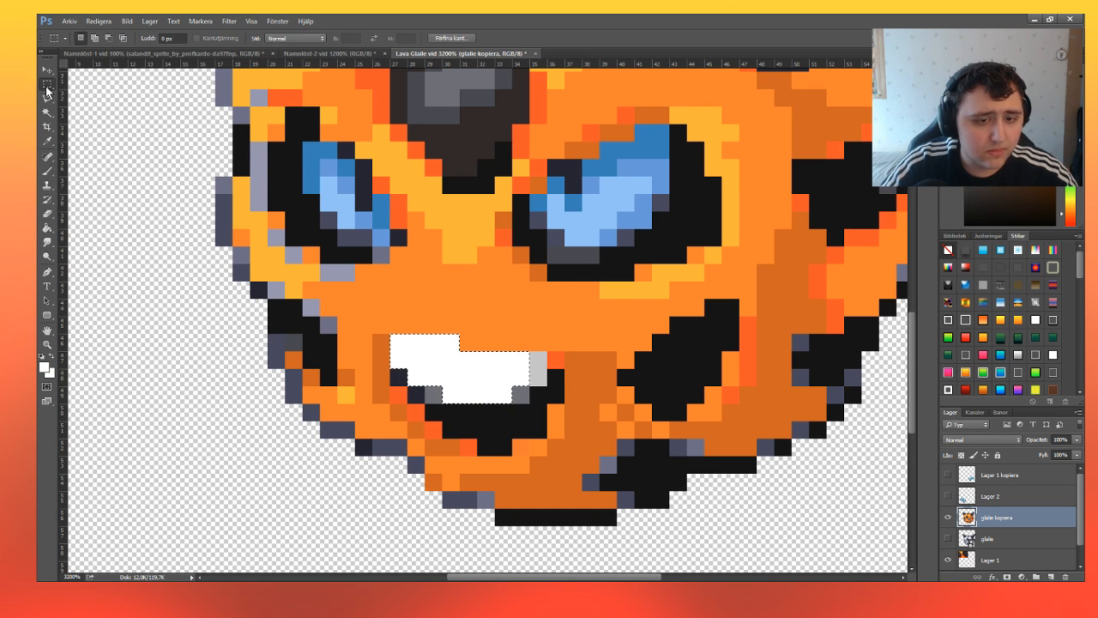
{"action": "left_click", "coordinate": [373, 260]}
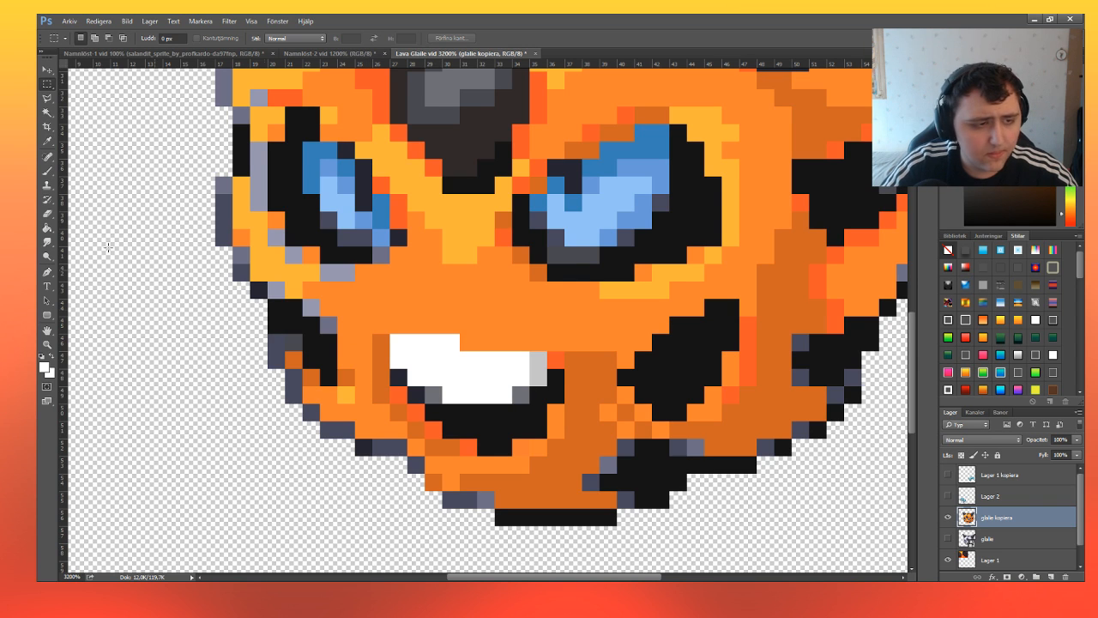
Select the dark and grey pixels along the teeth's lower corners and the light grey and red-orange pixels at their right end.
{"action": "left_click", "coordinate": [48, 175]}
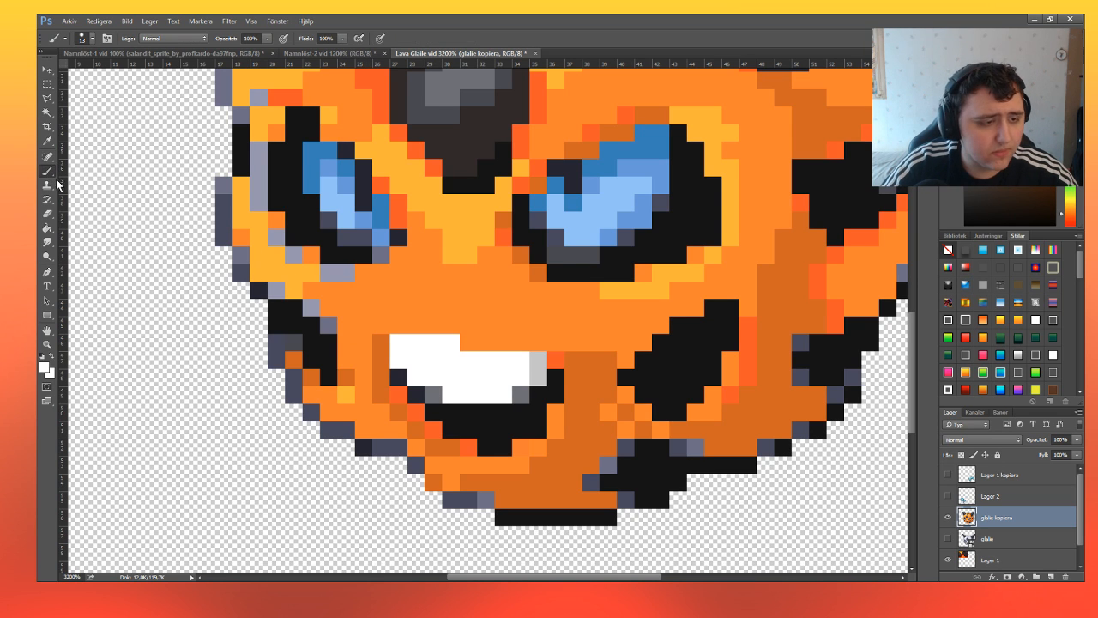
{"action": "key", "text": "i"}
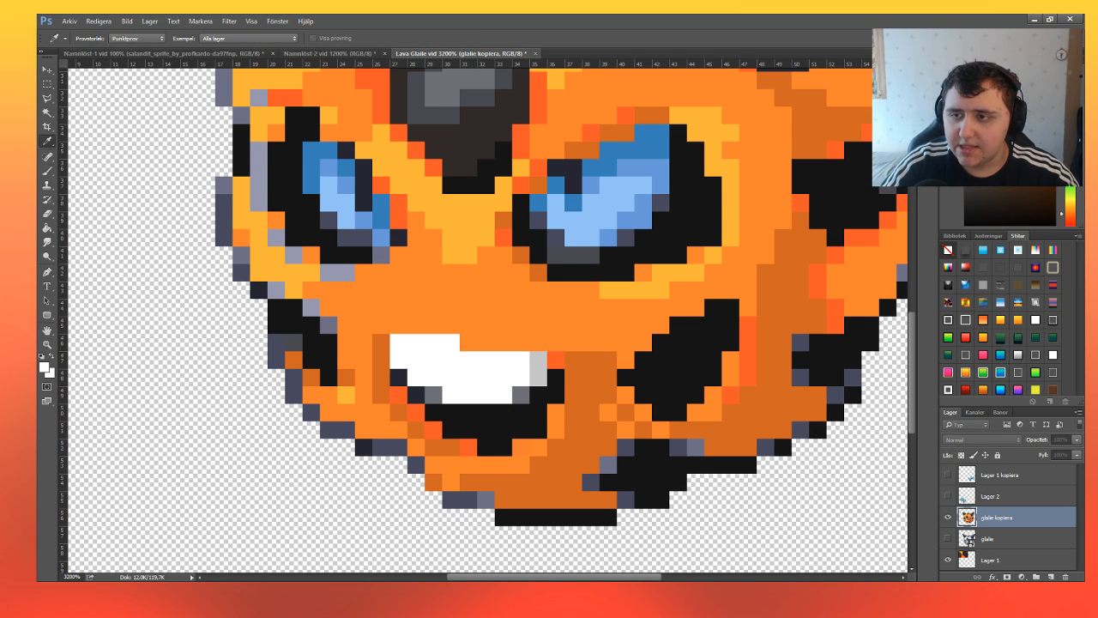
{"action": "left_click", "coordinate": [394, 370]}
{"action": "key", "text": "m"}
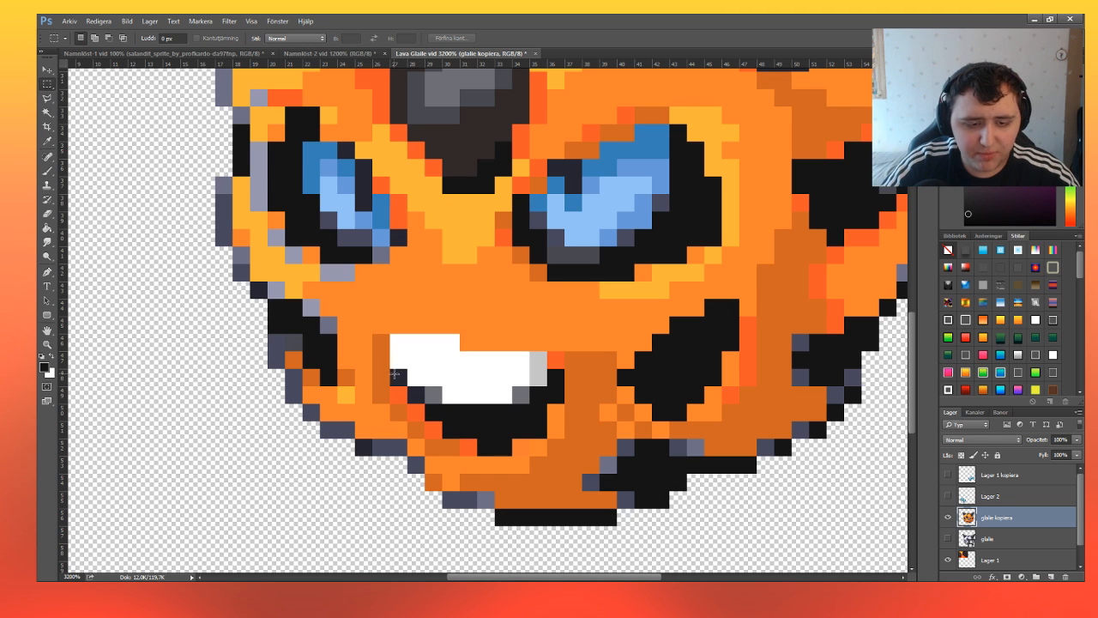
{"action": "left_click_drag", "start_coordinate": [394, 374], "coordinate": [439, 403]}
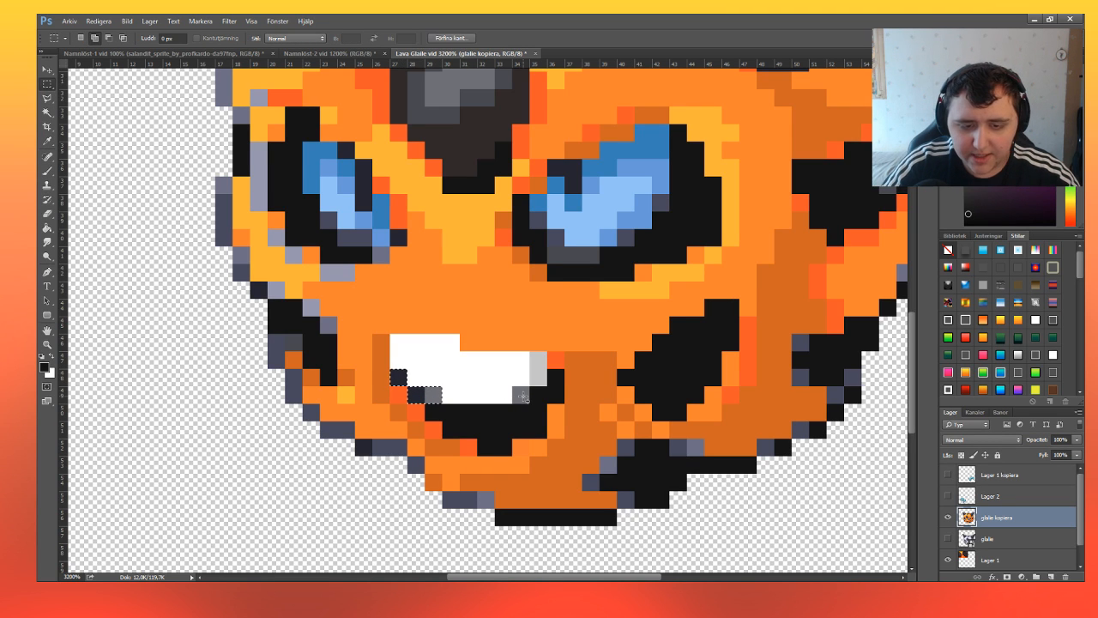
{"action": "left_click_drag", "start_coordinate": [517, 391], "coordinate": [526, 400]}
{"action": "left_click_drag", "start_coordinate": [532, 354], "coordinate": [560, 366]}
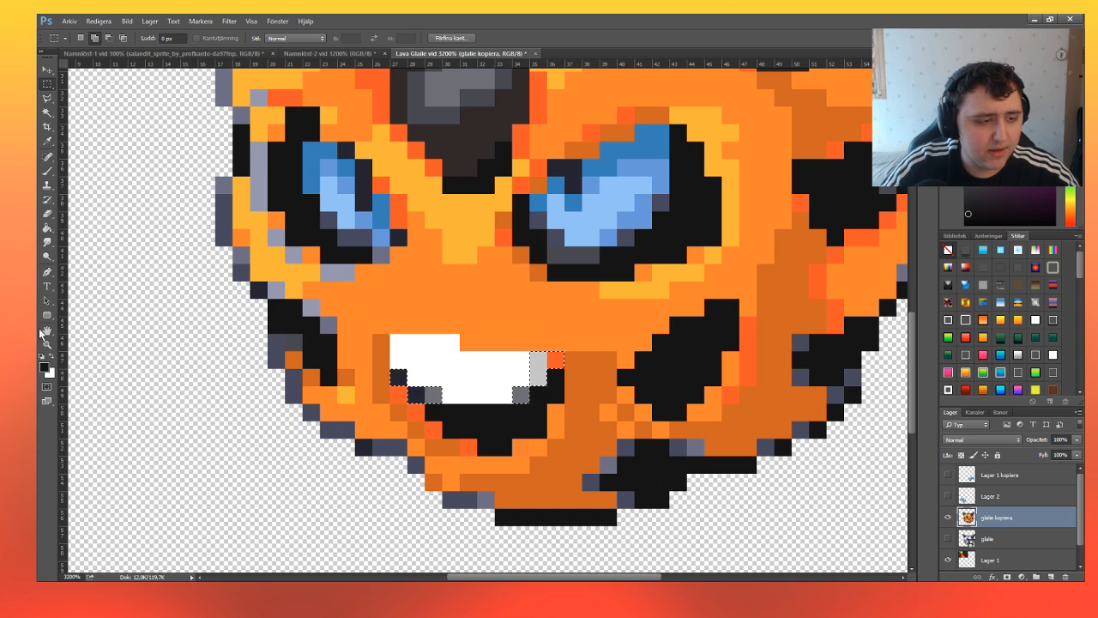
Sample the dark brown, fill the selected pixels around the white teeth with it and deselect.
{"action": "key", "text": "i"}
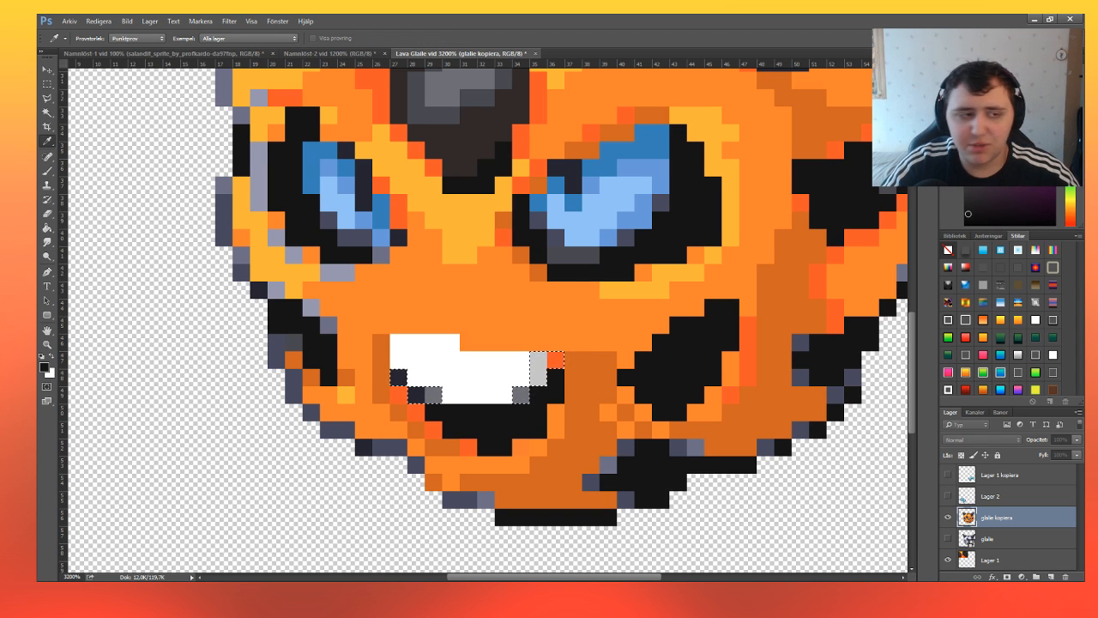
{"action": "key", "text": "Return"}
{"action": "left_click", "coordinate": [47, 171]}
{"action": "key", "text": "alt+BackSpace"}
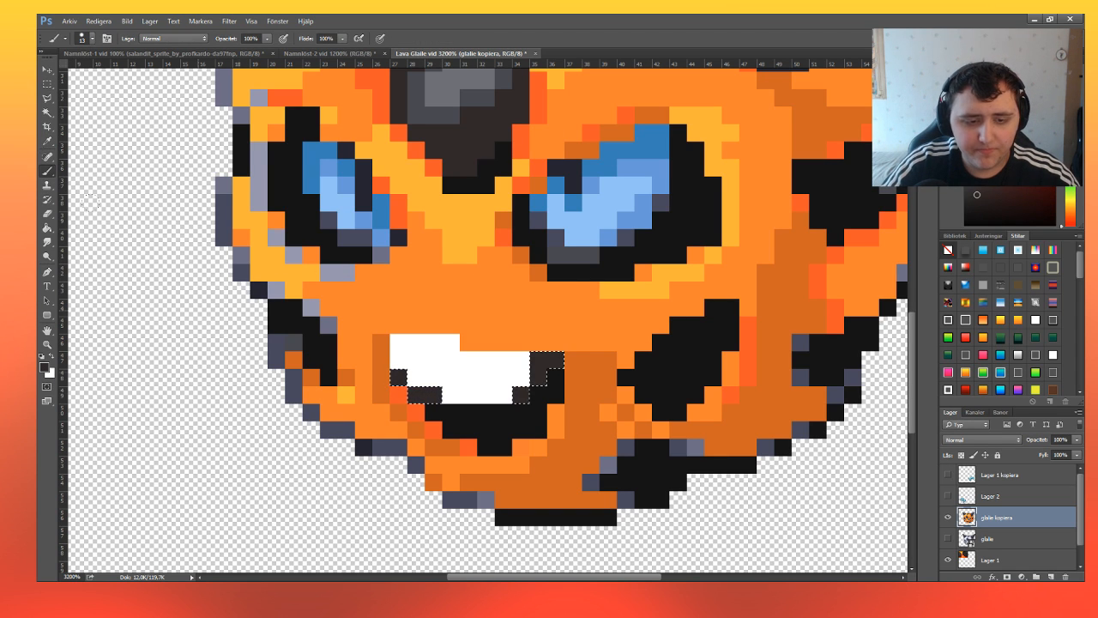
{"action": "left_click", "coordinate": [47, 83]}
{"action": "left_click", "coordinate": [362, 273]}
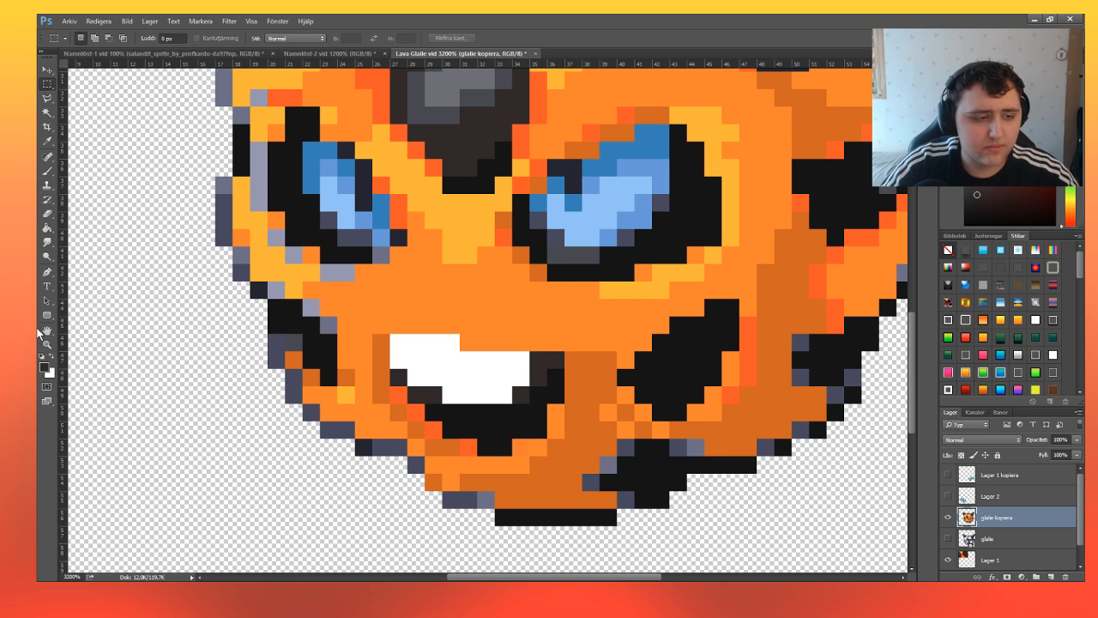
Select the light lavender-grey pixels around the left eye, on the left cheek and along the chin's lower edge.
{"action": "left_click", "coordinate": [47, 339]}
{"action": "left_click", "coordinate": [98, 39]}
{"action": "left_click", "coordinate": [377, 233]}
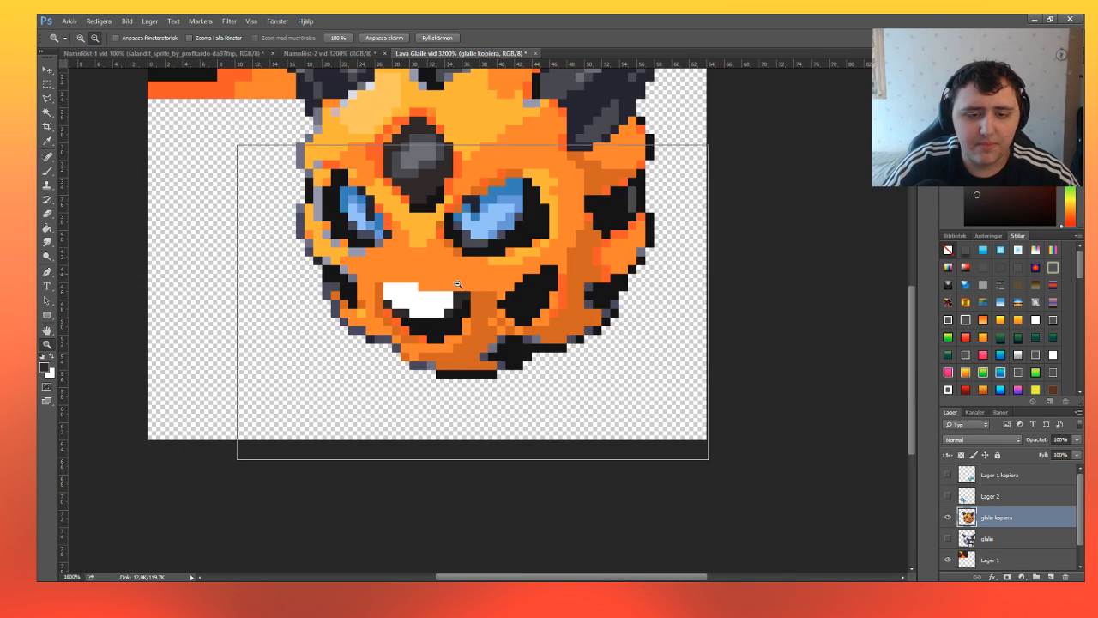
{"action": "left_click", "coordinate": [461, 290]}
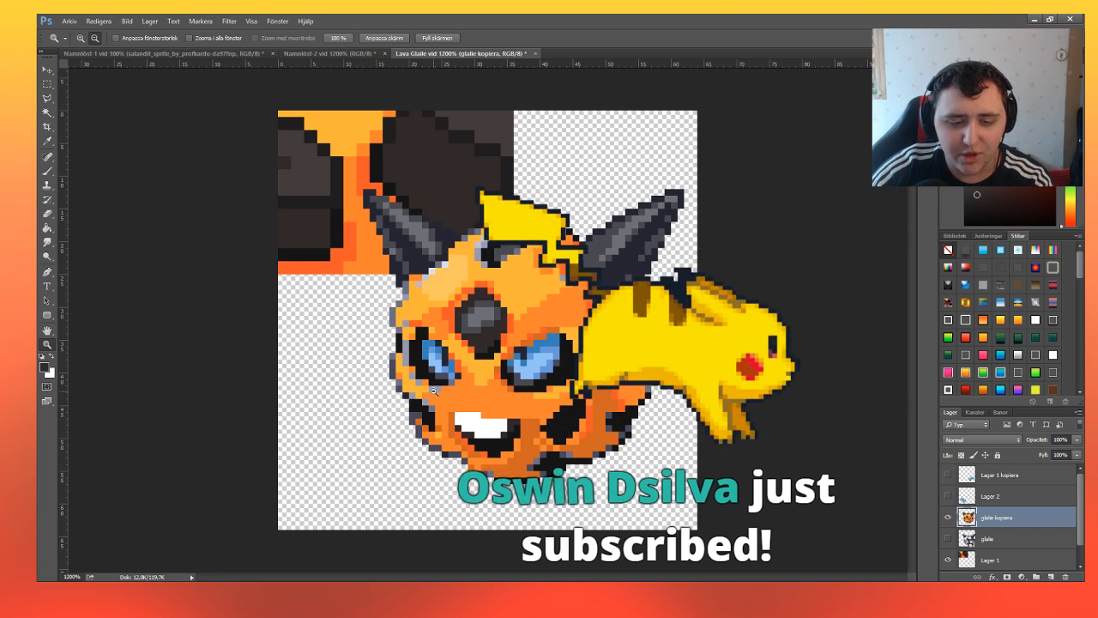
{"action": "left_click", "coordinate": [471, 473]}
{"action": "left_click", "coordinate": [517, 425]}
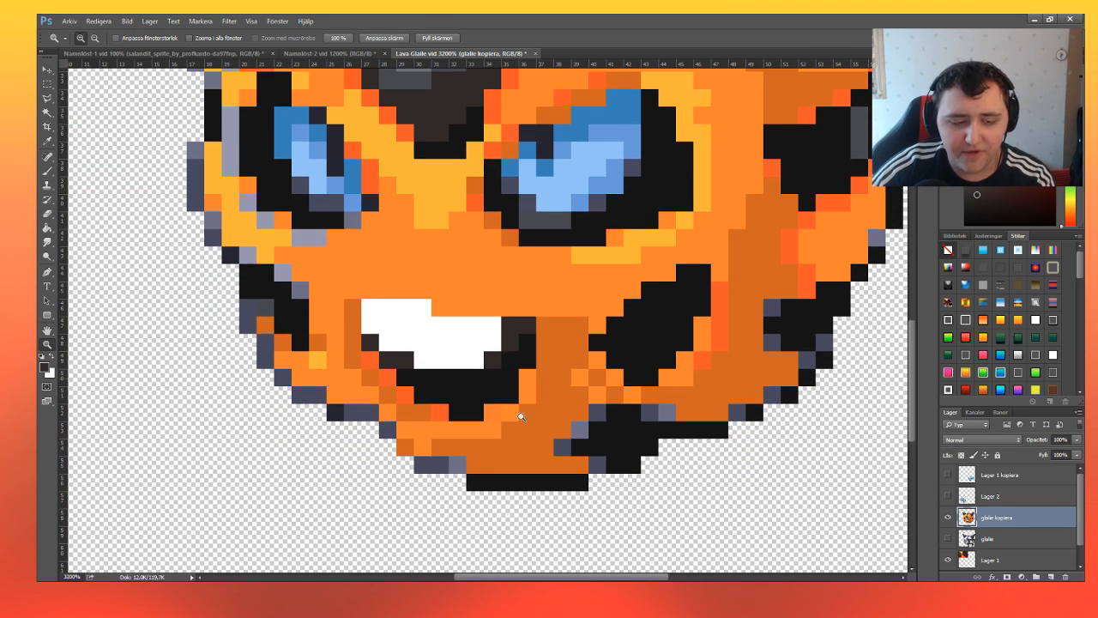
{"action": "left_click", "coordinate": [47, 84]}
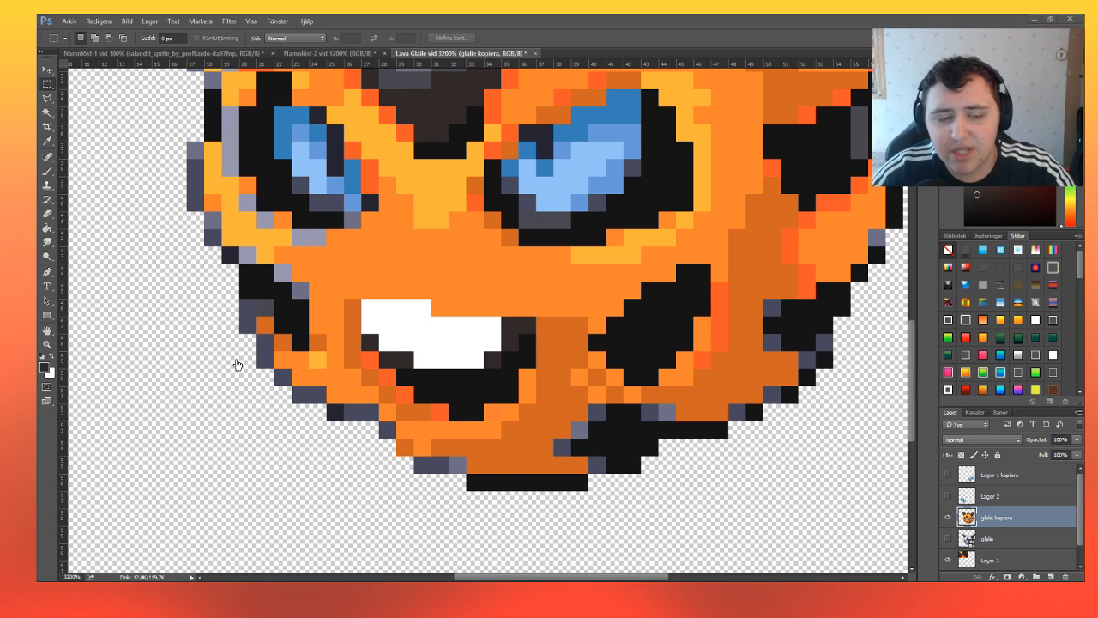
{"action": "scroll", "coordinate": [364, 382], "scroll_direction": "up", "scroll_amount": 3}
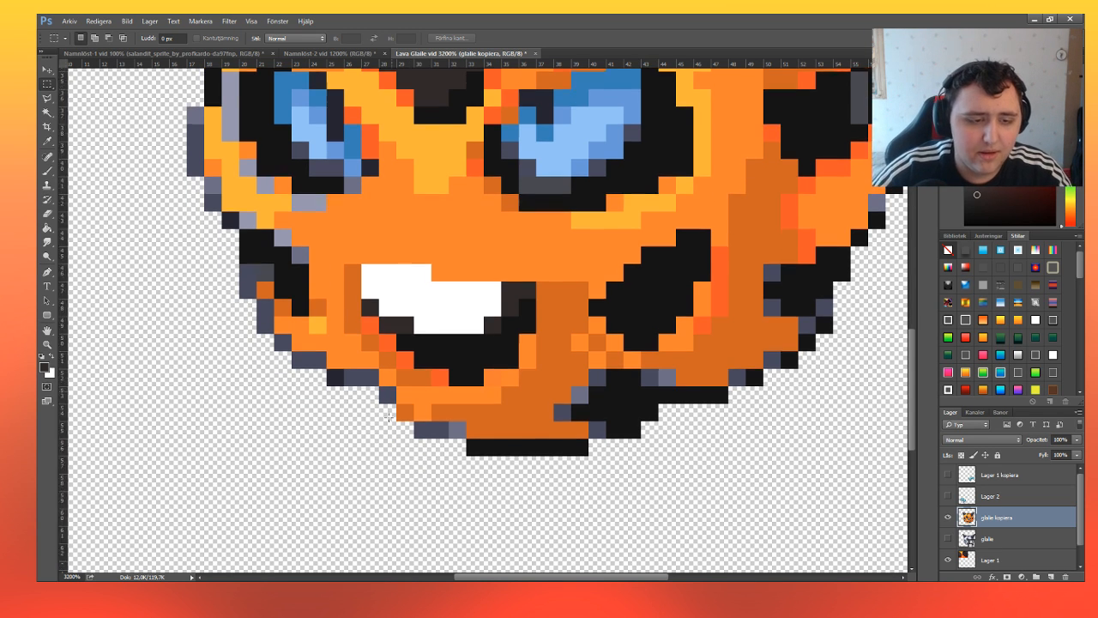
{"action": "left_click_drag", "start_coordinate": [292, 291], "coordinate": [325, 306]}
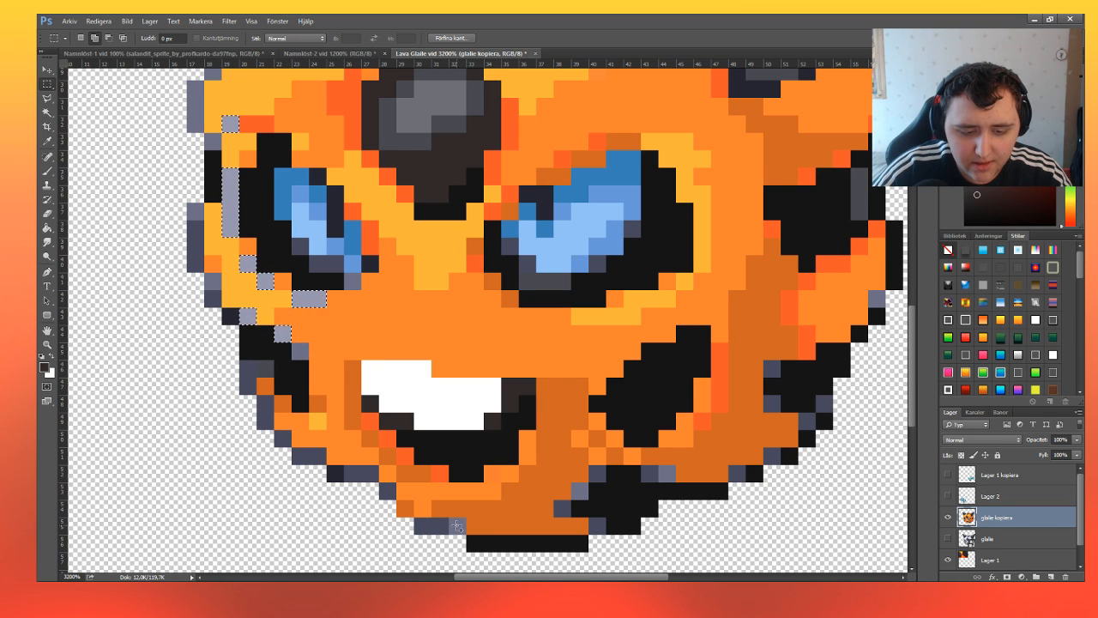
{"action": "left_click_drag", "start_coordinate": [456, 525], "coordinate": [466, 533]}
{"action": "left_click_drag", "start_coordinate": [571, 482], "coordinate": [588, 499]}
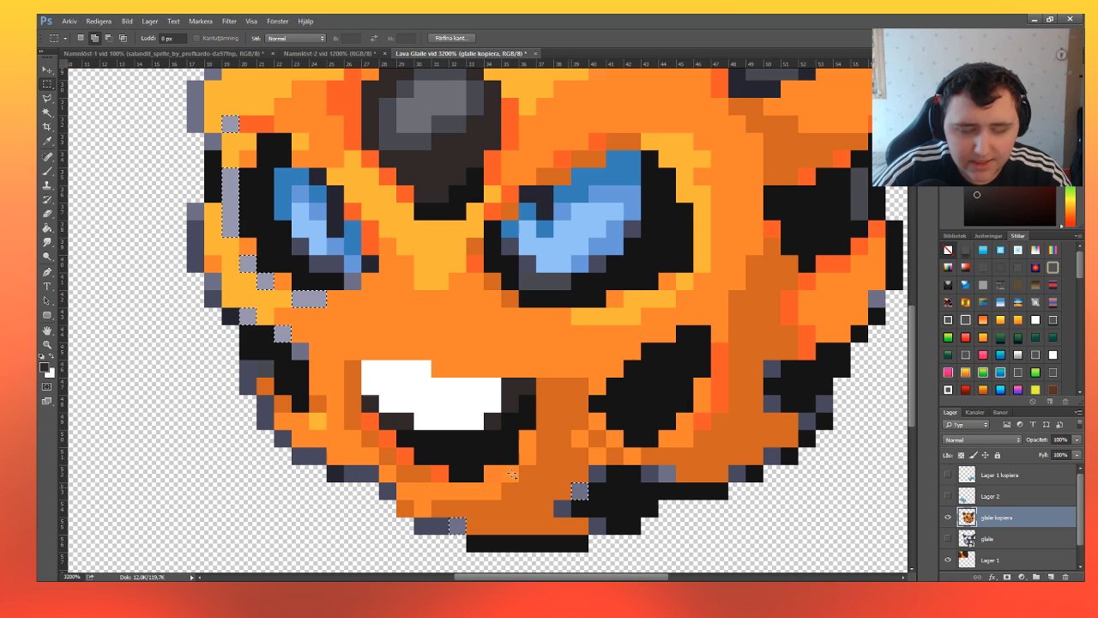
Sample the red-orange, fill the selected pixels around the left eye, on the cheek and along the chin with it, and deselect.
{"action": "left_click", "coordinate": [48, 143]}
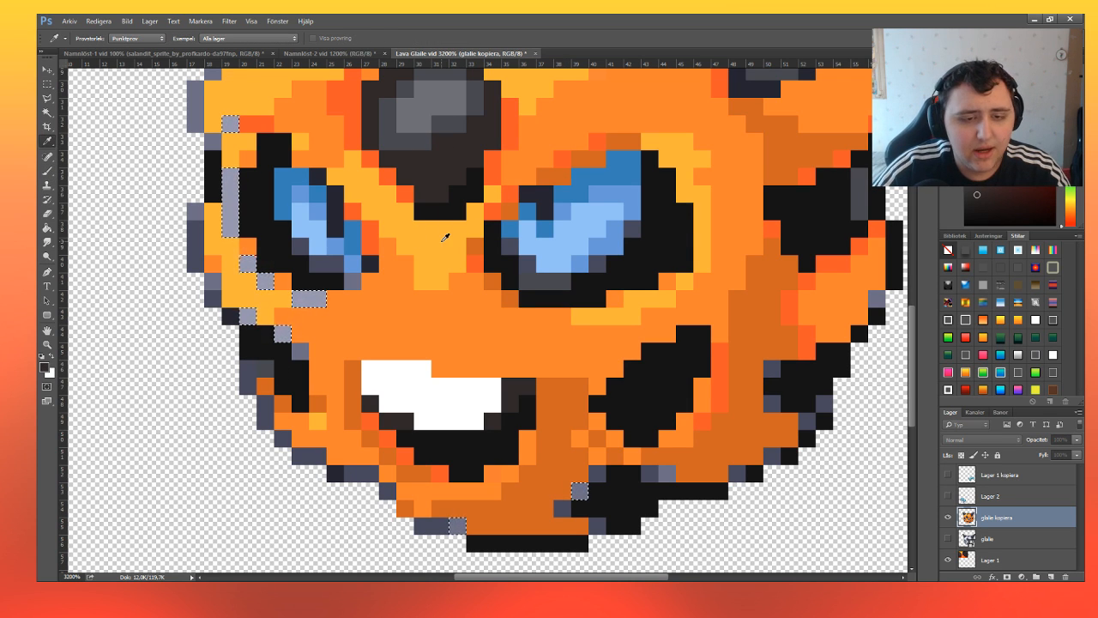
{"action": "left_click", "coordinate": [341, 99]}
{"action": "left_click", "coordinate": [47, 171]}
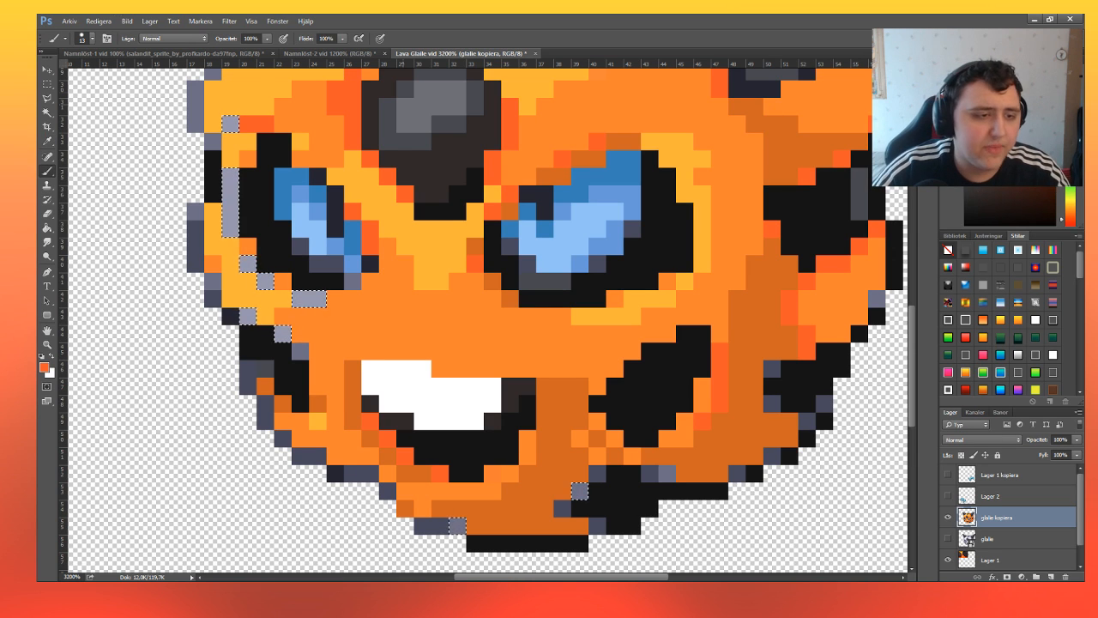
{"action": "left_click_drag", "start_coordinate": [236, 154], "coordinate": [272, 300]}
{"action": "left_click_drag", "start_coordinate": [532, 498], "coordinate": [300, 513]}
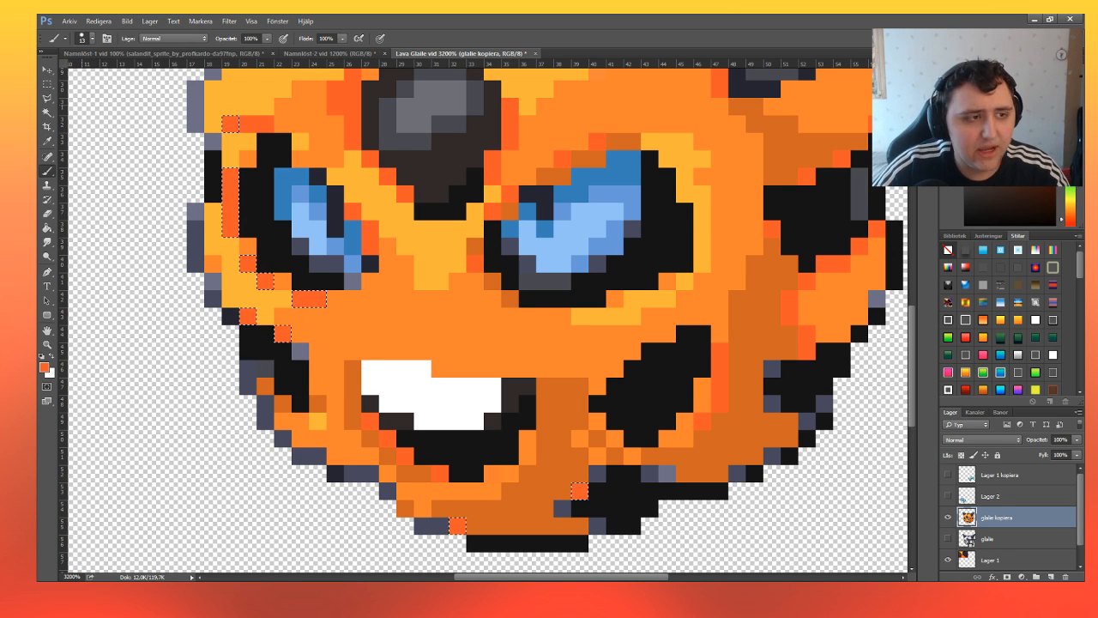
{"action": "left_click", "coordinate": [47, 84]}
{"action": "left_click", "coordinate": [571, 488]}
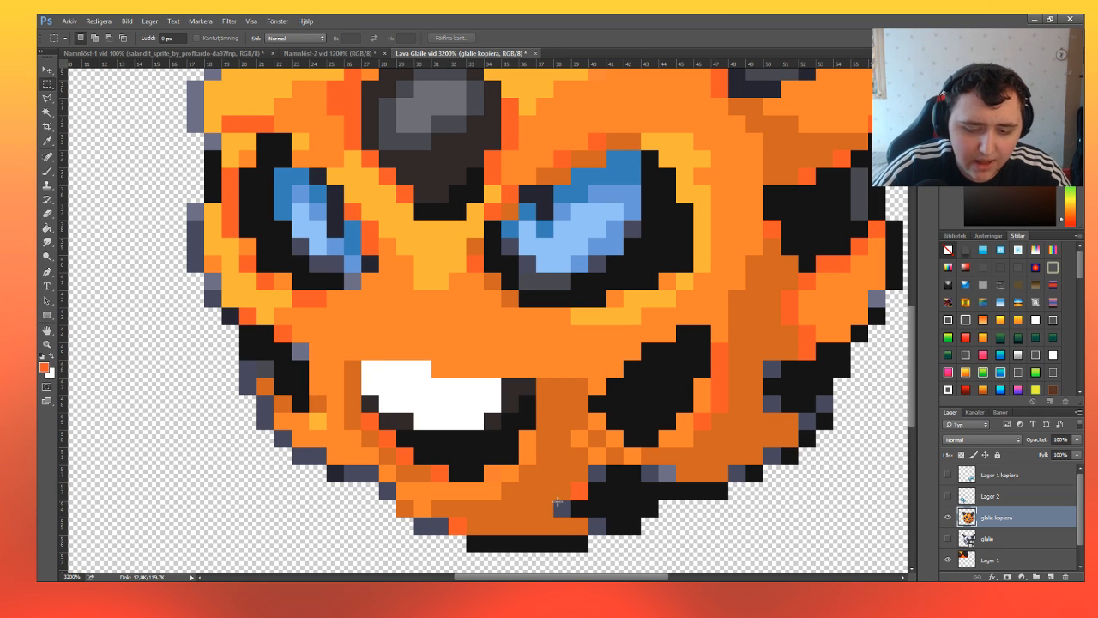
Select the slate-grey pixels around the dark patch beneath the chin and along the face's lower-left outline.
{"action": "left_click_drag", "start_coordinate": [554, 500], "coordinate": [602, 530]}
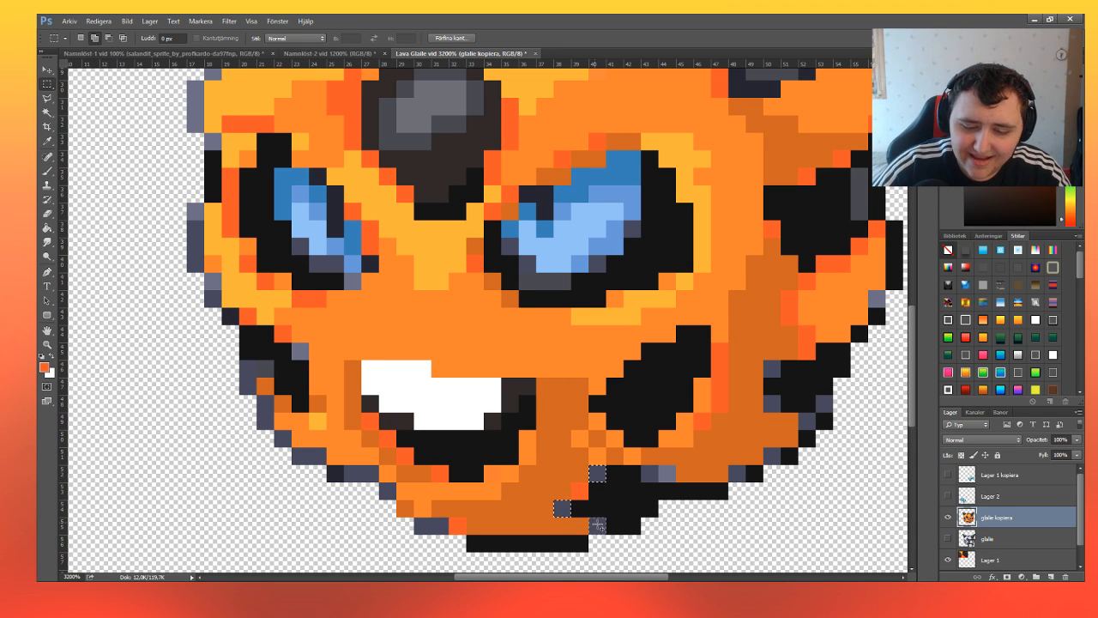
{"action": "left_click_drag", "start_coordinate": [644, 468], "coordinate": [671, 477]}
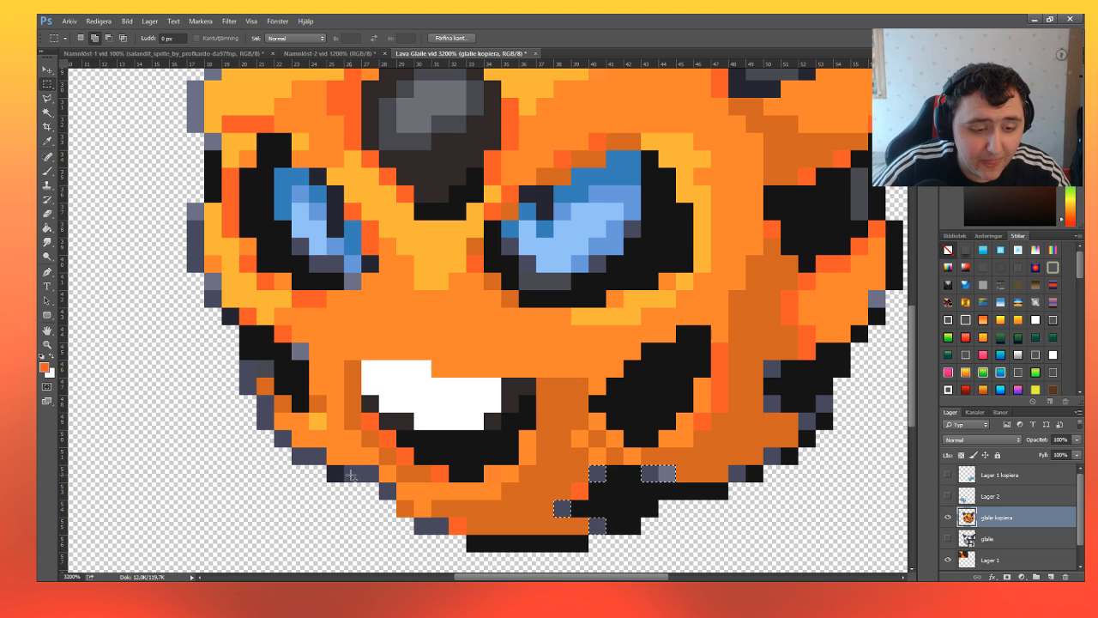
{"action": "left_click_drag", "start_coordinate": [349, 474], "coordinate": [371, 476]}
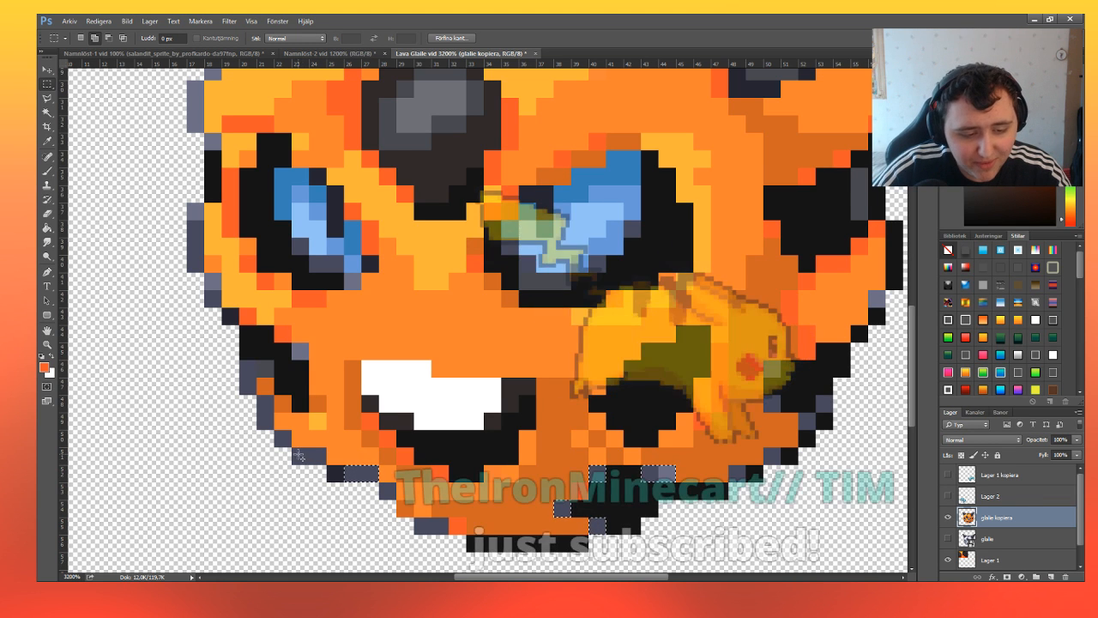
{"action": "left_click_drag", "start_coordinate": [298, 454], "coordinate": [320, 460]}
{"action": "key", "text": "ctrl+d"}
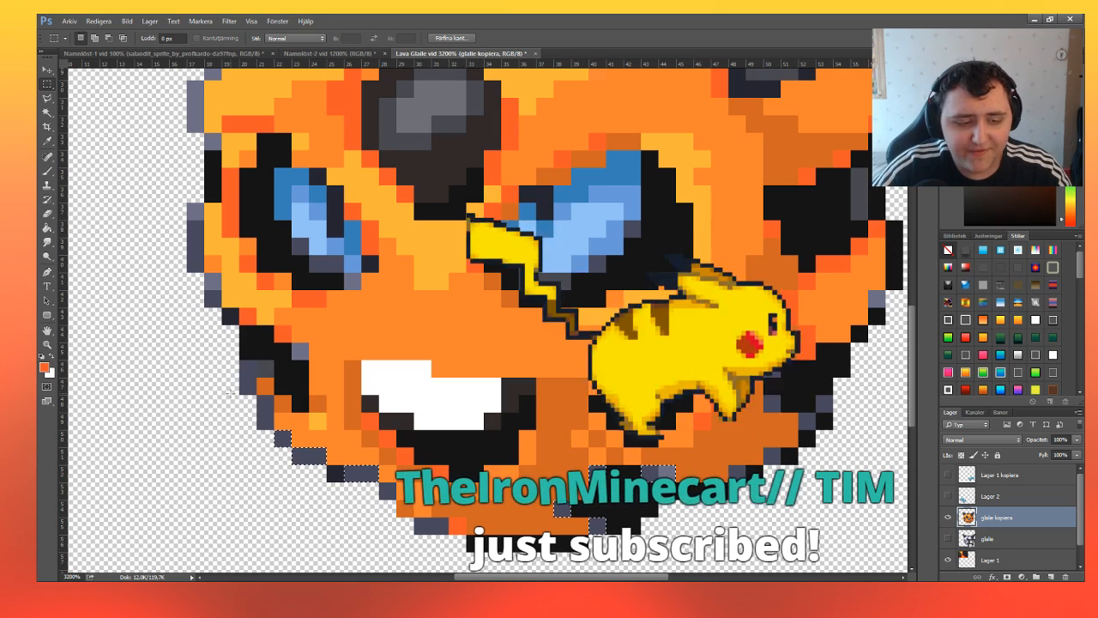
{"action": "key", "text": "ctrl+shift+d"}
{"action": "key", "text": "alt+Tab"}
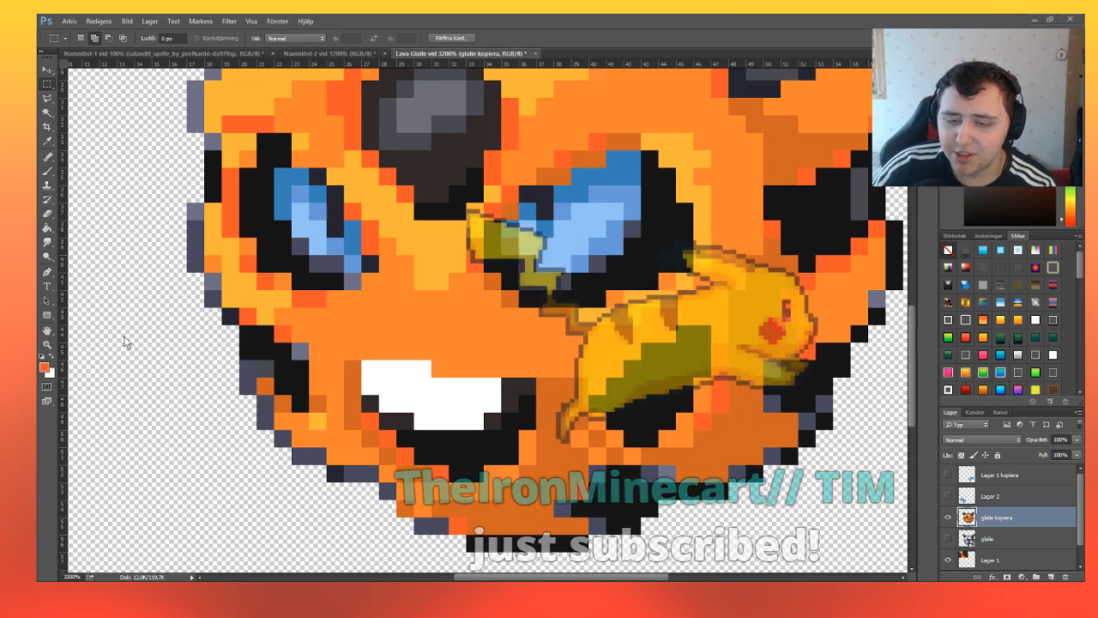
{"action": "left_click", "coordinate": [203, 578]}
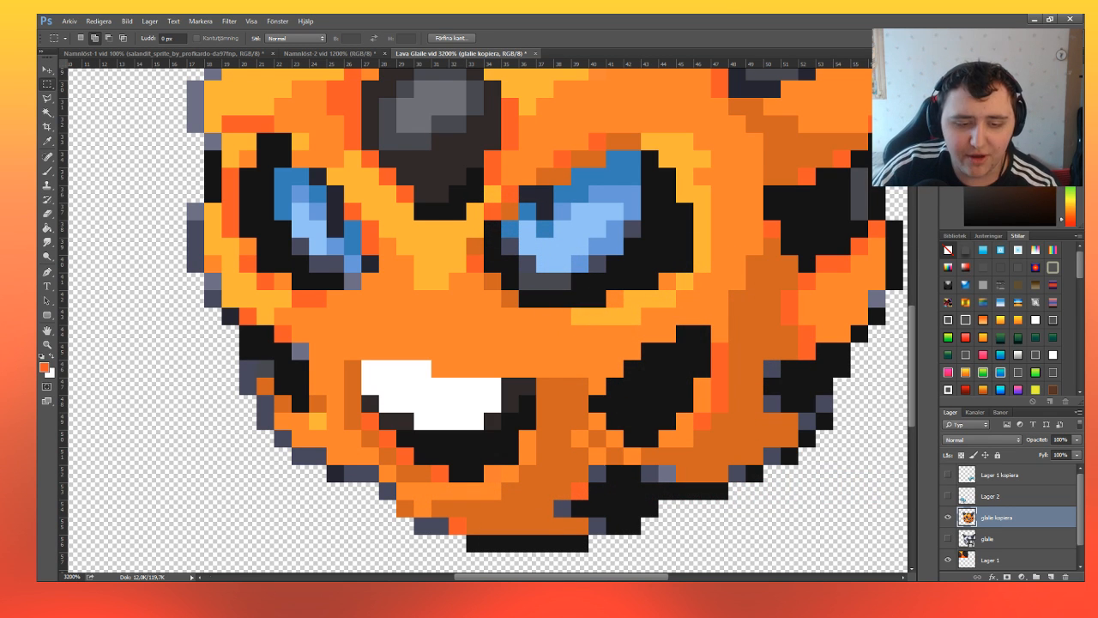
Add the slate-grey pixels along the face's left edge and around its lower-right outline to the selection.
{"action": "left_click_drag", "start_coordinate": [242, 366], "coordinate": [268, 372]}
{"action": "left_click_drag", "start_coordinate": [214, 296], "coordinate": [211, 280]}
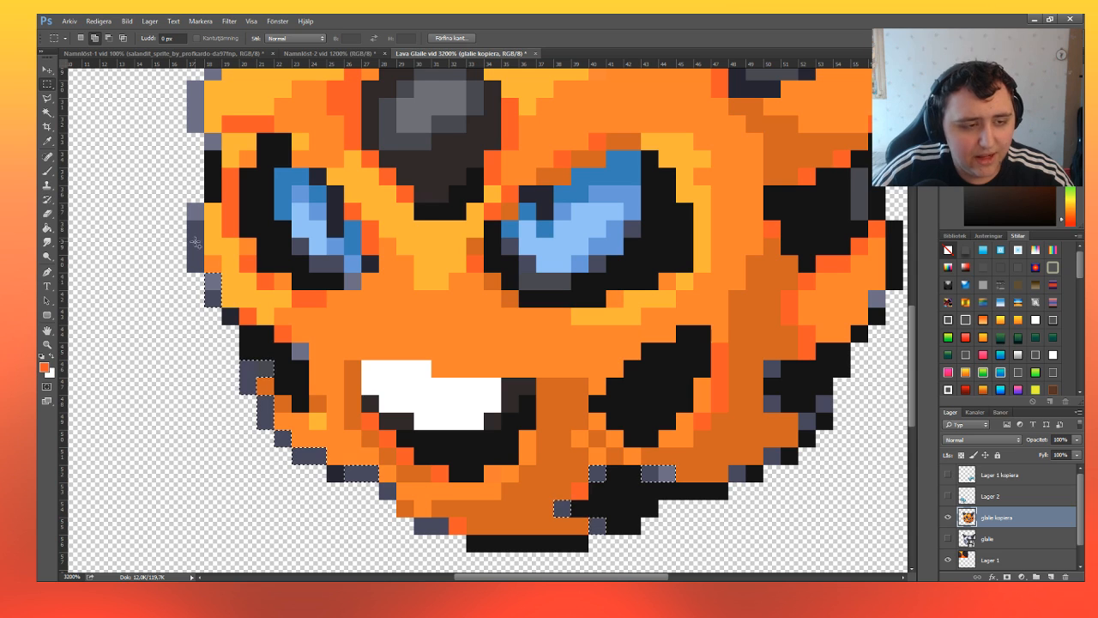
{"action": "left_click_drag", "start_coordinate": [194, 210], "coordinate": [198, 264]}
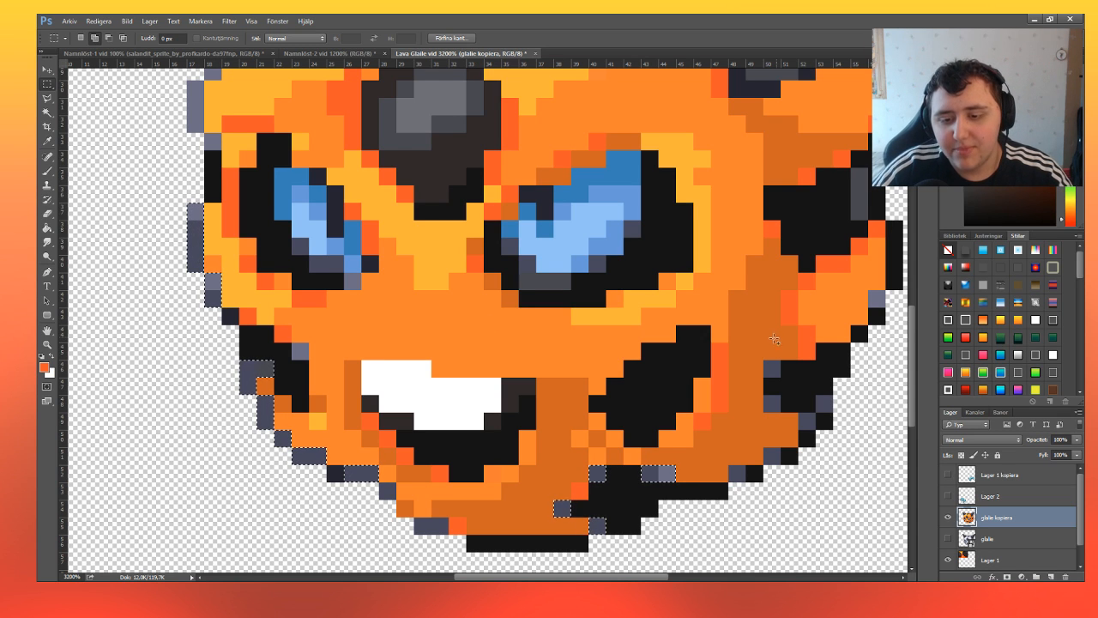
{"action": "left_click_drag", "start_coordinate": [765, 361], "coordinate": [780, 376]}
{"action": "left_click_drag", "start_coordinate": [765, 395], "coordinate": [831, 411]}
{"action": "left_click_drag", "start_coordinate": [801, 413], "coordinate": [778, 463]}
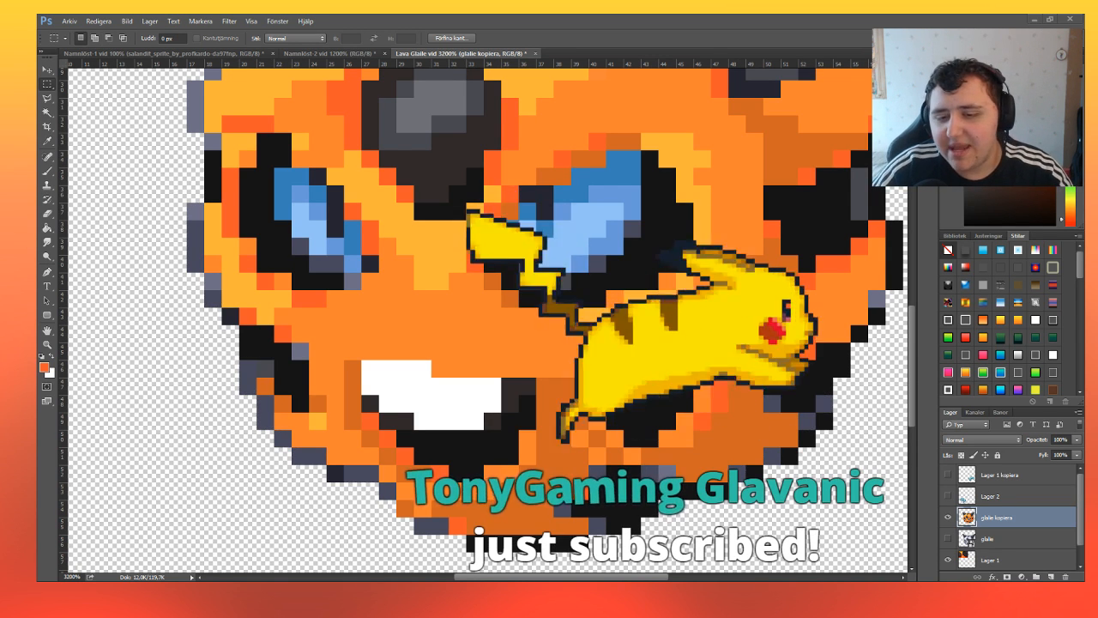
Sample the dark brown, fill the selected outline pixels around the lower face with it and deselect.
{"action": "left_click", "coordinate": [47, 173]}
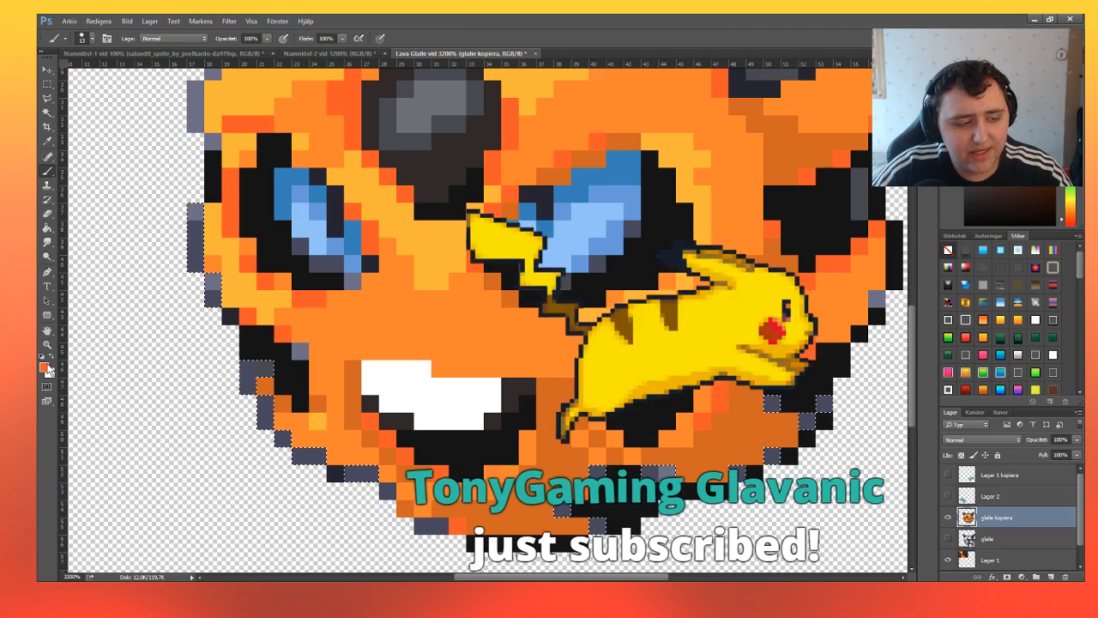
{"action": "left_click", "coordinate": [46, 367]}
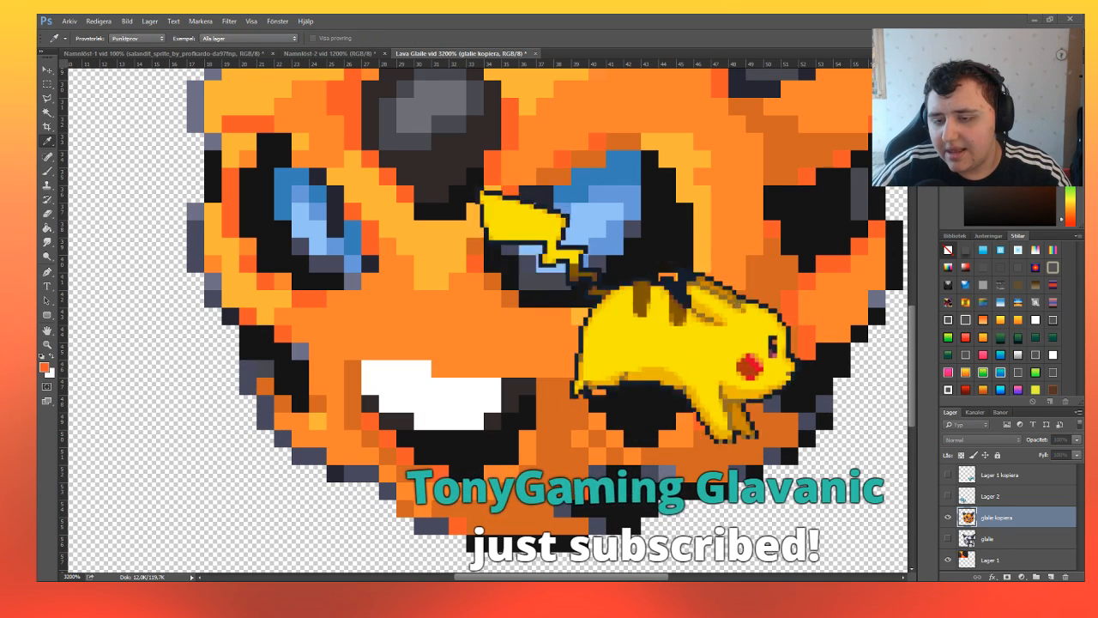
{"action": "left_click", "coordinate": [1082, 90]}
{"action": "mouse_move", "coordinate": [257, 394]}
{"action": "left_mouse_down"}
{"action": "mouse_move", "coordinate": [214, 301]}
{"action": "mouse_move", "coordinate": [545, 497]}
{"action": "mouse_move", "coordinate": [802, 377]}
{"action": "left_mouse_up"}
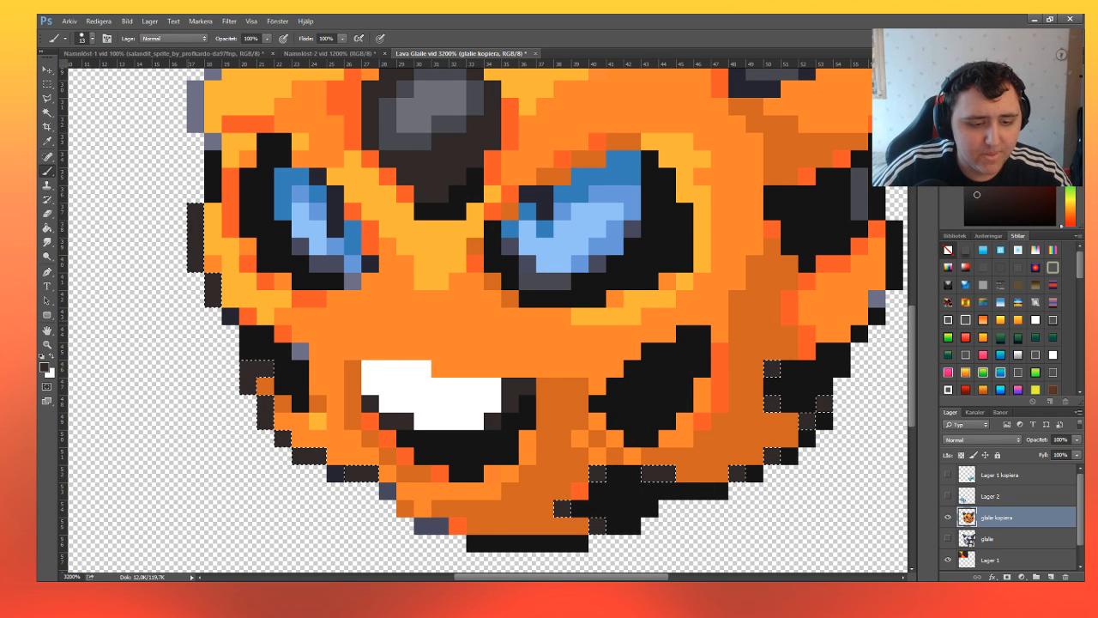
{"action": "key", "text": "m"}
{"action": "key", "text": "ctrl+d"}
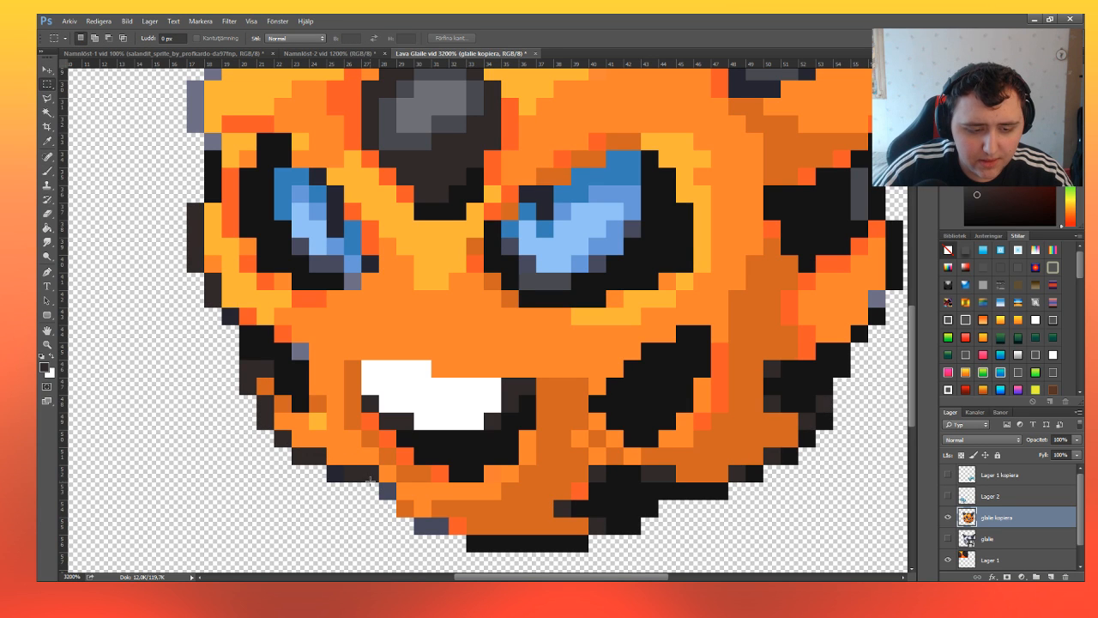
Select the remaining slate-grey pixels along the chin's lower-left edge, fill them with the dark brown and deselect.
{"action": "left_click_drag", "start_coordinate": [395, 498], "coordinate": [380, 483]}
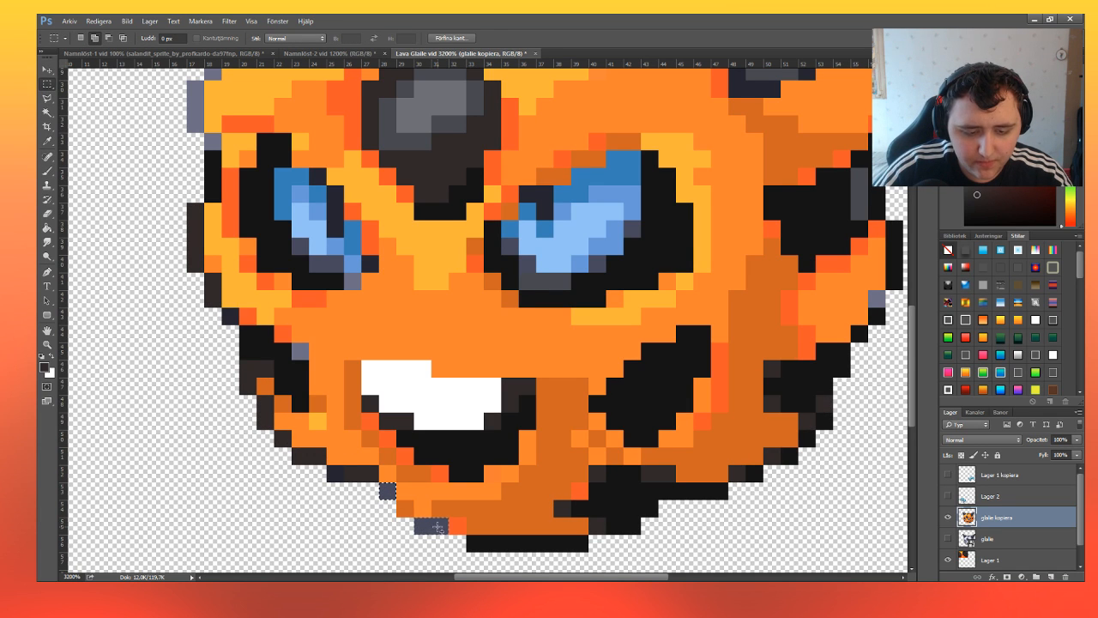
{"action": "key", "text": "b"}
{"action": "left_click", "coordinate": [358, 419]}
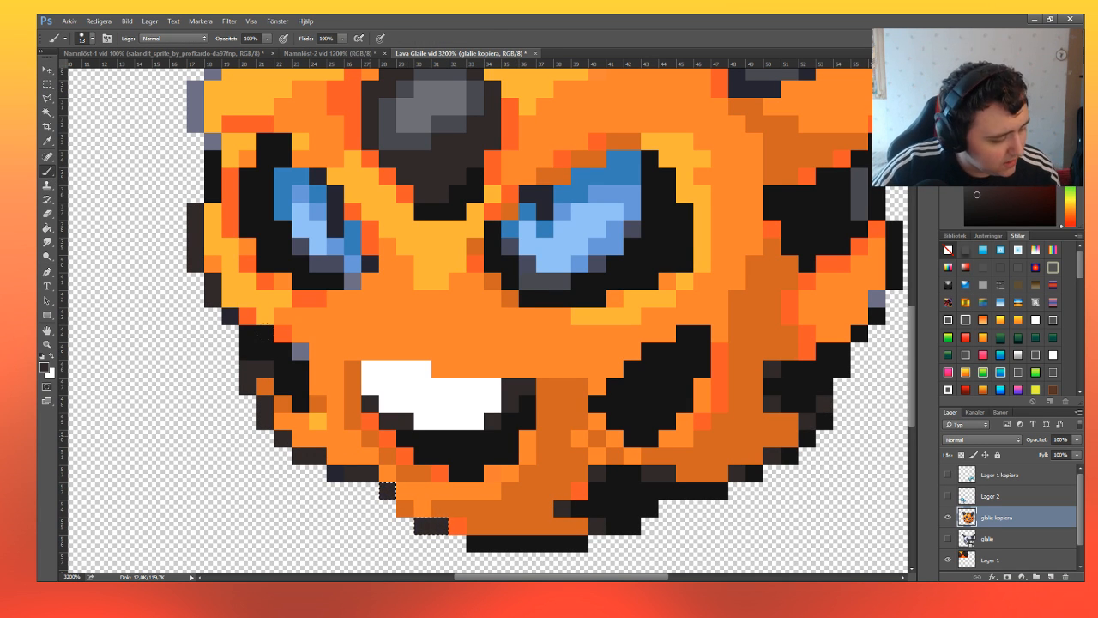
{"action": "scroll", "coordinate": [247, 115], "scroll_direction": "up", "scroll_amount": 1}
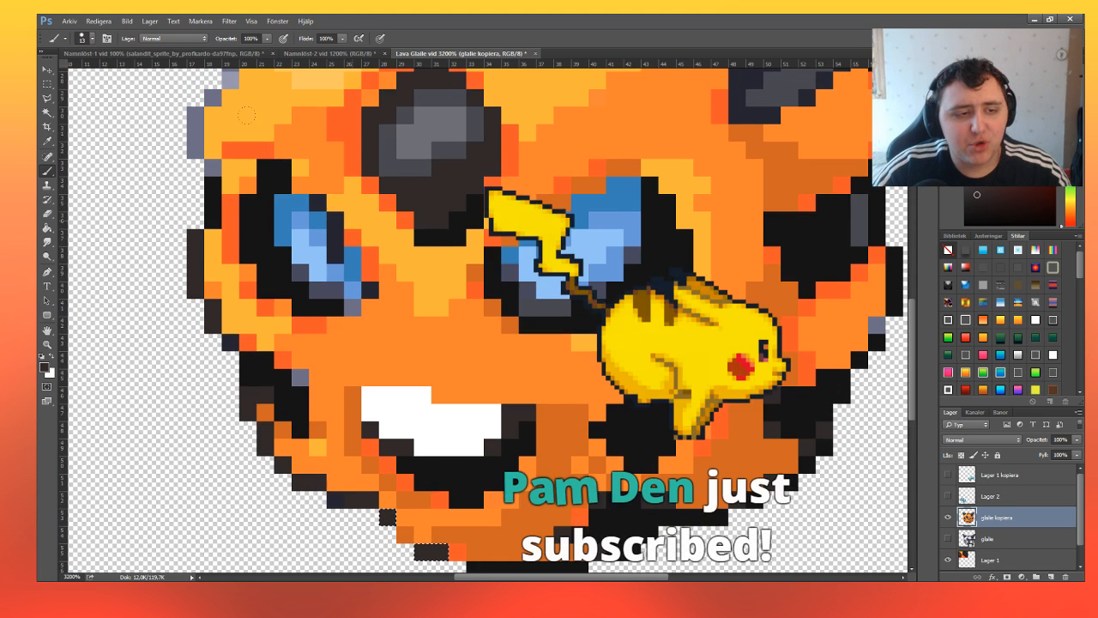
{"action": "scroll", "coordinate": [247, 115], "scroll_direction": "up", "scroll_amount": 1}
{"action": "key", "text": "m"}
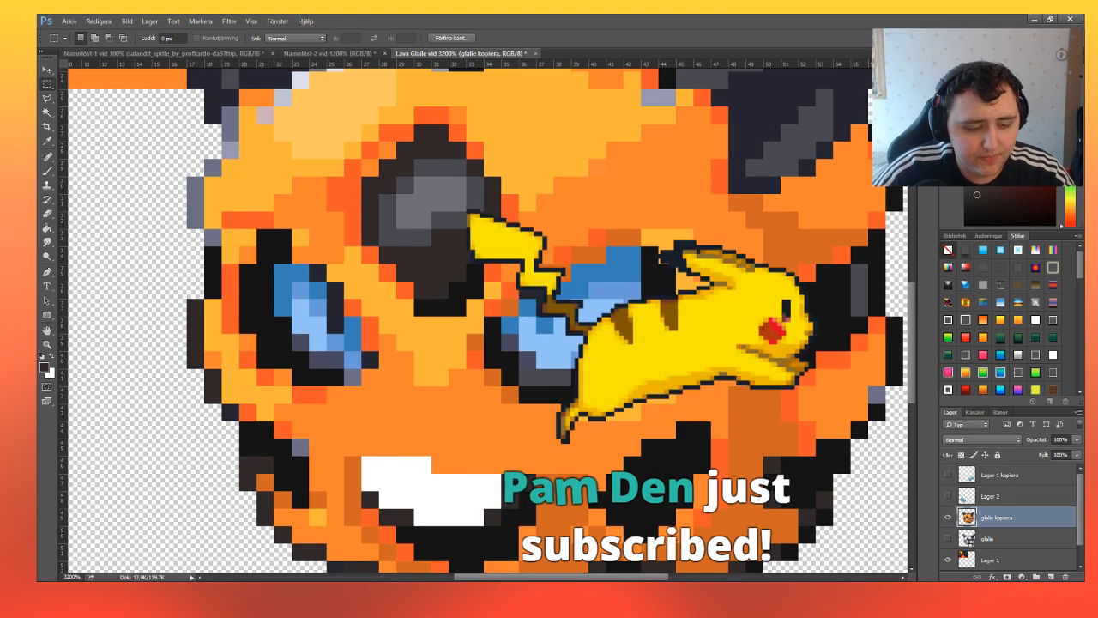
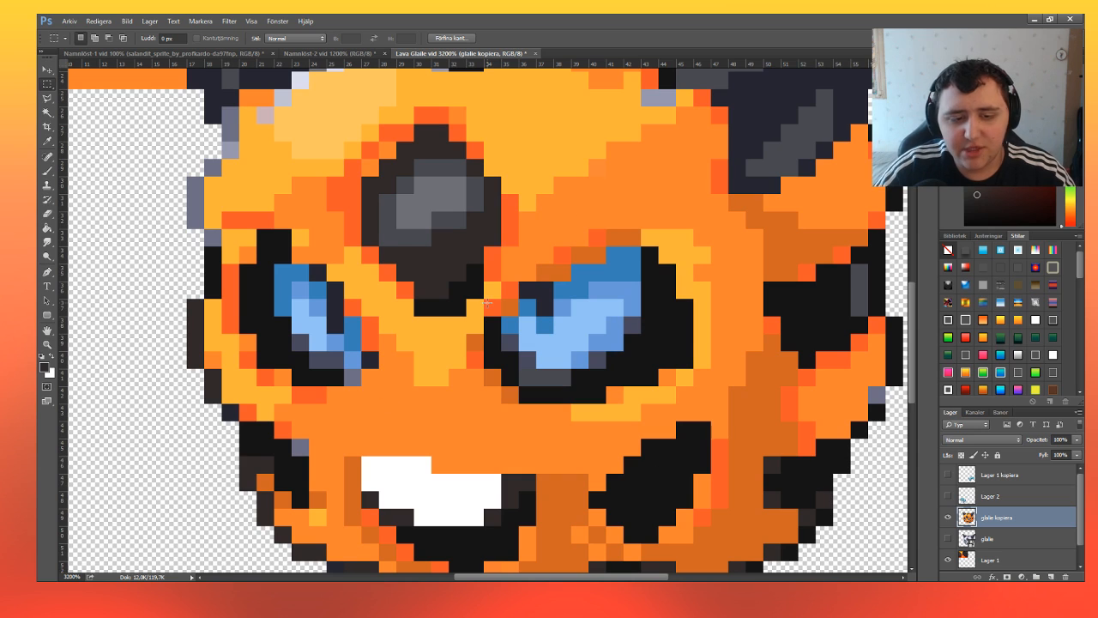
Select the leftover slate-grey pixels by the mouth's left cheek patch, under the left-hand eye and along the face's left edge.
{"action": "scroll", "coordinate": [486, 302], "scroll_direction": "down", "scroll_amount": 2}
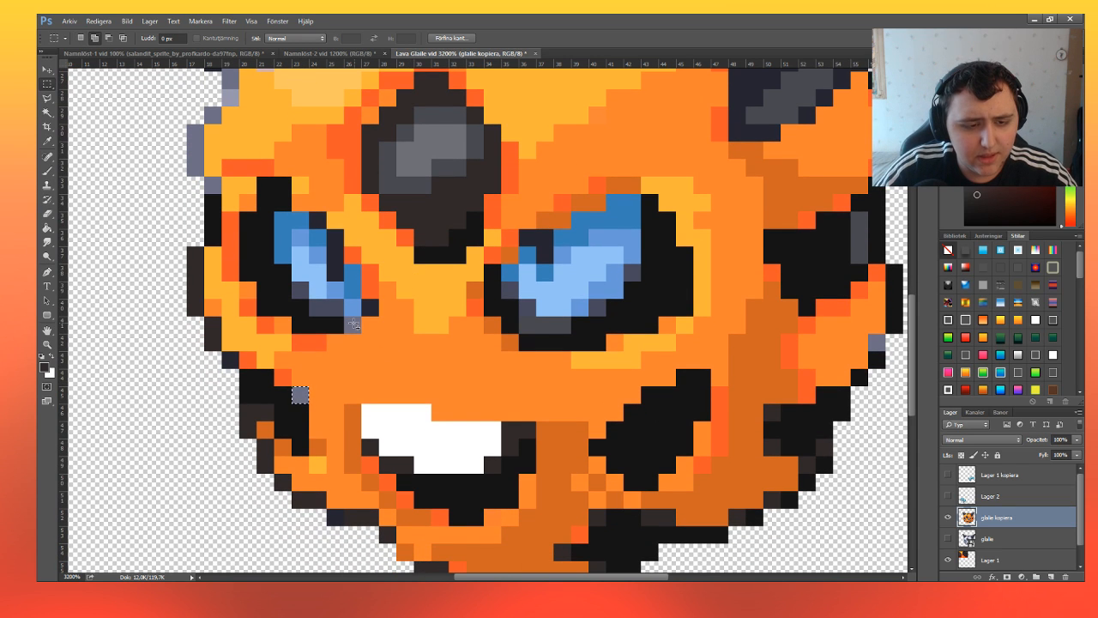
{"action": "mouse_move", "coordinate": [348, 320]}
{"action": "left_mouse_down"}
{"action": "mouse_move", "coordinate": [356, 328]}
{"action": "mouse_move", "coordinate": [338, 311]}
{"action": "left_mouse_up"}
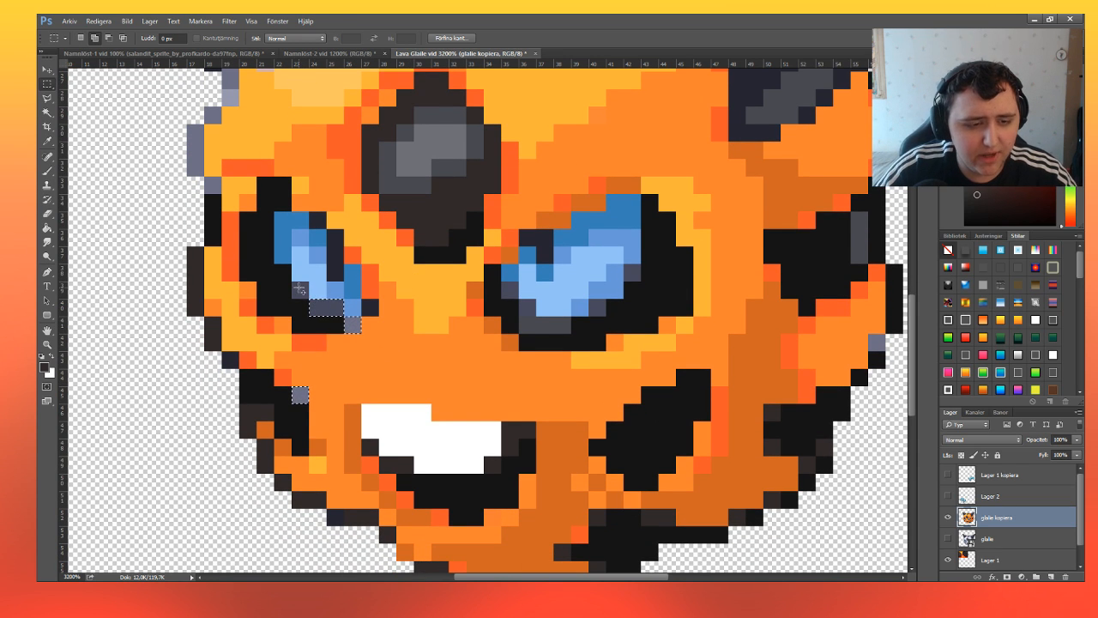
{"action": "left_click_drag", "start_coordinate": [293, 282], "coordinate": [308, 299]}
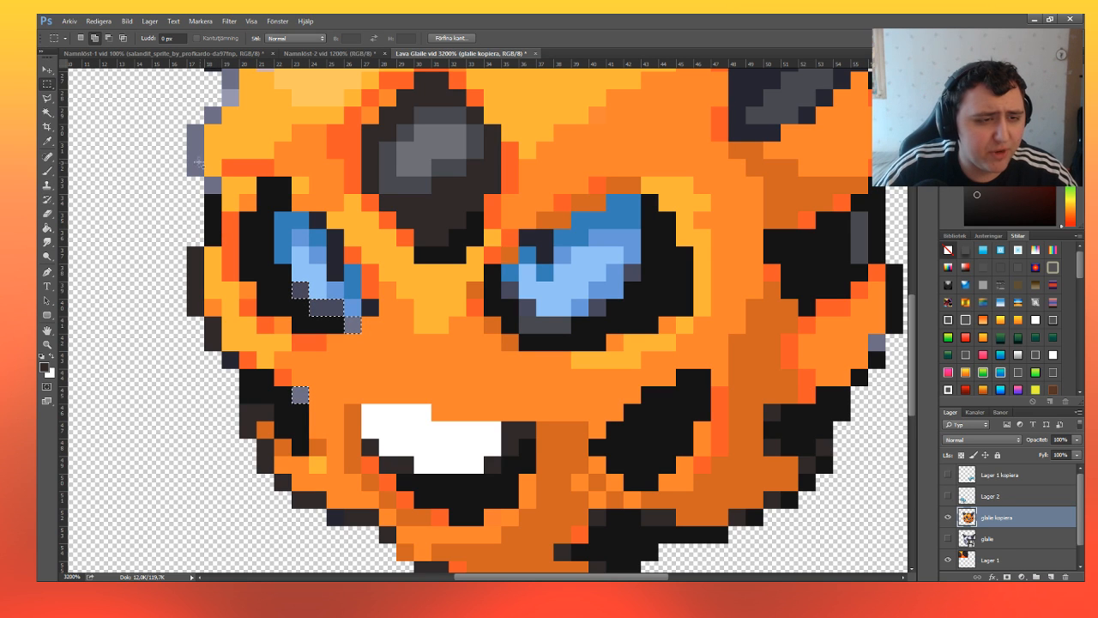
{"action": "left_click_drag", "start_coordinate": [194, 170], "coordinate": [216, 188]}
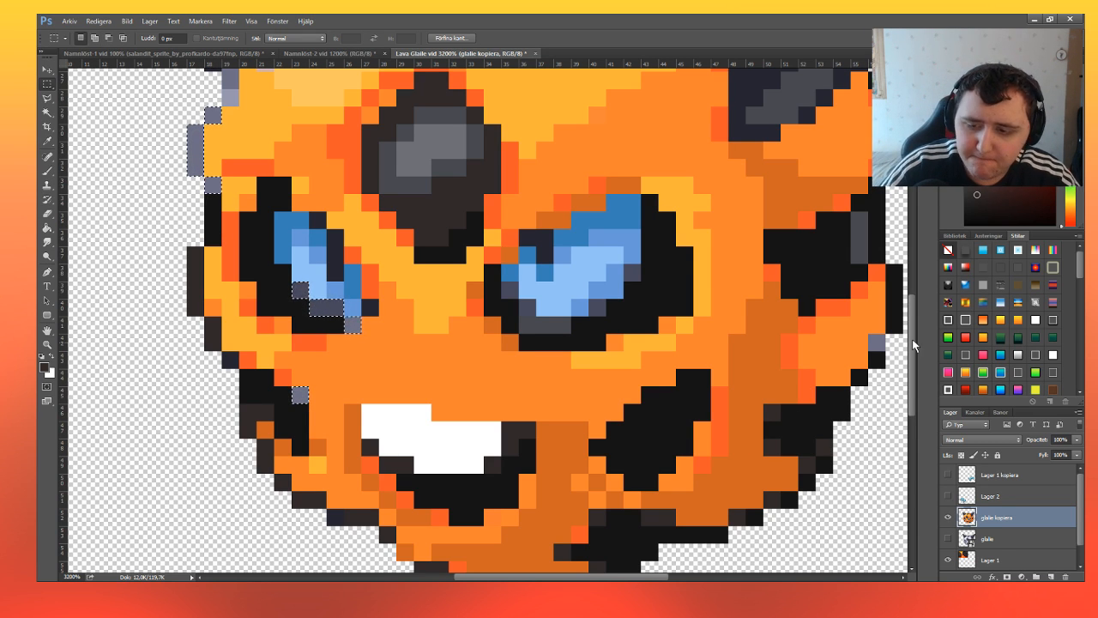
Add the grey pixels on the face's right edge, in its dark side patch and at the right horn's base to the selection.
{"action": "left_click_drag", "start_coordinate": [873, 338], "coordinate": [881, 347]}
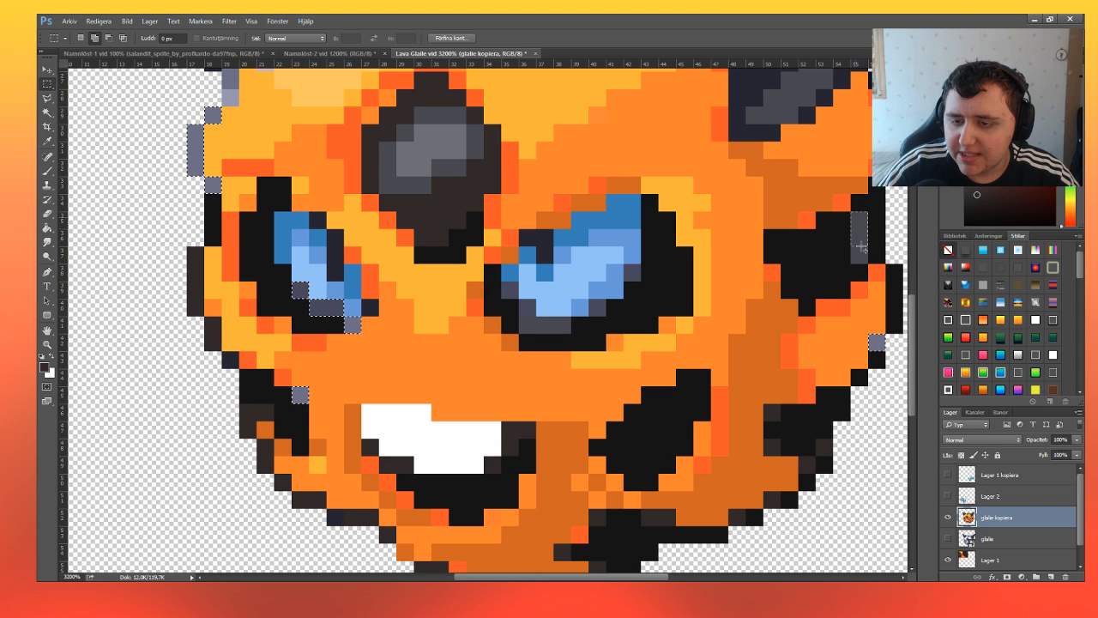
{"action": "left_click_drag", "start_coordinate": [863, 260], "coordinate": [853, 215]}
{"action": "scroll", "coordinate": [775, 232], "scroll_direction": "up", "scroll_amount": 2}
{"action": "scroll", "coordinate": [774, 232], "scroll_direction": "up", "scroll_amount": 4}
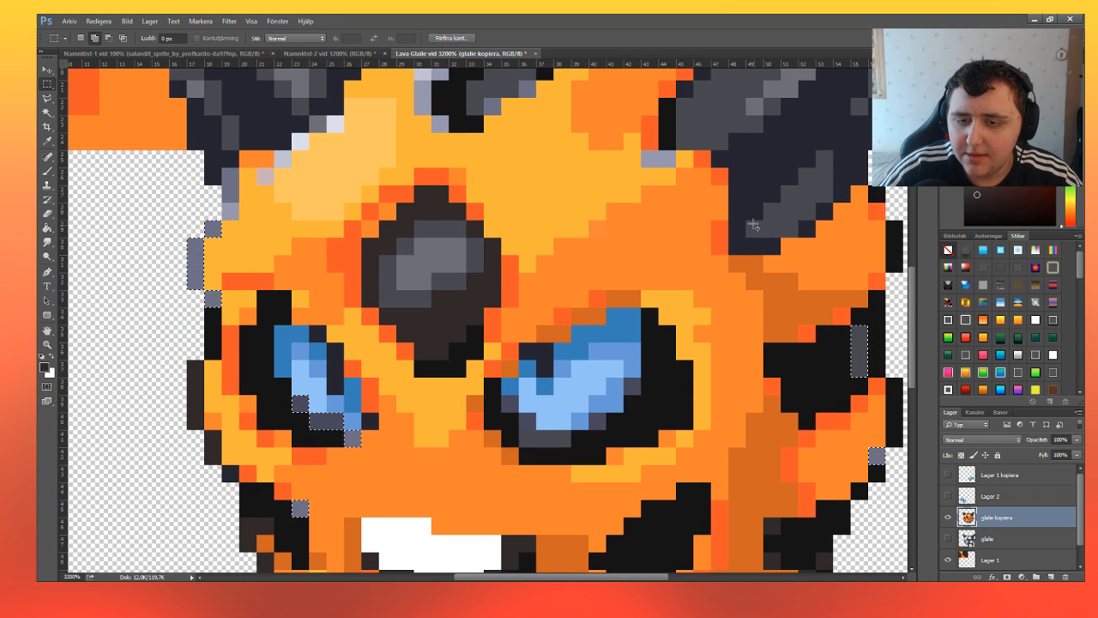
{"action": "left_click_drag", "start_coordinate": [745, 221], "coordinate": [829, 168]}
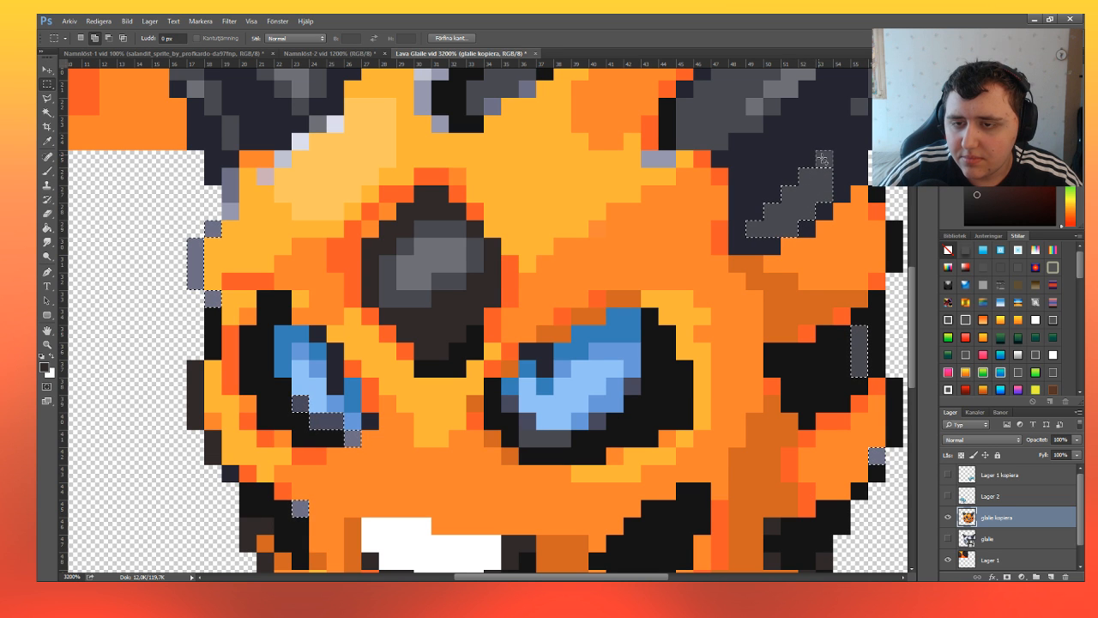
{"action": "key", "text": "ctrl+u"}
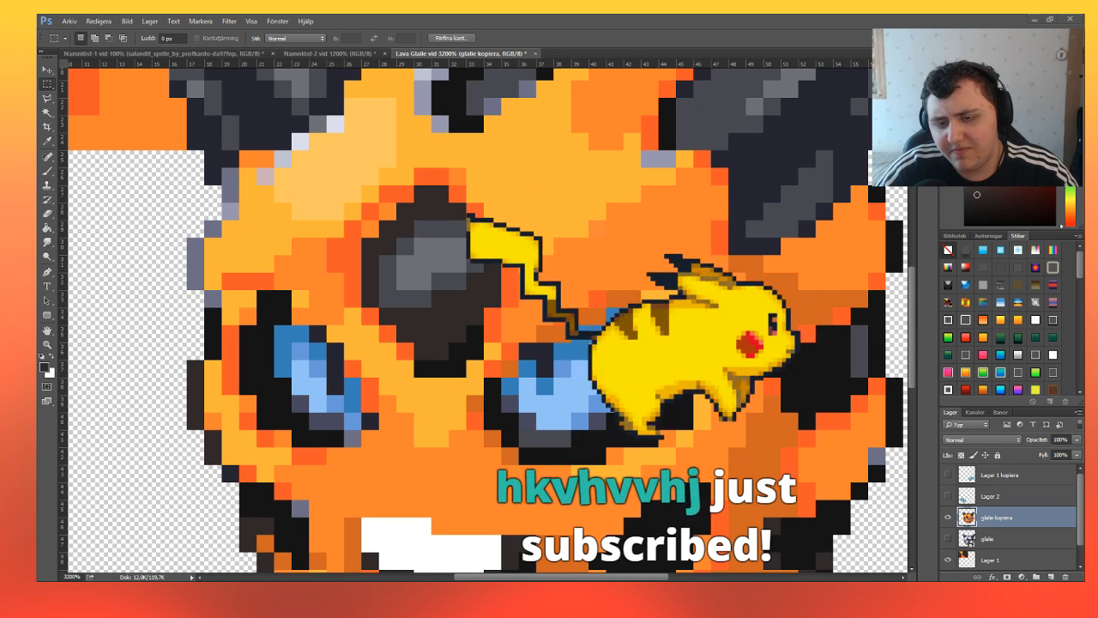
{"action": "left_click", "coordinate": [186, 250]}
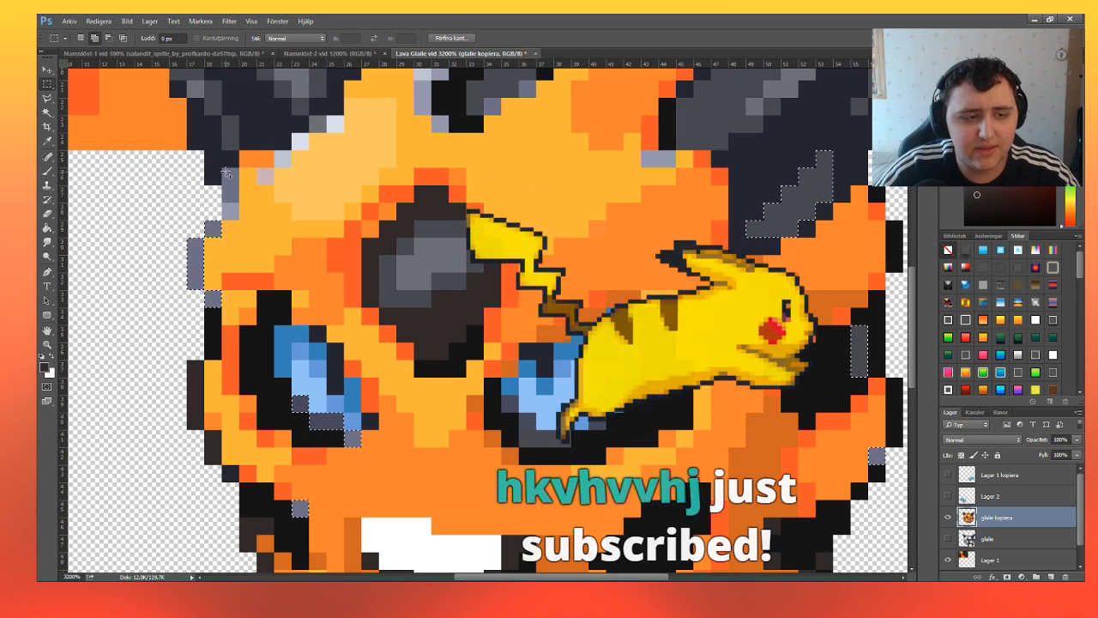
Add the grey and whitish outline pixels along the head's upper-left edge and top to the selection.
{"action": "scroll", "coordinate": [234, 199], "scroll_direction": "up", "scroll_amount": 3}
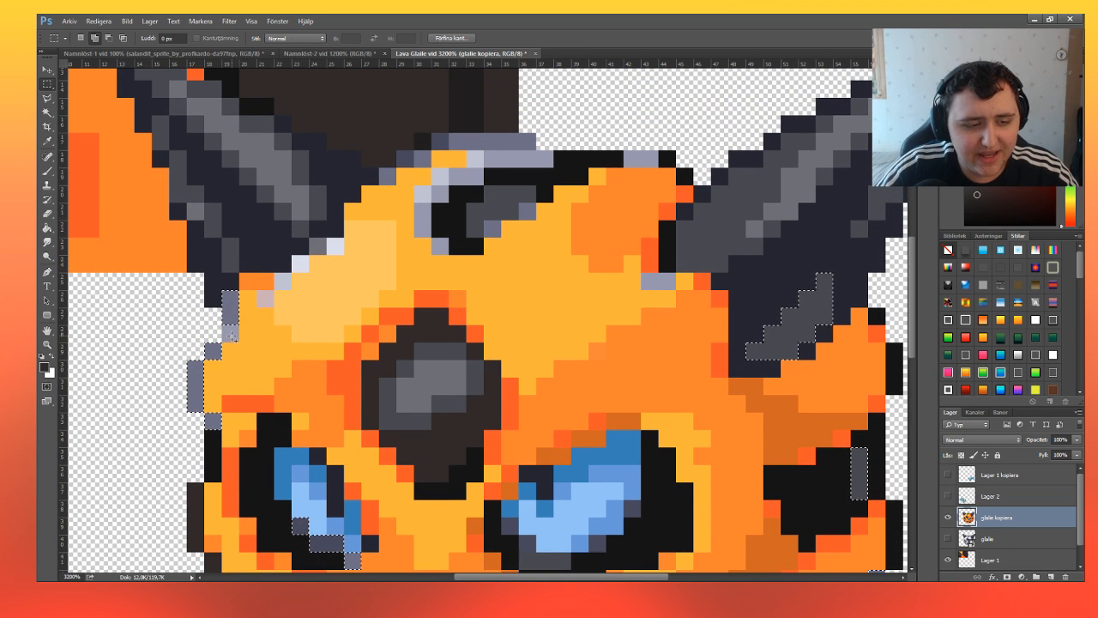
{"action": "left_click_drag", "start_coordinate": [233, 336], "coordinate": [313, 241]}
{"action": "left_click_drag", "start_coordinate": [395, 183], "coordinate": [397, 151]}
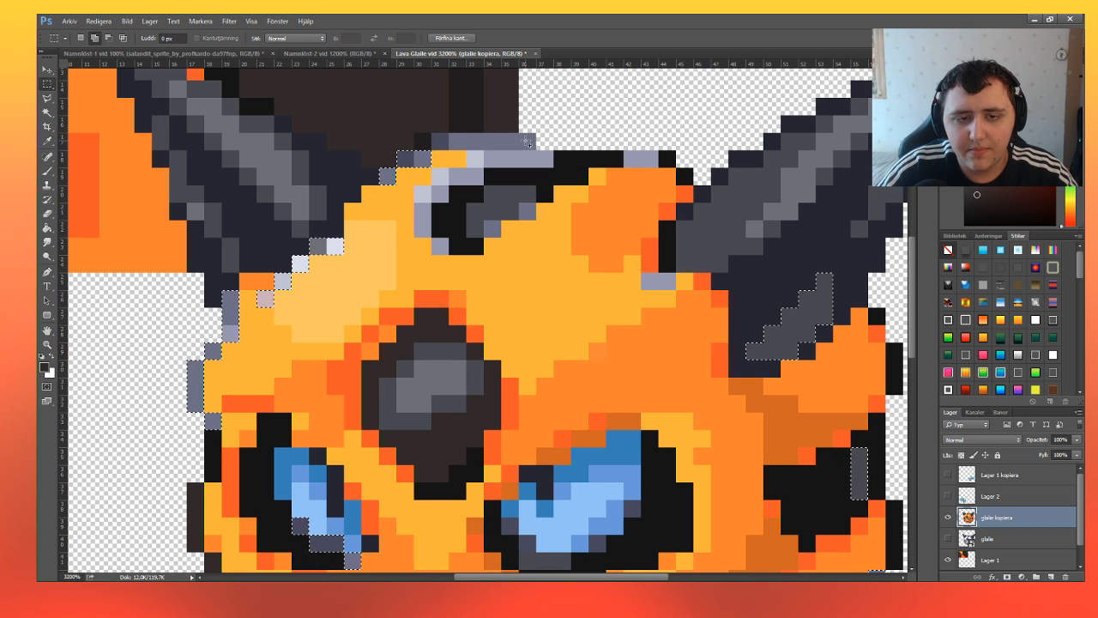
{"action": "left_click_drag", "start_coordinate": [535, 134], "coordinate": [432, 150]}
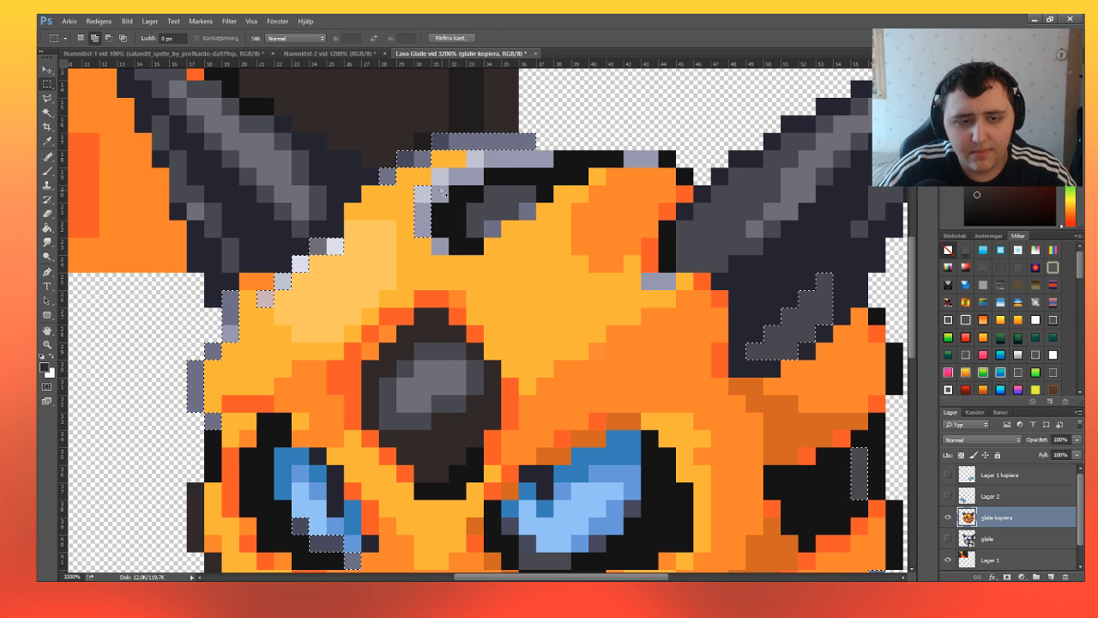
Add the grey-lavender pixels around the dark patch on top of the head and beside the right horn to the selection.
{"action": "left_click_drag", "start_coordinate": [470, 155], "coordinate": [547, 161]}
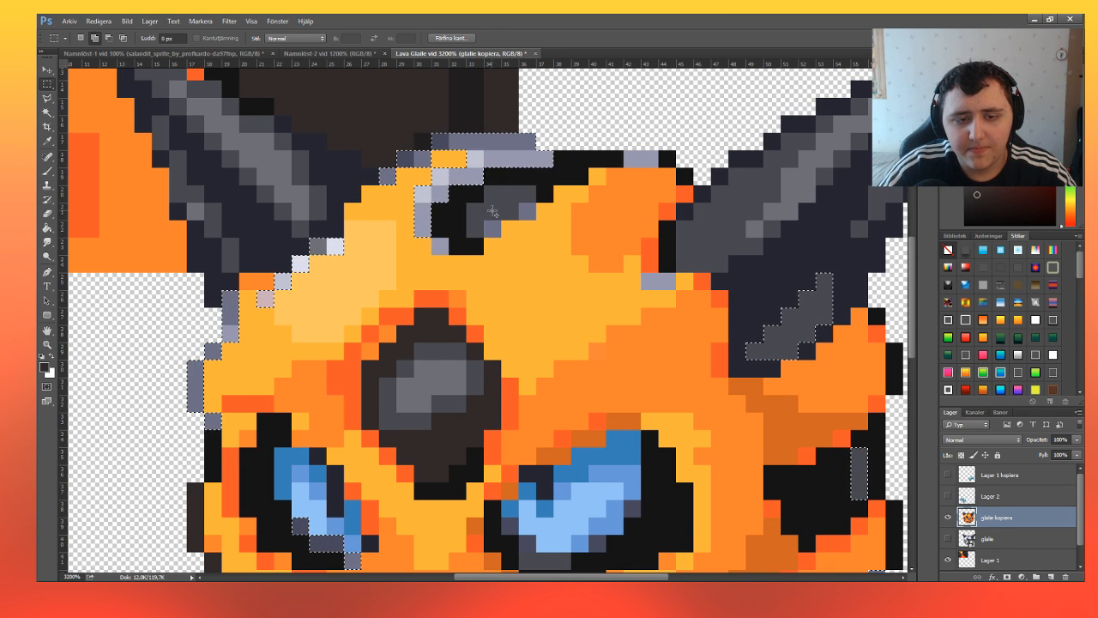
{"action": "left_click_drag", "start_coordinate": [486, 222], "coordinate": [535, 222]}
{"action": "left_click_drag", "start_coordinate": [624, 150], "coordinate": [658, 168]}
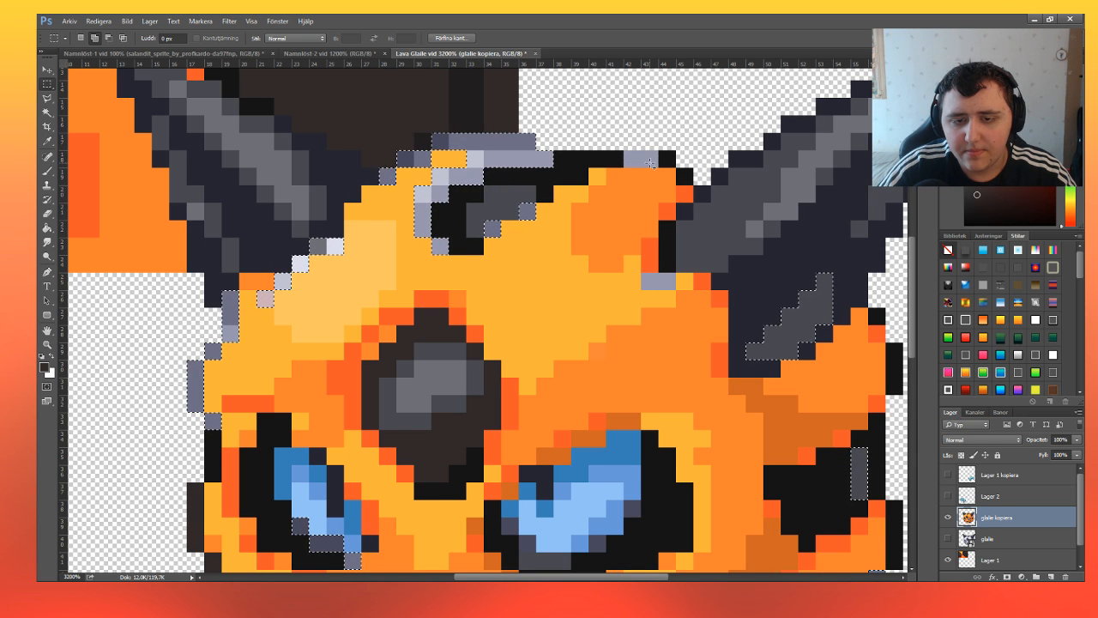
{"action": "left_click_drag", "start_coordinate": [641, 275], "coordinate": [674, 288]}
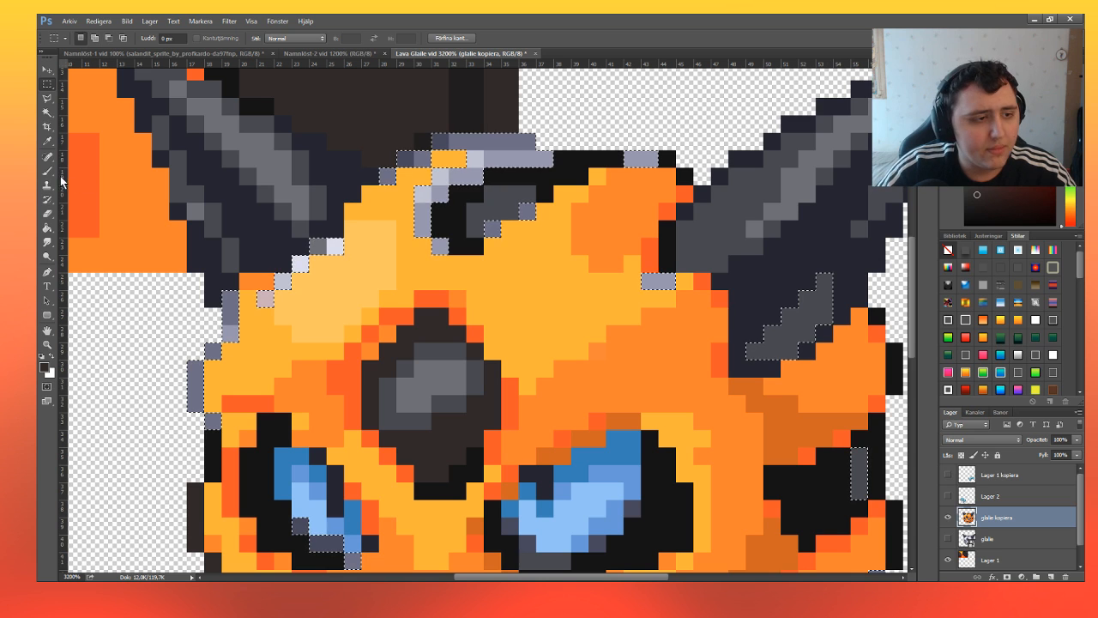
Paint all the selected grey outline pixels dark brown with the Brush and deselect.
{"action": "left_click", "coordinate": [47, 171]}
{"action": "mouse_move", "coordinate": [227, 343]}
{"action": "left_mouse_down"}
{"action": "mouse_move", "coordinate": [352, 270]}
{"action": "mouse_move", "coordinate": [583, 175]}
{"action": "mouse_move", "coordinate": [837, 472]}
{"action": "left_mouse_up"}
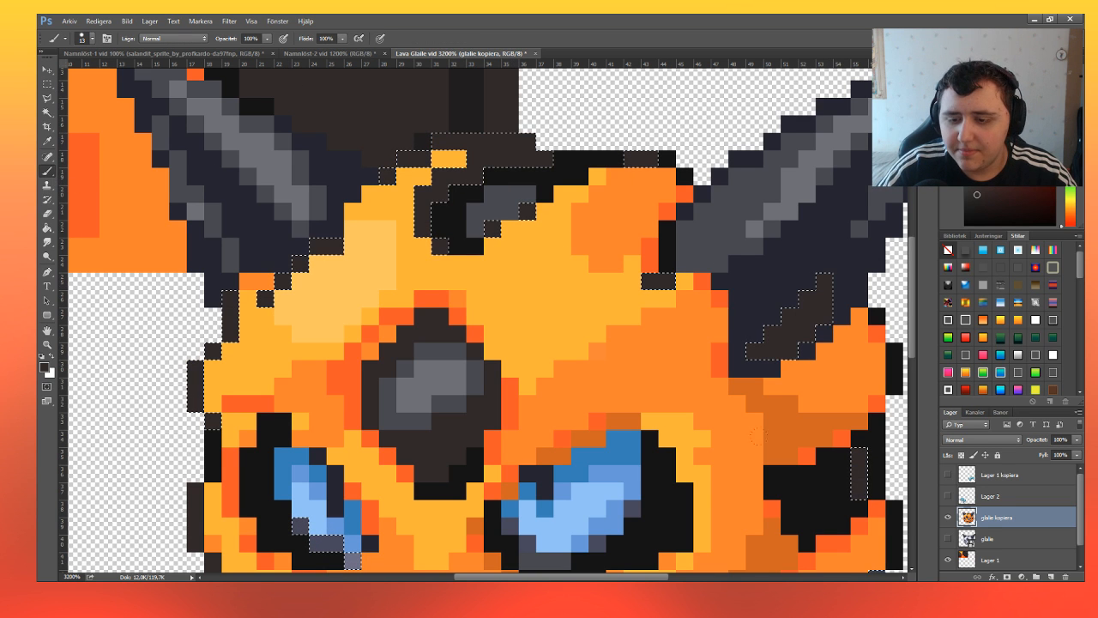
{"action": "scroll", "coordinate": [480, 318], "scroll_direction": "down", "scroll_amount": 5}
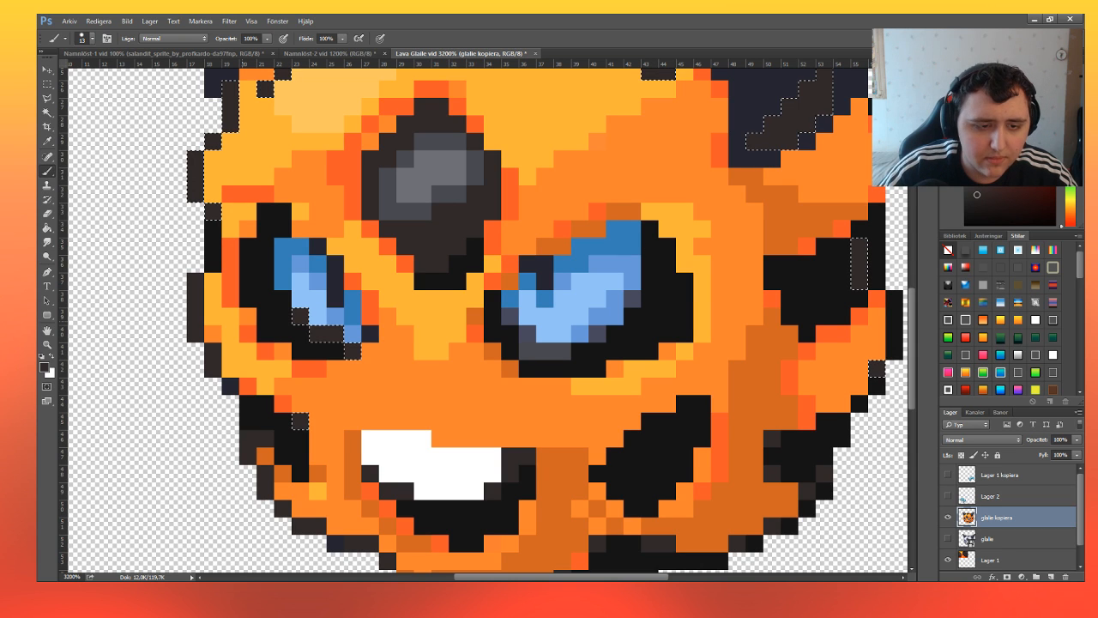
{"action": "left_click", "coordinate": [48, 85]}
{"action": "left_click", "coordinate": [367, 179]}
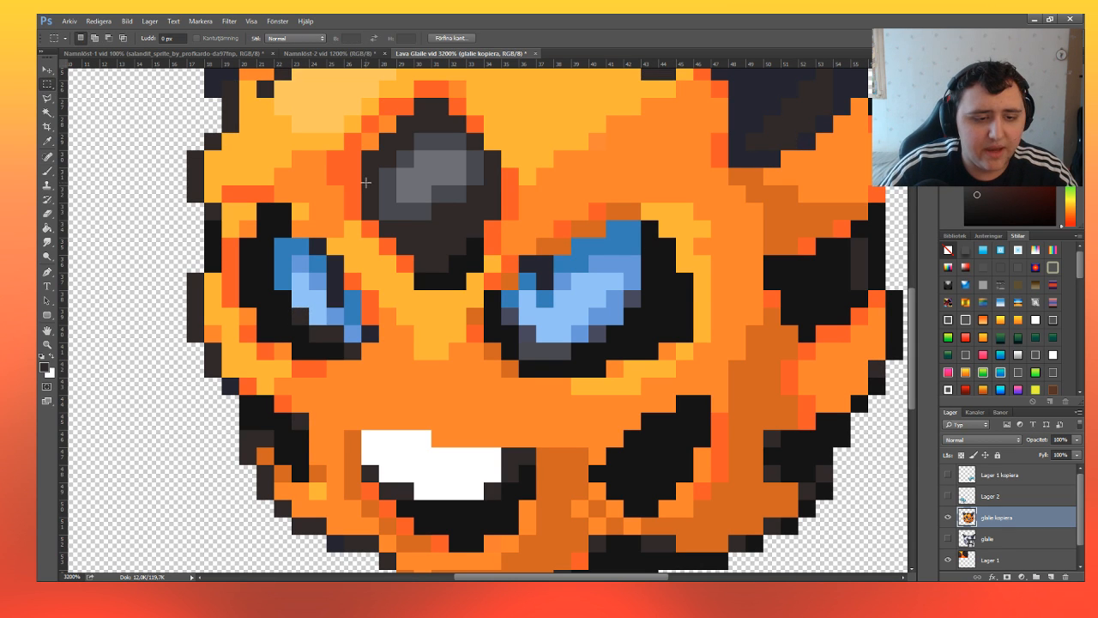
Examine the whole recoloured sprite for leftover colours and outline gaps.
{"action": "left_click", "coordinate": [48, 345]}
{"action": "left_click", "coordinate": [94, 38]}
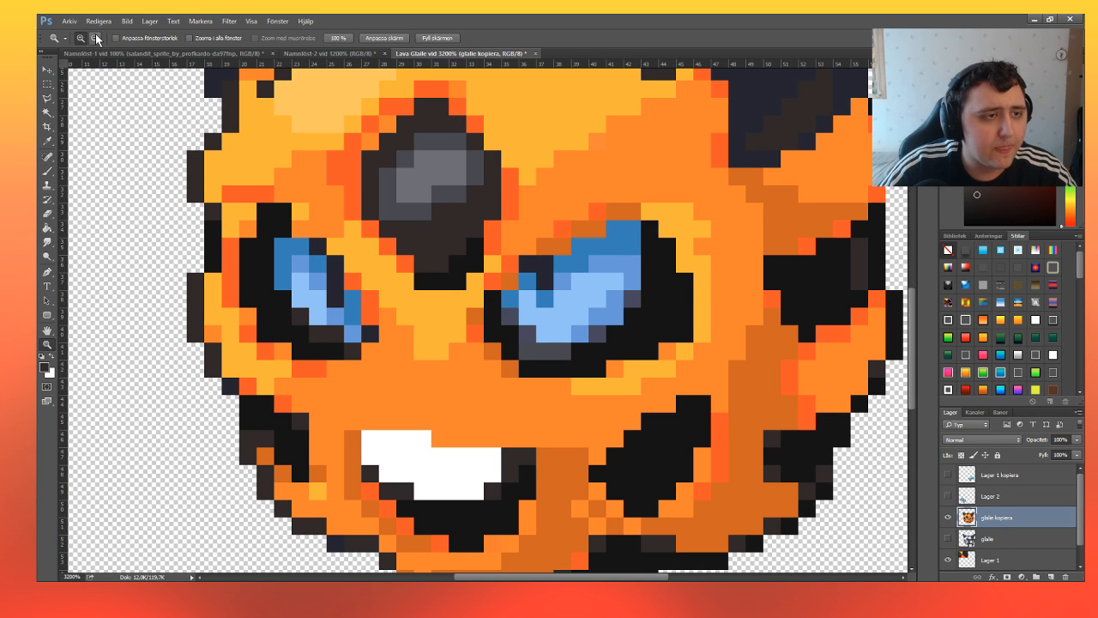
{"action": "left_click", "coordinate": [506, 288]}
{"action": "left_click", "coordinate": [538, 315]}
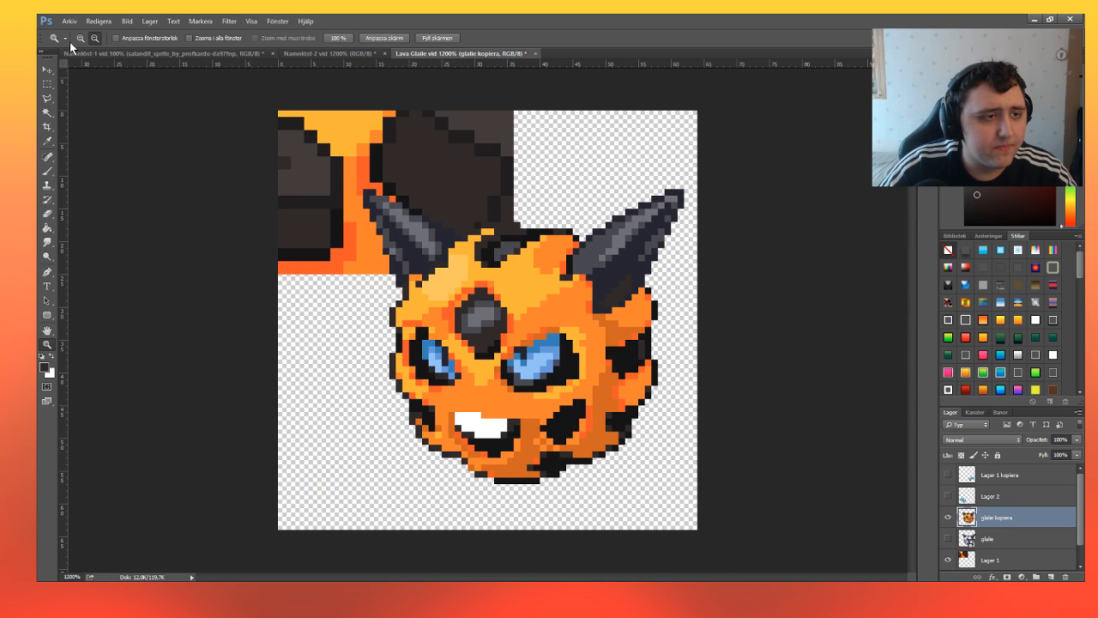
{"action": "left_click", "coordinate": [80, 39]}
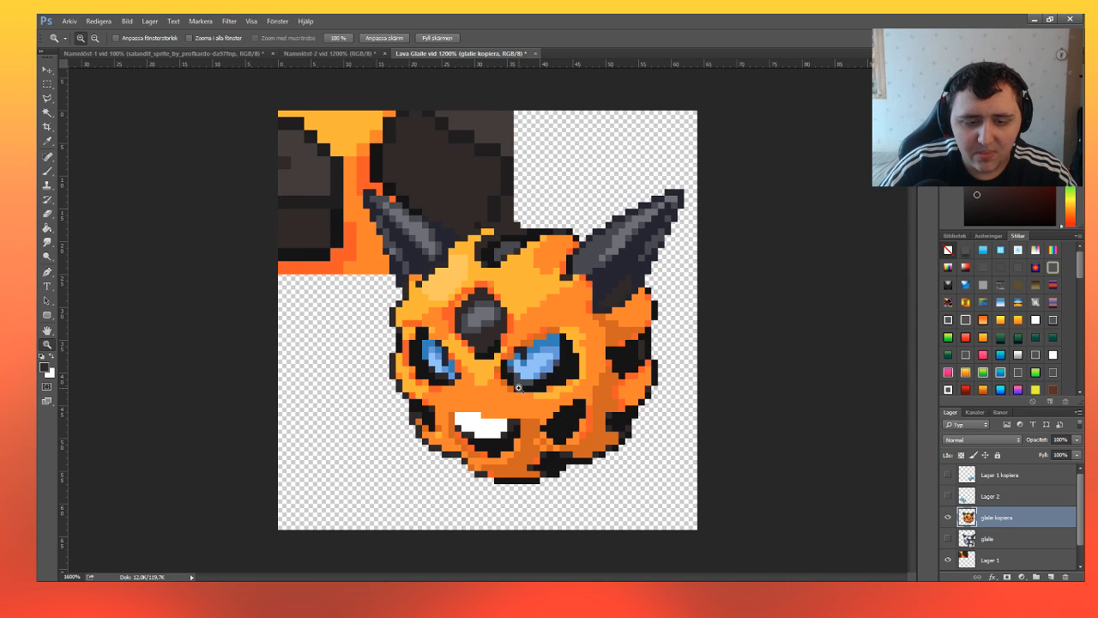
{"action": "left_click", "coordinate": [512, 387]}
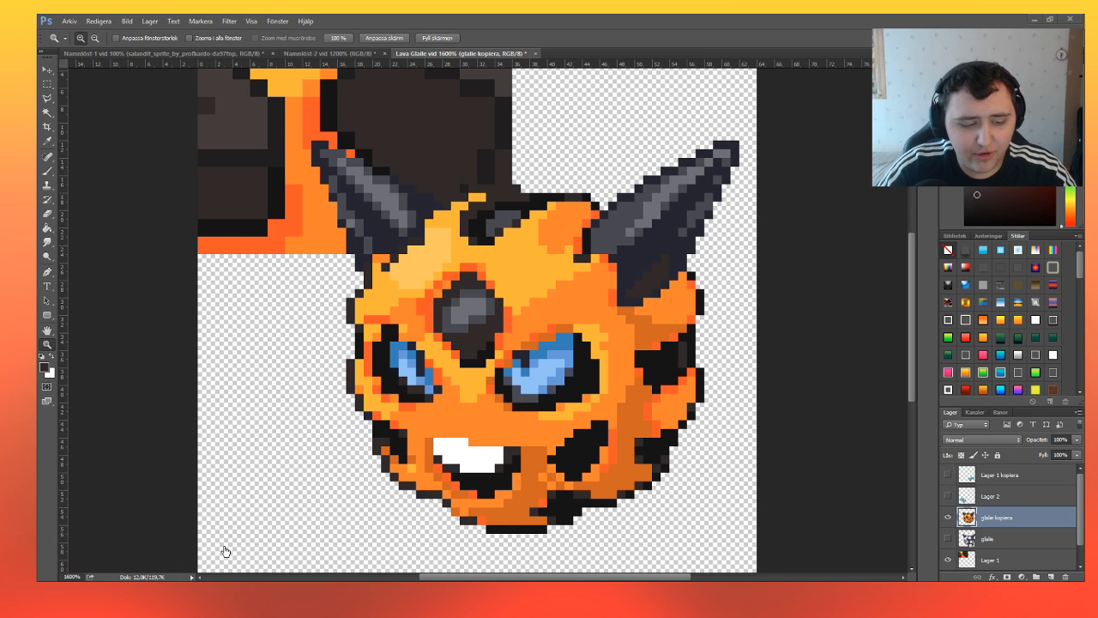
{"action": "scroll", "coordinate": [553, 316], "scroll_direction": "down", "scroll_amount": 1}
{"action": "scroll", "coordinate": [553, 315], "scroll_direction": "up", "scroll_amount": 2}
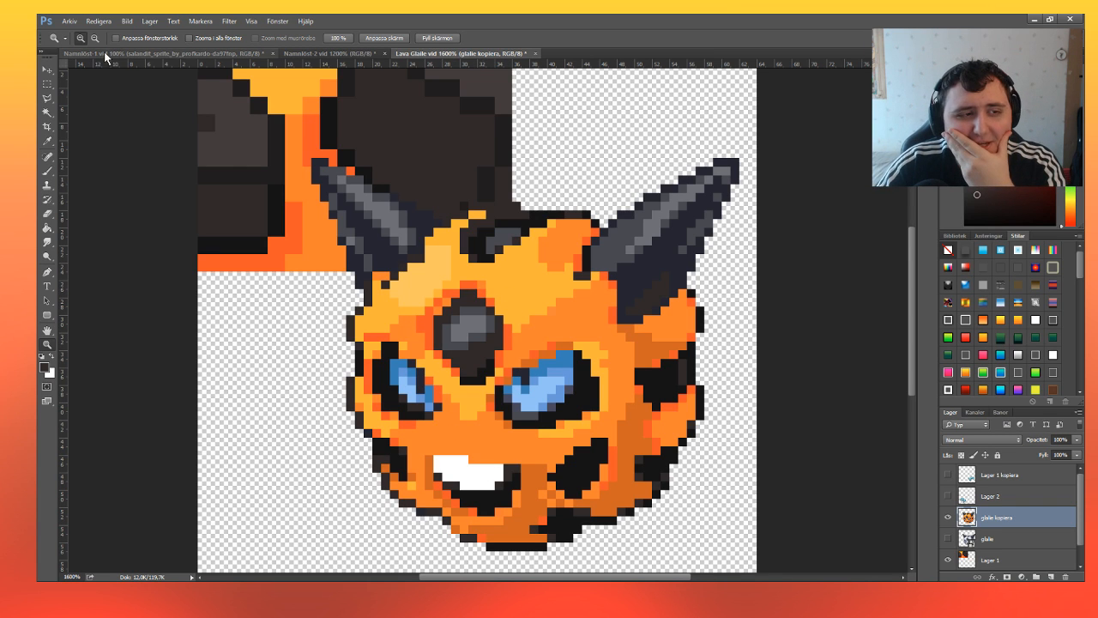
Select the stepped row of orange pixels directly above the white teeth, paint it dark brown and deselect.
{"action": "left_click", "coordinate": [487, 477]}
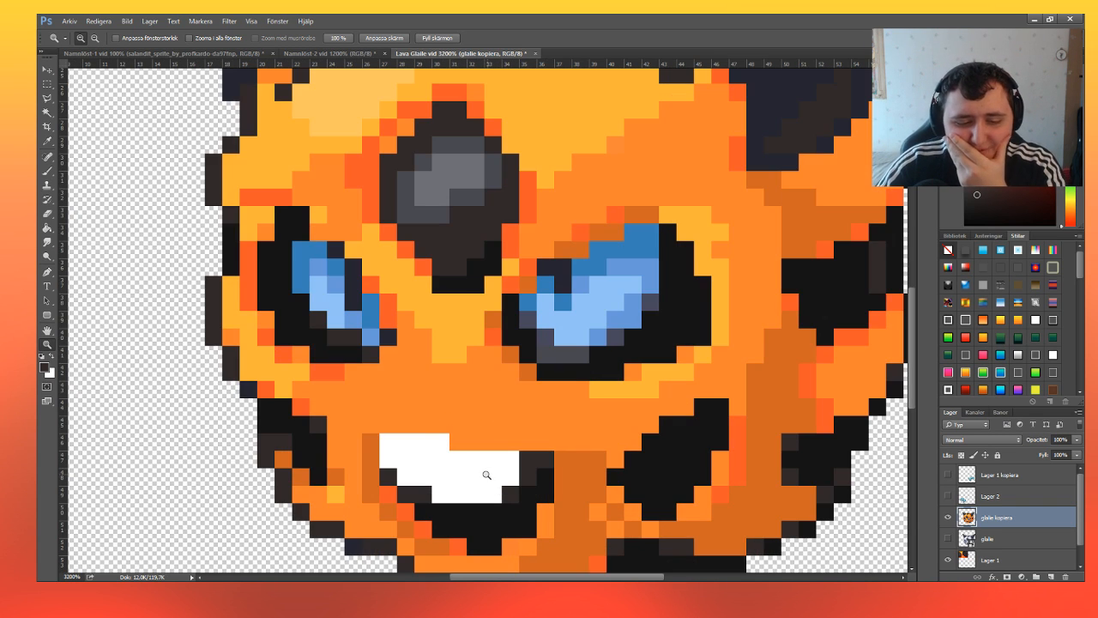
{"action": "left_click", "coordinate": [47, 84]}
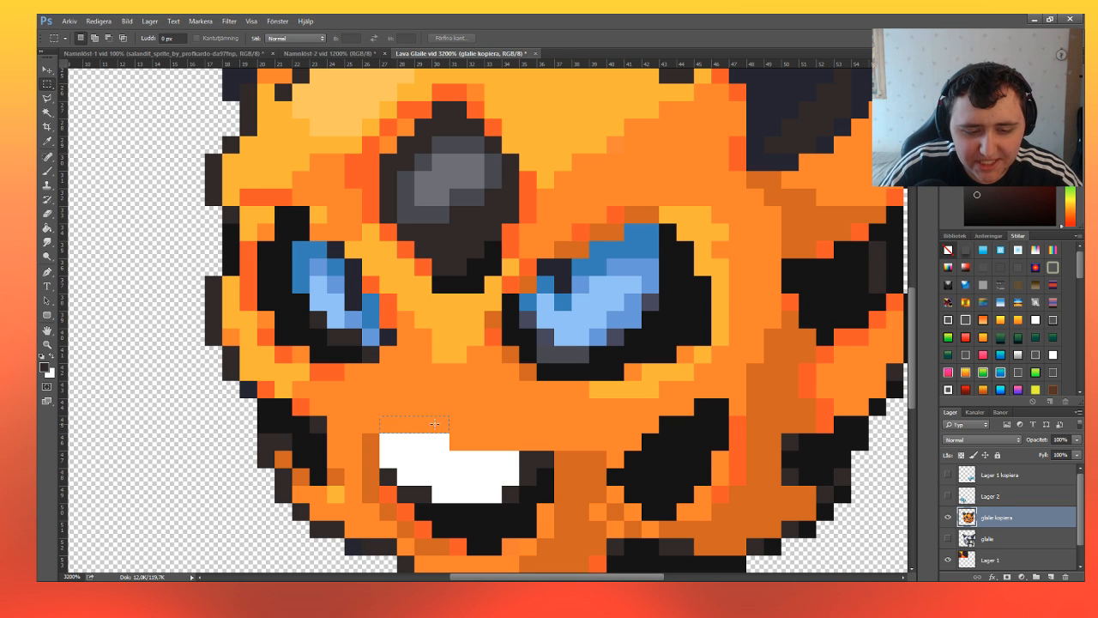
{"action": "left_click_drag", "start_coordinate": [434, 423], "coordinate": [464, 442]}
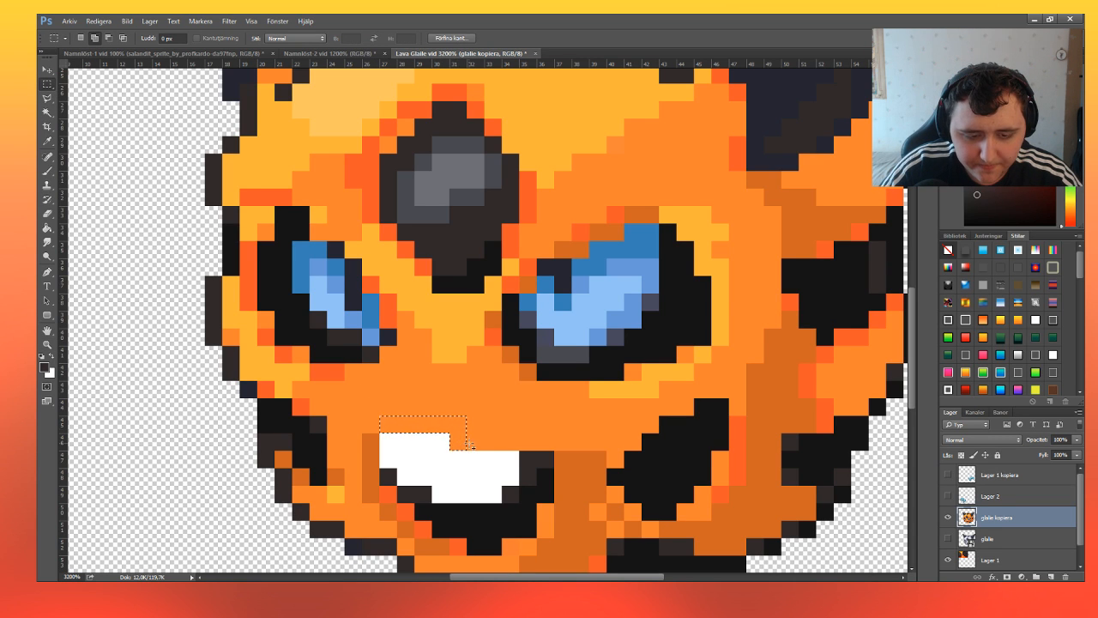
{"action": "left_click", "coordinate": [456, 439]}
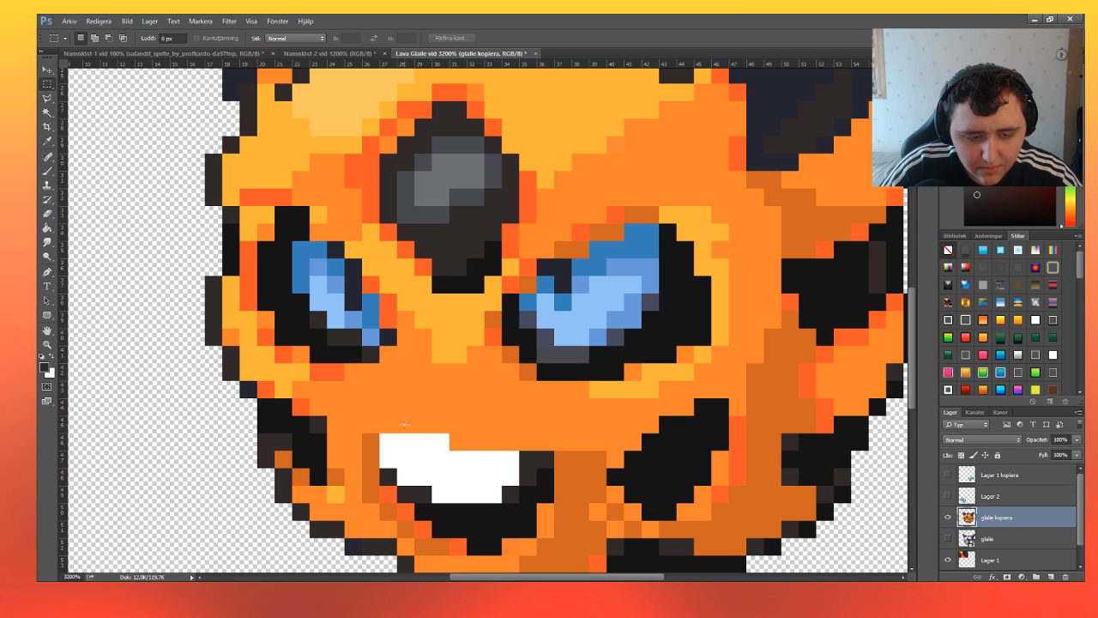
{"action": "left_click_drag", "start_coordinate": [398, 423], "coordinate": [455, 440]}
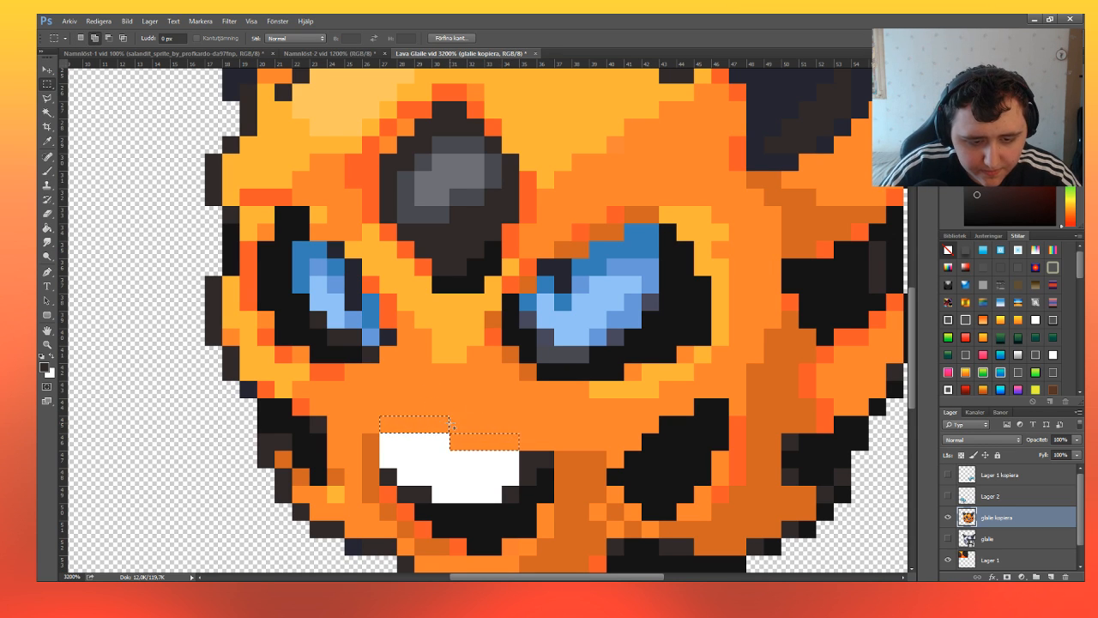
{"action": "left_click_drag", "start_coordinate": [452, 421], "coordinate": [465, 429]}
{"action": "left_click", "coordinate": [48, 172]}
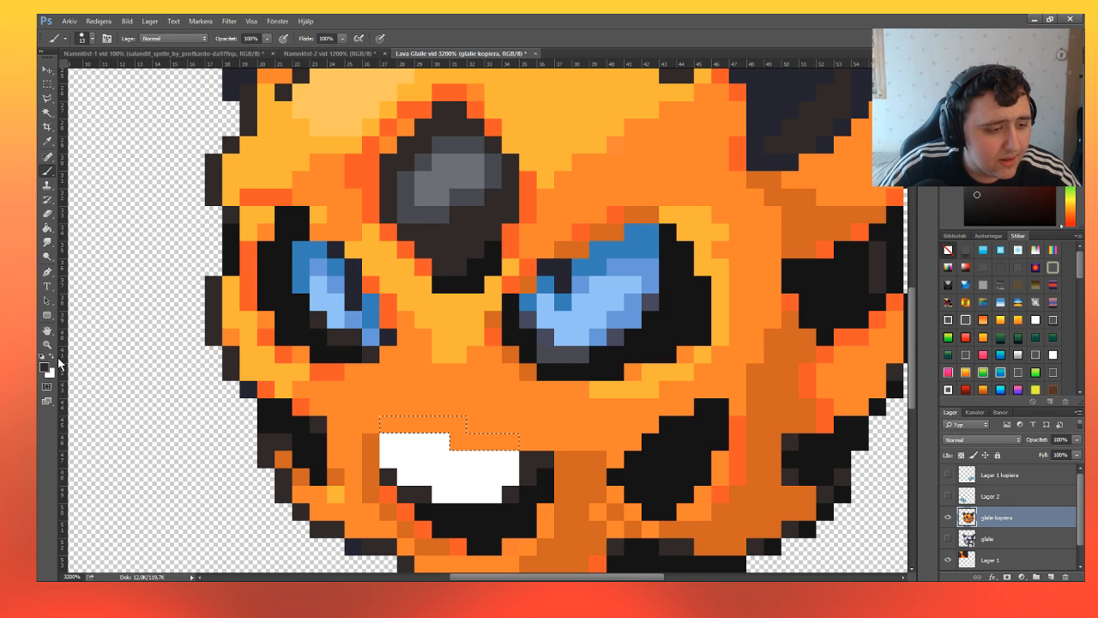
{"action": "mouse_move", "coordinate": [388, 435]}
{"action": "left_mouse_down"}
{"action": "mouse_move", "coordinate": [410, 453]}
{"action": "mouse_move", "coordinate": [514, 441]}
{"action": "left_mouse_up"}
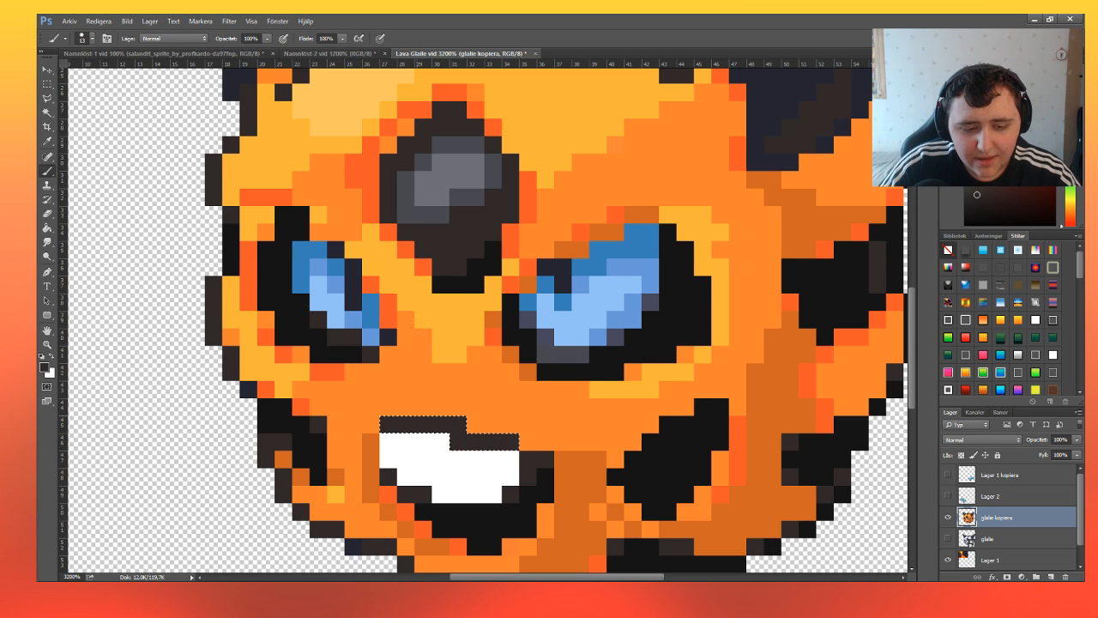
{"action": "left_click", "coordinate": [47, 83]}
{"action": "left_click", "coordinate": [375, 452]}
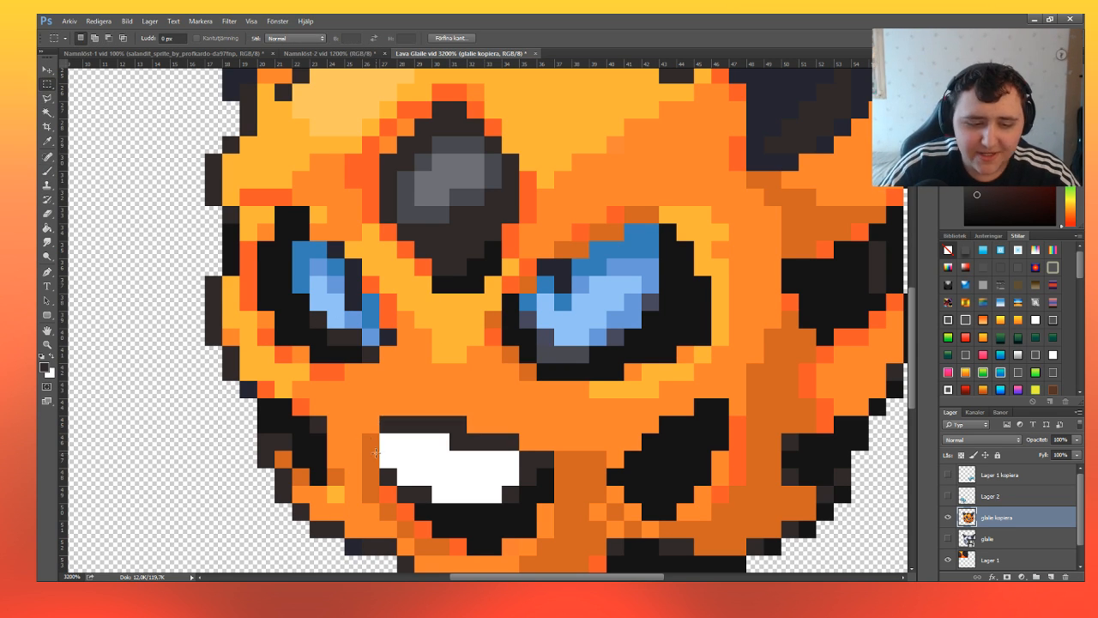
Select the two darker orange pixels at the left end of the white teeth, paint them dark brown and deselect.
{"action": "left_click_drag", "start_coordinate": [378, 464], "coordinate": [363, 433]}
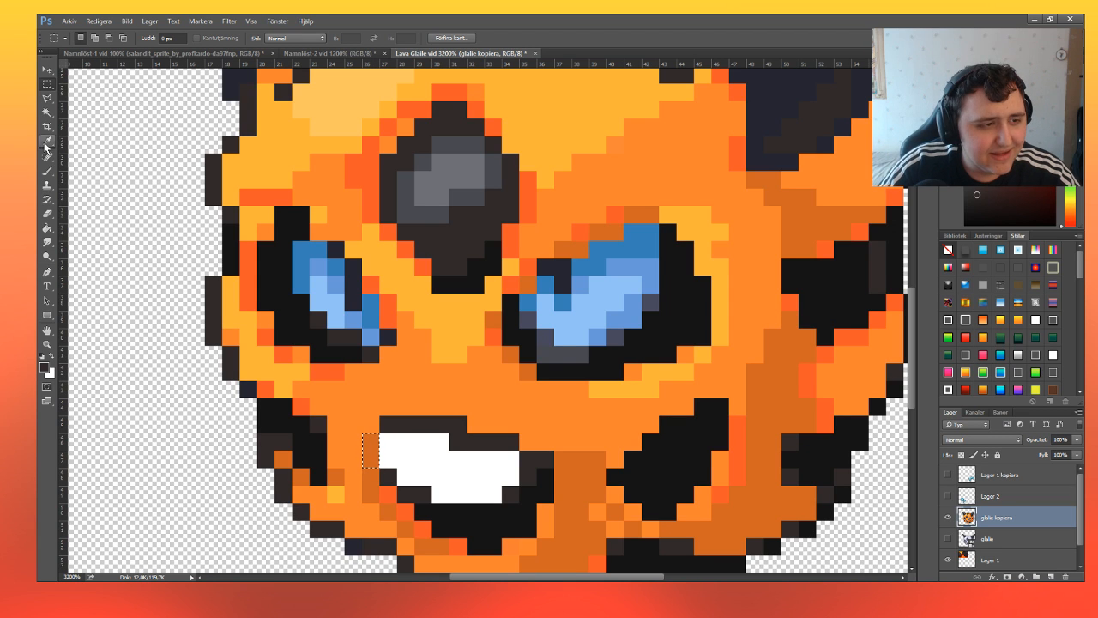
{"action": "left_click", "coordinate": [47, 170]}
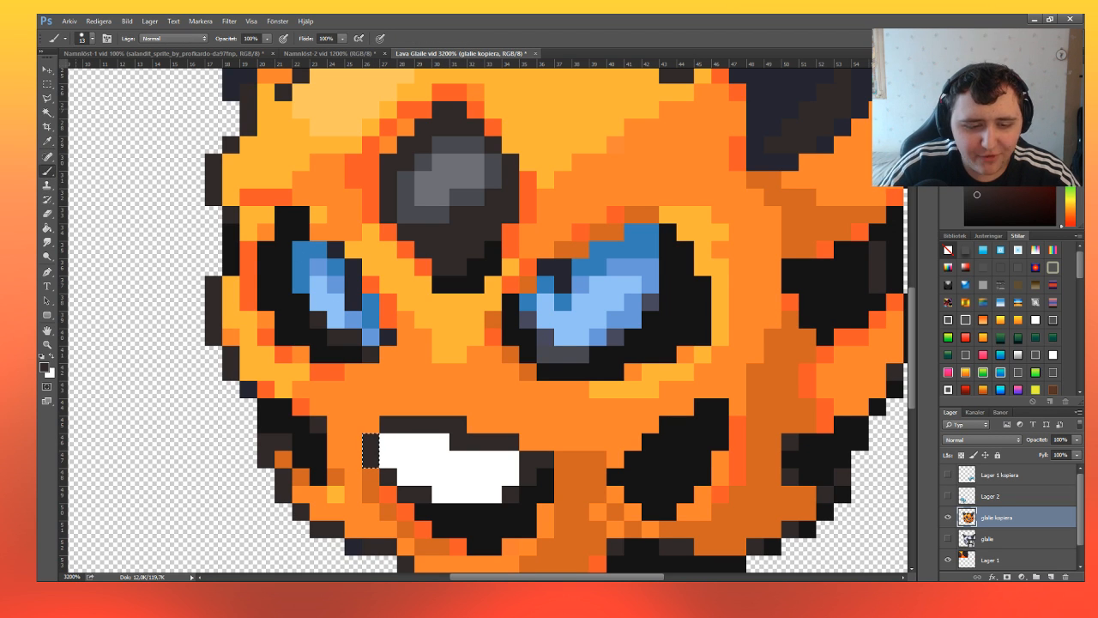
{"action": "left_click", "coordinate": [47, 84]}
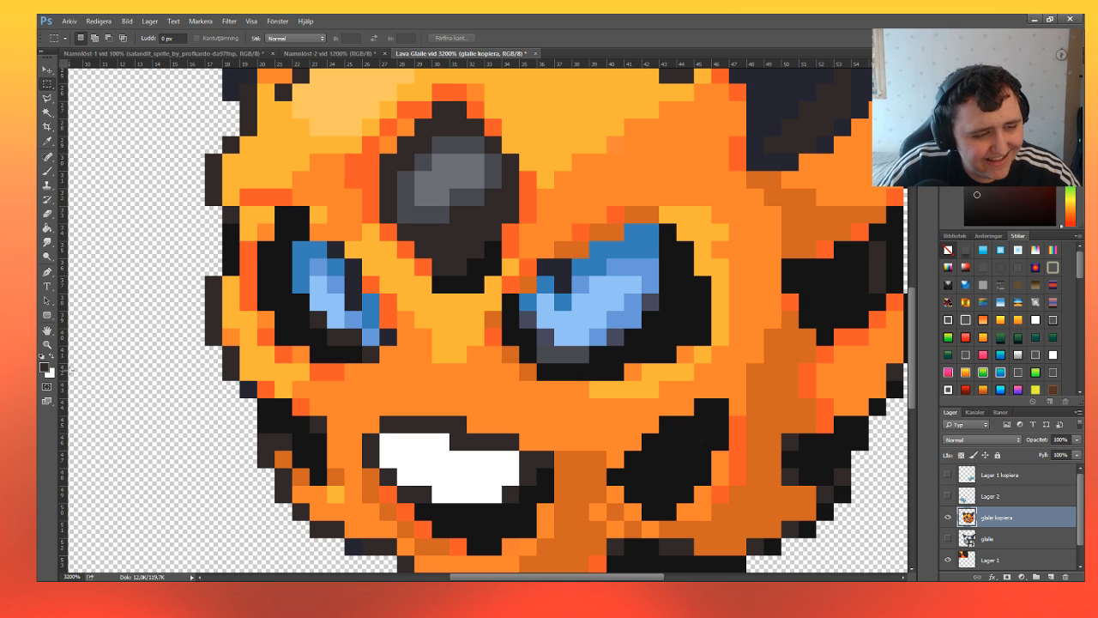
{"action": "left_click", "coordinate": [48, 343]}
{"action": "left_click", "coordinate": [94, 38]}
{"action": "left_click", "coordinate": [449, 249]}
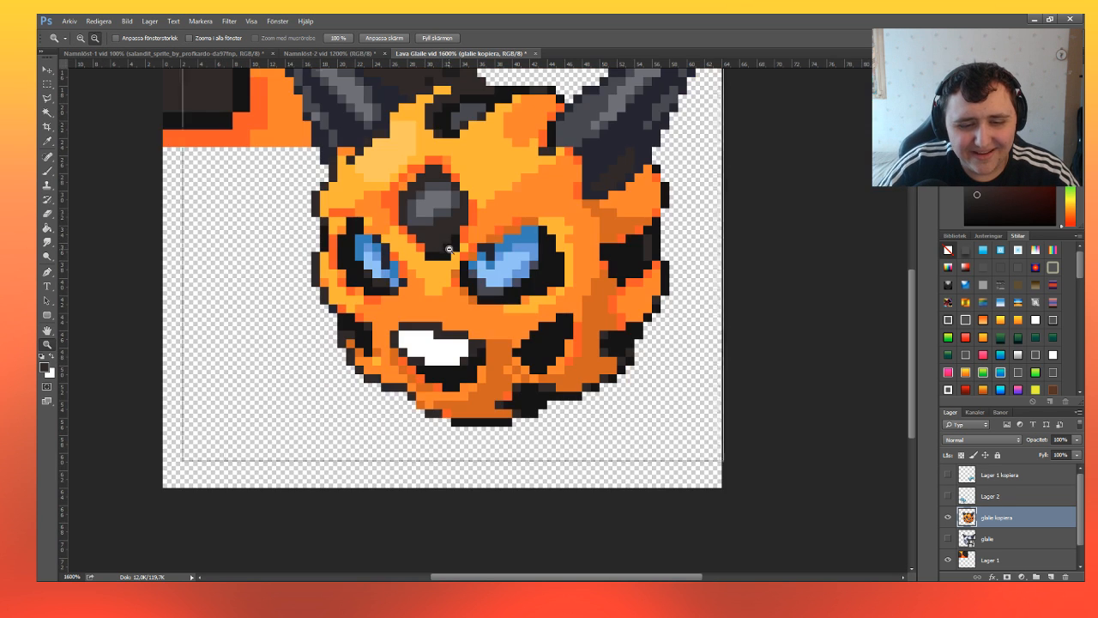
Hide the Lager 1 colour reference layer and move the Glalie sprite slightly up and left on the canvas.
{"action": "left_click", "coordinate": [449, 249]}
{"action": "left_click", "coordinate": [448, 249]}
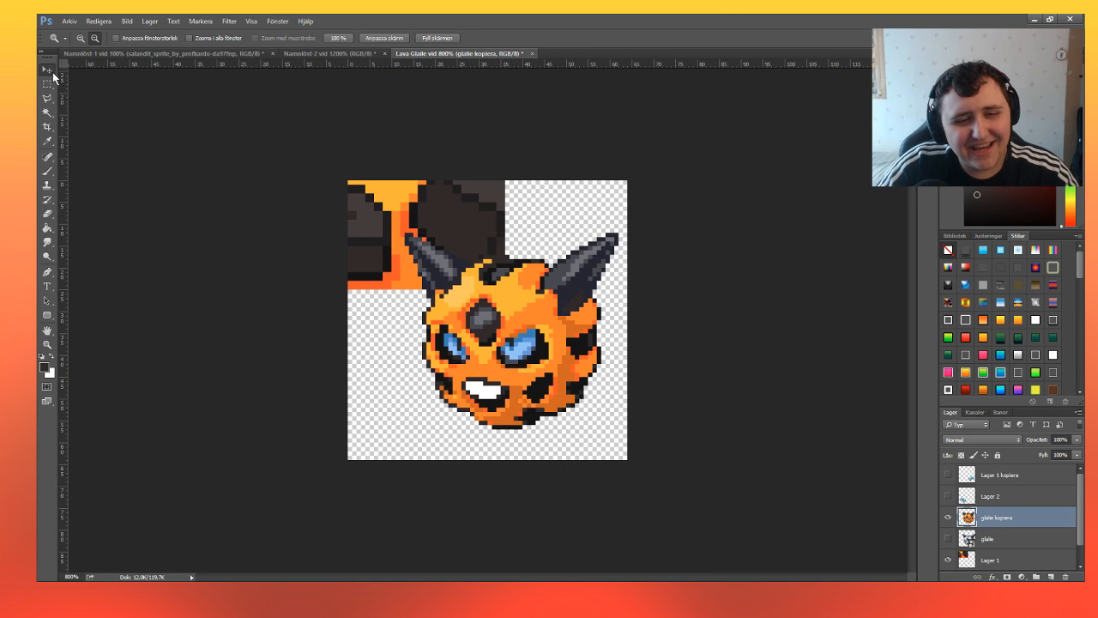
{"action": "left_click", "coordinate": [52, 72]}
{"action": "left_click", "coordinate": [446, 226], "text": "ctrl"}
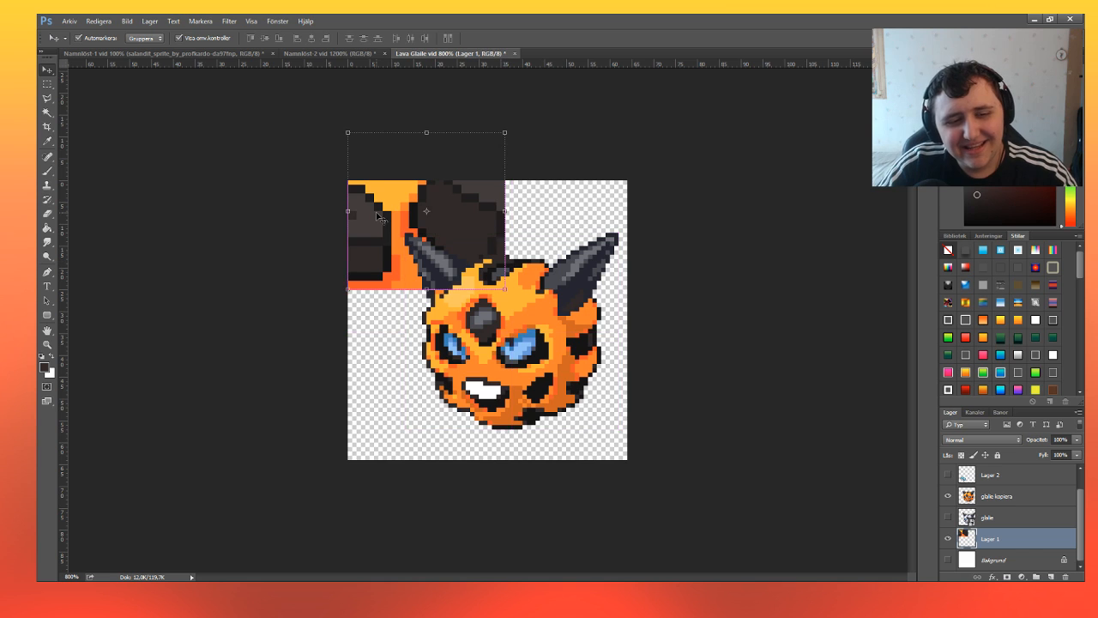
{"action": "left_click", "coordinate": [947, 538]}
{"action": "left_click", "coordinate": [607, 296], "text": "ctrl"}
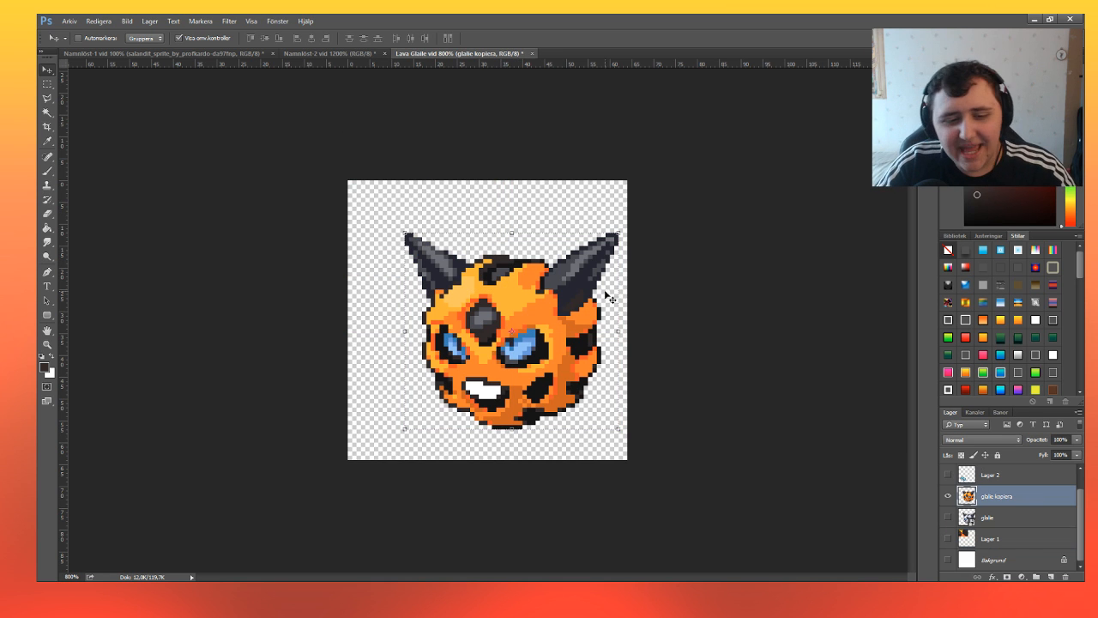
{"action": "left_click_drag", "start_coordinate": [606, 296], "coordinate": [545, 292]}
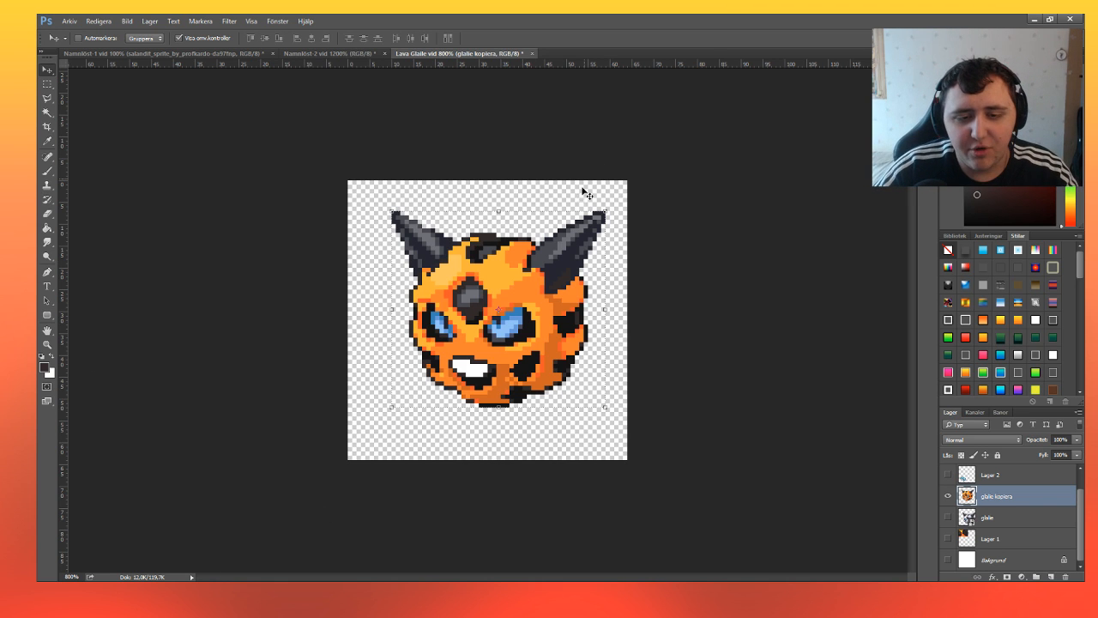
Select the left horn with a stepped rectangular selection, erase it down to the head and deselect.
{"action": "left_click", "coordinate": [46, 84]}
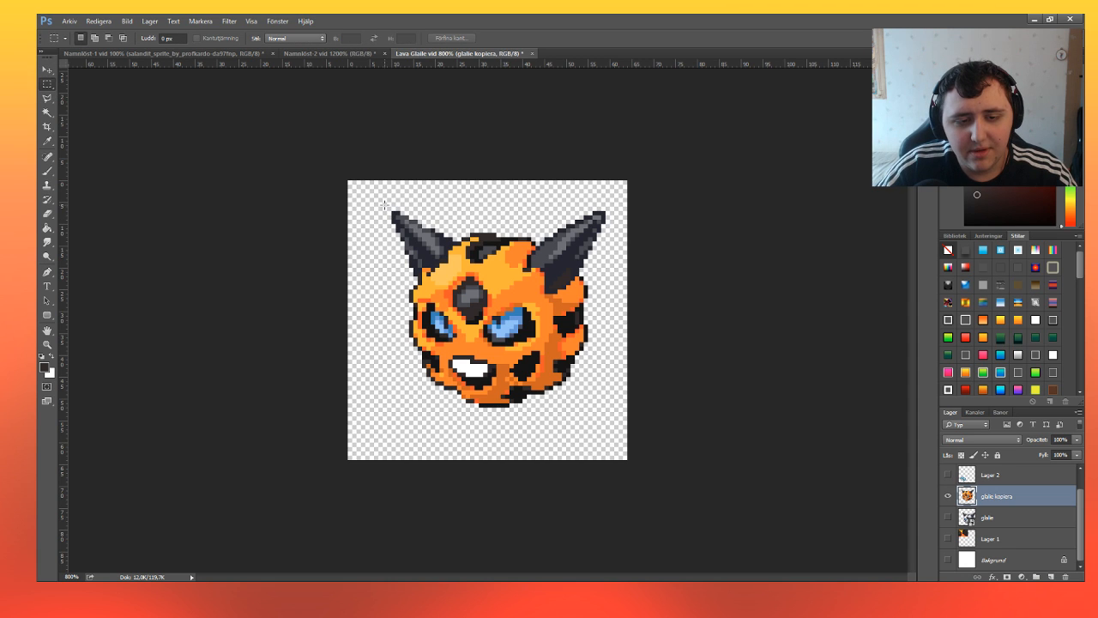
{"action": "left_click_drag", "start_coordinate": [384, 205], "coordinate": [446, 262]}
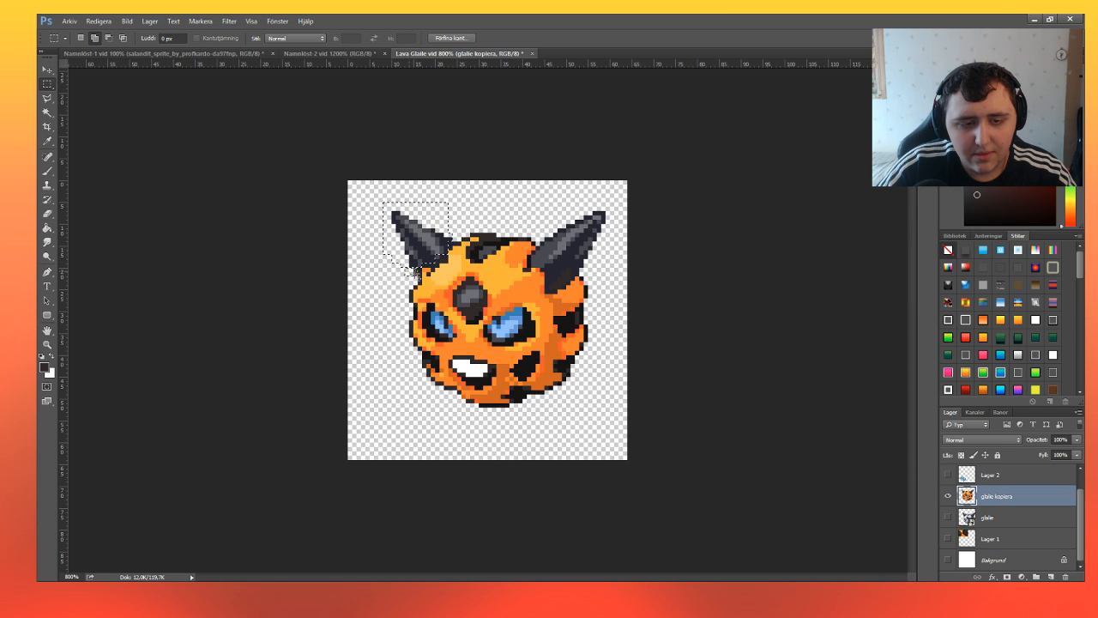
{"action": "left_click", "coordinate": [47, 213]}
{"action": "left_click", "coordinate": [441, 223]}
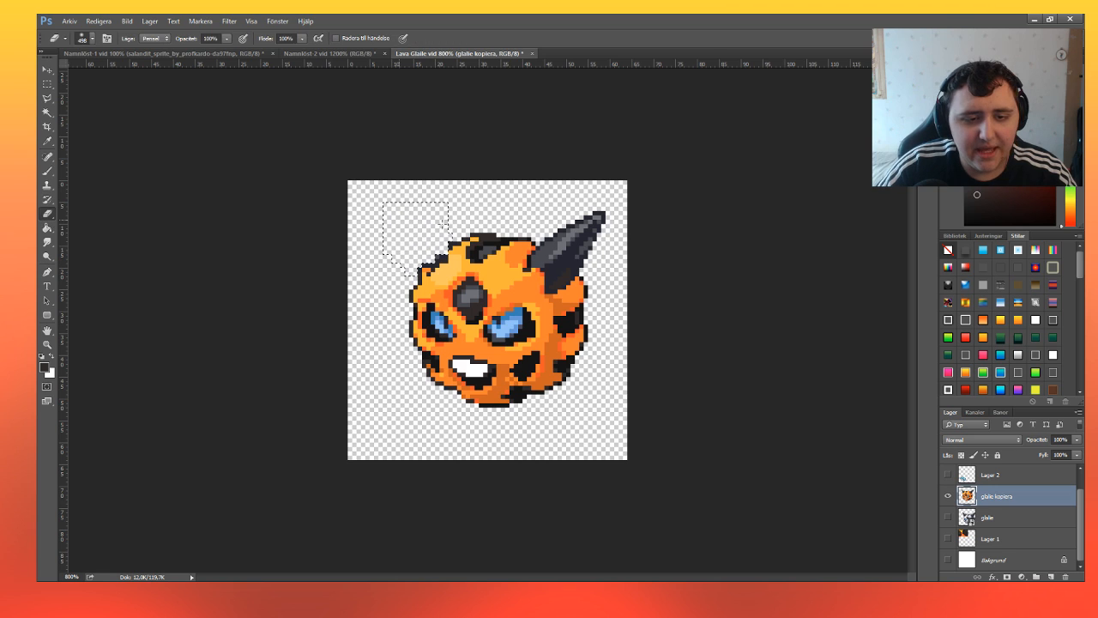
{"action": "key", "text": "m"}
{"action": "left_click", "coordinate": [404, 217]}
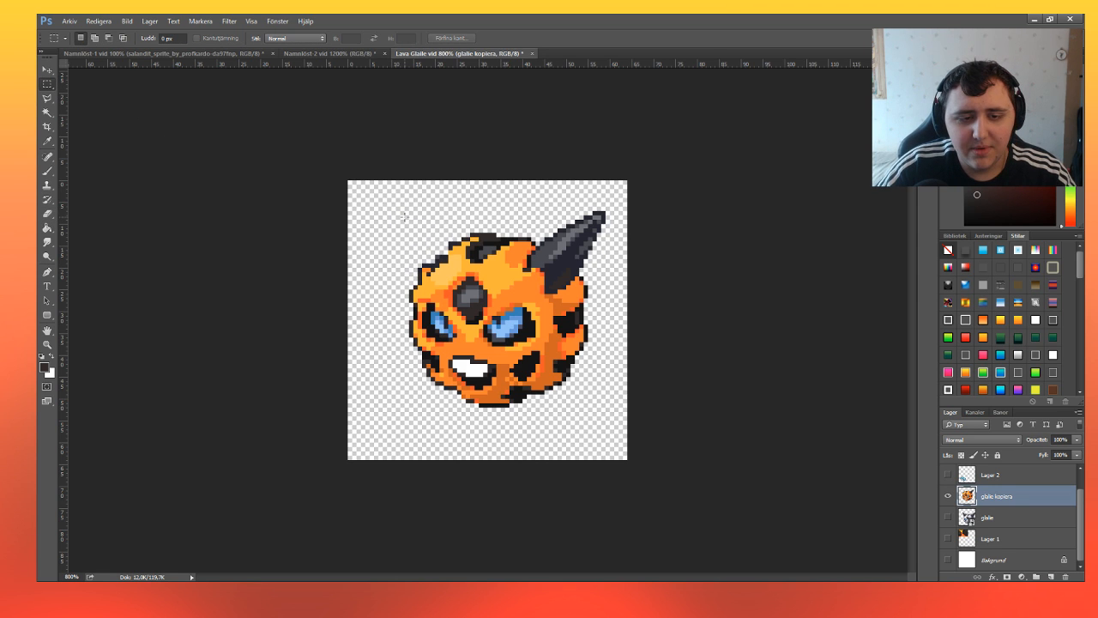
Select the upper tip of the right horn with a rectangular selection and erase it.
{"action": "left_click_drag", "start_coordinate": [544, 209], "coordinate": [618, 241]}
{"action": "left_click", "coordinate": [48, 213]}
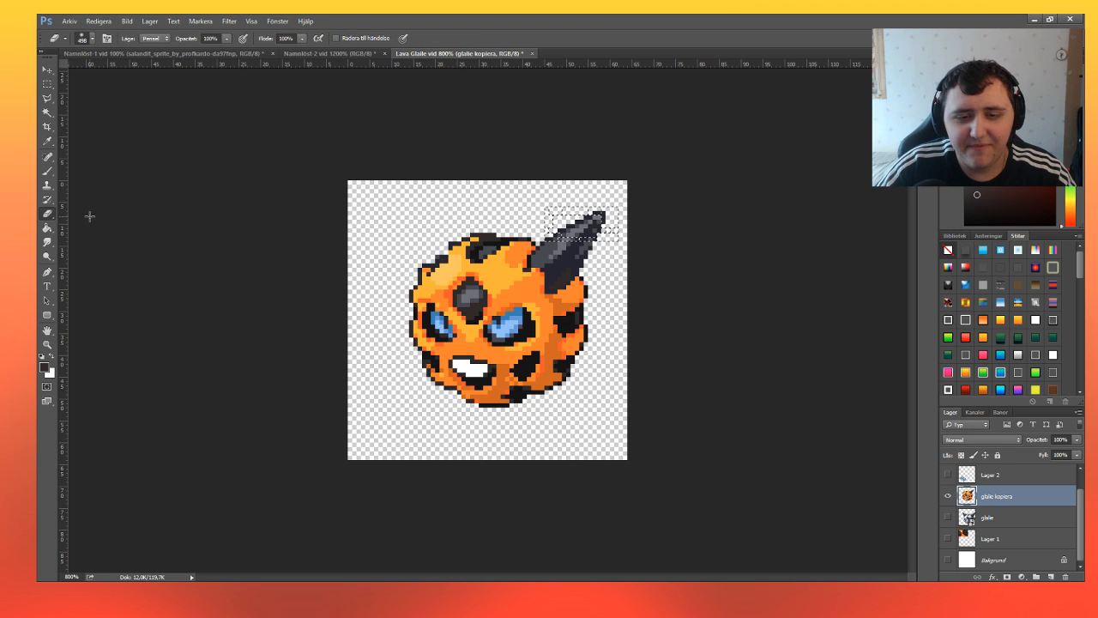
{"action": "key", "text": "Delete"}
Try erasing the remaining right horn inside a stepped selection, and undo the erasure.
{"action": "left_click", "coordinate": [47, 84]}
{"action": "left_click", "coordinate": [530, 245]}
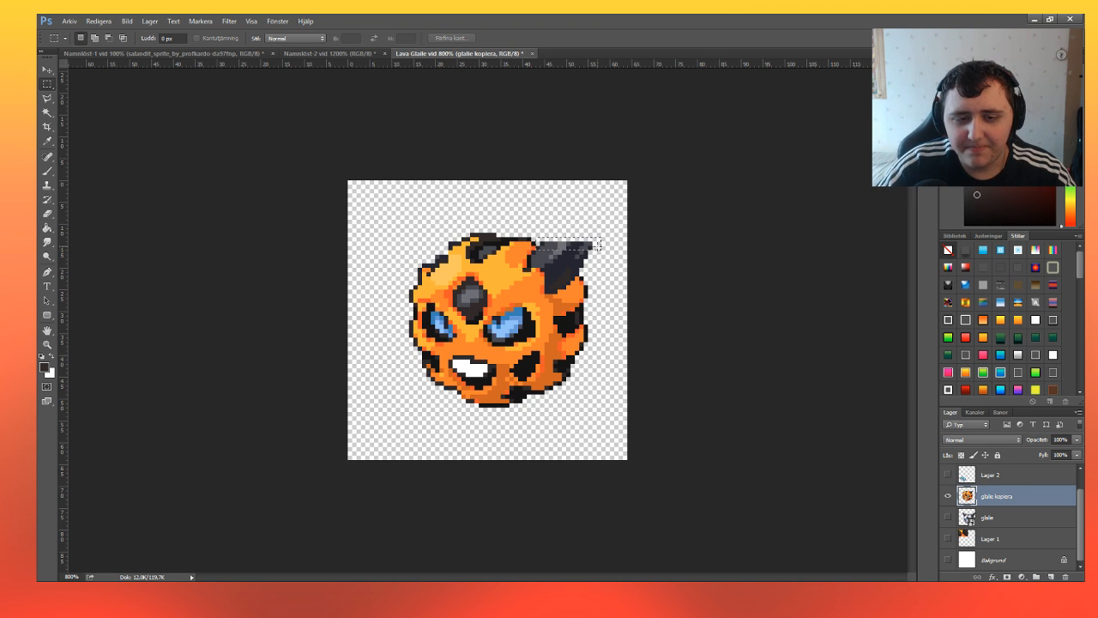
{"action": "key", "text": "shift"}
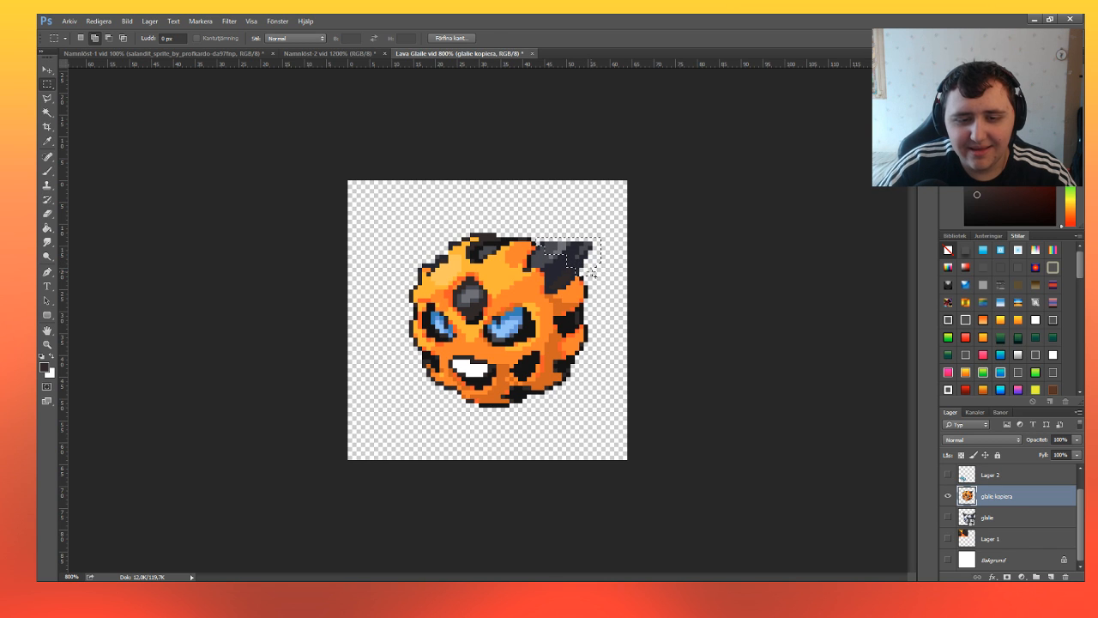
{"action": "left_click", "coordinate": [47, 213]}
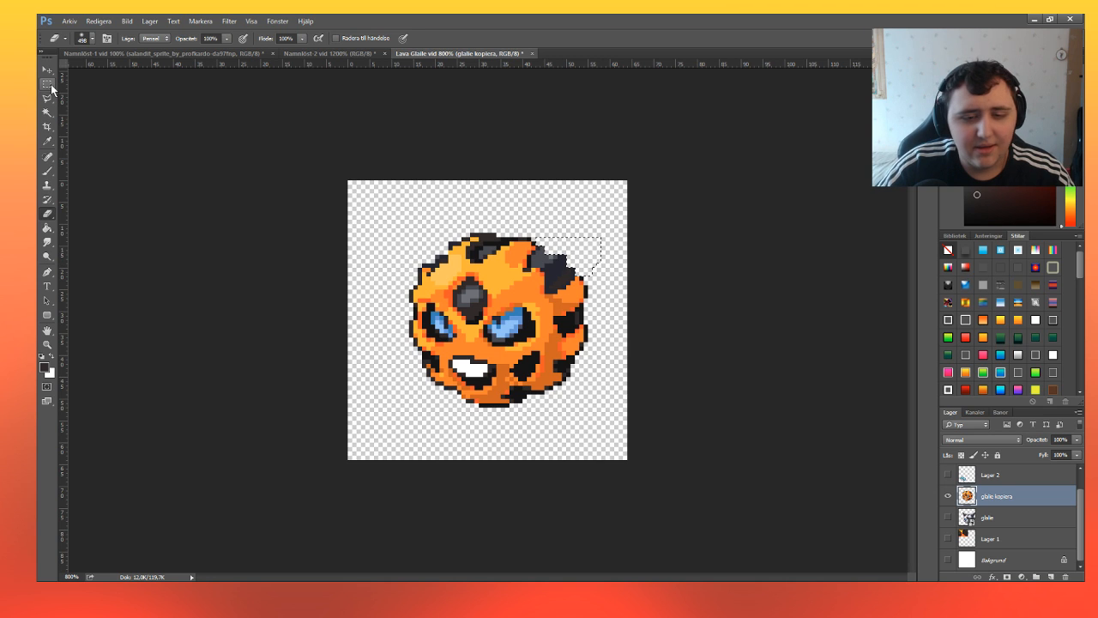
{"action": "key", "text": "m"}
{"action": "key", "text": "ctrl+t"}
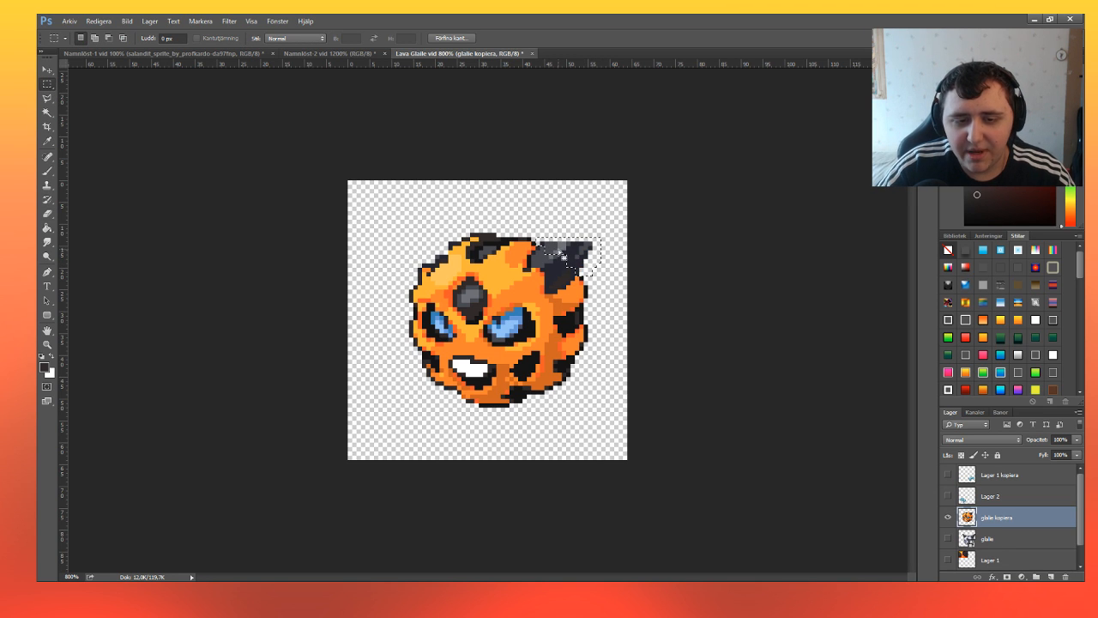
Reshape the selection around the right horn to follow the round head, erase the protruding pixels and deselect.
{"action": "left_click", "coordinate": [554, 251]}
{"action": "left_click_drag", "start_coordinate": [551, 244], "coordinate": [554, 246]}
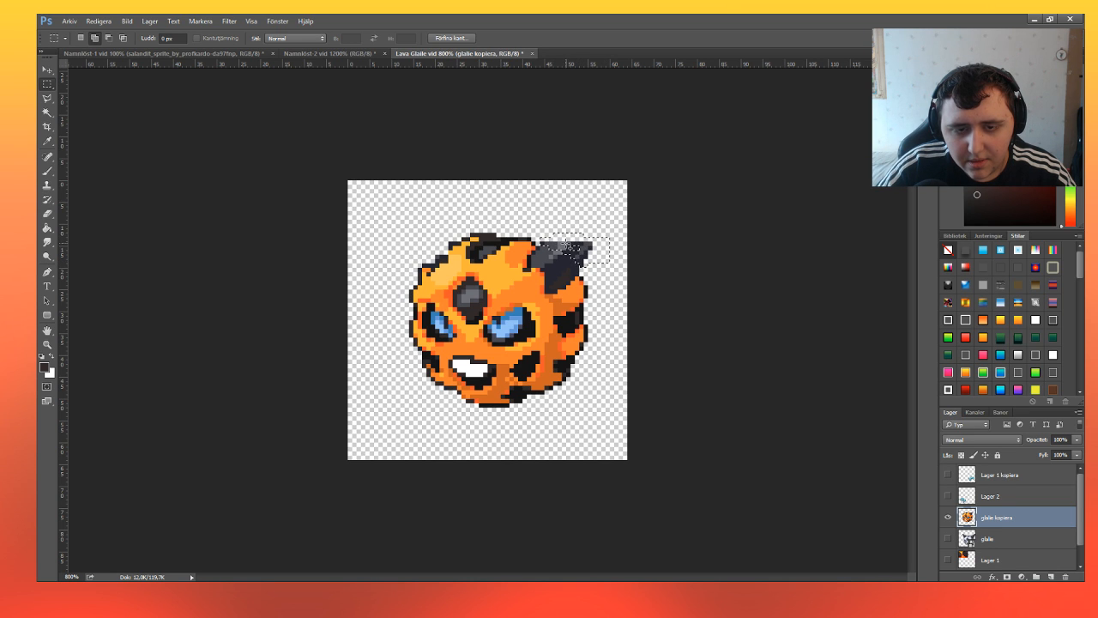
{"action": "left_click", "coordinate": [47, 213]}
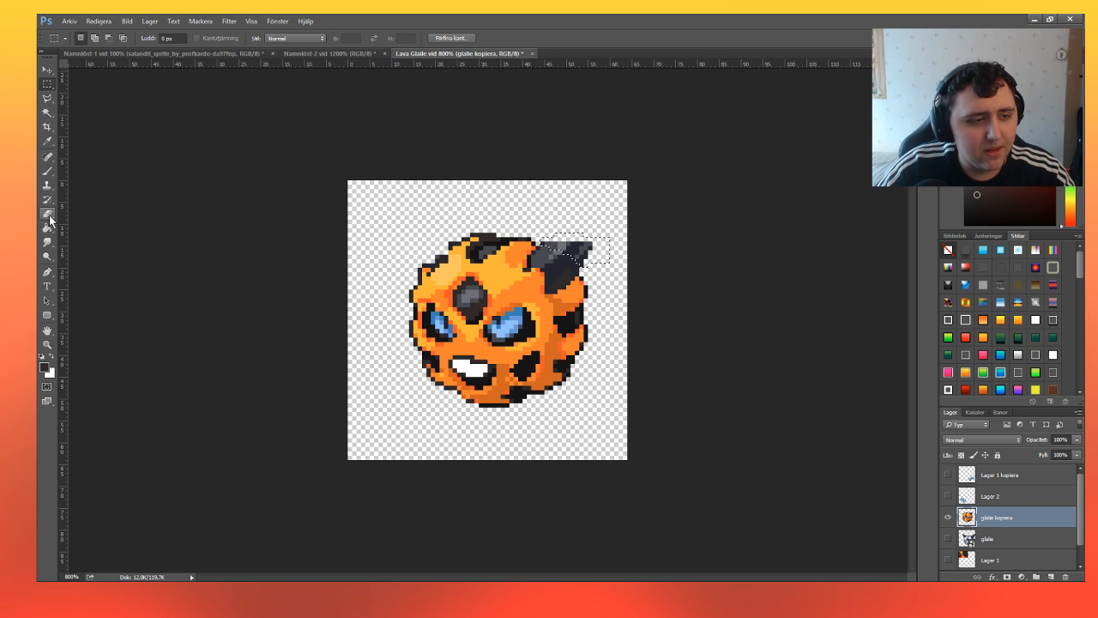
{"action": "left_click", "coordinate": [48, 83]}
{"action": "left_click", "coordinate": [330, 163]}
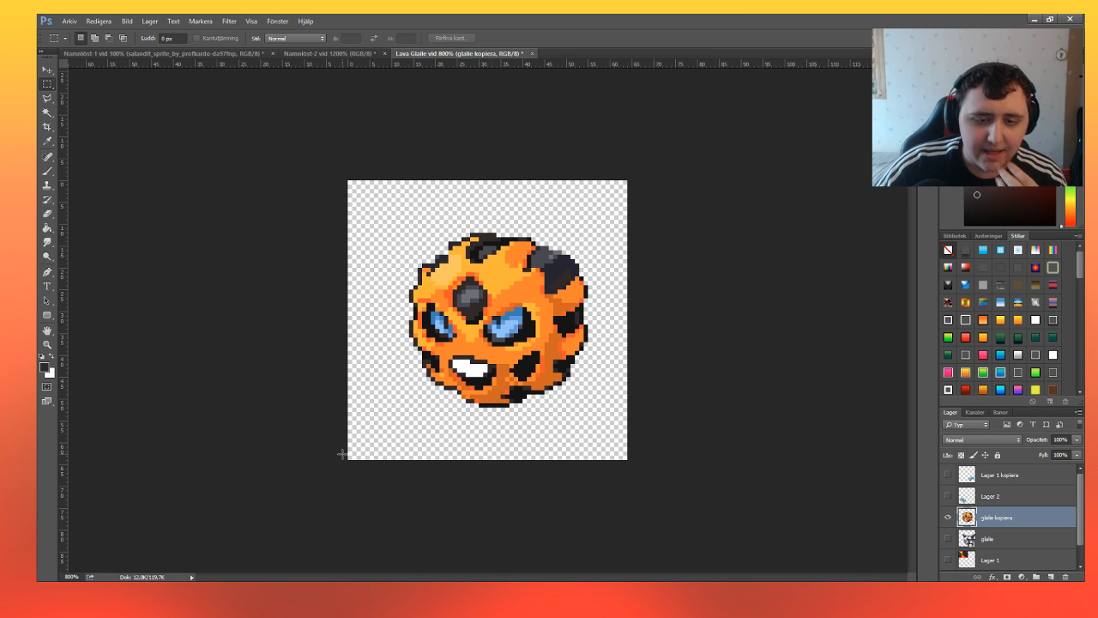
Show the two blue claw layers, Lager 2 and Lager 1 kopiera, and nudge the orange head slightly right and up.
{"action": "left_click_drag", "start_coordinate": [947, 496], "coordinate": [948, 482]}
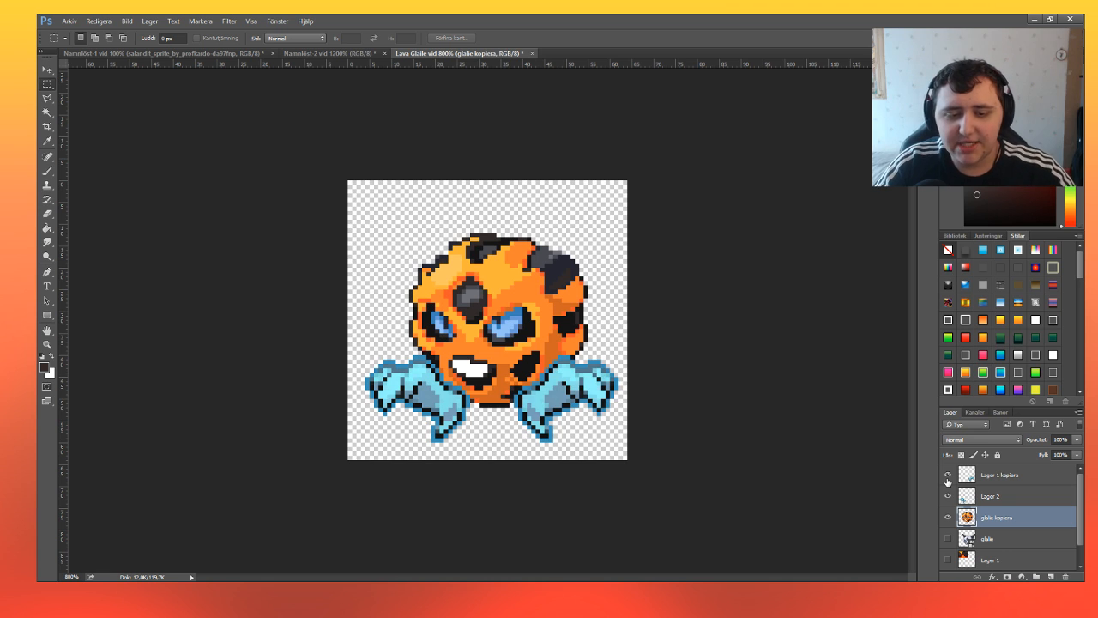
{"action": "left_click", "coordinate": [52, 69]}
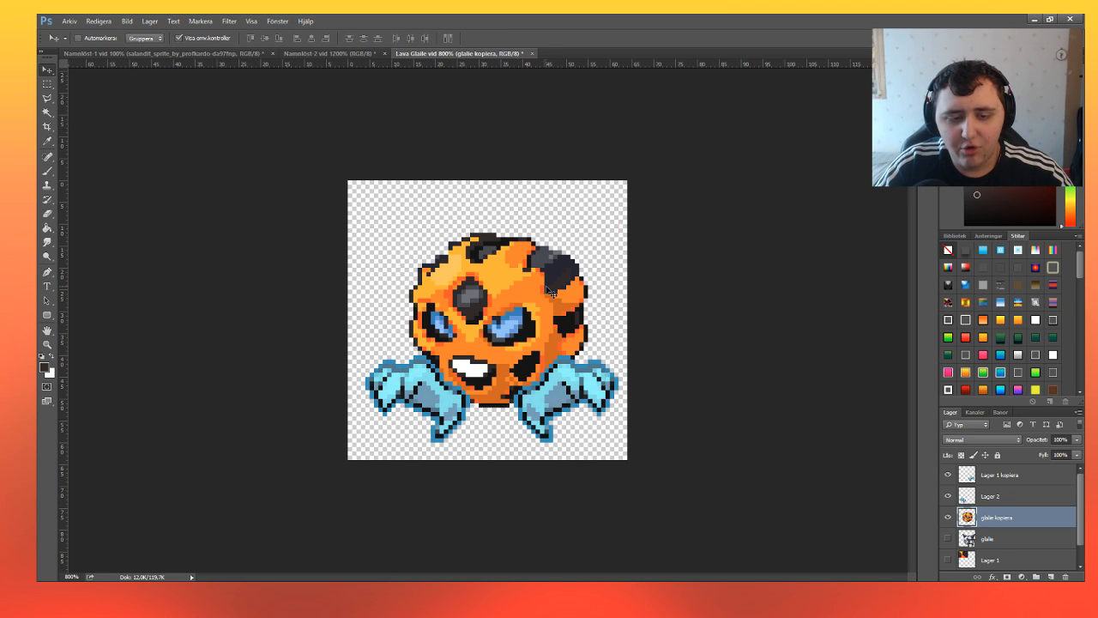
{"action": "left_click_drag", "start_coordinate": [551, 290], "coordinate": [565, 298]}
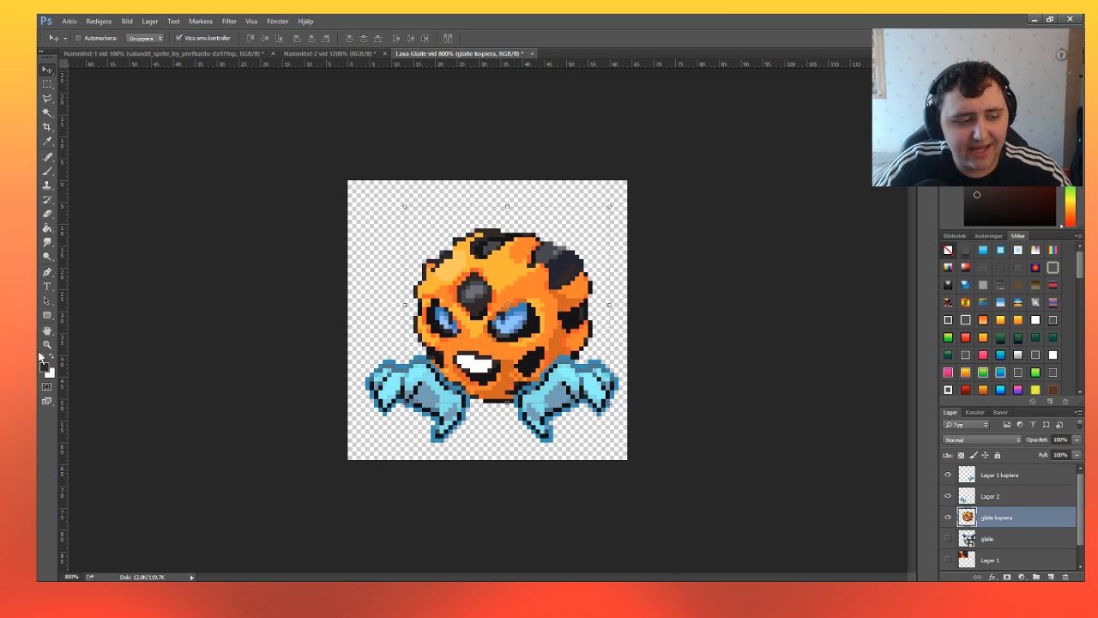
Examine the hornless head together with the blue claws at different zoom levels.
{"action": "left_click", "coordinate": [47, 344]}
{"action": "left_click", "coordinate": [493, 336]}
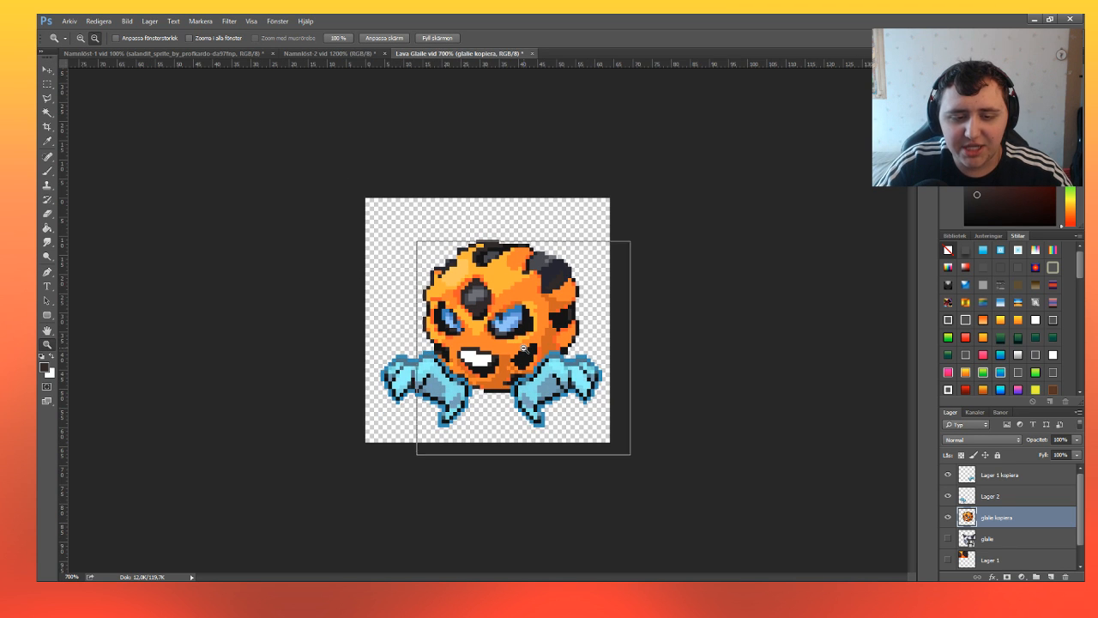
{"action": "left_click", "coordinate": [523, 348]}
{"action": "left_click", "coordinate": [80, 38]}
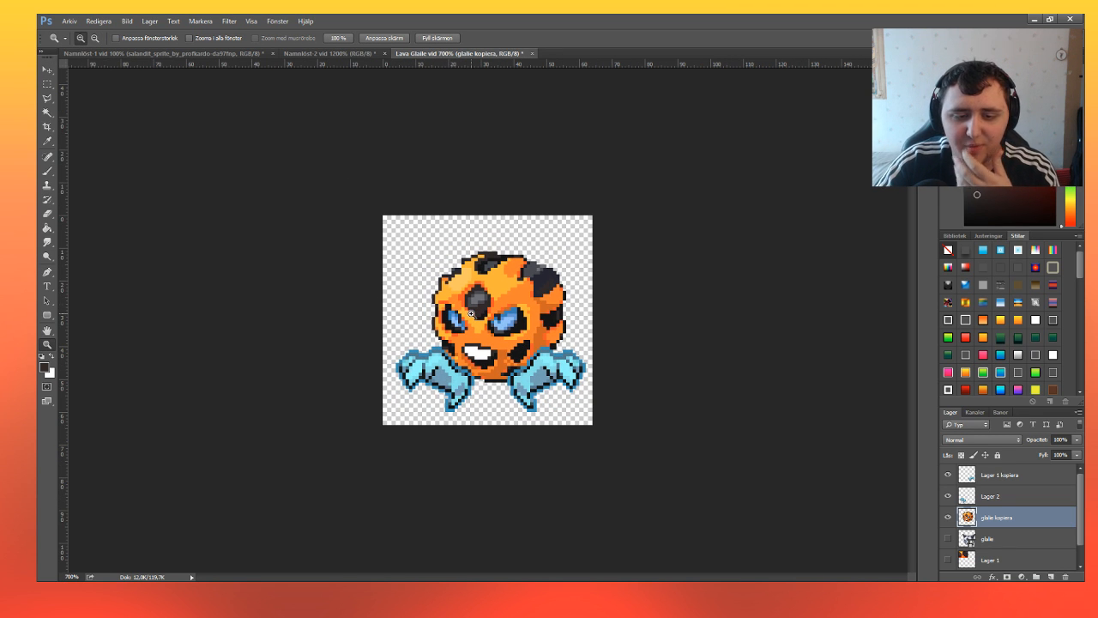
{"action": "left_click", "coordinate": [486, 319]}
{"action": "left_click", "coordinate": [490, 324]}
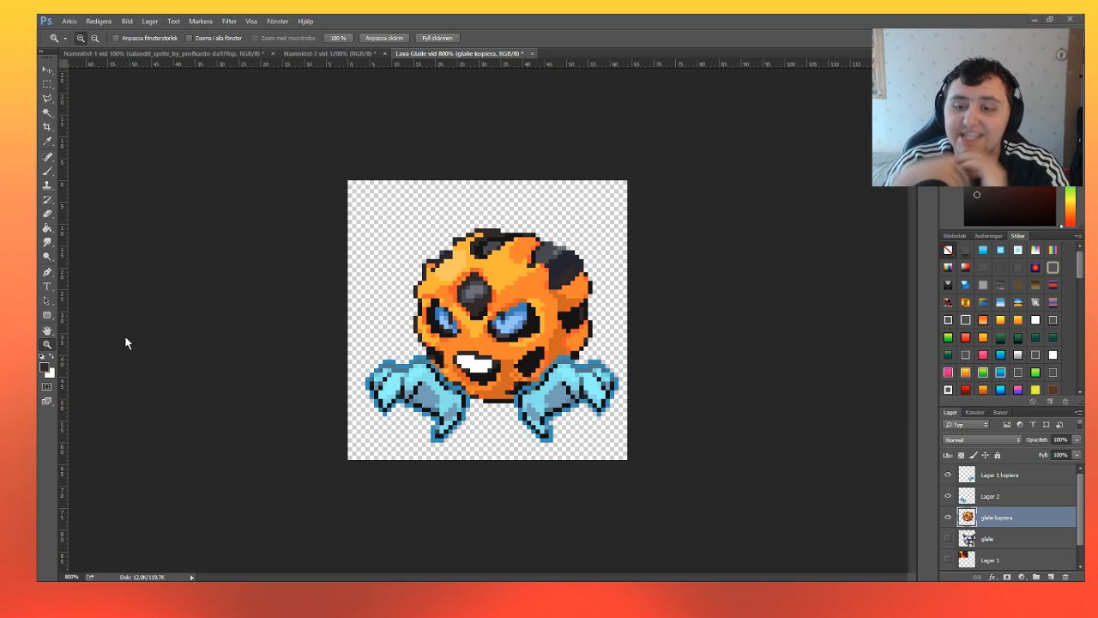
Undo the head move and the horn erasures until both full horns are back.
{"action": "key", "text": "ctrl+alt+z"}
{"action": "key", "text": "ctrl+alt+z"}
{"action": "key", "text": "ctrl+alt+z"}
{"action": "key", "text": "ctrl+alt+z"}
{"action": "key", "text": "ctrl+alt+z"}
{"action": "key", "text": "ctrl+alt+z"}
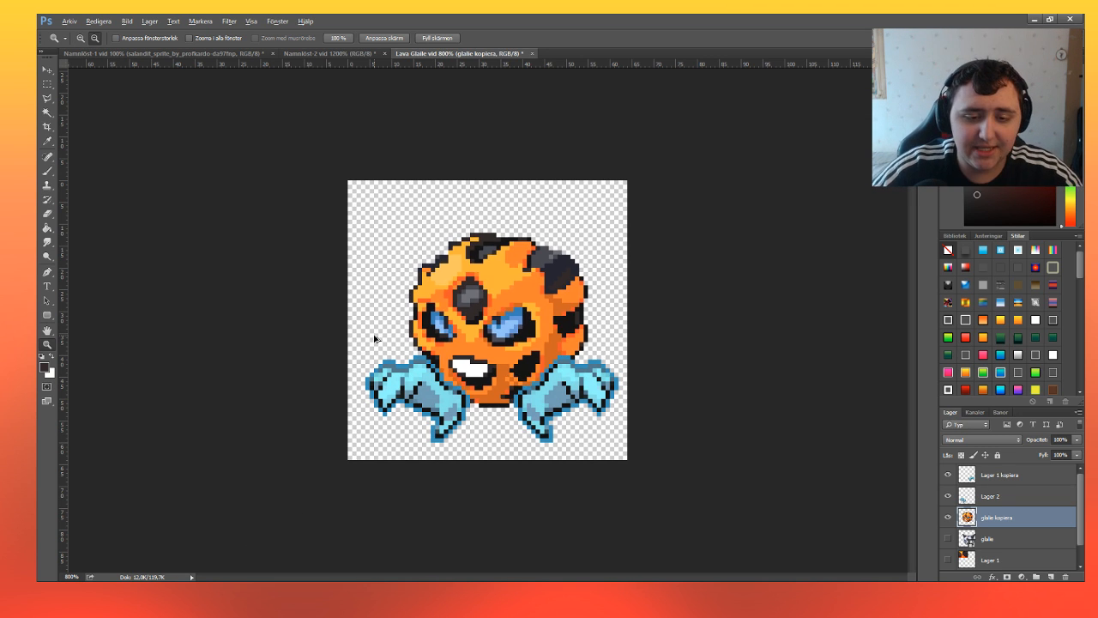
{"action": "key", "text": "ctrl+alt+z"}
{"action": "key", "text": "ctrl+alt+z"}
{"action": "key", "text": "ctrl+alt+z"}
{"action": "key", "text": "ctrl+alt+z"}
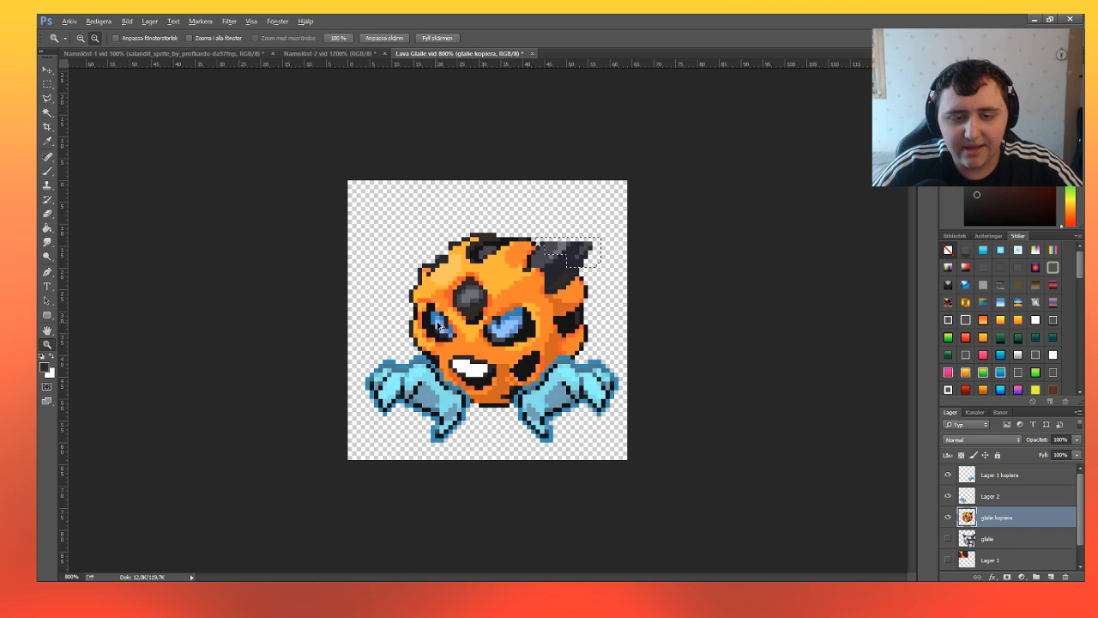
{"action": "key", "text": "ctrl+alt+z"}
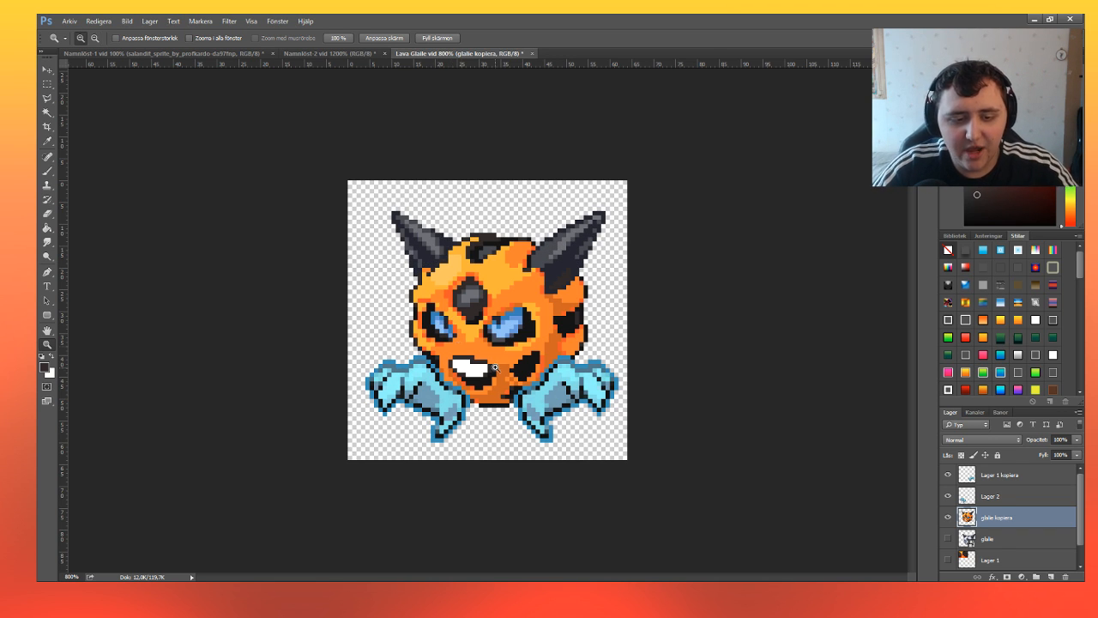
Set the foreground colour to the sprite's light orange for painting with the Brush.
{"action": "left_click", "coordinate": [503, 324]}
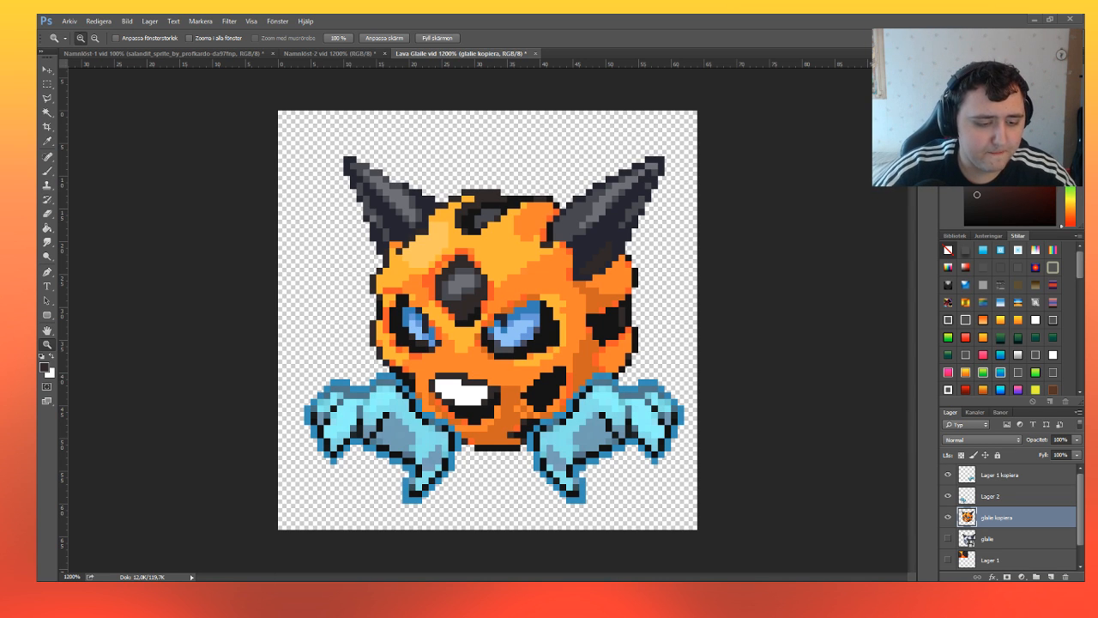
{"action": "left_click", "coordinate": [47, 170]}
{"action": "left_click", "coordinate": [48, 141]}
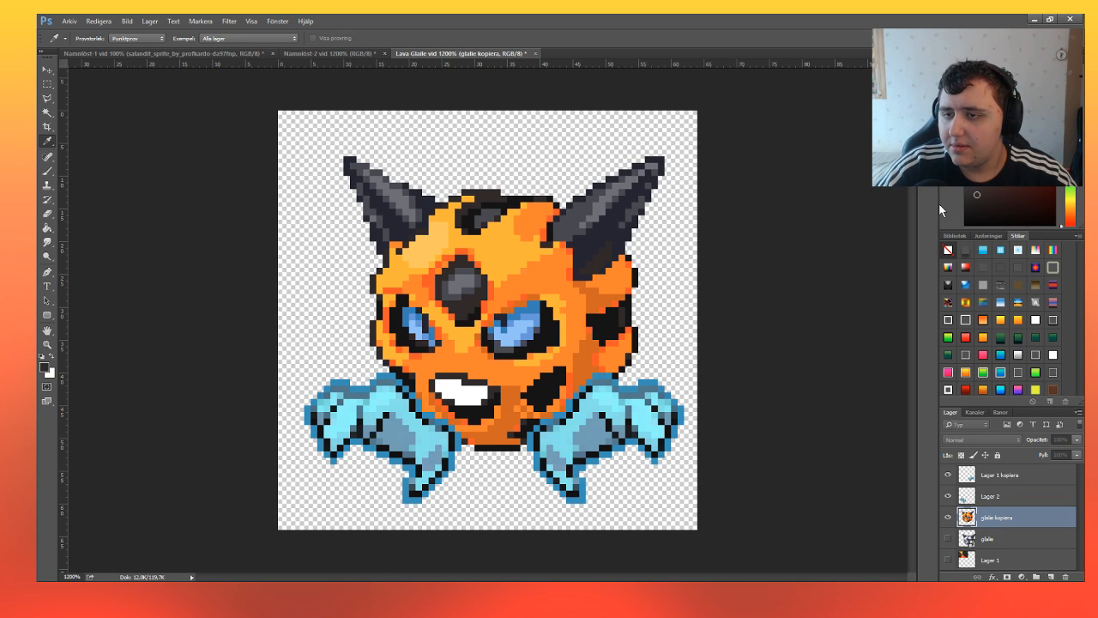
{"action": "key", "text": "Return"}
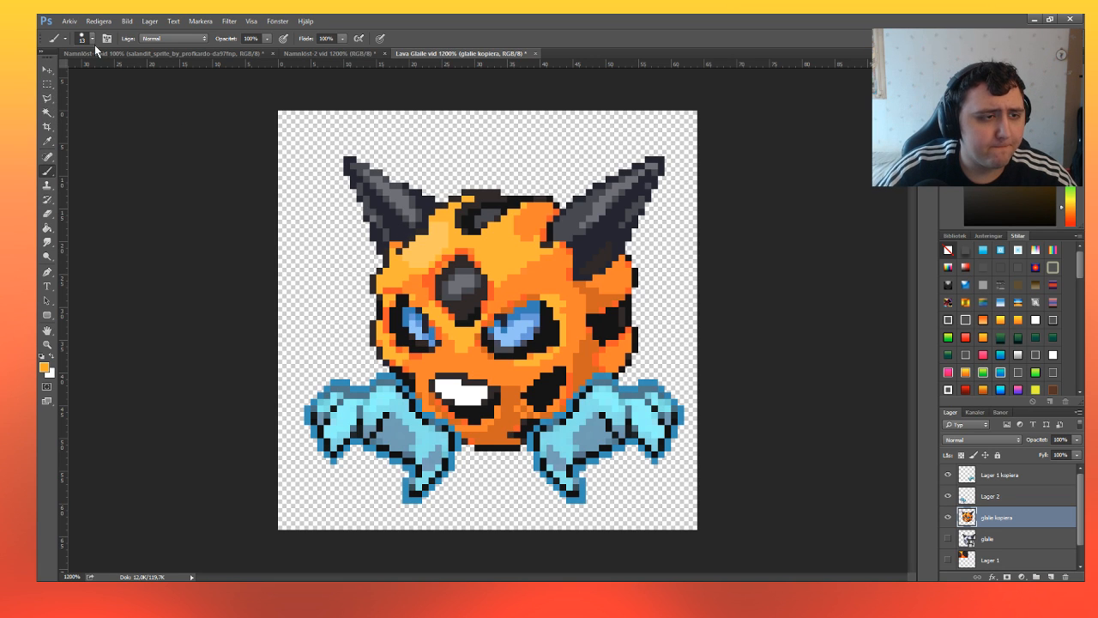
Add a new layer above glalie kopiera and paint a light orange outline around the left horn with a size 1 Brush.
{"action": "key", "text": "z"}
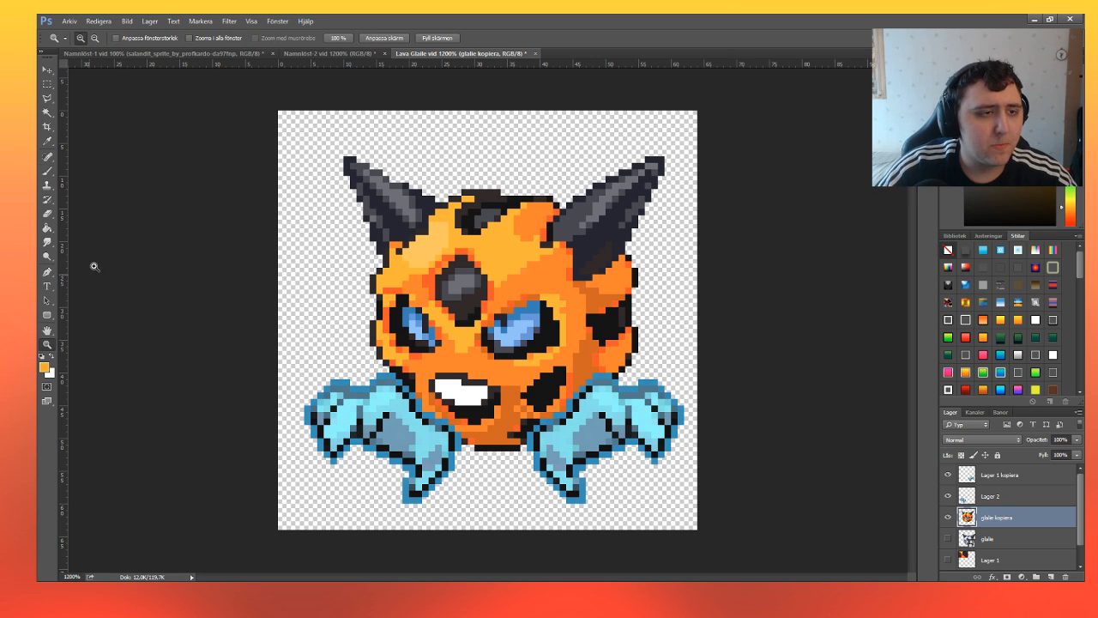
{"action": "left_click", "coordinate": [386, 248]}
{"action": "left_click", "coordinate": [385, 247]}
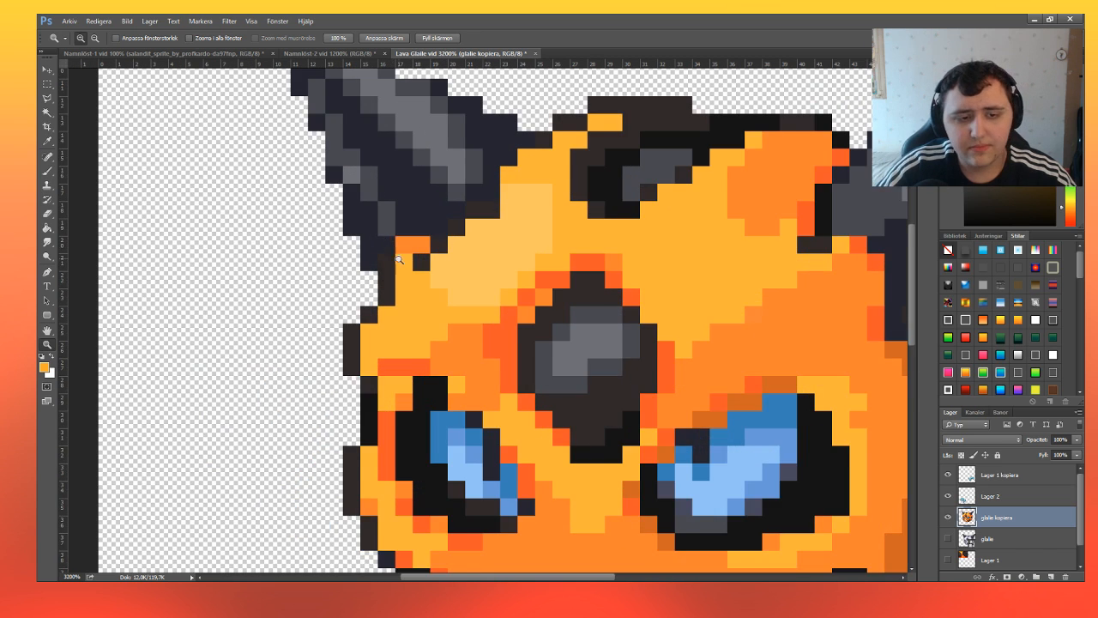
{"action": "scroll", "coordinate": [409, 280], "scroll_direction": "up", "scroll_amount": 4}
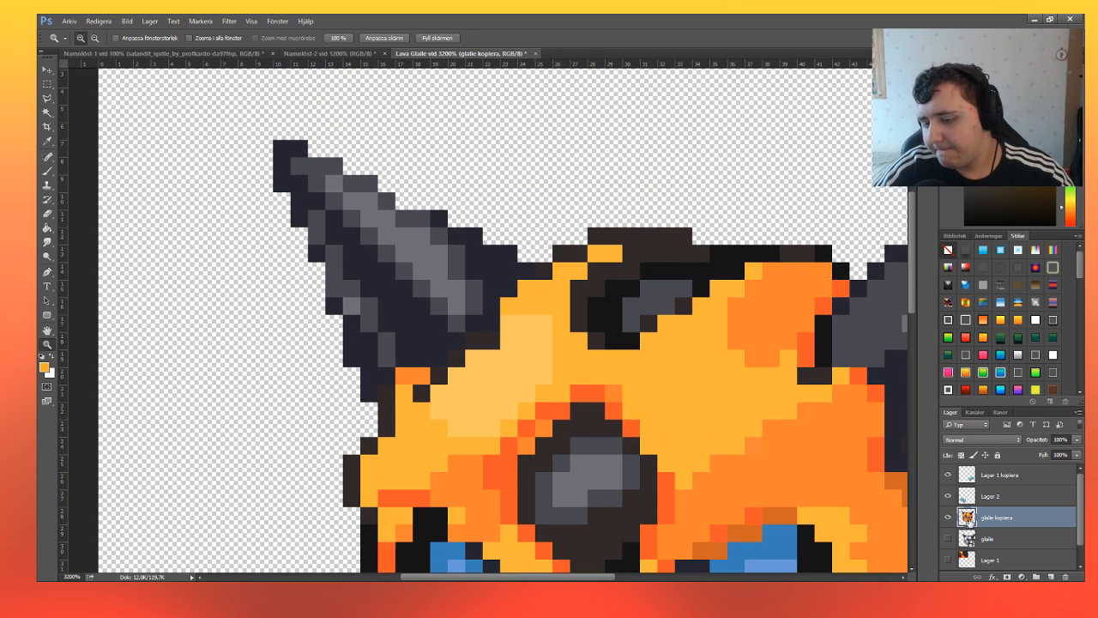
{"action": "left_click", "coordinate": [1051, 577]}
{"action": "left_click", "coordinate": [48, 171]}
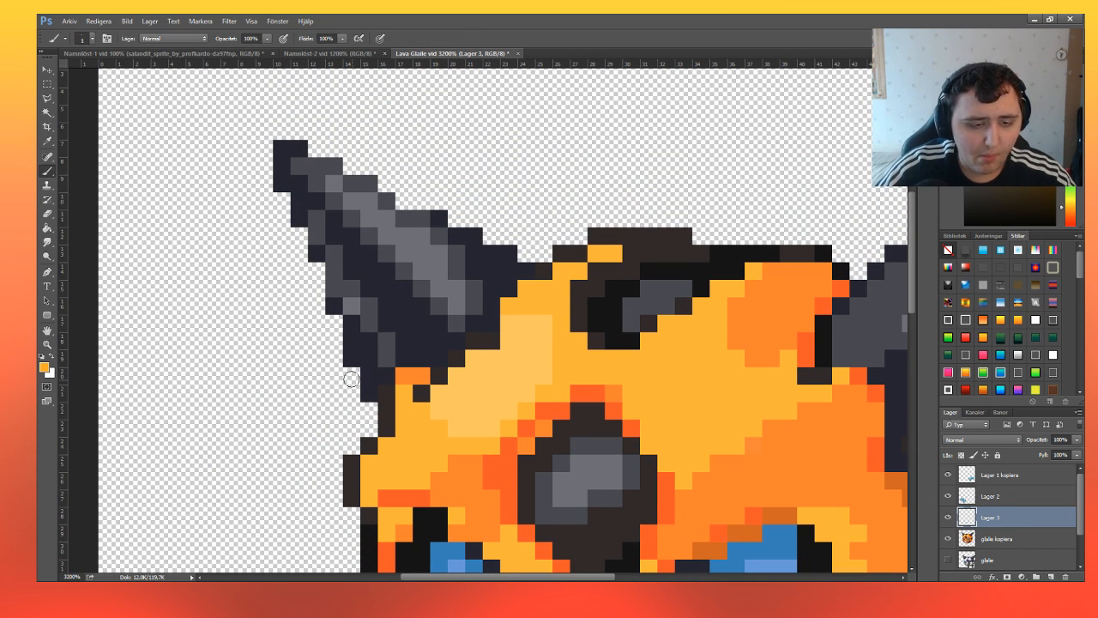
{"action": "mouse_move", "coordinate": [350, 377]}
{"action": "left_mouse_down"}
{"action": "mouse_move", "coordinate": [370, 417]}
{"action": "mouse_move", "coordinate": [331, 375]}
{"action": "mouse_move", "coordinate": [331, 328]}
{"action": "mouse_move", "coordinate": [310, 319]}
{"action": "mouse_move", "coordinate": [313, 276]}
{"action": "mouse_move", "coordinate": [295, 271]}
{"action": "mouse_move", "coordinate": [279, 206]}
{"action": "mouse_move", "coordinate": [256, 191]}
{"action": "mouse_move", "coordinate": [268, 112]}
{"action": "mouse_move", "coordinate": [384, 164]}
{"action": "mouse_move", "coordinate": [409, 196]}
{"action": "mouse_move", "coordinate": [453, 199]}
{"action": "mouse_move", "coordinate": [436, 191]}
{"action": "mouse_move", "coordinate": [473, 219]}
{"action": "mouse_move", "coordinate": [453, 212]}
{"action": "mouse_move", "coordinate": [533, 251]}
{"action": "left_mouse_up"}
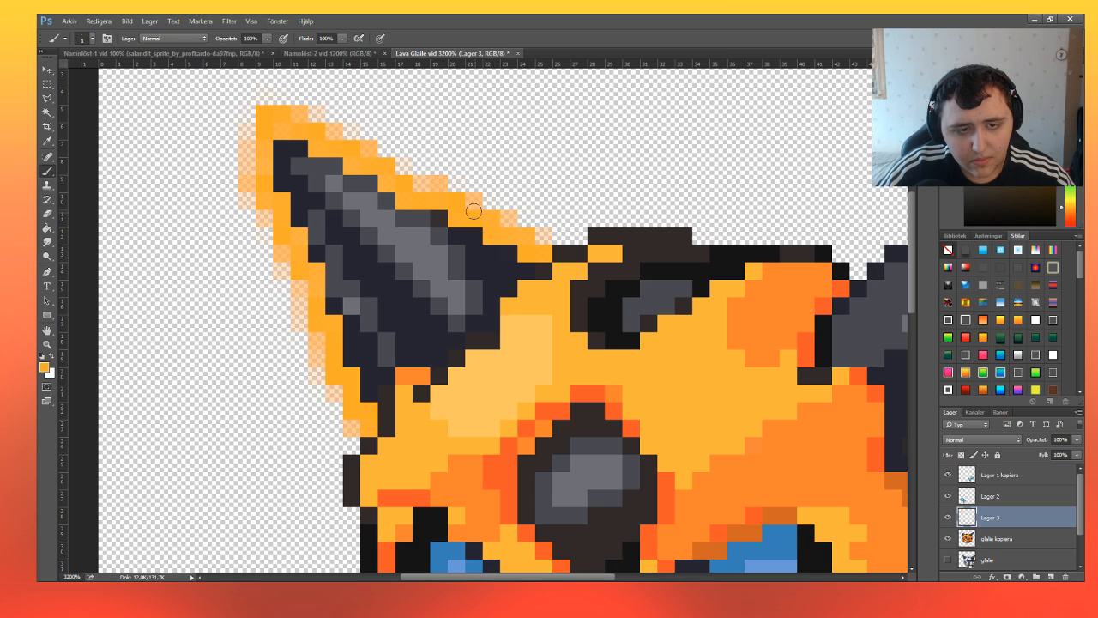
{"action": "left_click", "coordinate": [47, 343]}
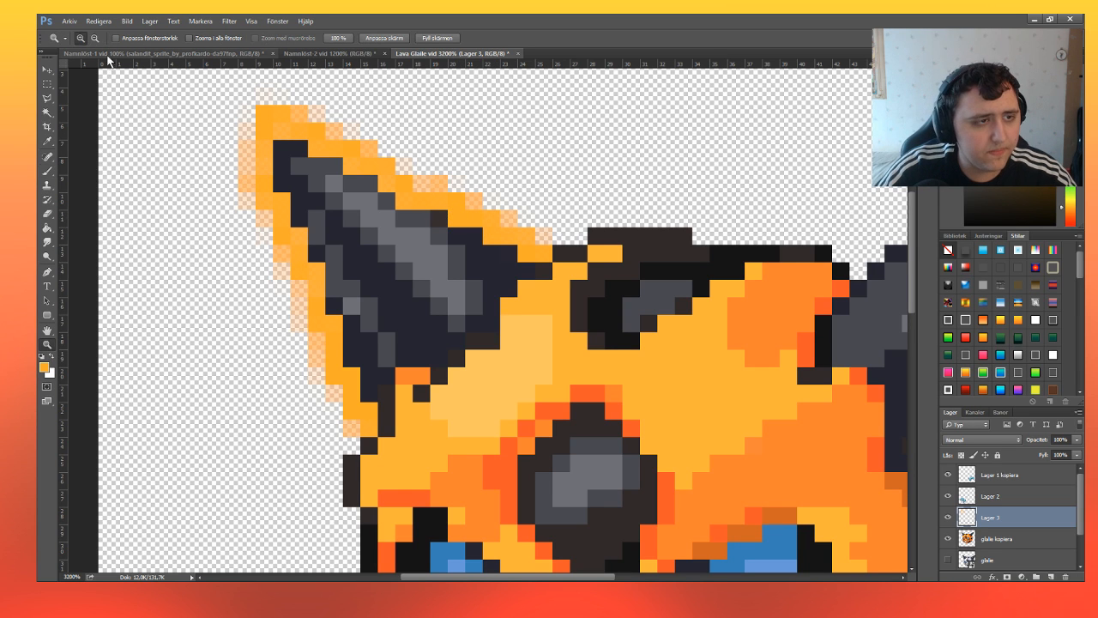
{"action": "left_click", "coordinate": [94, 38]}
{"action": "left_click", "coordinate": [574, 344]}
{"action": "left_click", "coordinate": [574, 345]}
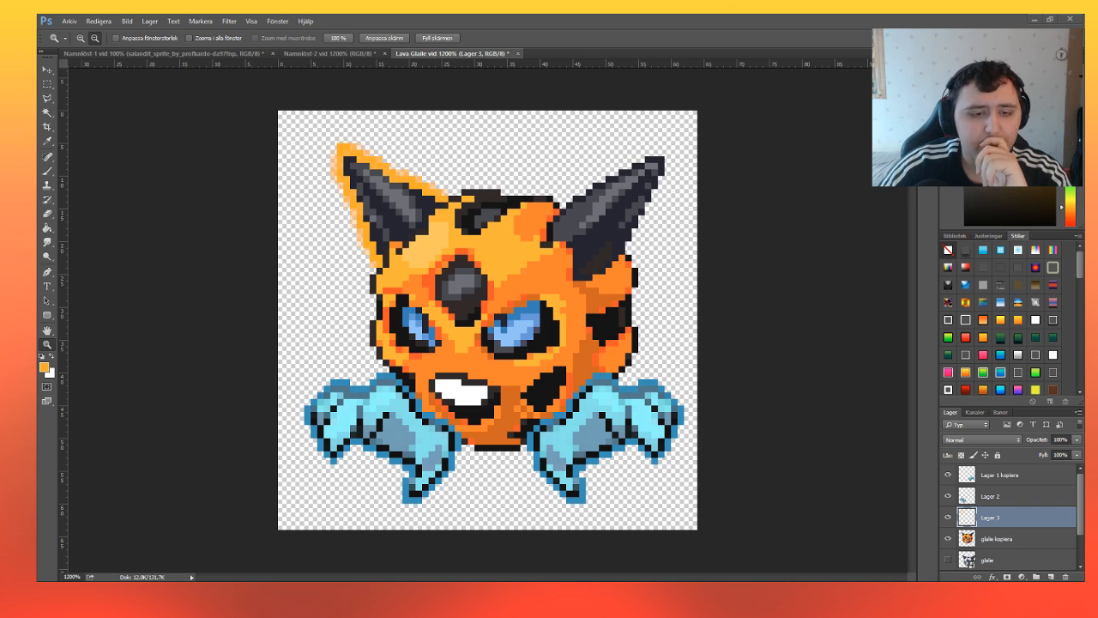
Try inverting the colours of the left blue claw on layer Lager 2, then undo the inversion.
{"action": "left_click", "coordinate": [965, 498]}
{"action": "key", "text": "i"}
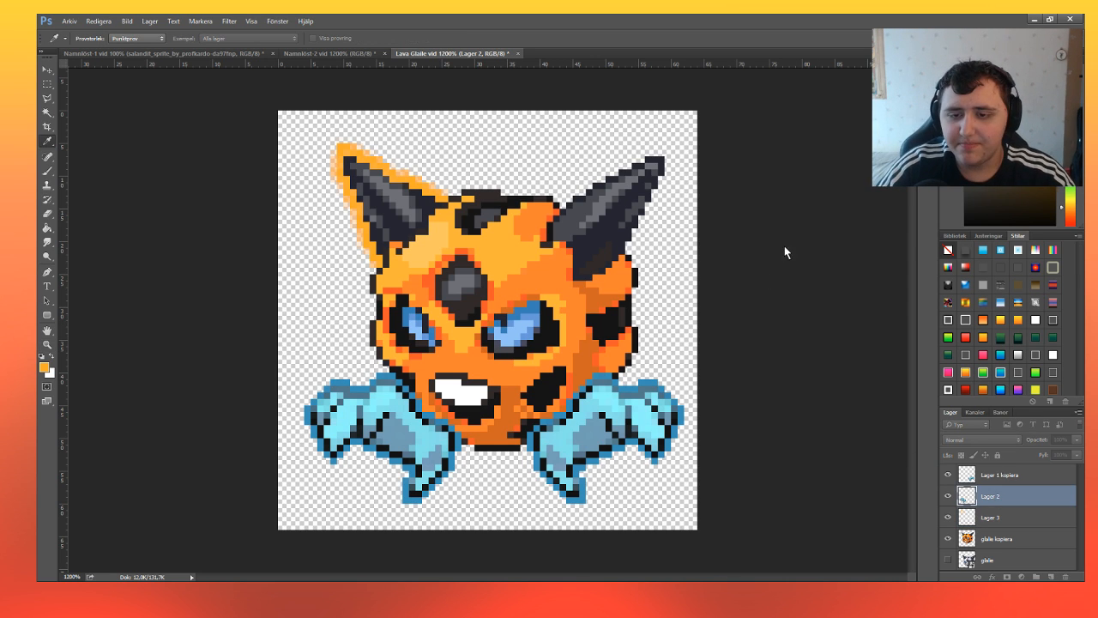
{"action": "left_click_drag", "start_coordinate": [787, 186], "coordinate": [883, 172]}
{"action": "key", "text": "z"}
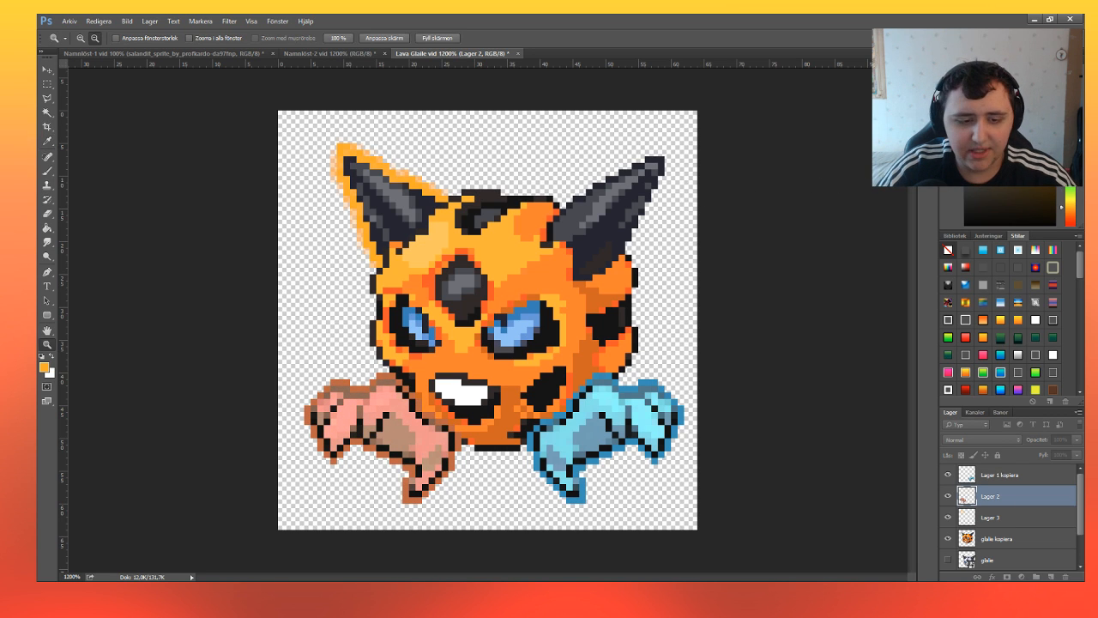
{"action": "key", "text": "Escape"}
Try selecting the light blue area of the left claw with the Magic Wand for painting, then deselect it.
{"action": "left_click", "coordinate": [48, 113]}
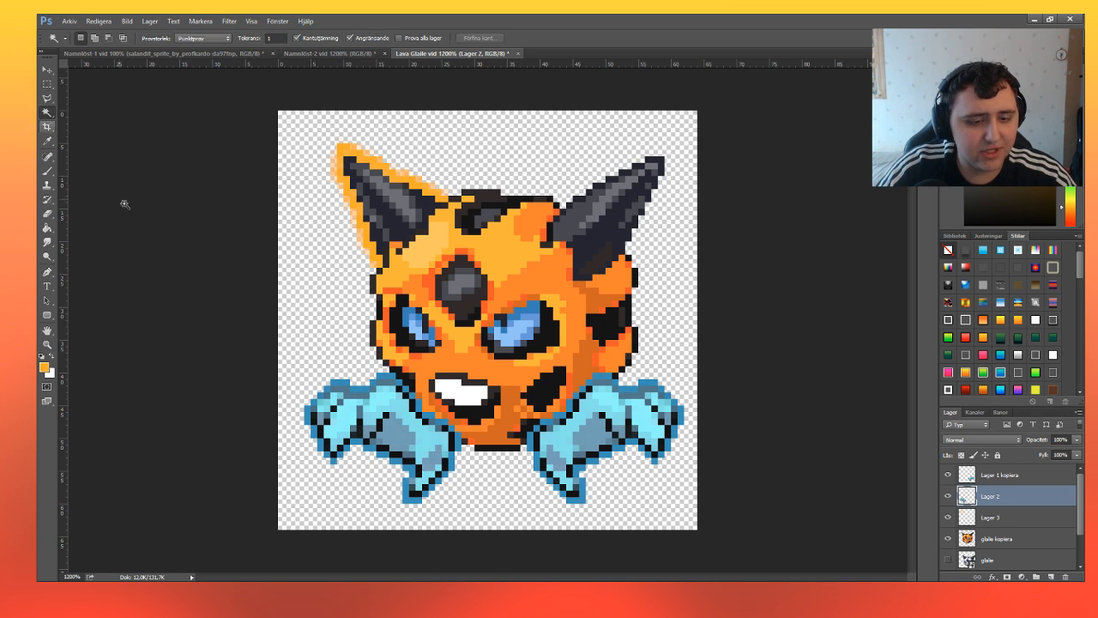
{"action": "left_click", "coordinate": [393, 406]}
{"action": "left_click", "coordinate": [412, 421], "text": "shift"}
{"action": "left_click", "coordinate": [426, 431], "text": "shift"}
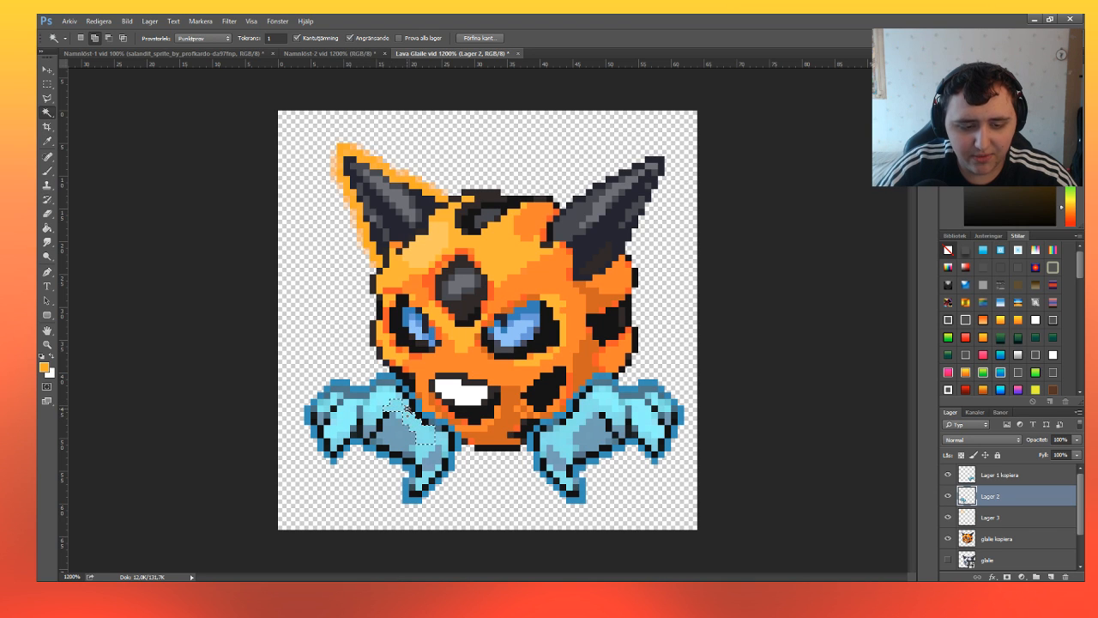
{"action": "left_click", "coordinate": [47, 170]}
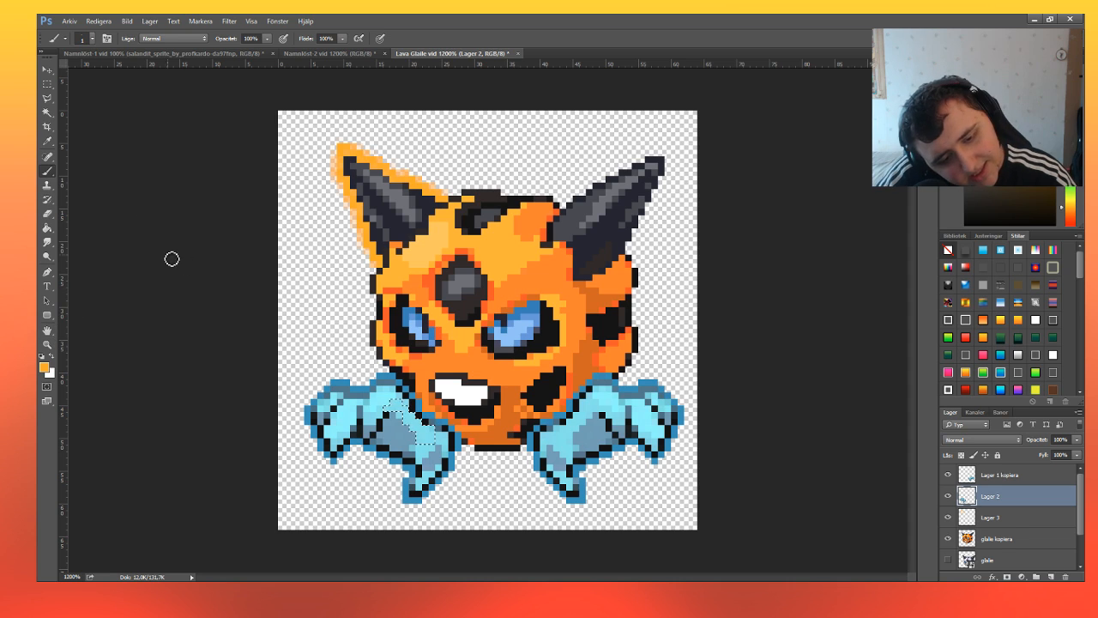
{"action": "key", "text": "ctrl+d"}
{"action": "key", "text": "m"}
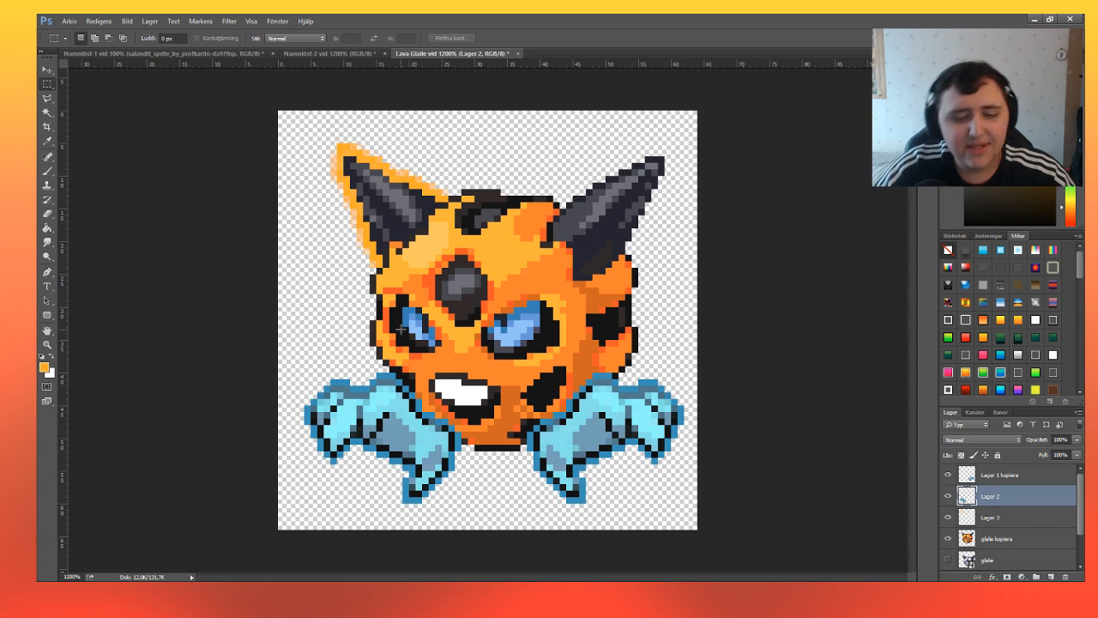
Examine the whole Lava Glalie sprite with its claws at a 600% view.
{"action": "left_click", "coordinate": [47, 344]}
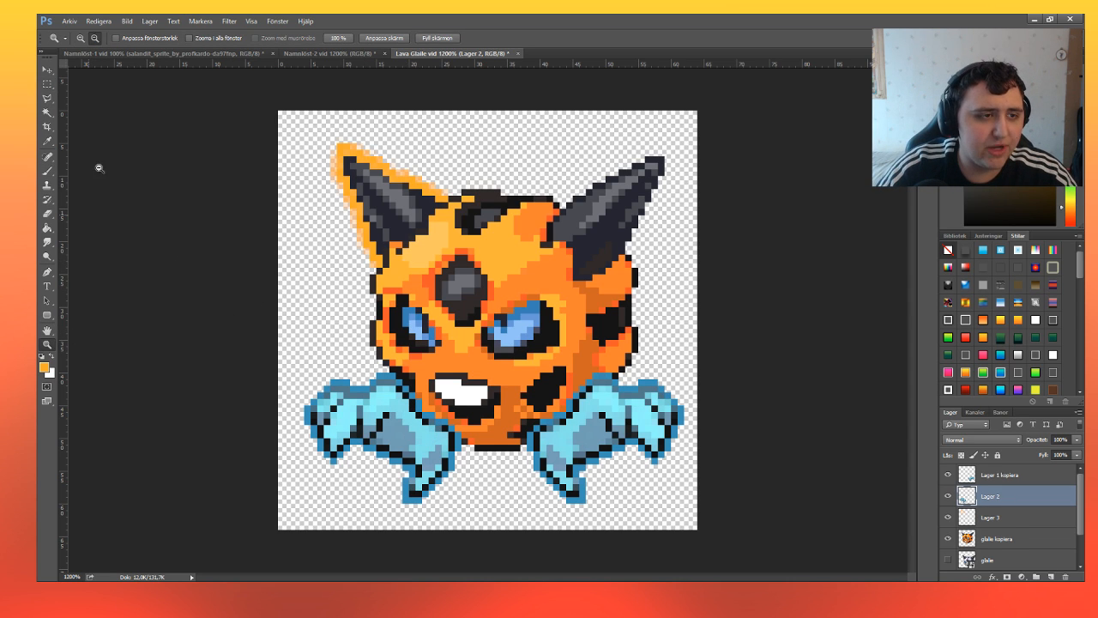
{"action": "left_click", "coordinate": [498, 327], "text": "alt"}
{"action": "left_click", "coordinate": [495, 329], "text": "alt"}
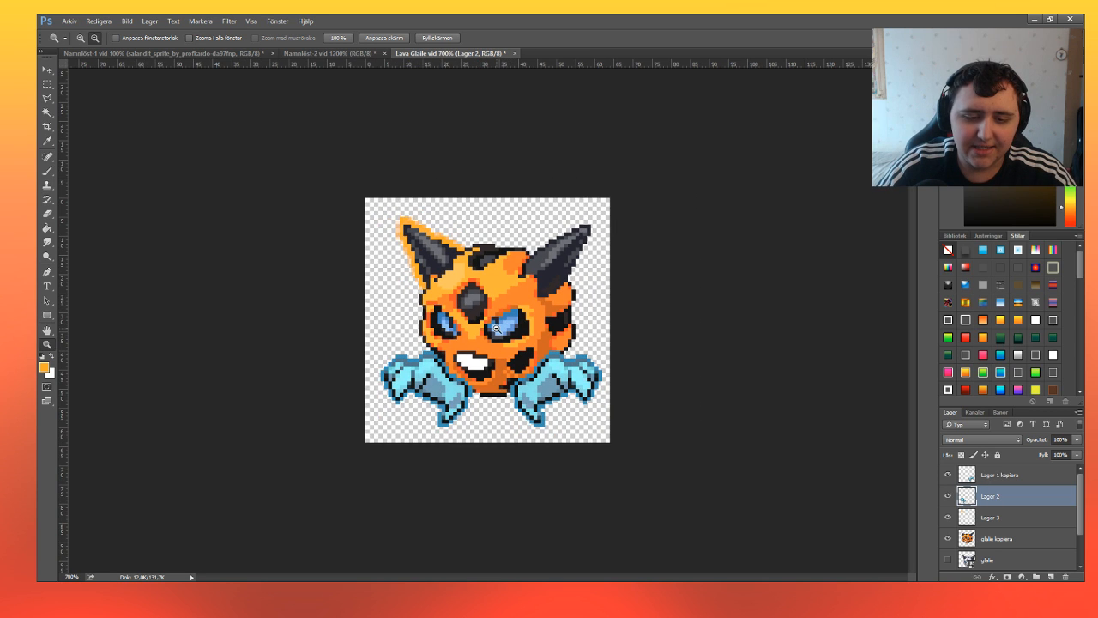
{"action": "left_click", "coordinate": [496, 329], "text": "alt"}
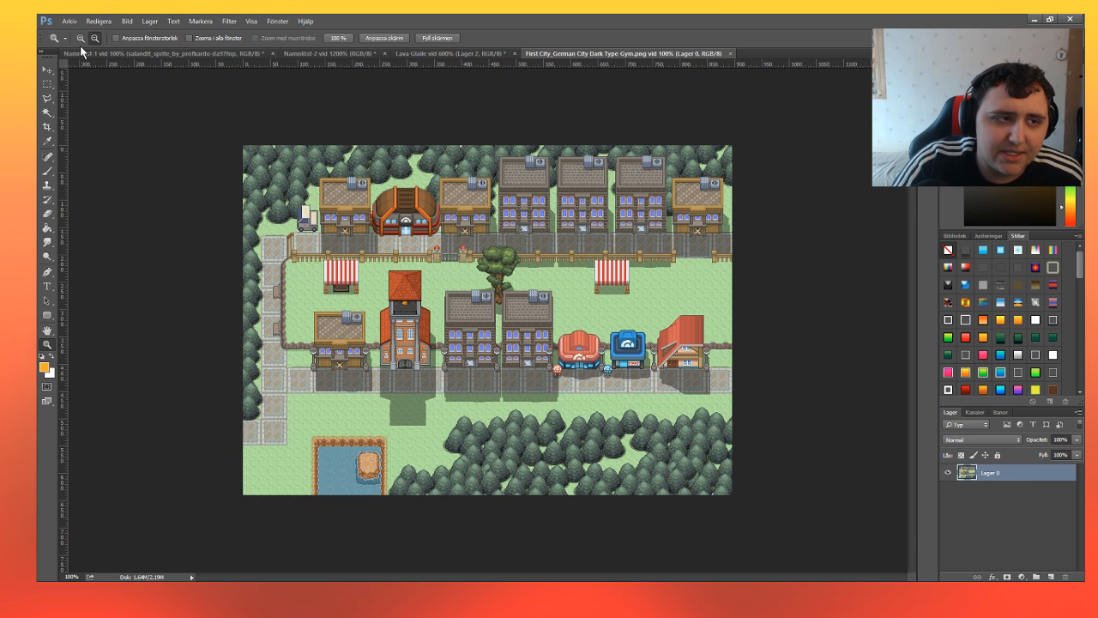
Inspect the buildings and trees of the First City_German City Dark Type Gym.png map at 200%.
{"action": "left_click", "coordinate": [501, 337]}
{"action": "scroll", "coordinate": [501, 337], "scroll_direction": "down", "scroll_amount": 2}
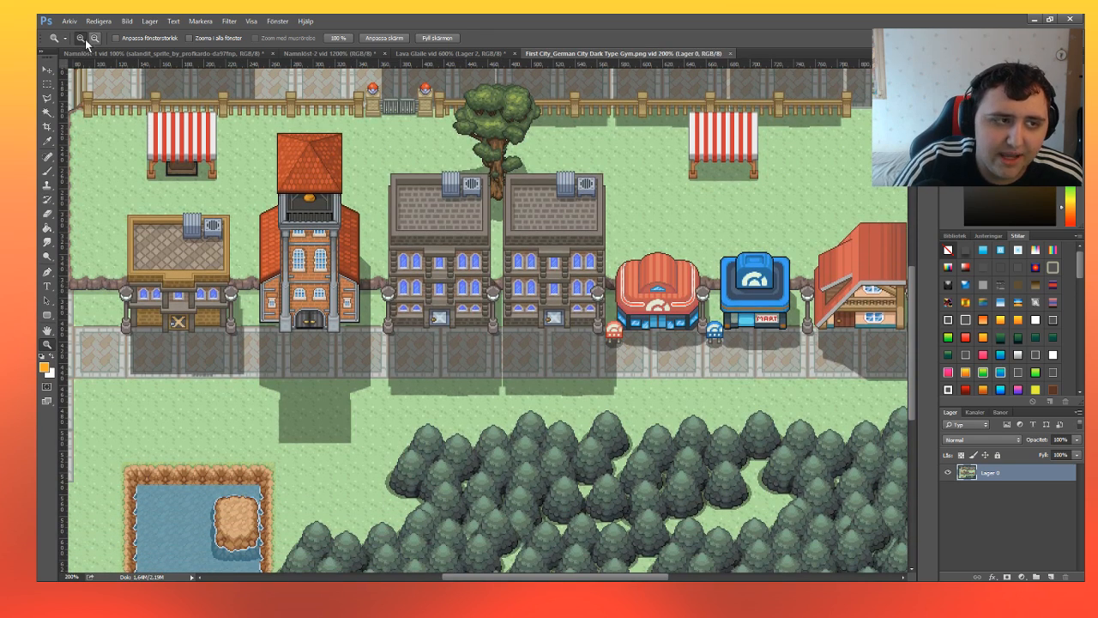
{"action": "left_click", "coordinate": [81, 39]}
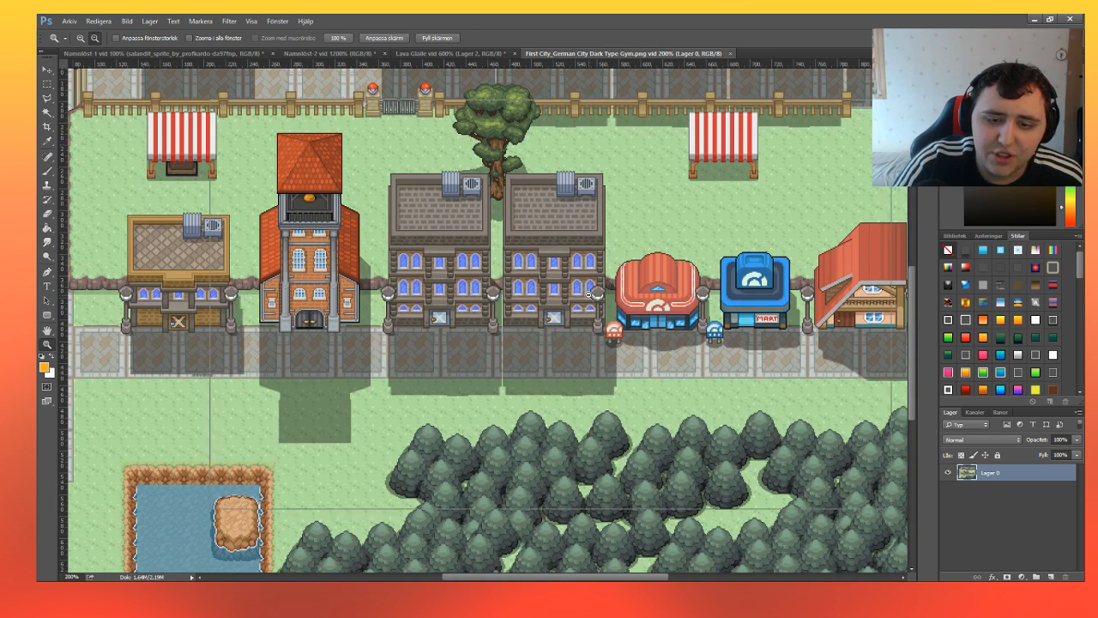
{"action": "left_click", "coordinate": [585, 296]}
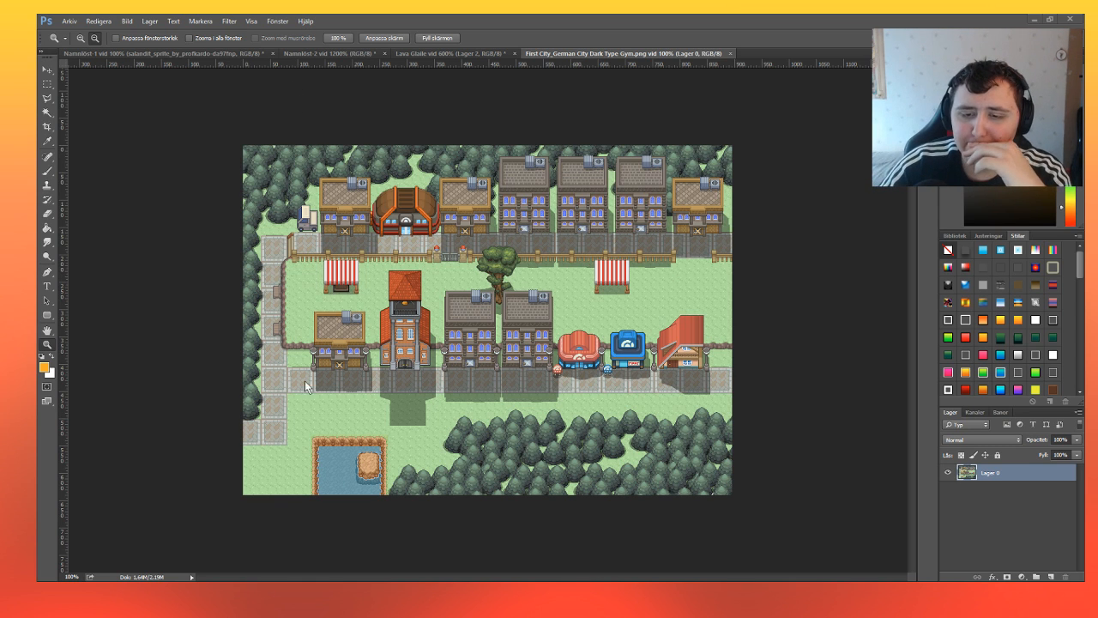
Return to the Lava Glalie document and examine the sprite at 800%.
{"action": "left_click", "coordinate": [471, 52]}
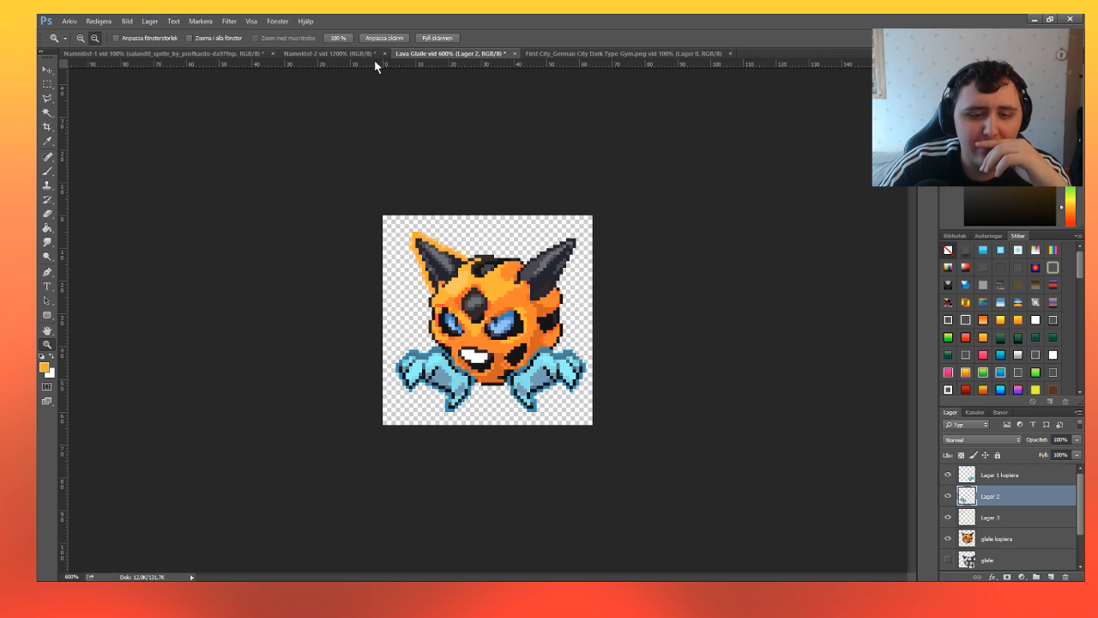
{"action": "left_click", "coordinate": [81, 37]}
{"action": "left_click", "coordinate": [485, 330]}
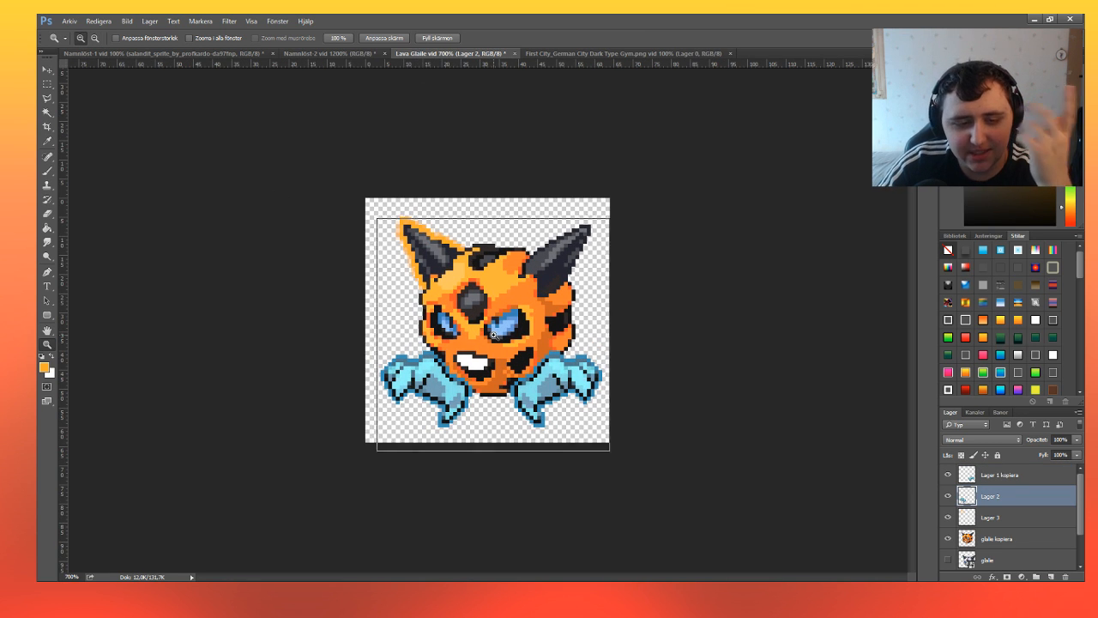
{"action": "left_click", "coordinate": [494, 334]}
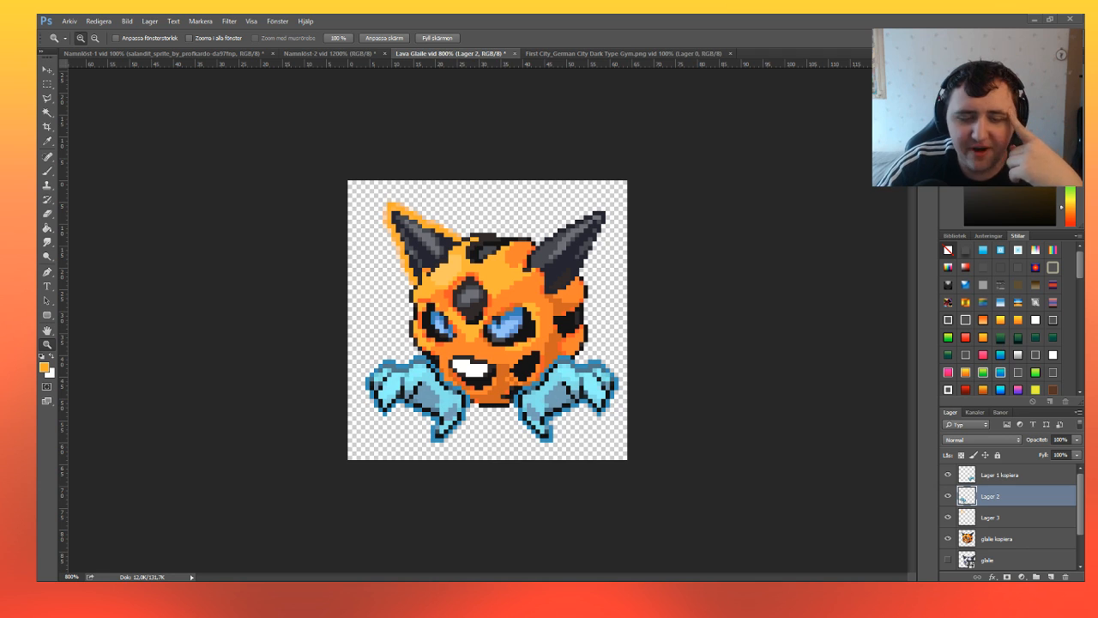